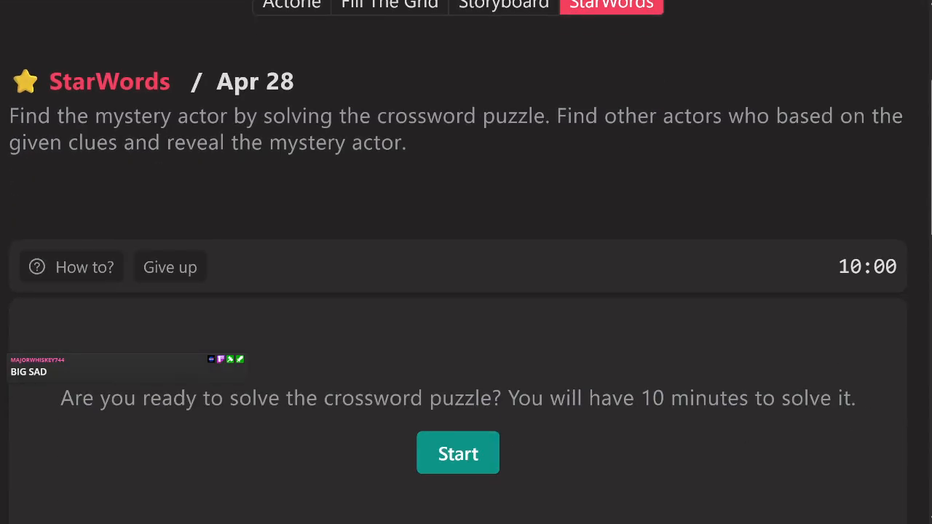
Start the Apr 28 StarWords crossword and look over the whole grid
{"action": "scroll", "coordinate": [466, 262], "scroll_direction": "down", "scroll_amount": 1}
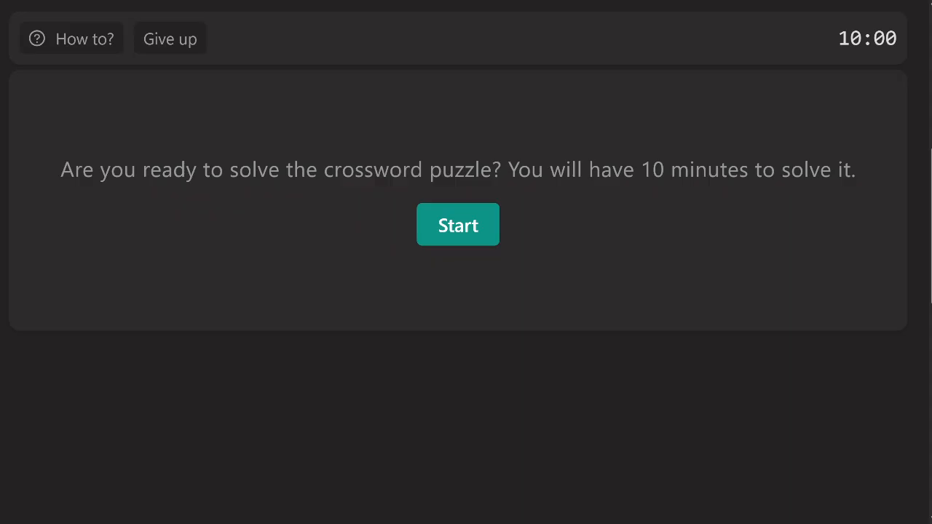
{"action": "left_click", "coordinate": [458, 225]}
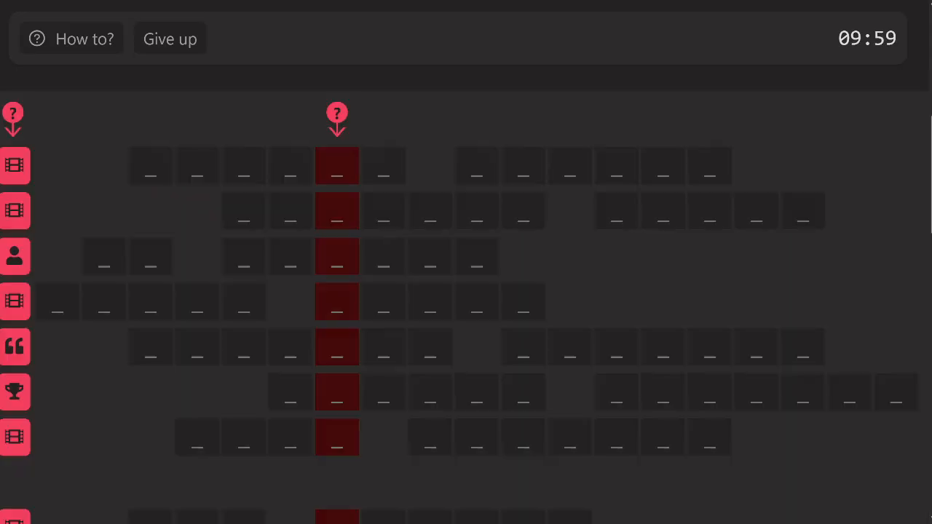
{"action": "scroll", "coordinate": [466, 262], "scroll_direction": "down", "scroll_amount": 7}
{"action": "scroll", "coordinate": [466, 262], "scroll_direction": "up", "scroll_amount": 5}
{"action": "scroll", "coordinate": [466, 262], "scroll_direction": "up", "scroll_amount": 2}
Check the first three clues and fill in AL PACINO for the Michael Corleone row
{"action": "mouse_move", "coordinate": [15, 166]}
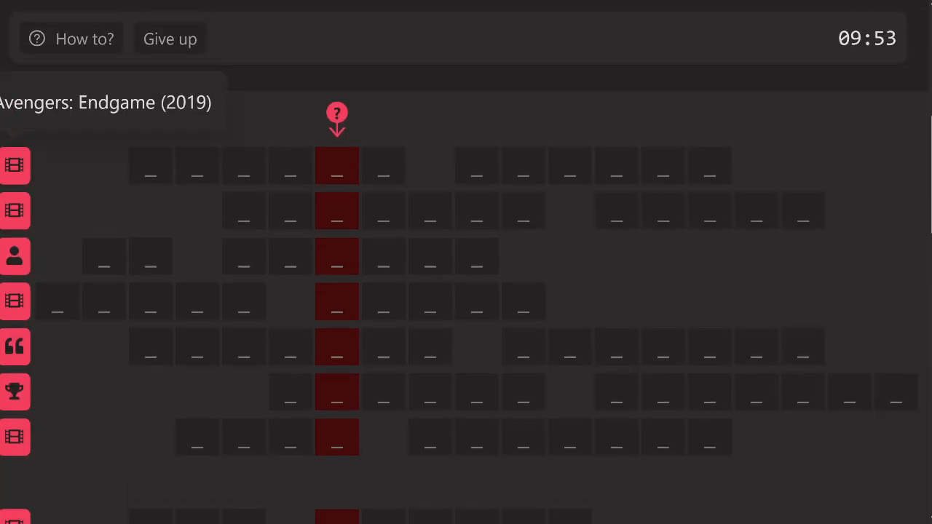
{"action": "mouse_move", "coordinate": [14, 211]}
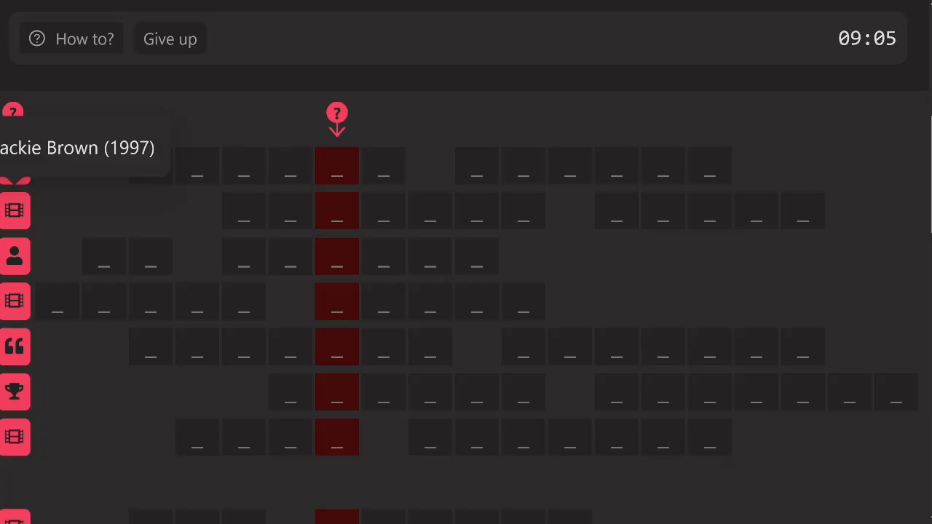
{"action": "mouse_move", "coordinate": [15, 256]}
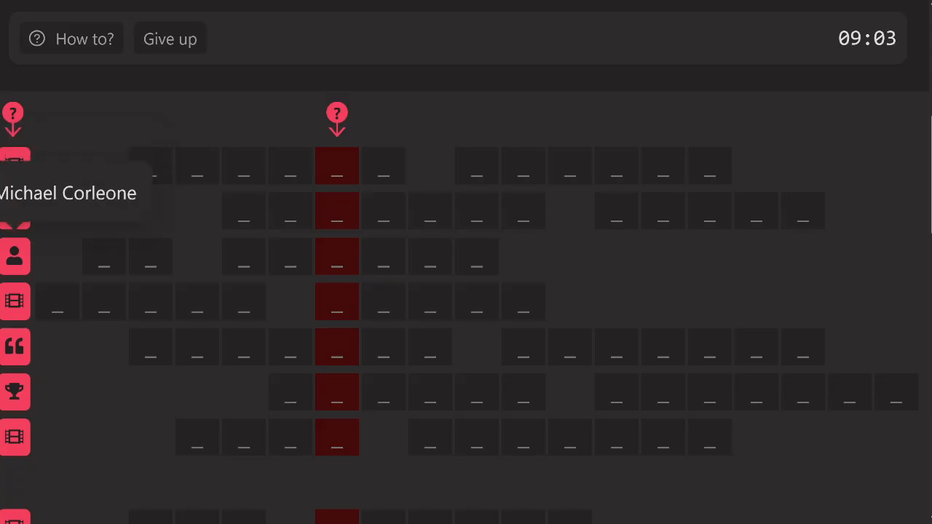
{"action": "left_click", "coordinate": [104, 256]}
{"action": "type", "text": "AL PACINO"}
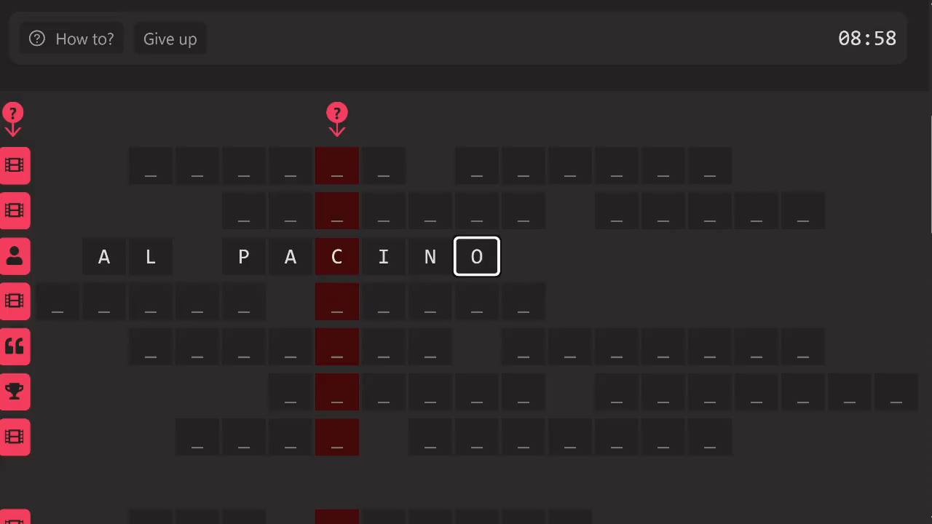
Check the fourth row's clue and fill in SELMA HAYEK for From Dusk Till Dawn (1996)
{"action": "mouse_move", "coordinate": [14, 301]}
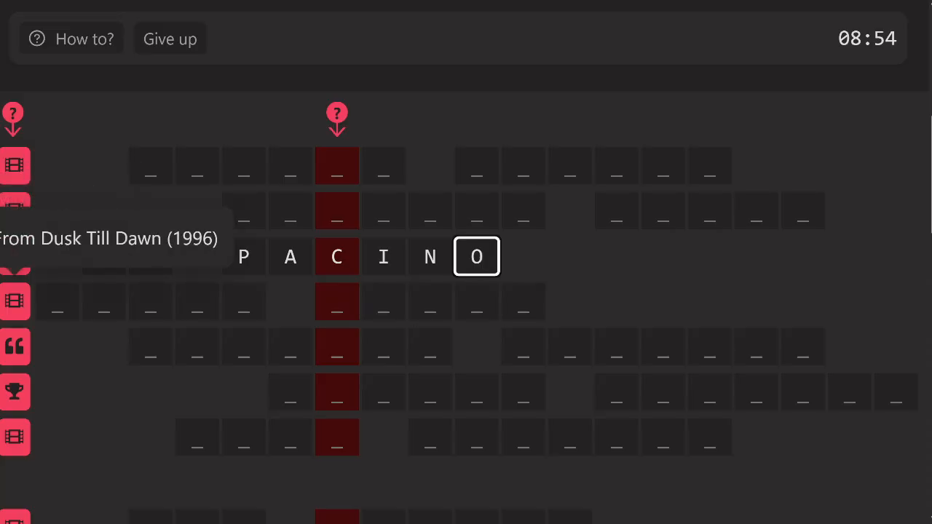
{"action": "left_click", "coordinate": [57, 301]}
{"action": "type", "text": "SE"}
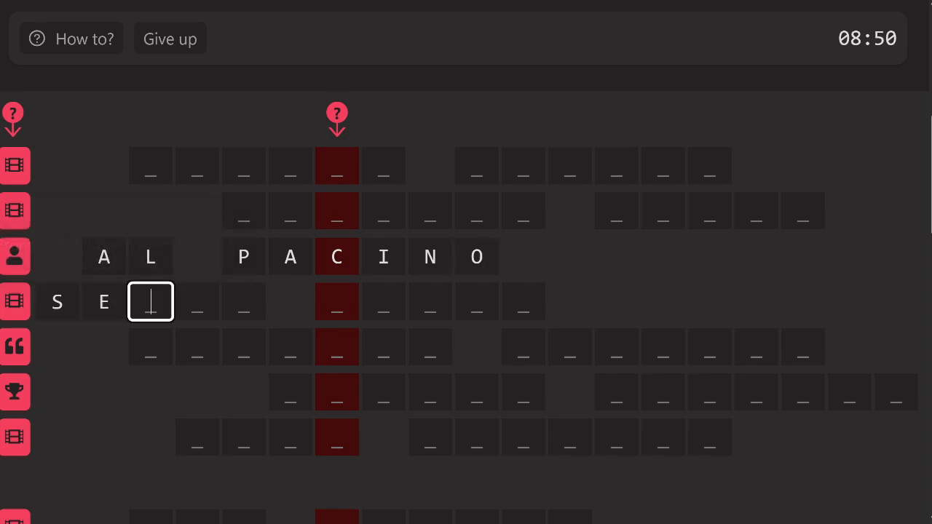
{"action": "type", "text": "LMA HAYEK"}
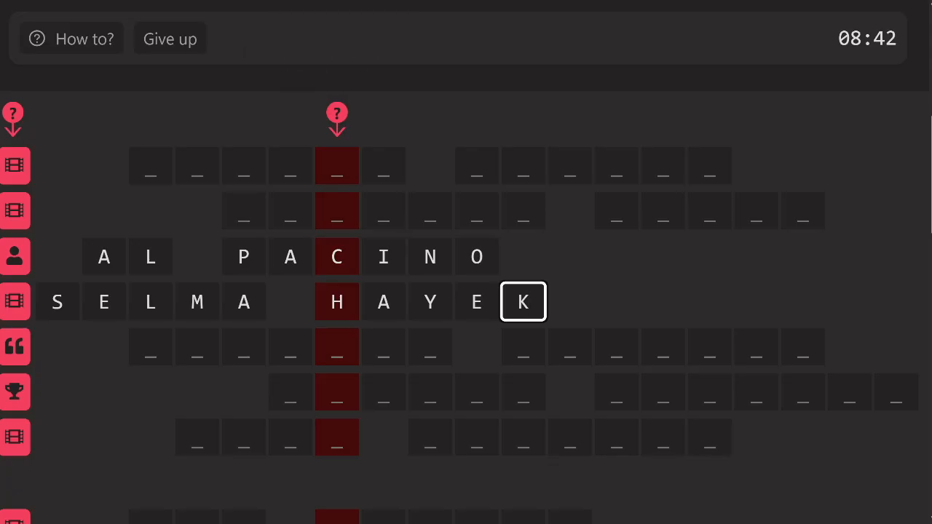
Check the quote clue in the fifth row and fill in MICHAEL DOUGLAS as its answer
{"action": "scroll", "coordinate": [466, 271], "scroll_direction": "down", "scroll_amount": 1}
{"action": "mouse_move", "coordinate": [14, 270]}
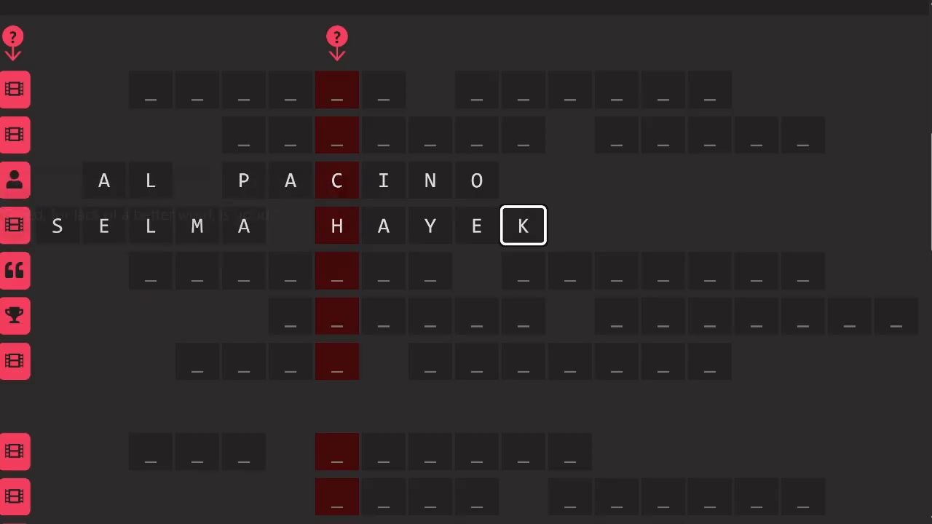
{"action": "left_click", "coordinate": [151, 271]}
{"action": "type", "text": "MICHAEL"}
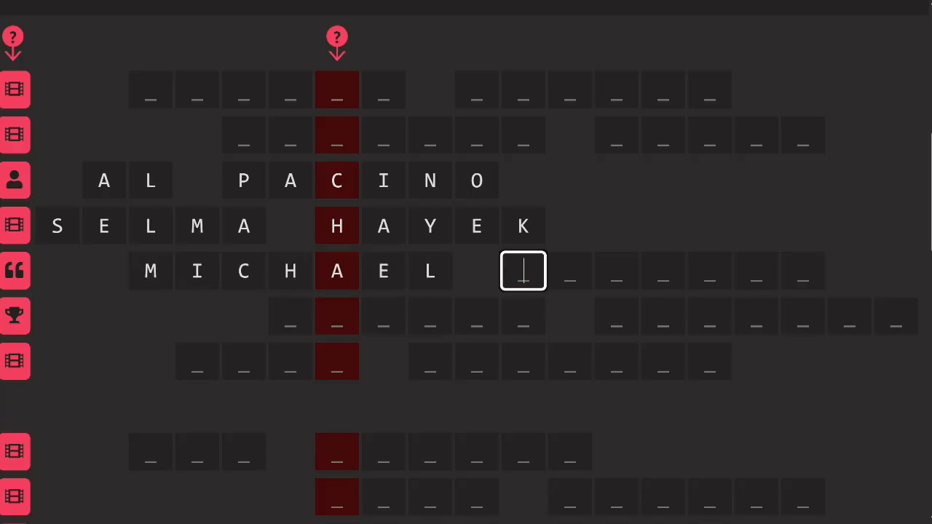
{"action": "type", "text": " DOUGLAS"}
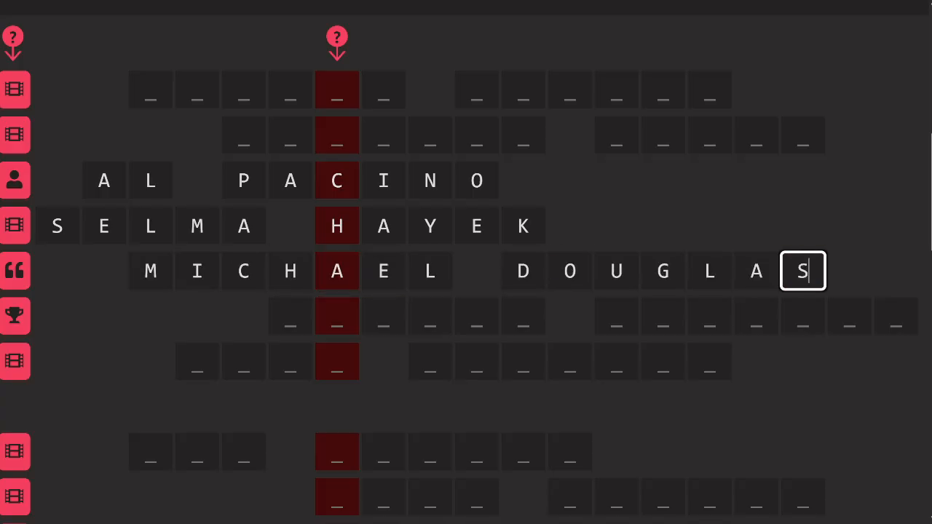
Check the next two clues and fill in PAUL BETTANY for A Beautiful Mind (2001), correcting the surname's first letter to B
{"action": "mouse_move", "coordinate": [14, 316]}
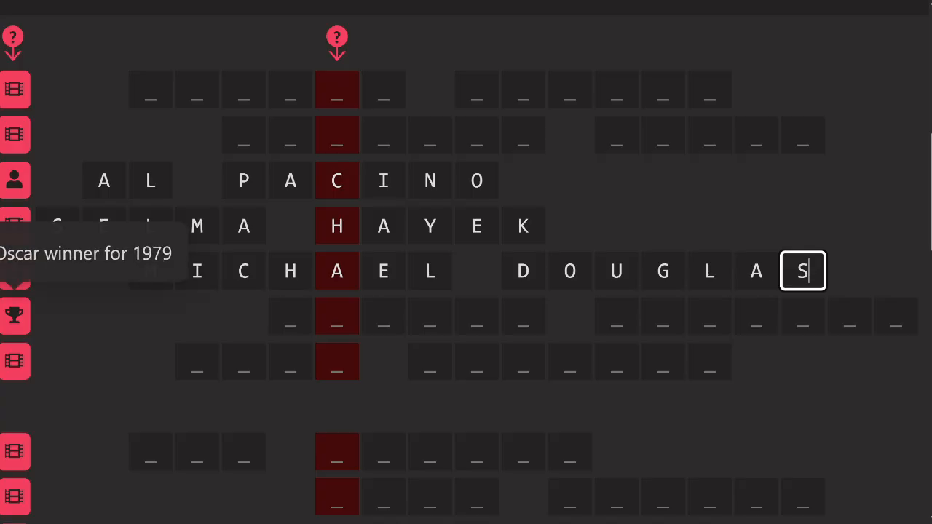
{"action": "mouse_move", "coordinate": [15, 361]}
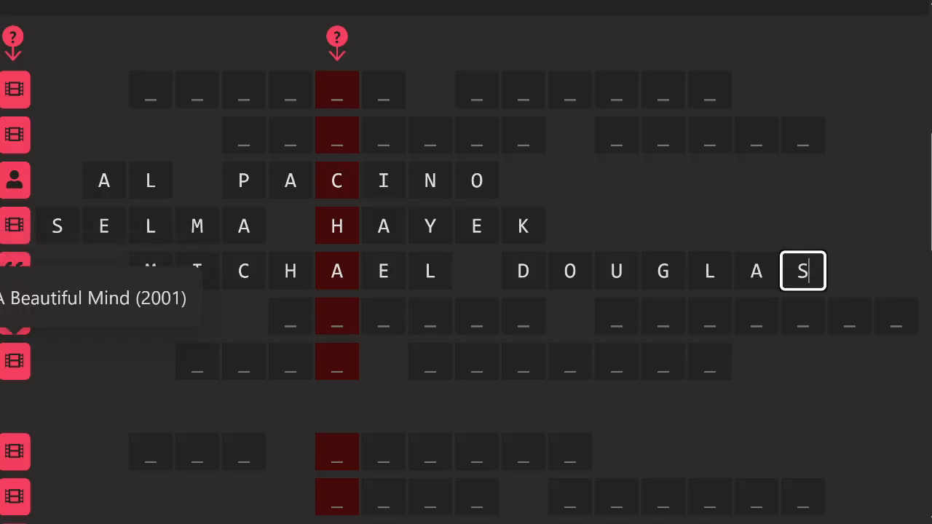
{"action": "left_click", "coordinate": [197, 361]}
{"action": "type", "text": "PAUL P"}
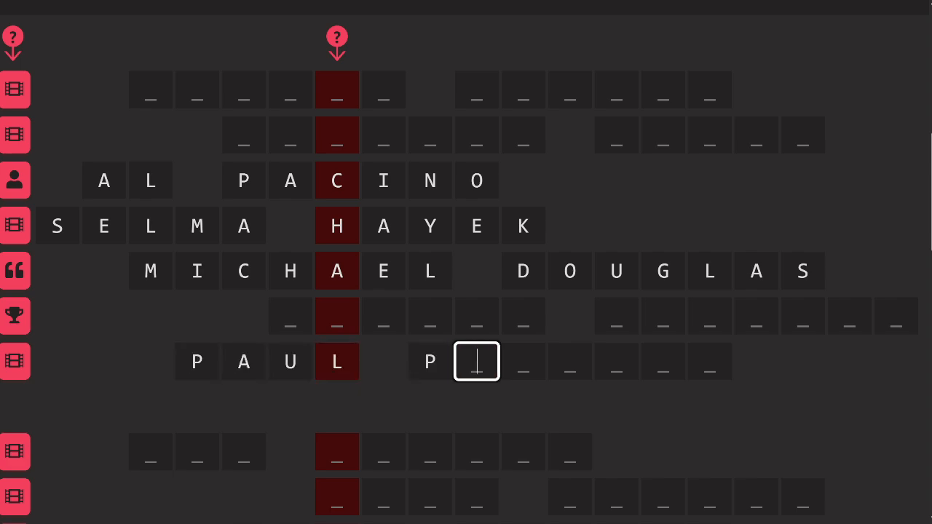
{"action": "type", "text": "ETTANY"}
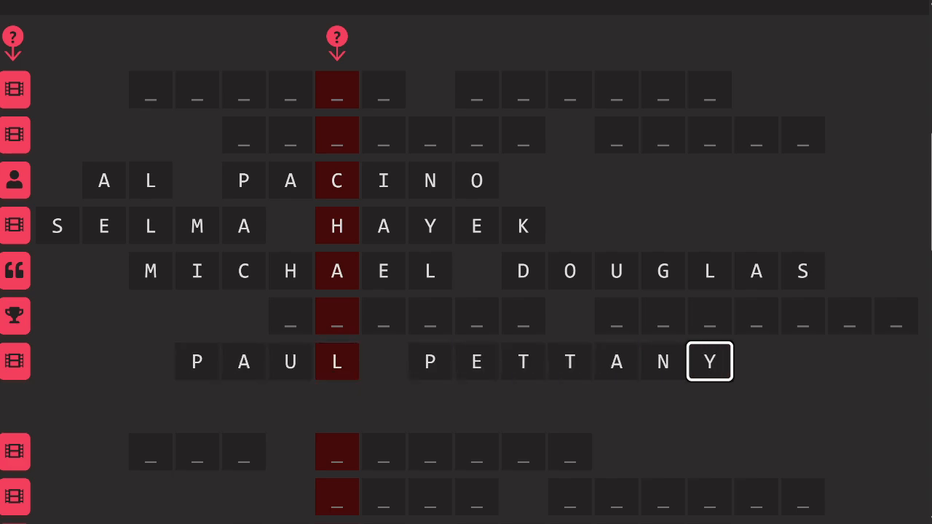
{"action": "left_click", "coordinate": [430, 361]}
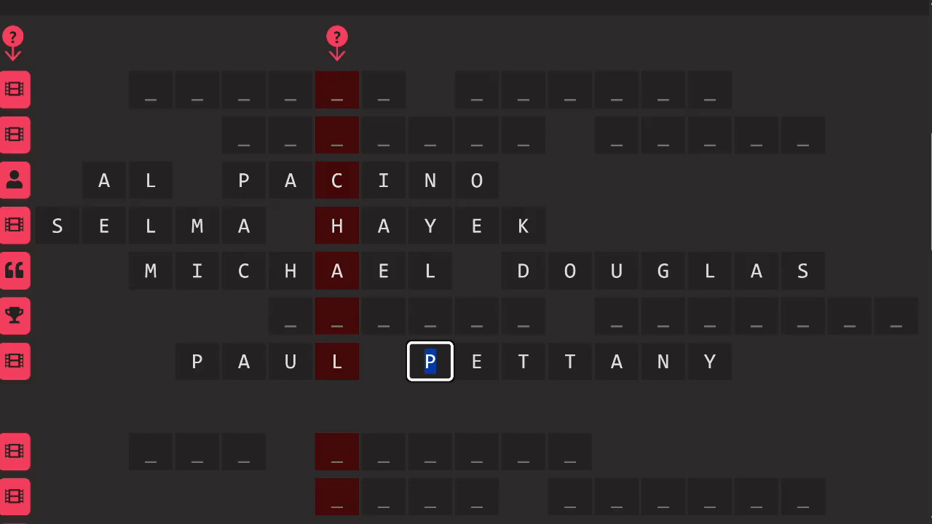
{"action": "type", "text": "B"}
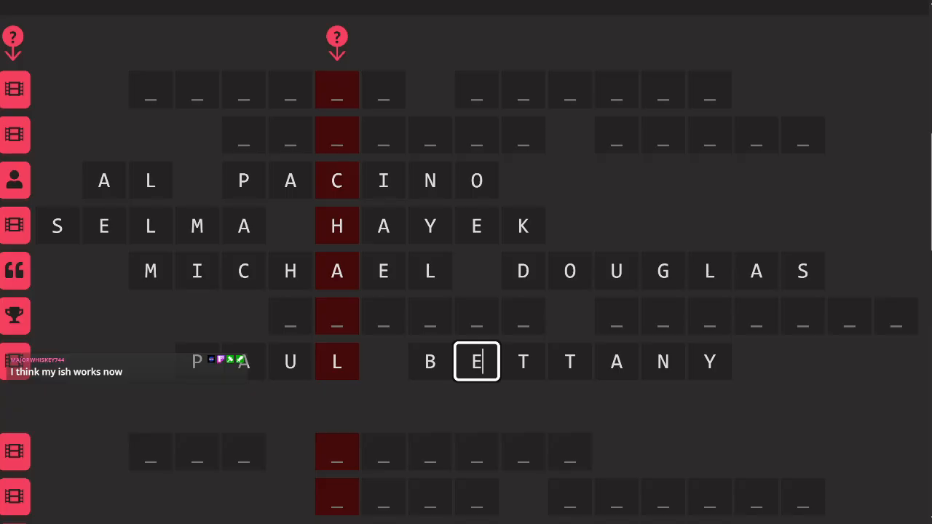
Check the first clue of the second word block and fill in VIN DIESEL for The Iron Giant (1999)
{"action": "scroll", "coordinate": [466, 262], "scroll_direction": "down", "scroll_amount": 4}
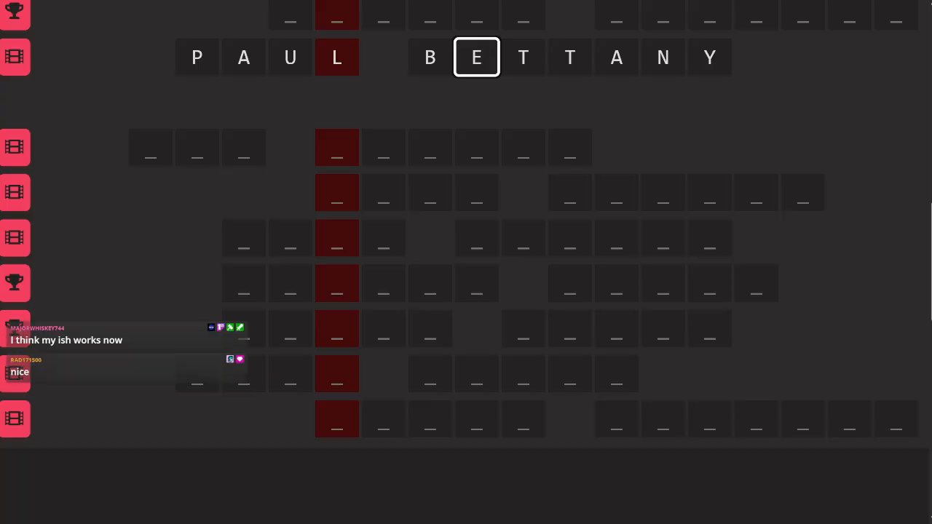
{"action": "mouse_move", "coordinate": [14, 147]}
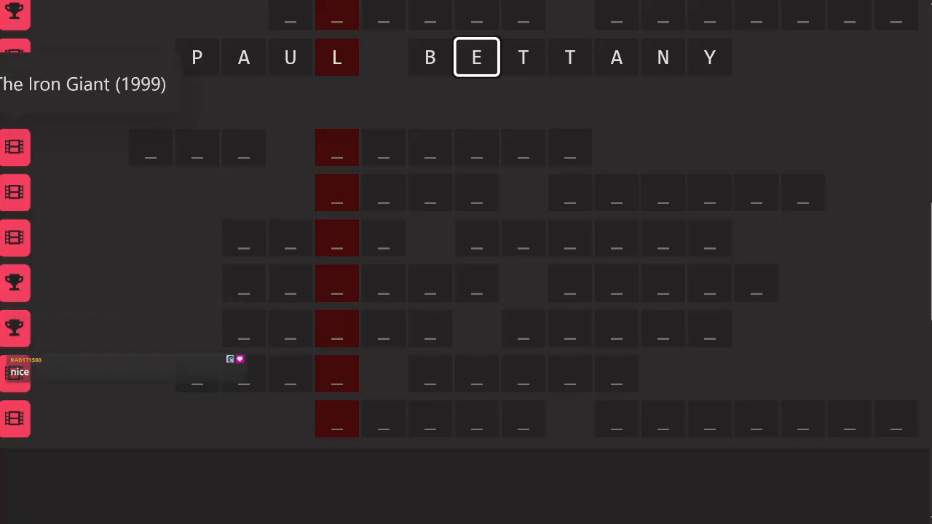
{"action": "left_click", "coordinate": [150, 148]}
{"action": "type", "text": "VIN"}
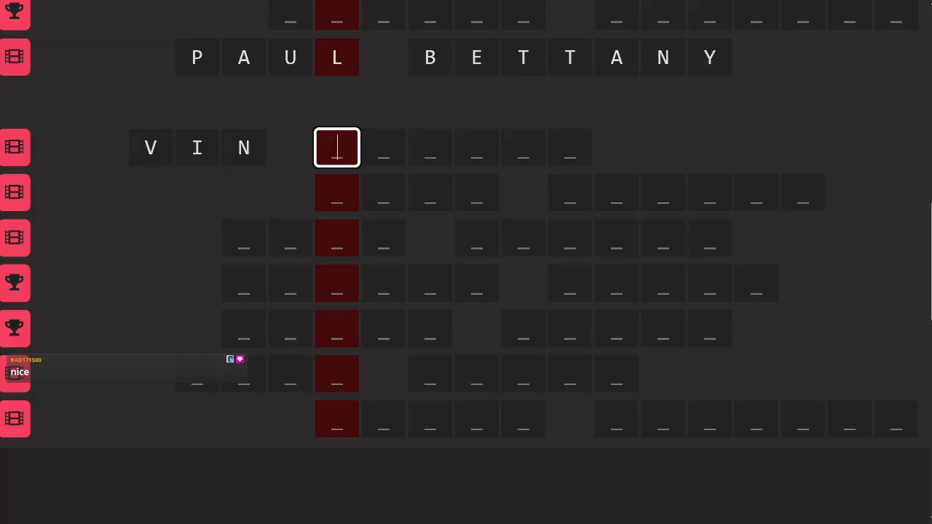
{"action": "type", "text": "DIESEL"}
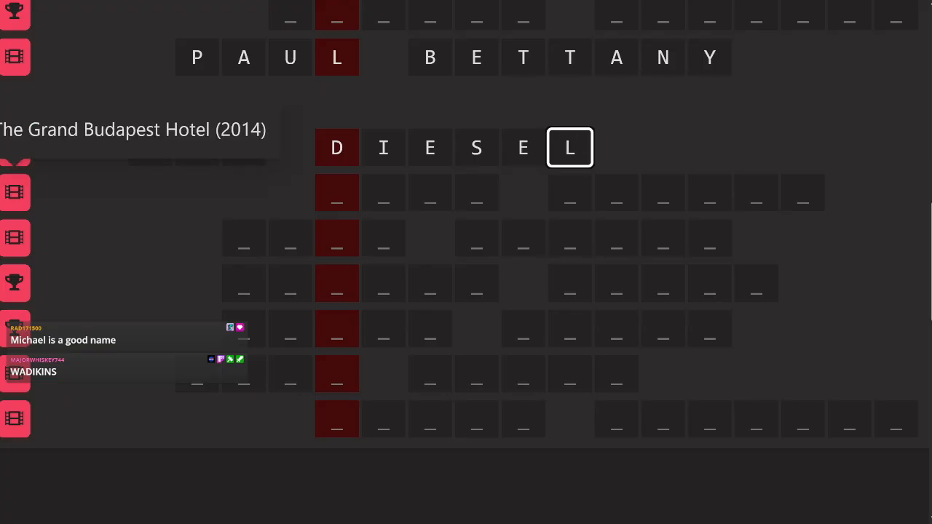
Fill in OWEN WILSON for The Grand Budapest Hotel (2014) row
{"action": "left_click", "coordinate": [337, 193]}
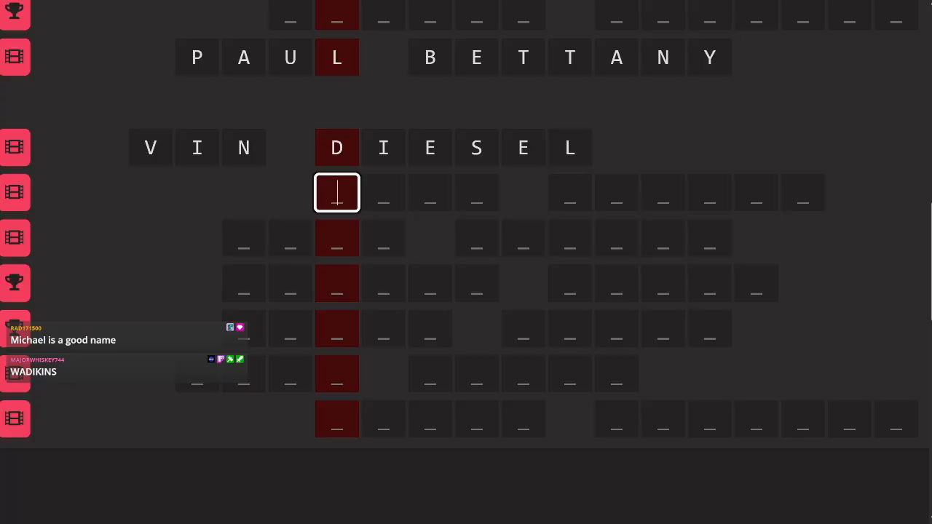
{"action": "type", "text": "OWEN WIL"}
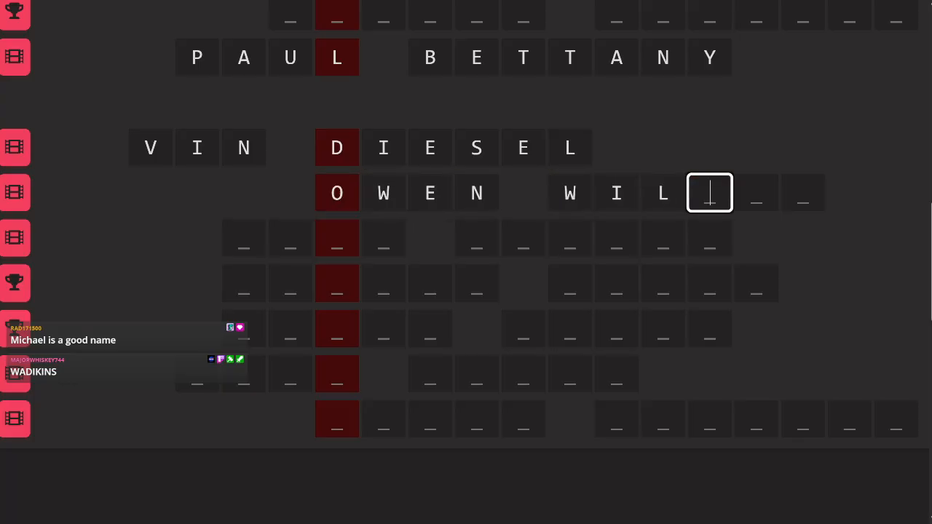
{"action": "type", "text": "SON"}
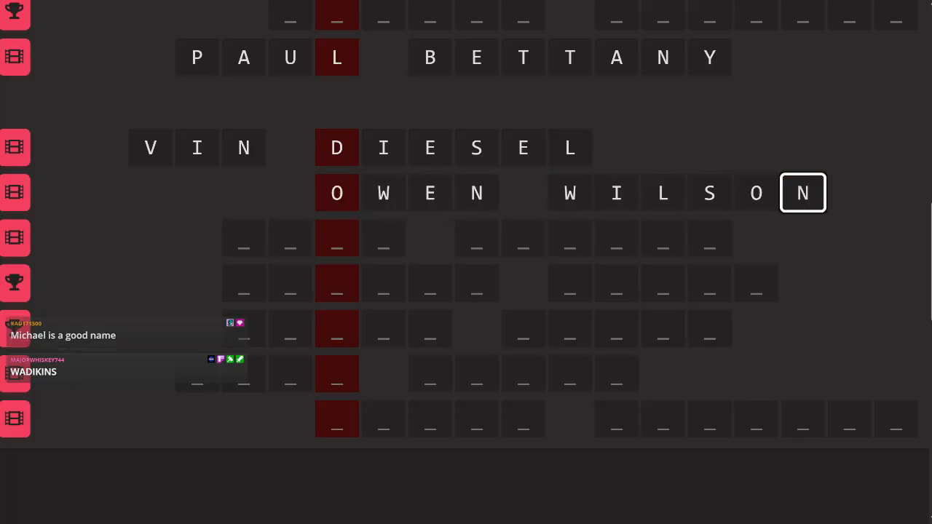
Check the movie clue in the row below OWEN WILSON and fill in PAUL NEWMAN as its answer
{"action": "scroll", "coordinate": [466, 262], "scroll_direction": "up", "scroll_amount": 4}
{"action": "scroll", "coordinate": [466, 262], "scroll_direction": "down", "scroll_amount": 3}
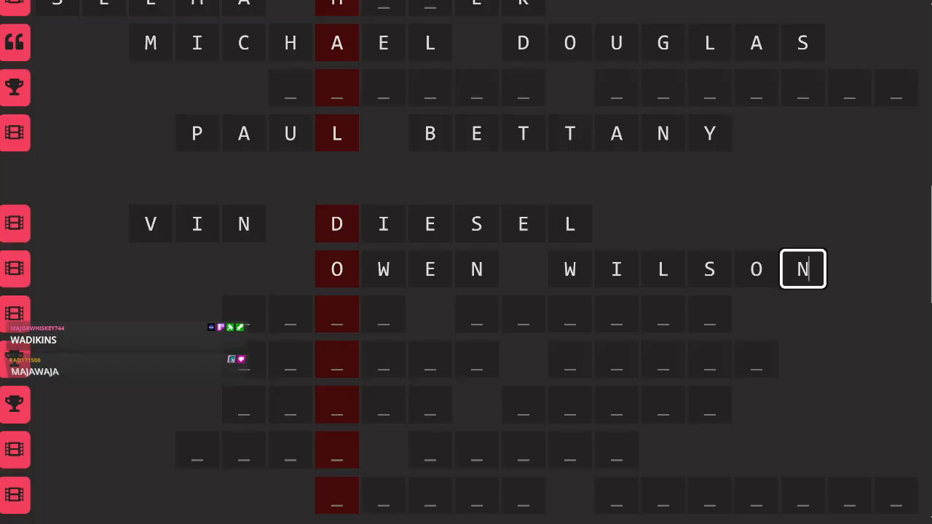
{"action": "scroll", "coordinate": [466, 262], "scroll_direction": "down", "scroll_amount": 1}
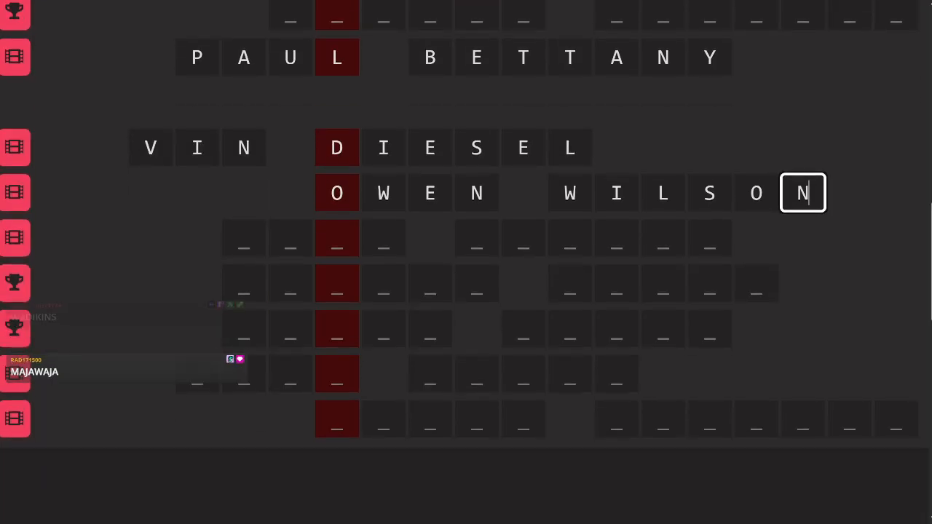
{"action": "mouse_move", "coordinate": [15, 239]}
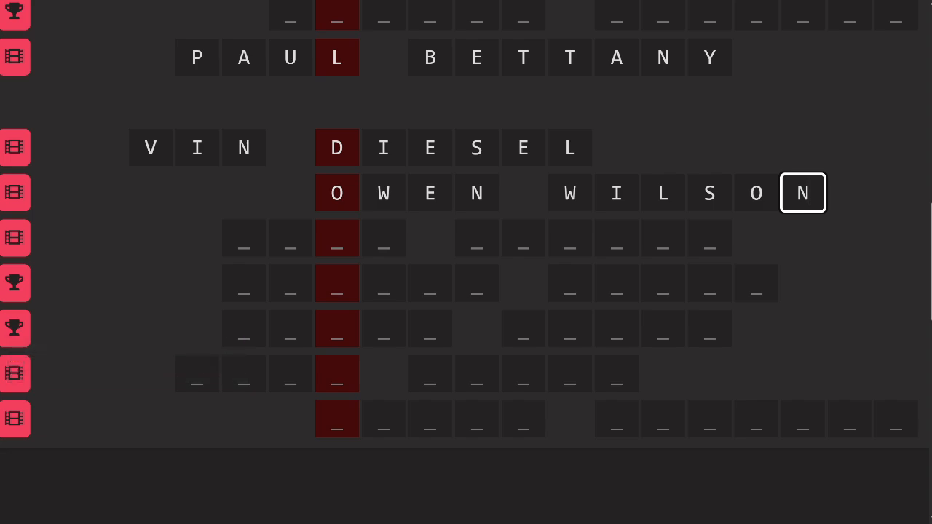
{"action": "left_click", "coordinate": [244, 238]}
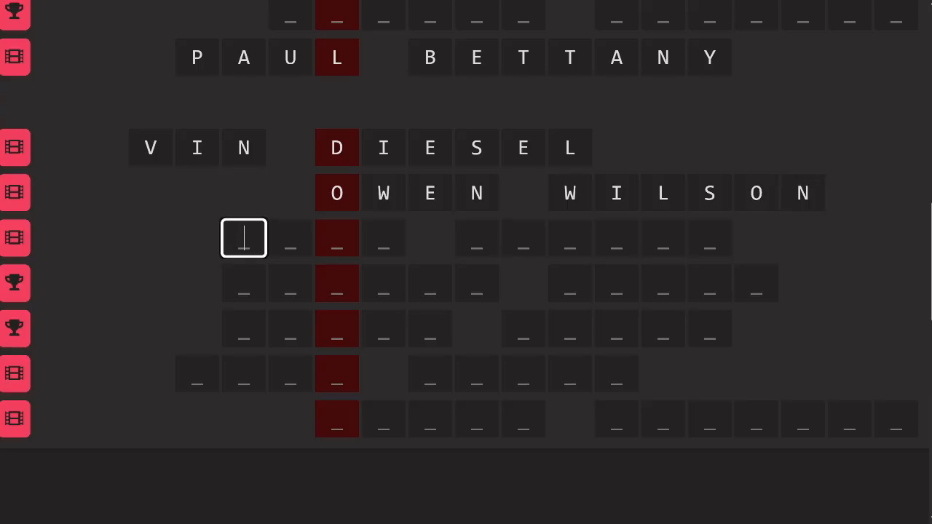
{"action": "type", "text": "PAUL "}
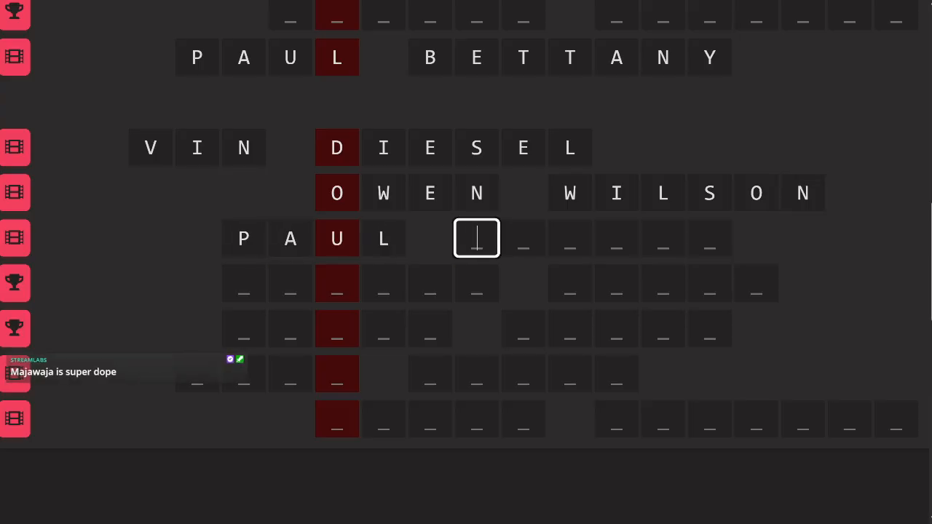
{"action": "type", "text": "NEWMAN"}
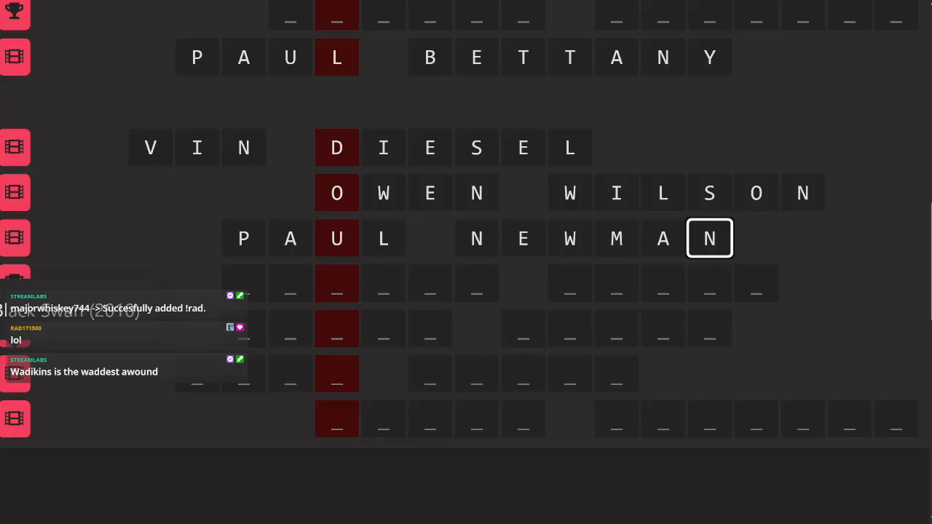
Fill in MILA KUNIS as the answer for the Black Swan (2010) row, correcting the surname's second letter to U
{"action": "left_click", "coordinate": [197, 374]}
{"action": "type", "text": "MIL"}
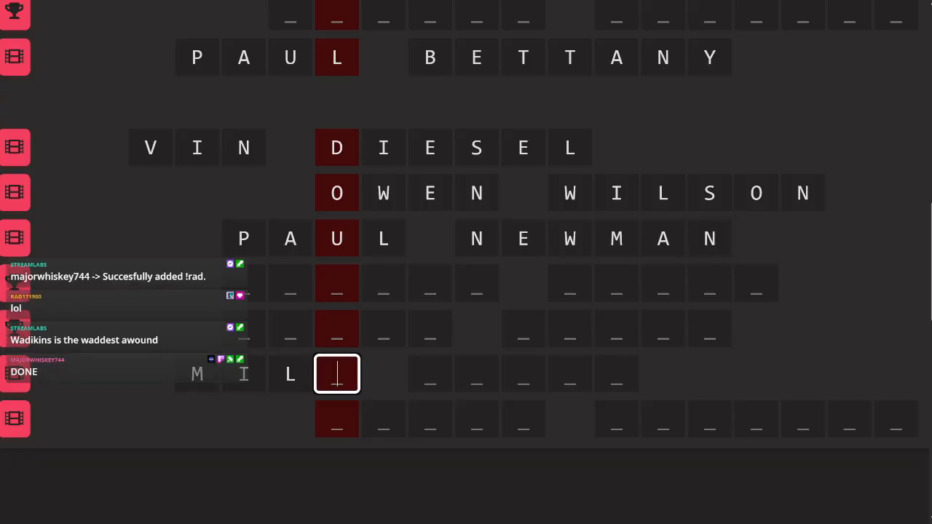
{"action": "type", "text": "AKIN"}
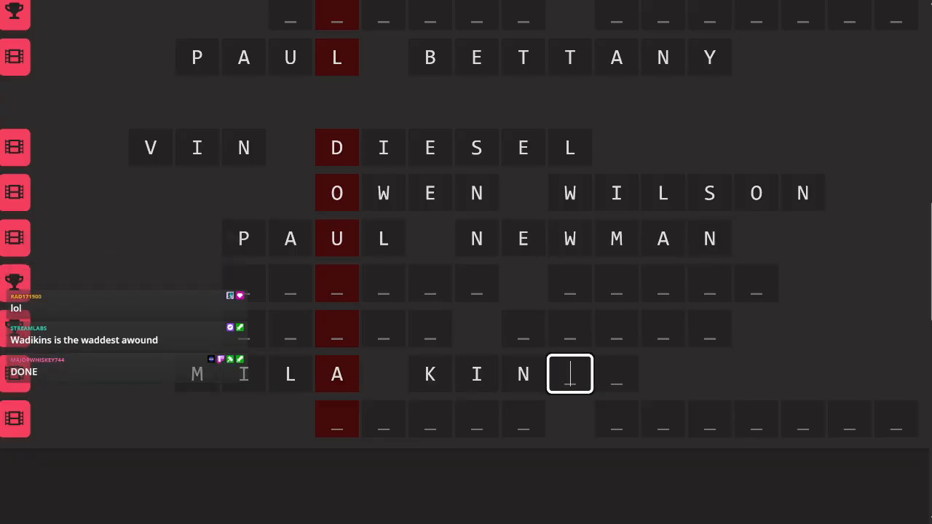
{"action": "type", "text": "U"}
{"action": "key", "text": "BackSpace"}
{"action": "type", "text": "IS"}
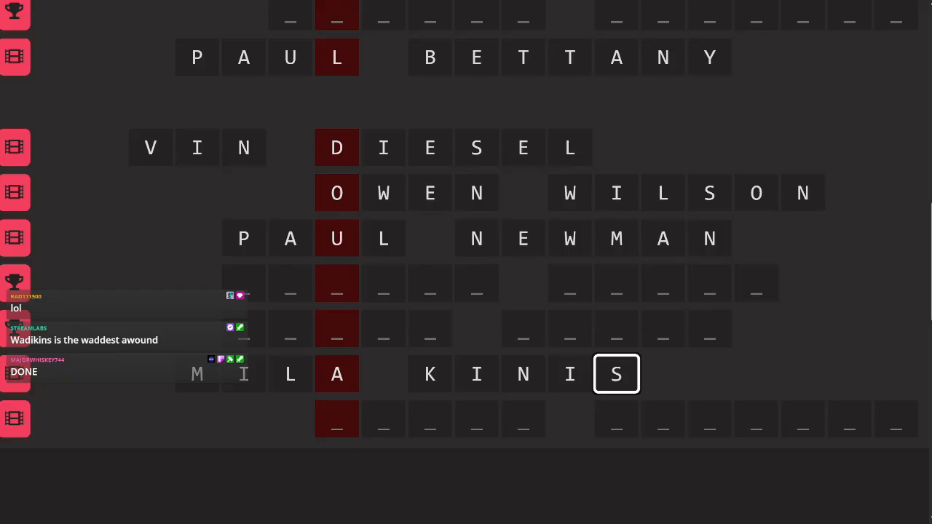
{"action": "left_click", "coordinate": [476, 375]}
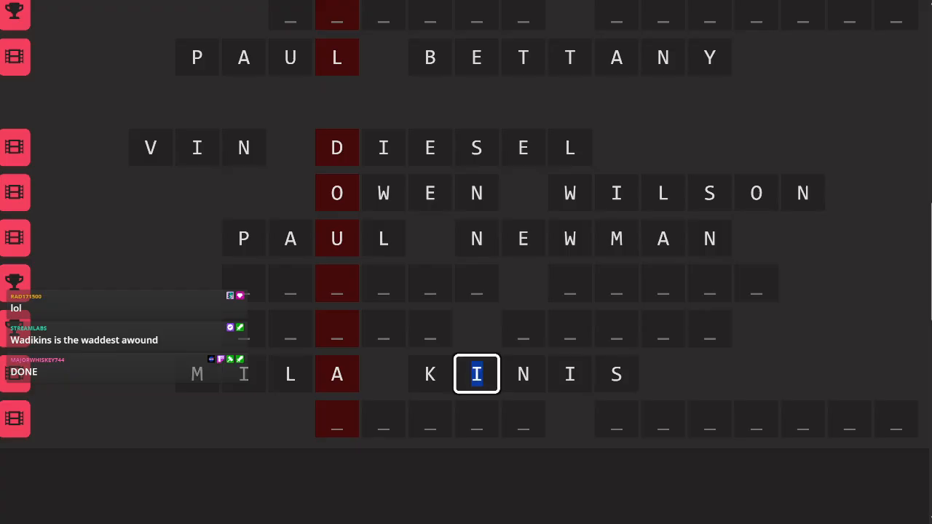
{"action": "type", "text": "U"}
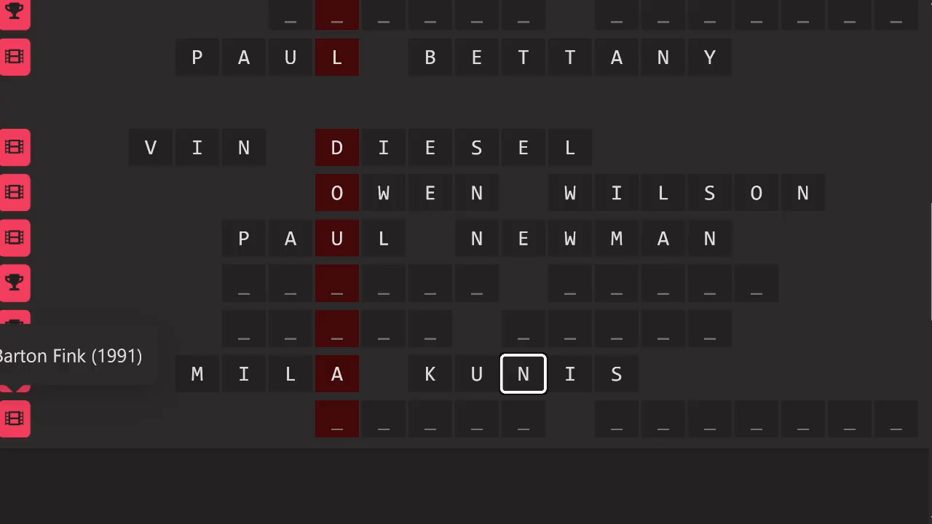
Enter G, L and S in the empty highlighted cells of the second word block to complete DOUGLAS
{"action": "scroll", "coordinate": [466, 263], "scroll_direction": "up", "scroll_amount": 5}
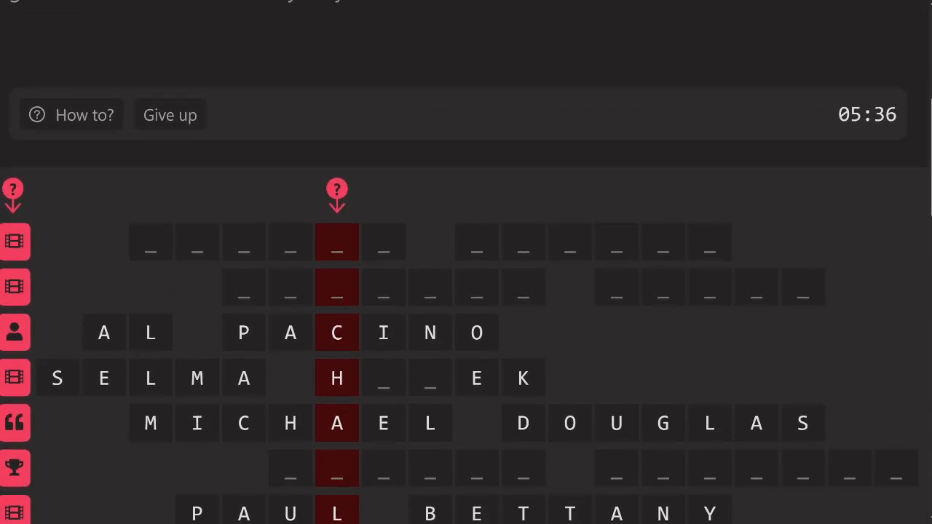
{"action": "scroll", "coordinate": [466, 263], "scroll_direction": "down", "scroll_amount": 4}
{"action": "scroll", "coordinate": [465, 262], "scroll_direction": "down", "scroll_amount": 2}
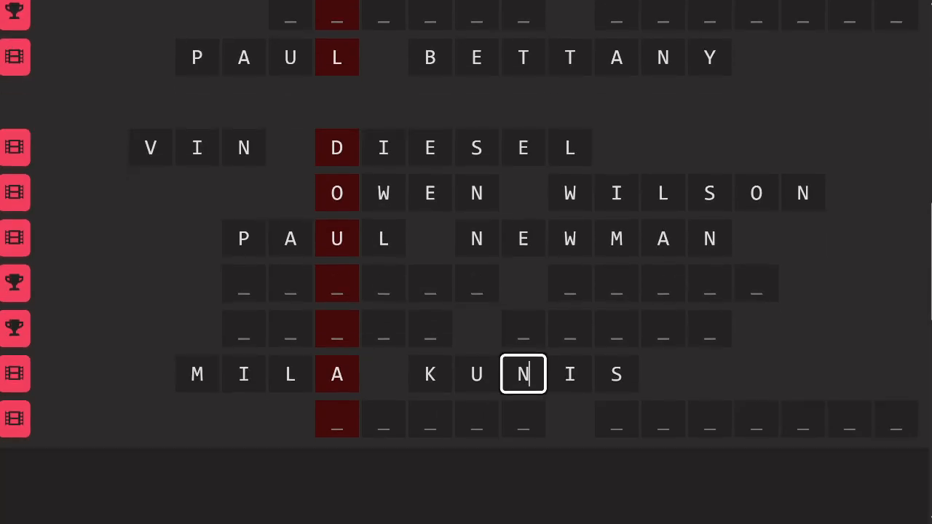
{"action": "left_click", "coordinate": [337, 284]}
{"action": "type", "text": "G"}
{"action": "left_click", "coordinate": [337, 329]}
{"action": "type", "text": "L"}
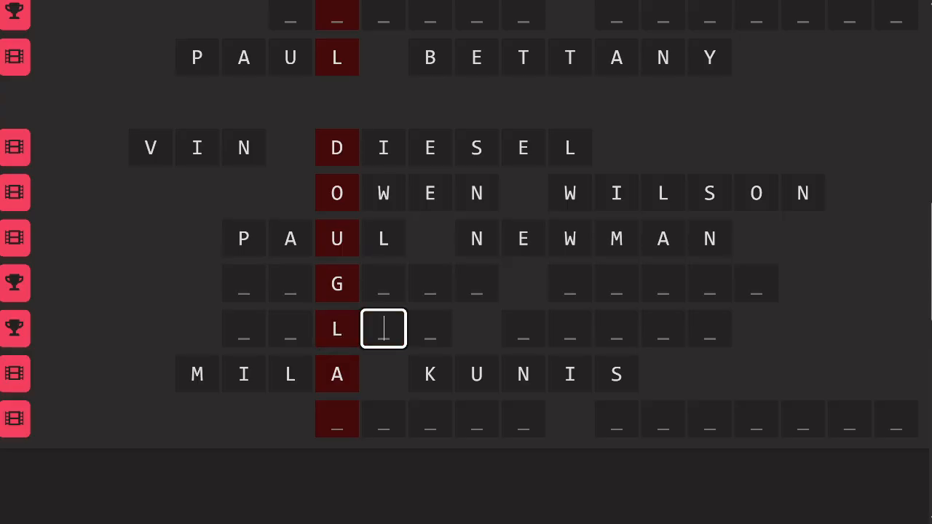
{"action": "left_click", "coordinate": [337, 419]}
{"action": "type", "text": "S"}
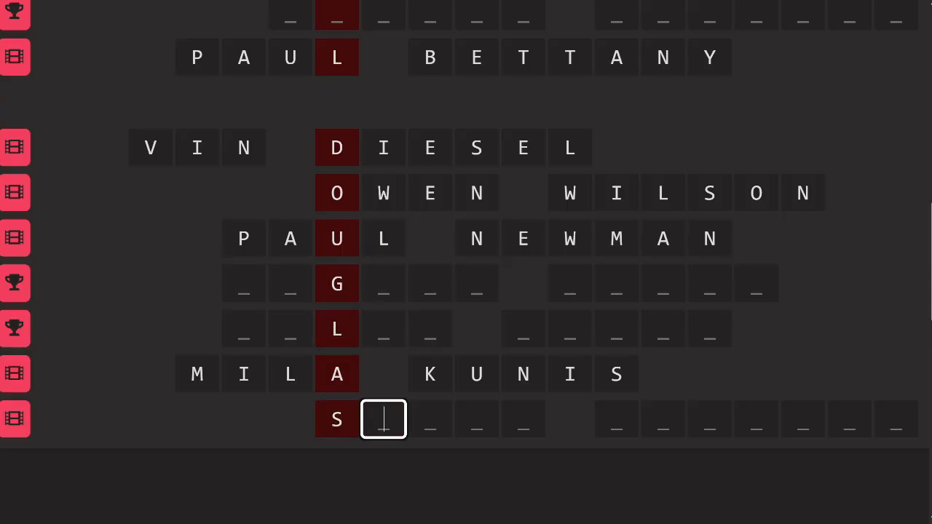
Enter E, I and M in the empty highlighted cells of the first word block to complete MICHAEL
{"action": "scroll", "coordinate": [466, 291], "scroll_direction": "up", "scroll_amount": 6}
{"action": "left_click", "coordinate": [337, 468]}
{"action": "type", "text": "E"}
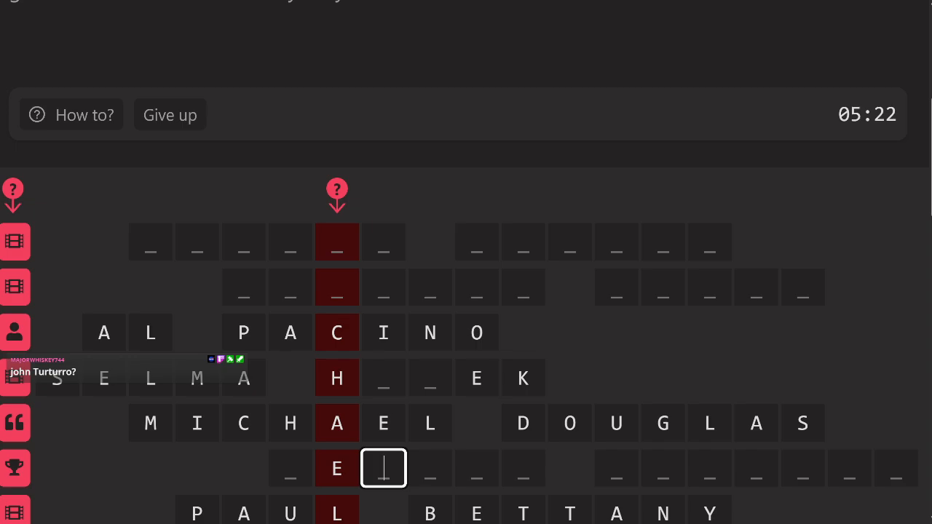
{"action": "left_click", "coordinate": [337, 288]}
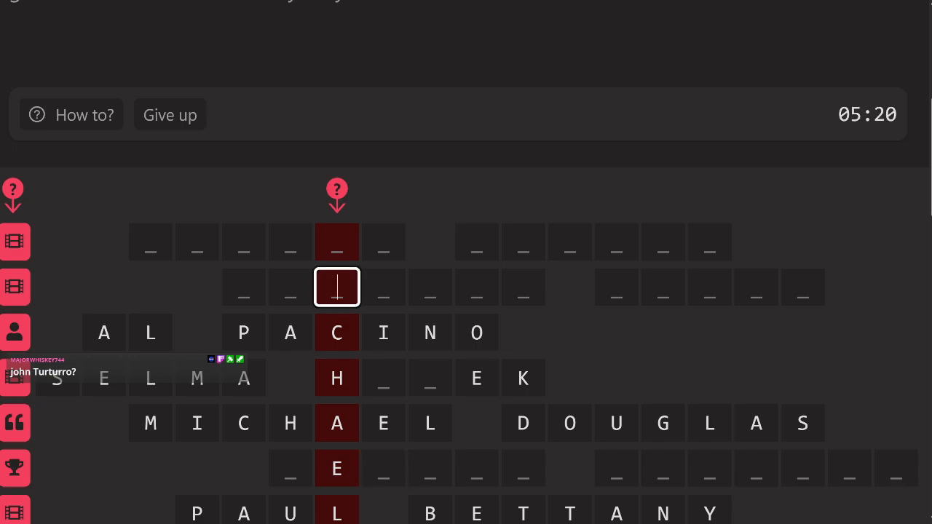
{"action": "scroll", "coordinate": [466, 291], "scroll_direction": "down", "scroll_amount": 6}
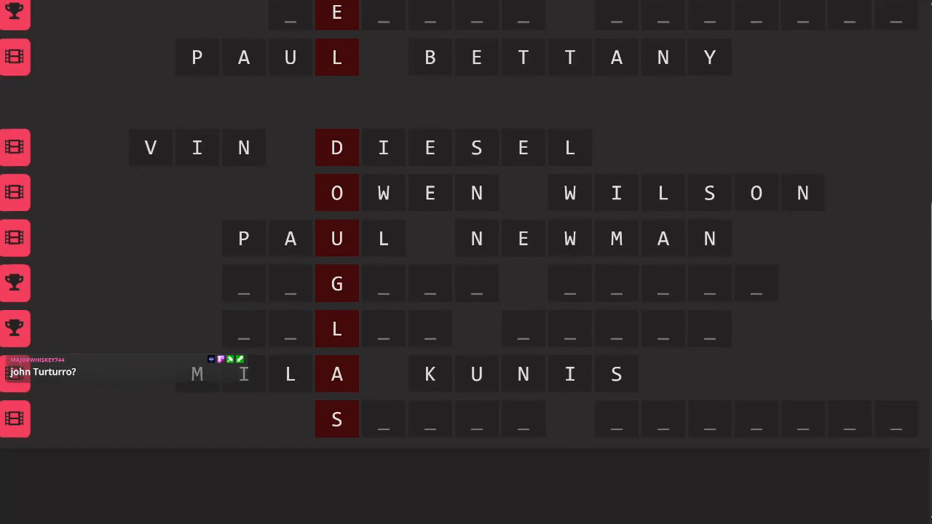
{"action": "scroll", "coordinate": [466, 291], "scroll_direction": "up", "scroll_amount": 5}
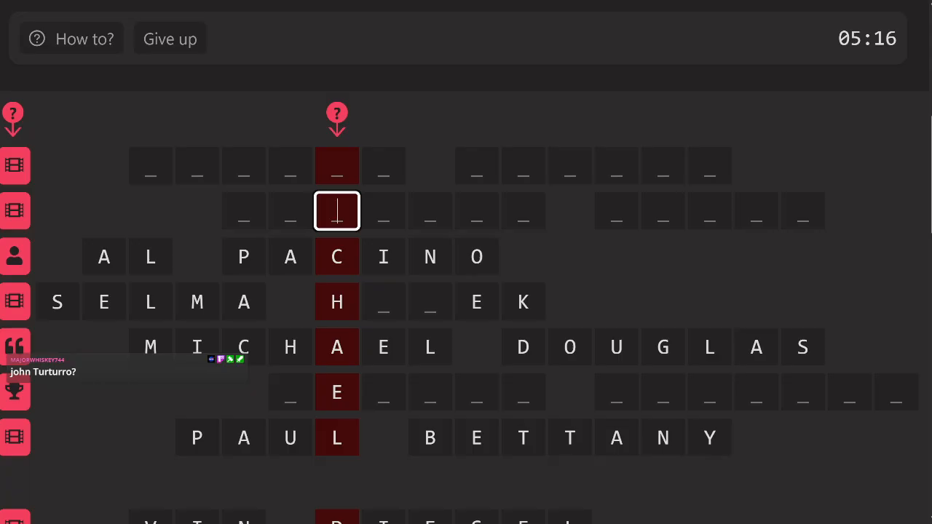
{"action": "type", "text": "i"}
{"action": "left_click", "coordinate": [338, 166]}
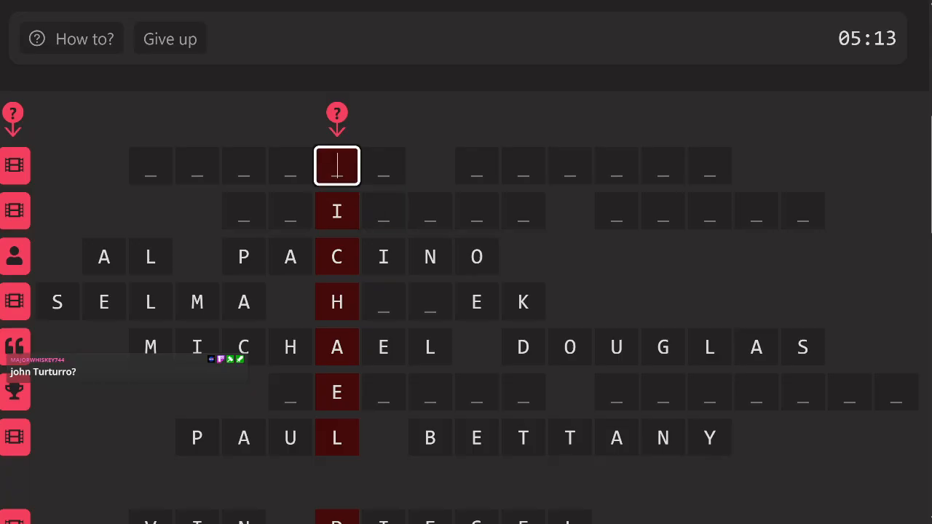
{"action": "type", "text": "m"}
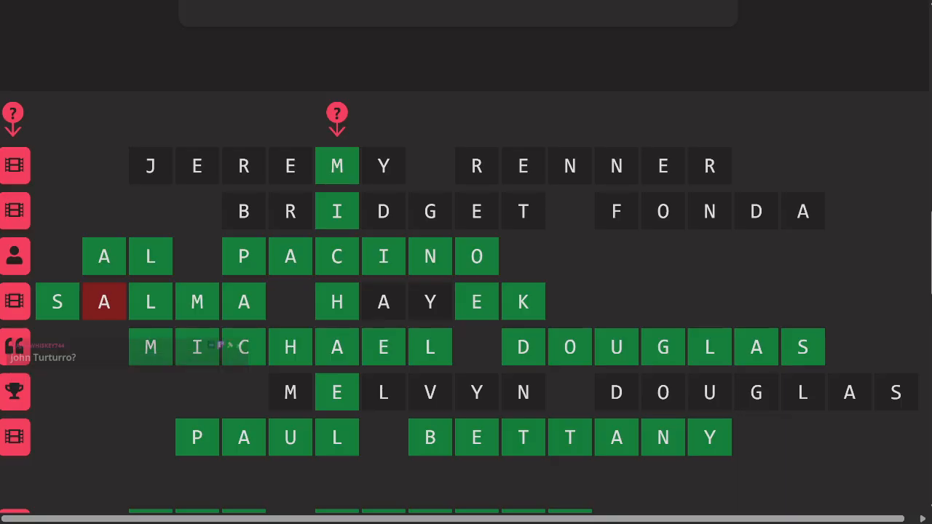
Review the solved grid, comparing the revealed actors with their movie and Oscar clues in both word blocks
{"action": "mouse_move", "coordinate": [15, 211]}
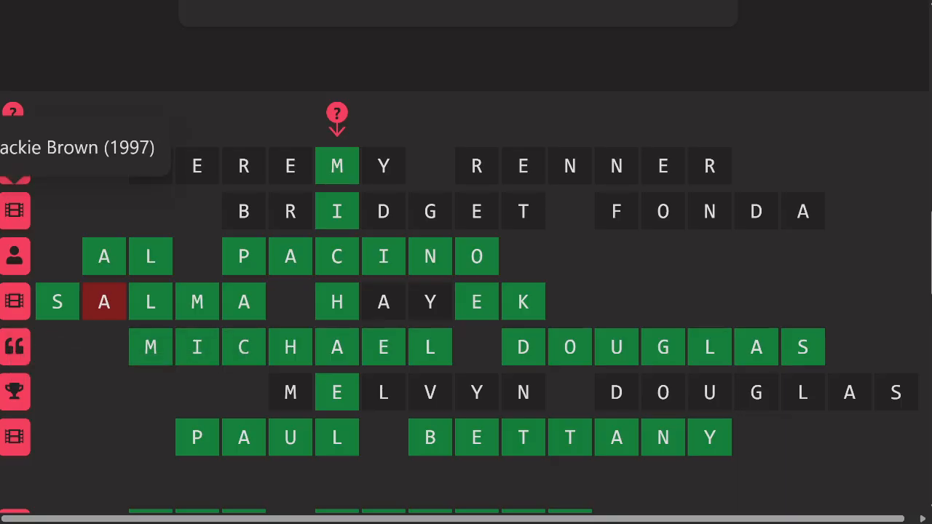
{"action": "mouse_move", "coordinate": [14, 166]}
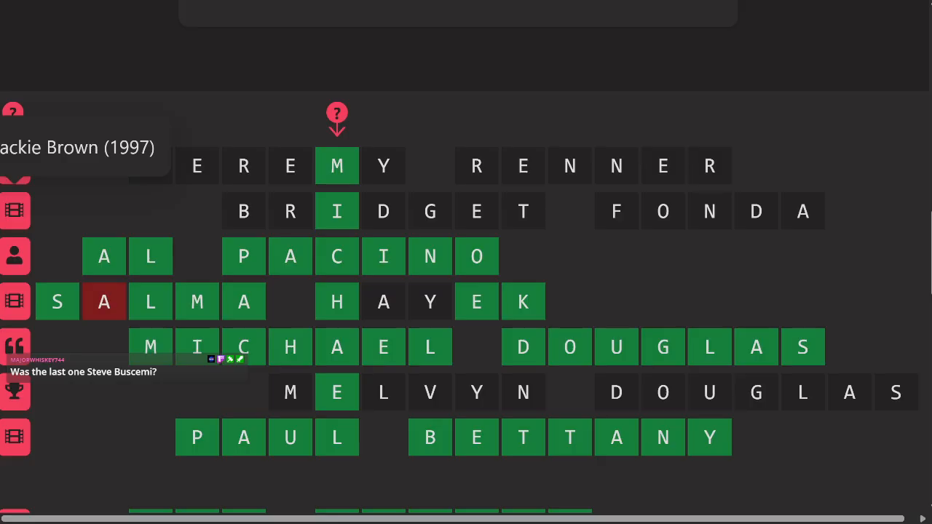
{"action": "scroll", "coordinate": [466, 262], "scroll_direction": "down", "scroll_amount": 5}
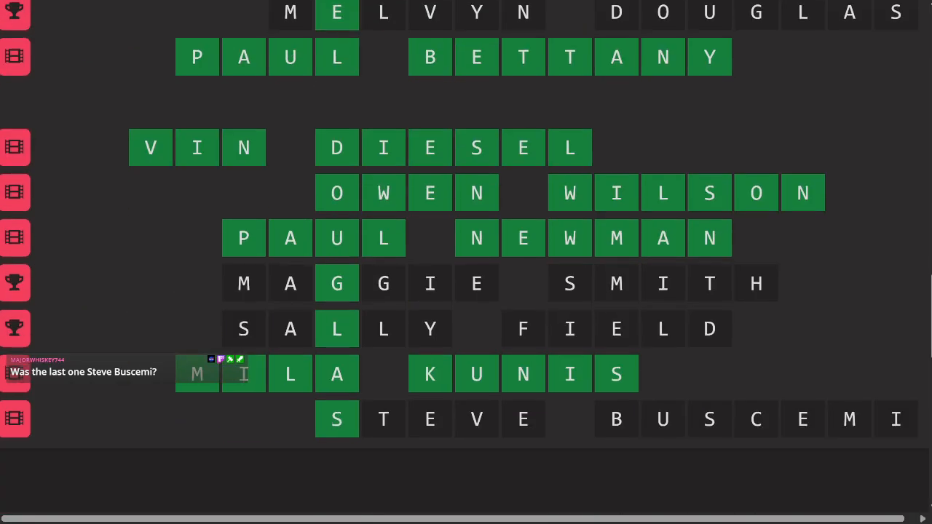
{"action": "scroll", "coordinate": [466, 262], "scroll_direction": "up", "scroll_amount": 5}
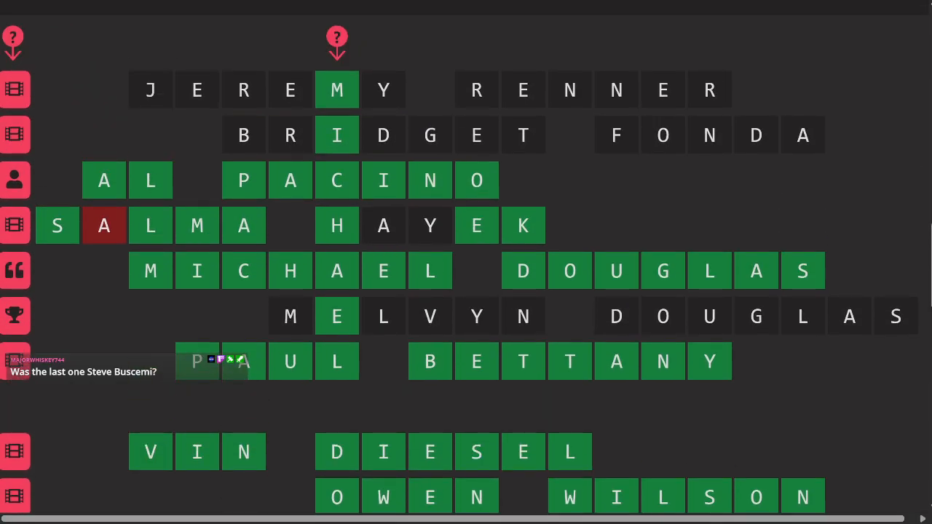
{"action": "scroll", "coordinate": [466, 262], "scroll_direction": "down", "scroll_amount": 5}
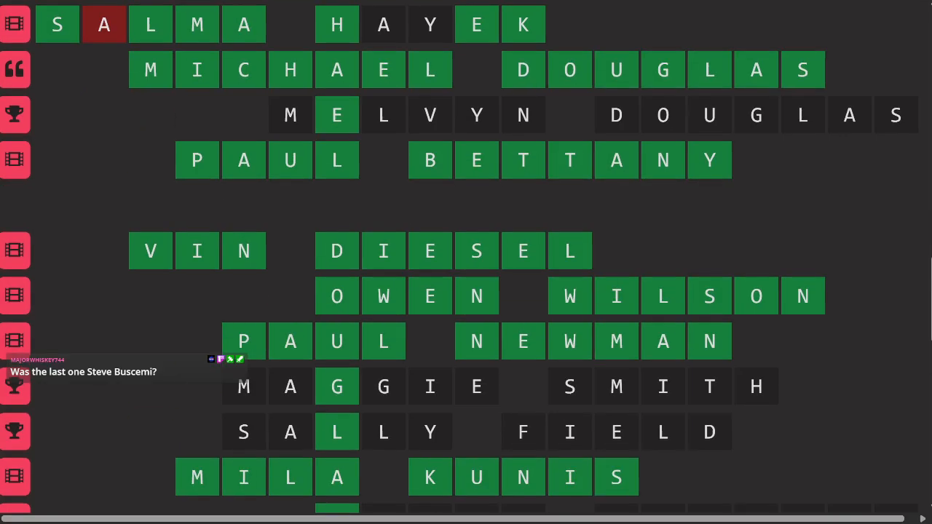
{"action": "mouse_move", "coordinate": [14, 237]}
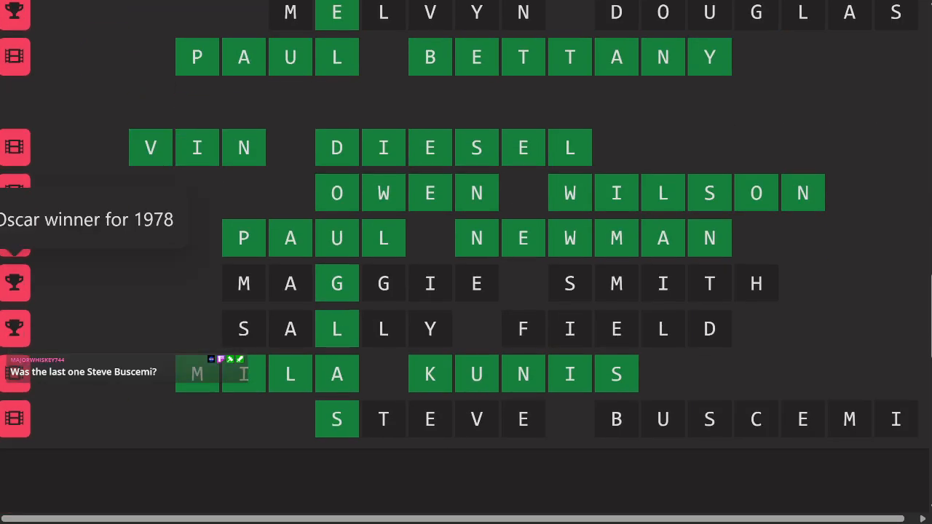
{"action": "mouse_move", "coordinate": [15, 284]}
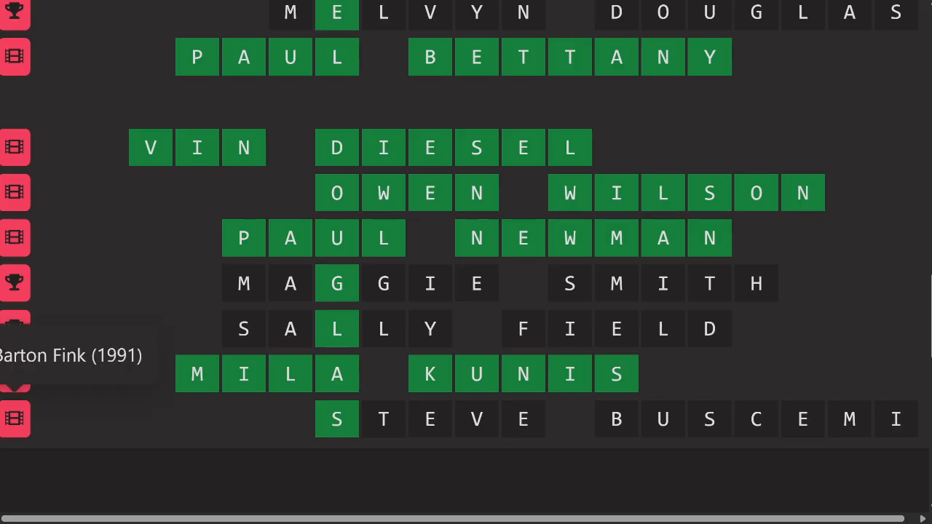
{"action": "scroll", "coordinate": [465, 262], "scroll_direction": "up", "scroll_amount": 3}
{"action": "scroll", "coordinate": [466, 262], "scroll_direction": "up", "scroll_amount": 1}
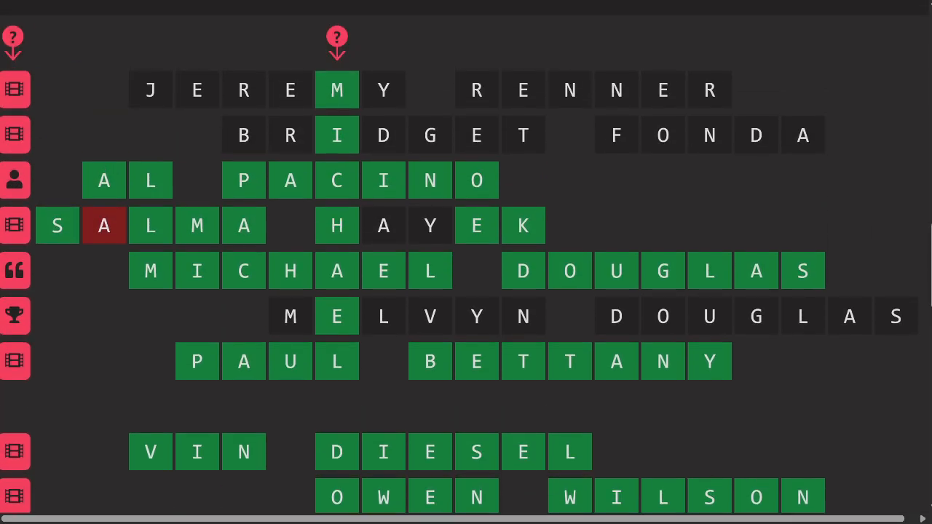
{"action": "scroll", "coordinate": [466, 262], "scroll_direction": "down", "scroll_amount": 5}
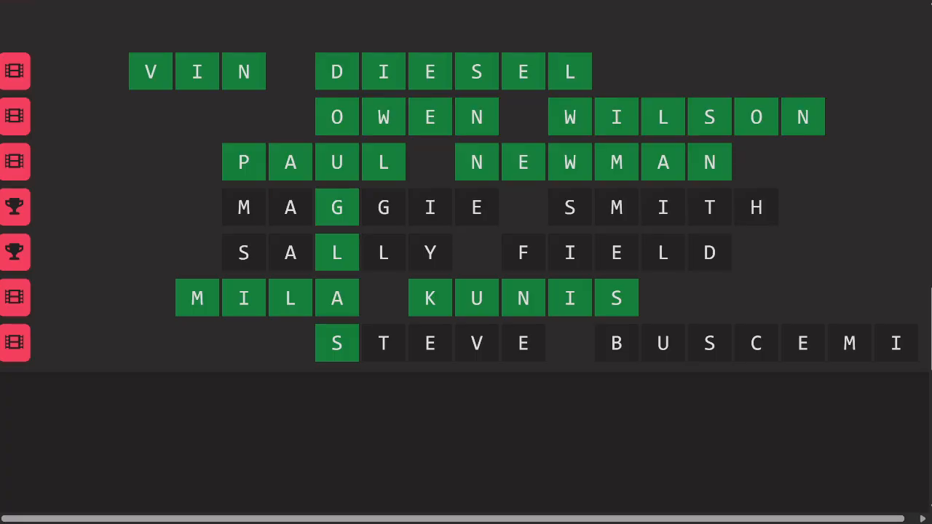
{"action": "mouse_move", "coordinate": [14, 343]}
{"action": "scroll", "coordinate": [466, 262], "scroll_direction": "up", "scroll_amount": 5}
{"action": "scroll", "coordinate": [466, 262], "scroll_direction": "up", "scroll_amount": 3}
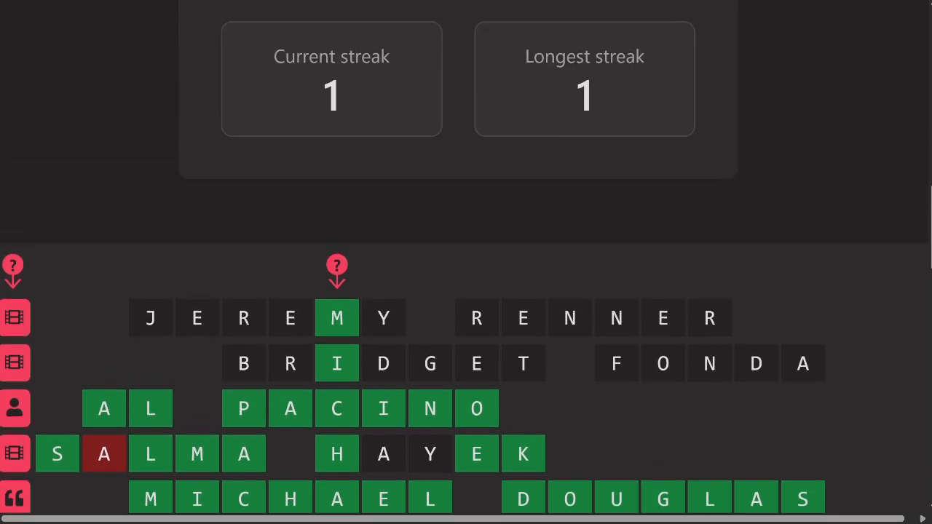
Open IMDb in a new browser tab and search it for "bridget fonda"
{"action": "key", "text": "ctrl+t"}
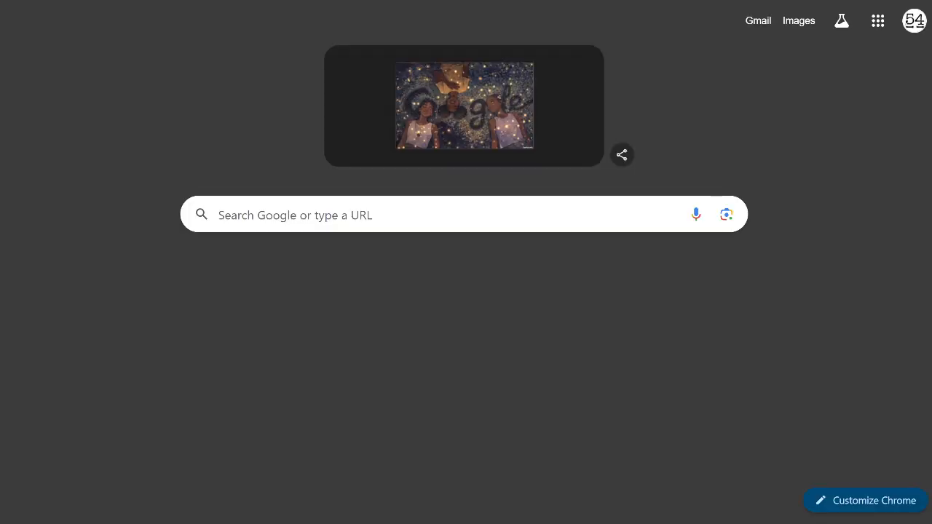
{"action": "key", "text": "Return"}
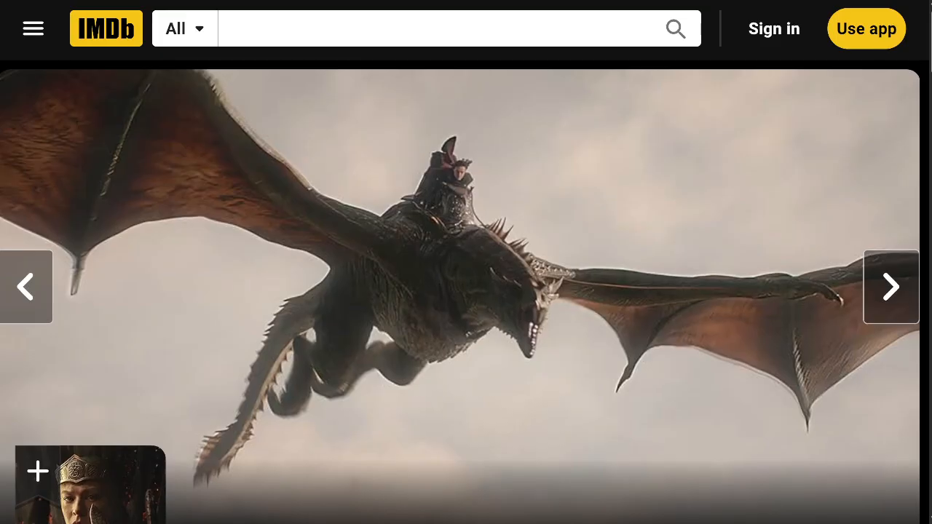
{"action": "left_click", "coordinate": [437, 29]}
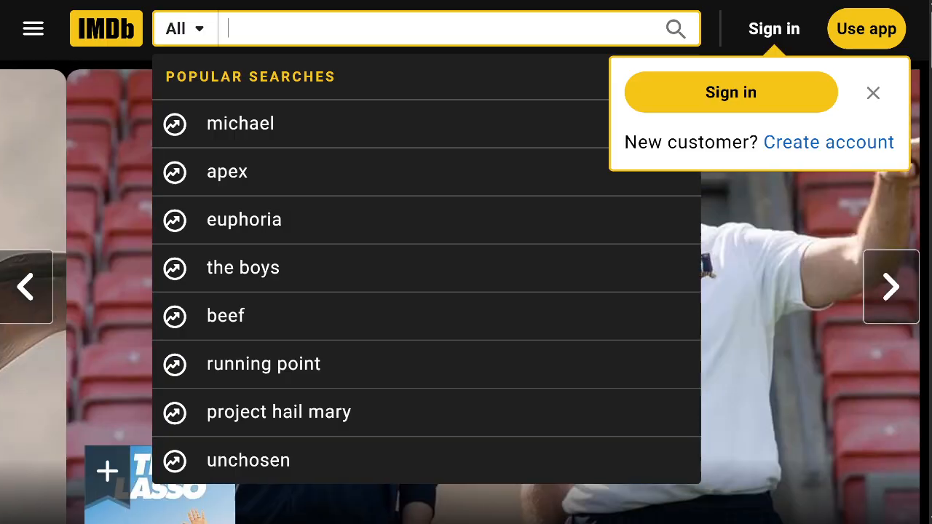
{"action": "type", "text": "bridg"}
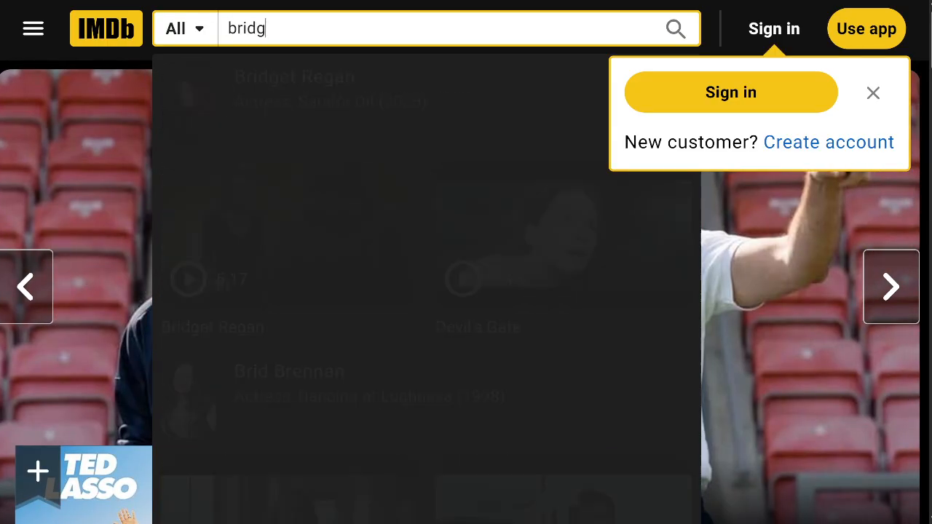
{"action": "type", "text": "et fonda"}
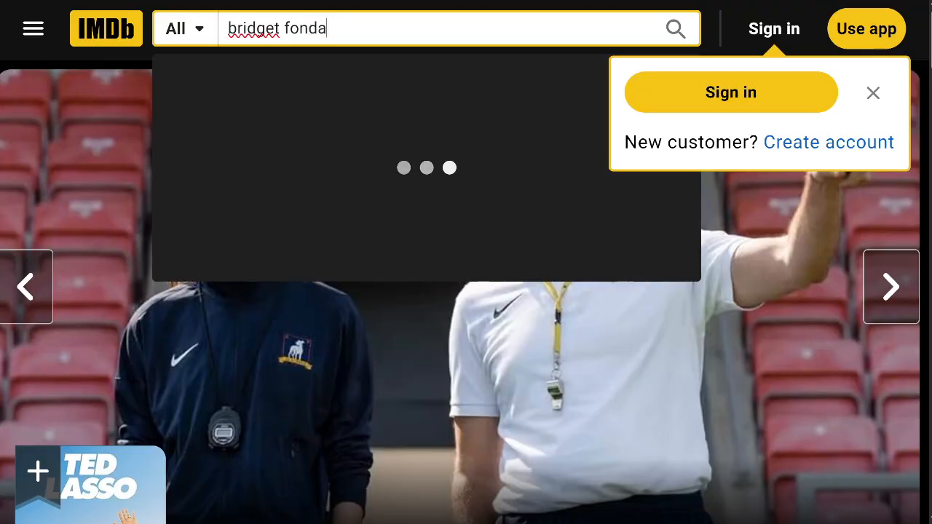
{"action": "key", "text": "Return"}
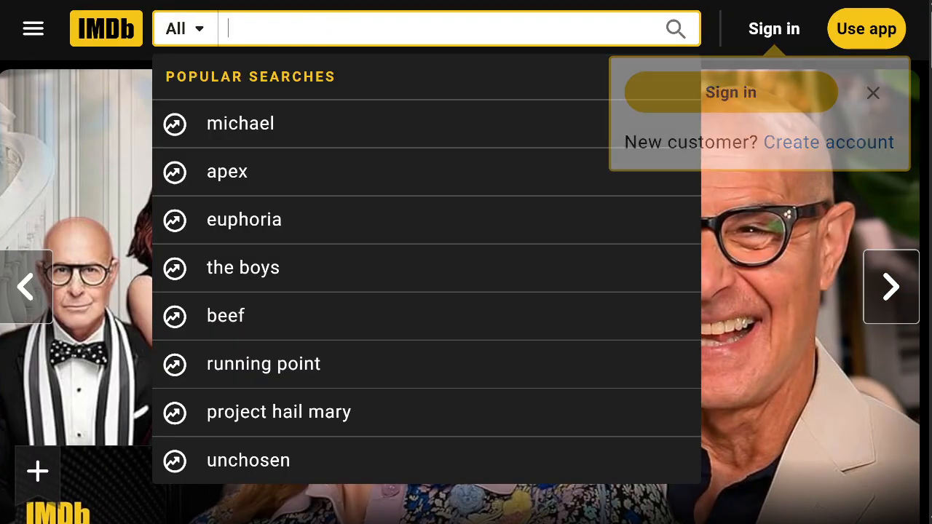
Look through Bridget Fonda's IMDb page, from the biography and awards to the photos and Known for section
{"action": "scroll", "coordinate": [466, 262], "scroll_direction": "down", "scroll_amount": 6}
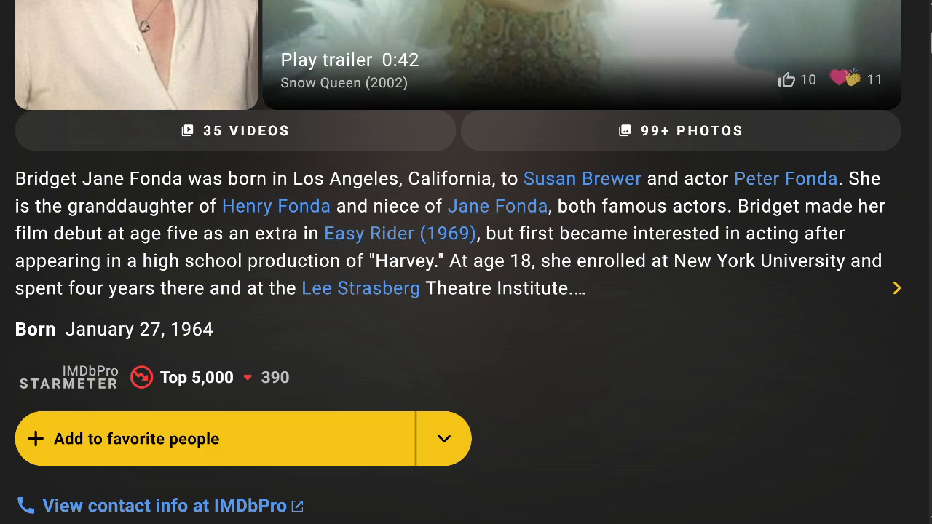
{"action": "scroll", "coordinate": [466, 262], "scroll_direction": "down", "scroll_amount": 3}
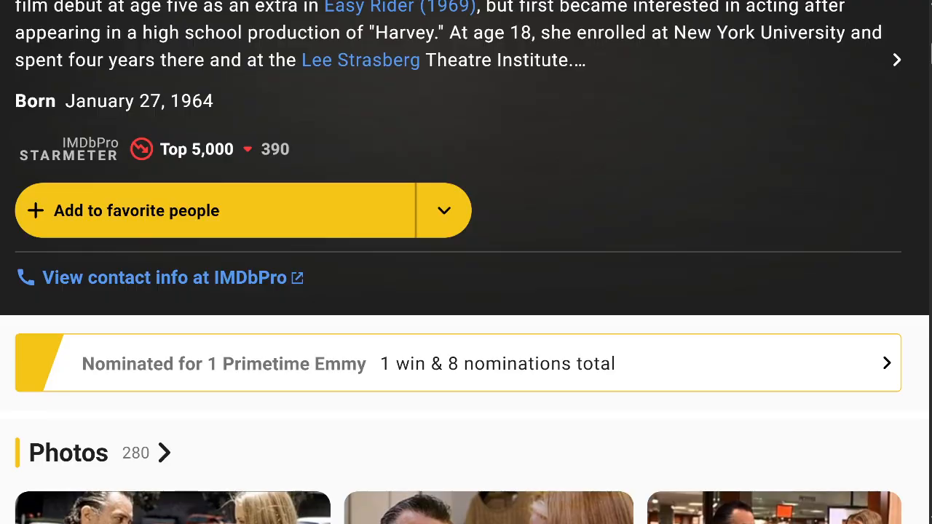
{"action": "scroll", "coordinate": [466, 263], "scroll_direction": "down", "scroll_amount": 3}
{"action": "scroll", "coordinate": [466, 262], "scroll_direction": "down", "scroll_amount": 4}
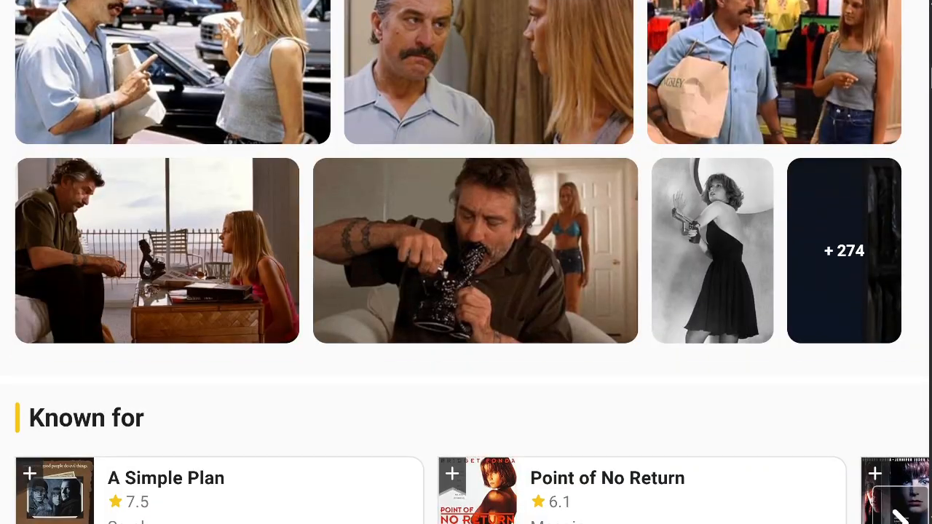
{"action": "scroll", "coordinate": [466, 262], "scroll_direction": "down", "scroll_amount": 3}
{"action": "scroll", "coordinate": [466, 262], "scroll_direction": "up", "scroll_amount": 13}
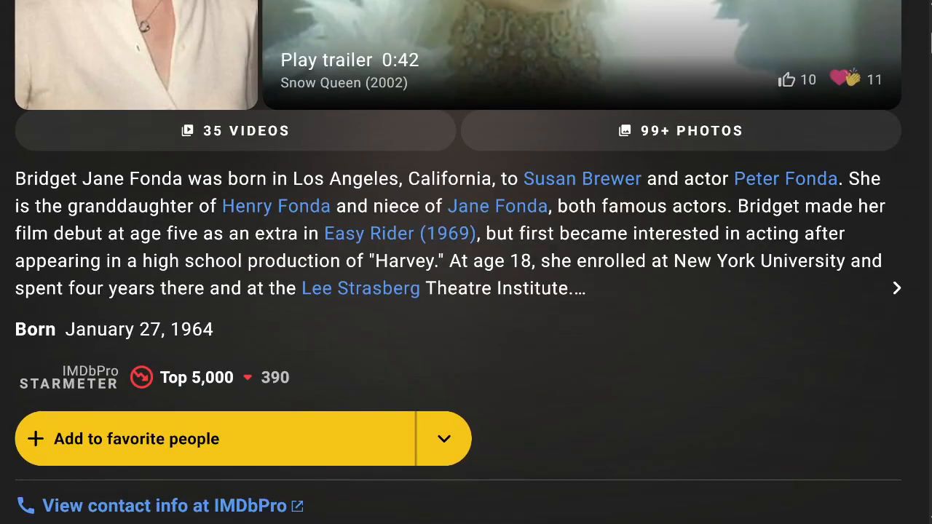
Search IMDb for "ludw" and open composer Ludwig Göransson's page
{"action": "scroll", "coordinate": [276, 284], "scroll_direction": "up", "scroll_amount": 1}
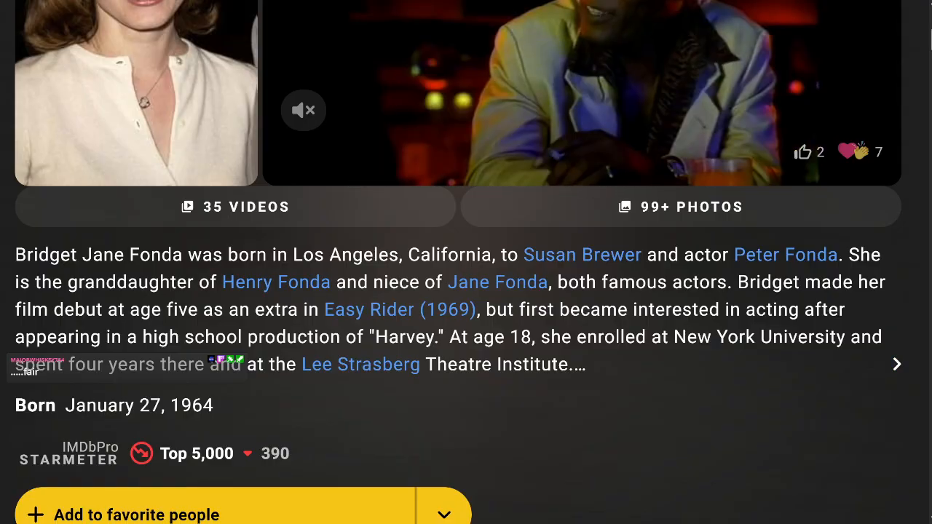
{"action": "scroll", "coordinate": [466, 262], "scroll_direction": "up", "scroll_amount": 5}
{"action": "left_click", "coordinate": [437, 28]}
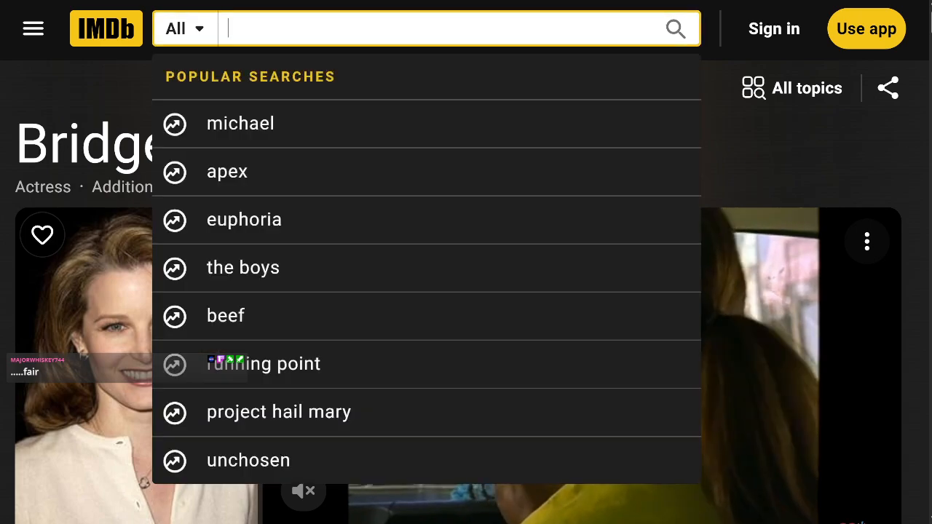
{"action": "type", "text": "lud"}
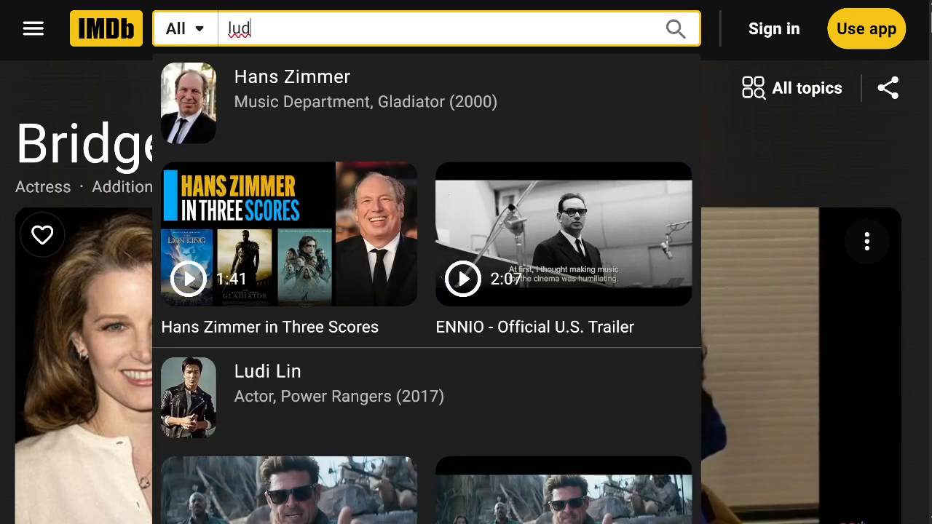
{"action": "type", "text": "w"}
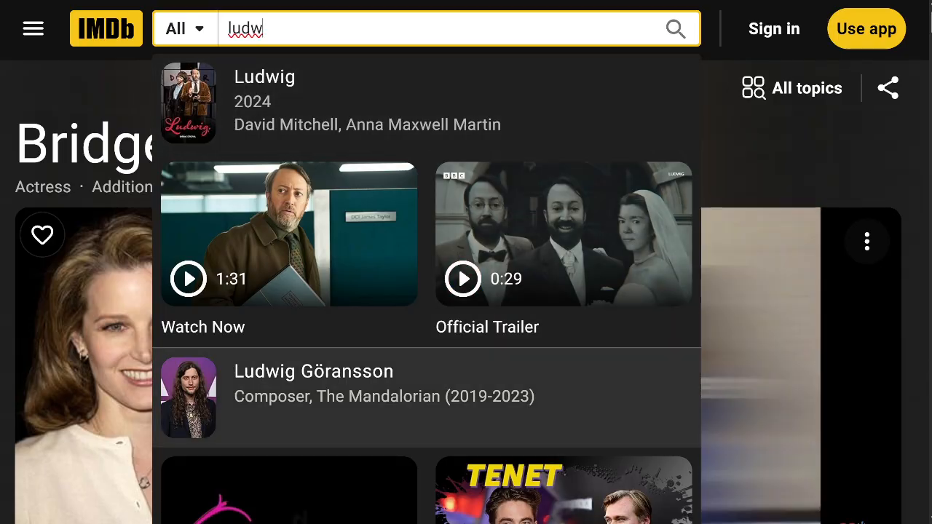
{"action": "key", "text": "BackSpace"}
{"action": "key", "text": "BackSpace"}
{"action": "key", "text": "BackSpace"}
{"action": "key", "text": "BackSpace"}
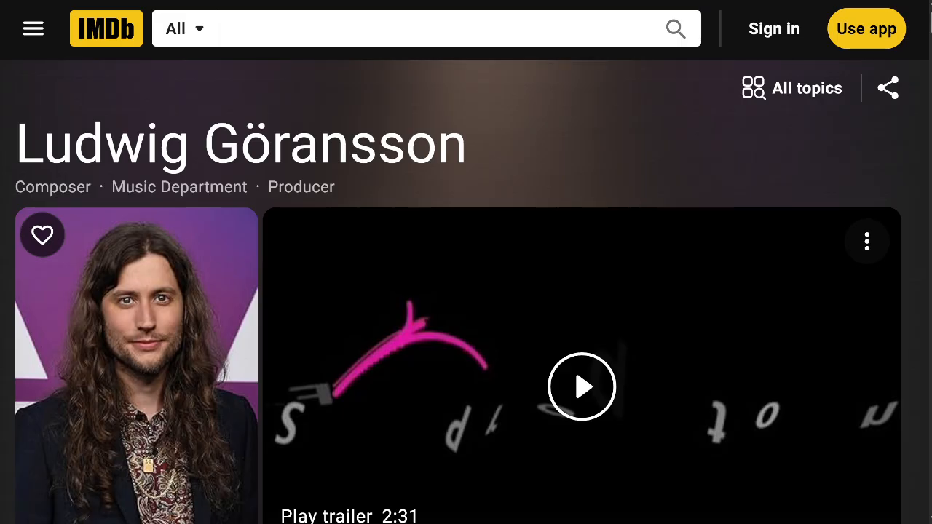
Look over Ludwig Göransson's profile, including his biography summary, awards banner and photos
{"action": "scroll", "coordinate": [466, 291], "scroll_direction": "down", "scroll_amount": 1}
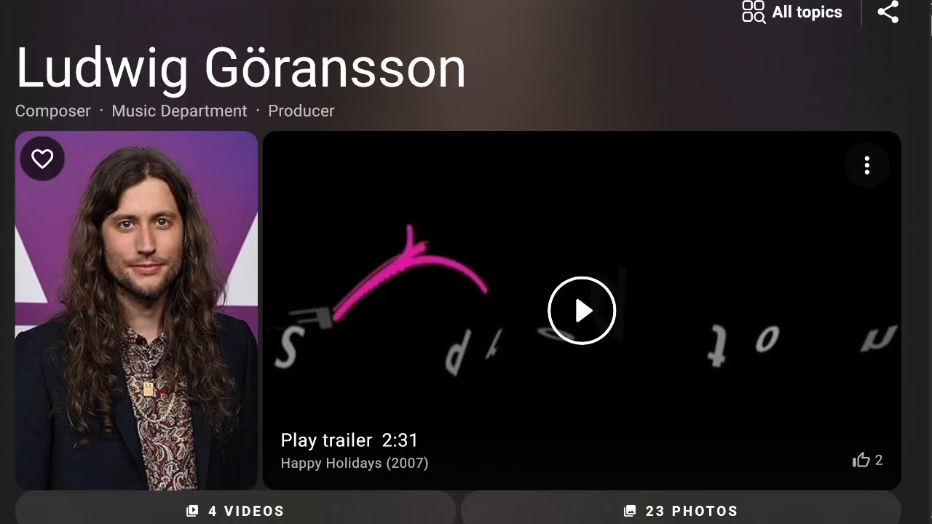
{"action": "scroll", "coordinate": [466, 262], "scroll_direction": "down", "scroll_amount": 6}
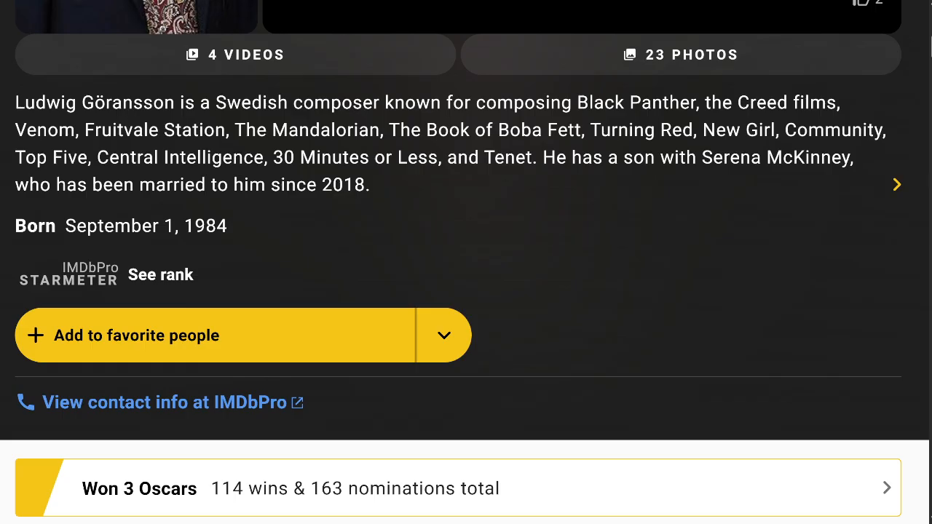
{"action": "left_click_drag", "start_coordinate": [246, 130], "coordinate": [400, 131]}
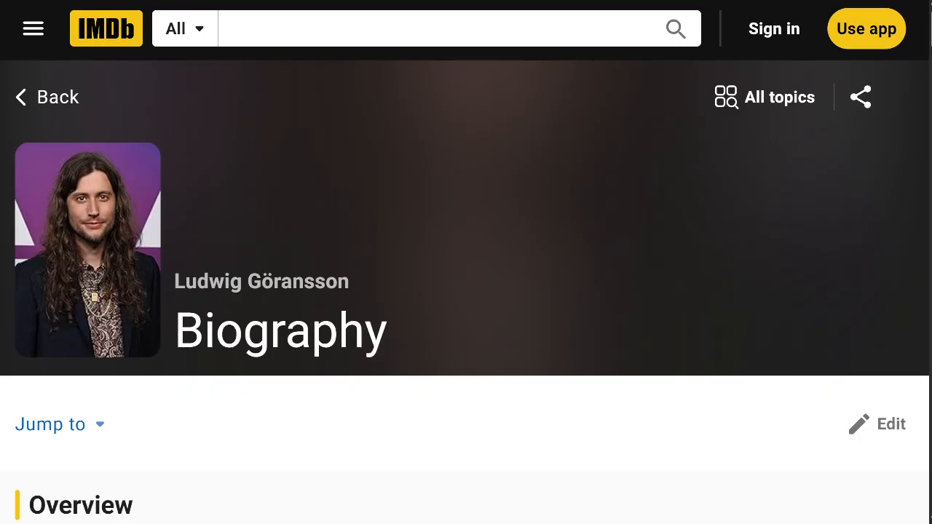
{"action": "key", "text": "alt+Left"}
{"action": "scroll", "coordinate": [466, 262], "scroll_direction": "down", "scroll_amount": 10}
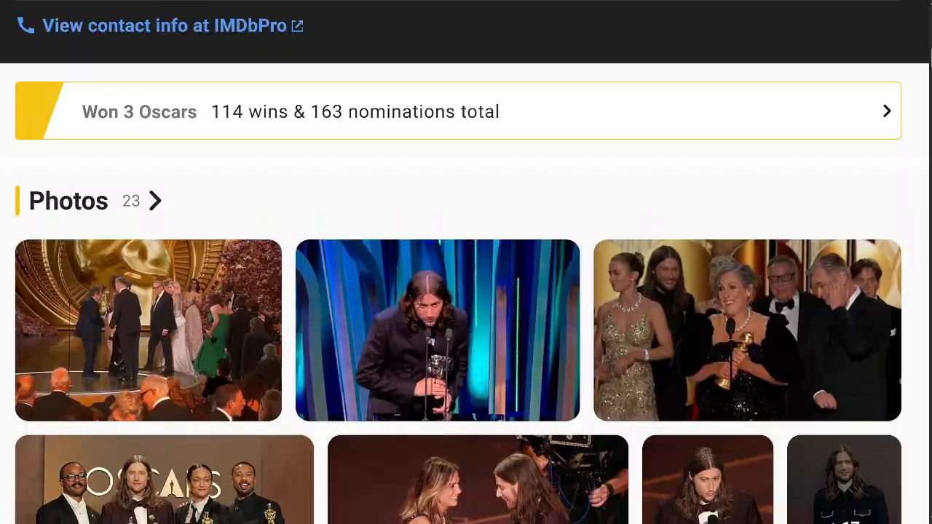
{"action": "scroll", "coordinate": [466, 262], "scroll_direction": "up", "scroll_amount": 5}
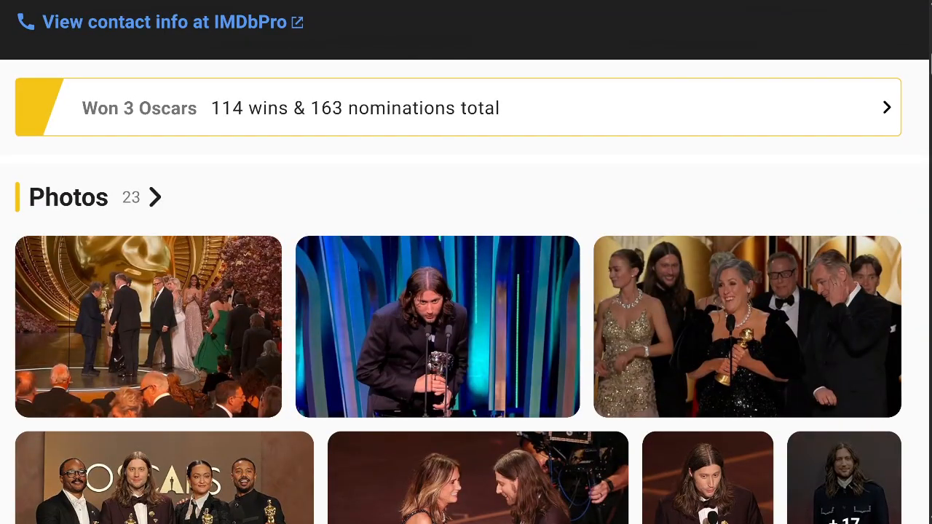
{"action": "scroll", "coordinate": [466, 263], "scroll_direction": "up", "scroll_amount": 5}
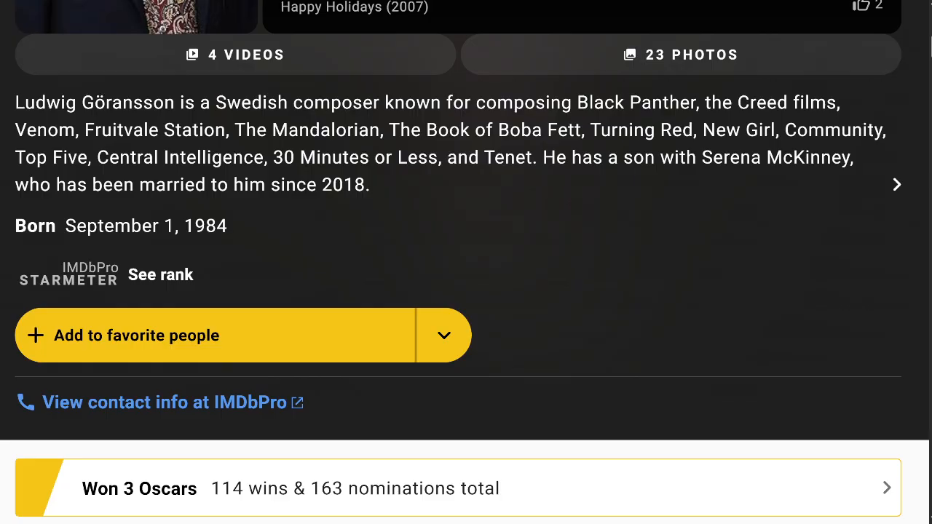
Open Ludwig Göransson's awards page, examine his Academy Awards wins and nominations, and return to his profile
{"action": "scroll", "coordinate": [466, 262], "scroll_direction": "down", "scroll_amount": 1}
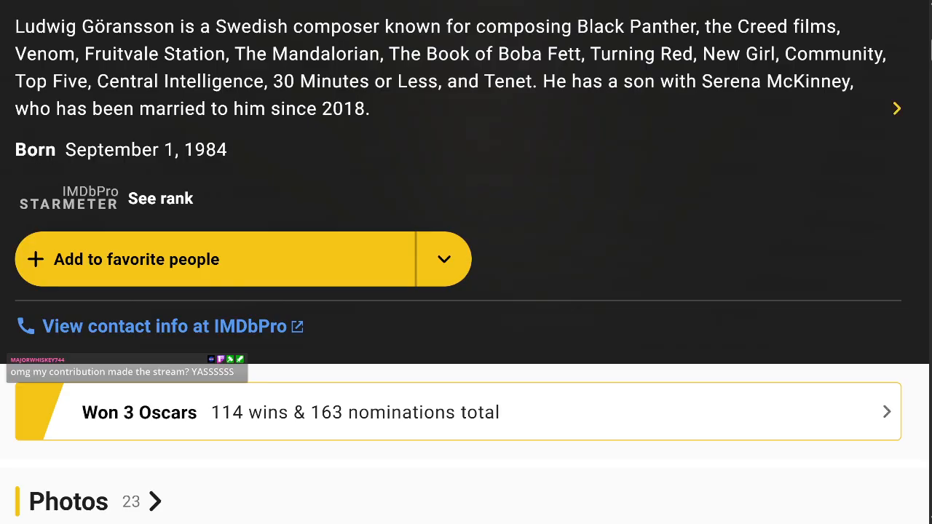
{"action": "scroll", "coordinate": [466, 262], "scroll_direction": "down", "scroll_amount": 6}
{"action": "scroll", "coordinate": [466, 262], "scroll_direction": "down", "scroll_amount": 3}
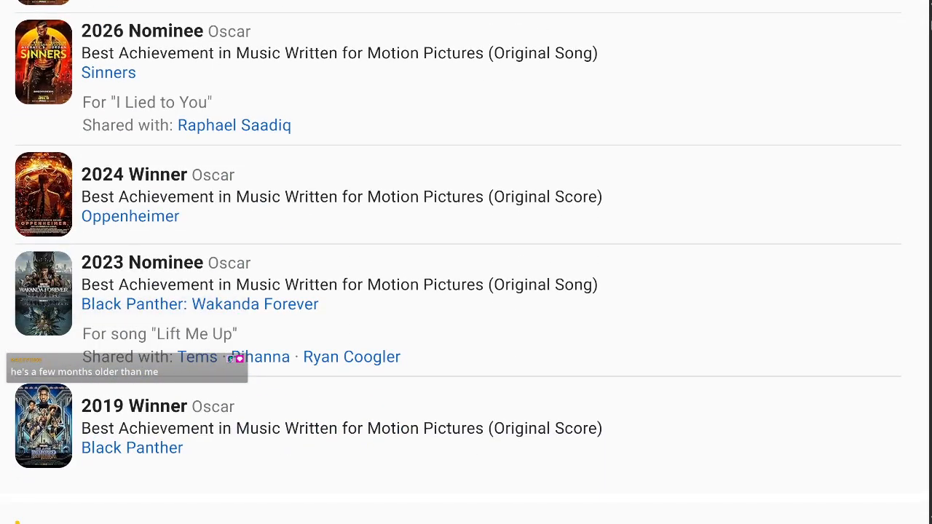
{"action": "scroll", "coordinate": [465, 262], "scroll_direction": "down", "scroll_amount": 3}
{"action": "scroll", "coordinate": [465, 262], "scroll_direction": "up", "scroll_amount": 3}
{"action": "scroll", "coordinate": [466, 262], "scroll_direction": "up", "scroll_amount": 5}
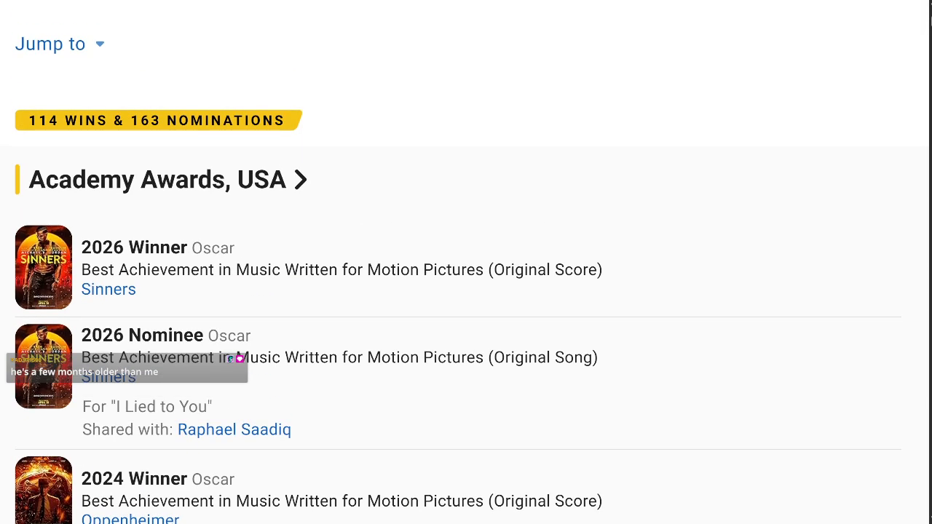
{"action": "scroll", "coordinate": [465, 262], "scroll_direction": "down", "scroll_amount": 3}
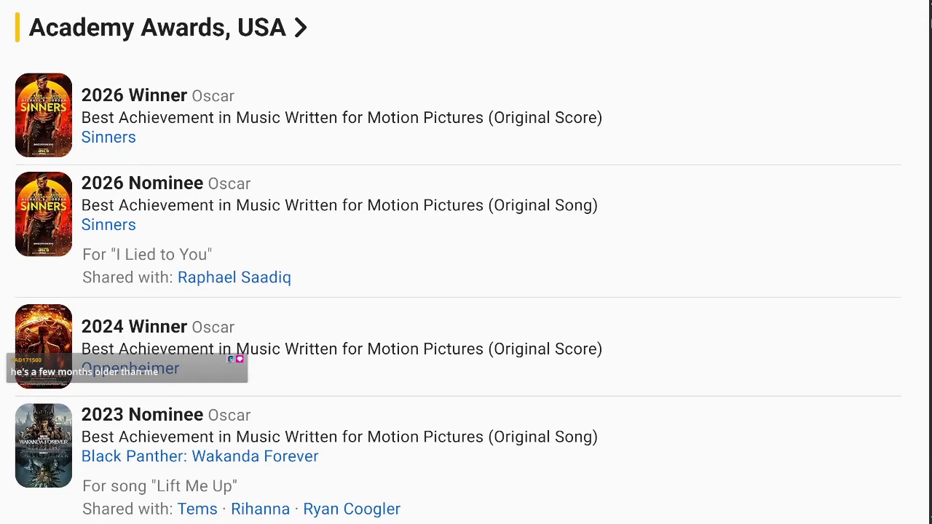
{"action": "scroll", "coordinate": [466, 262], "scroll_direction": "down", "scroll_amount": 3}
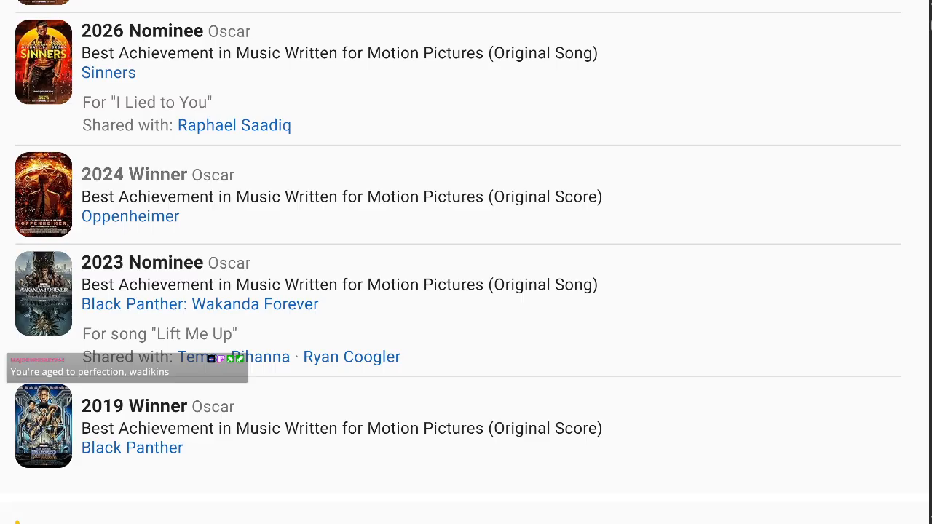
{"action": "scroll", "coordinate": [466, 262], "scroll_direction": "up", "scroll_amount": 2}
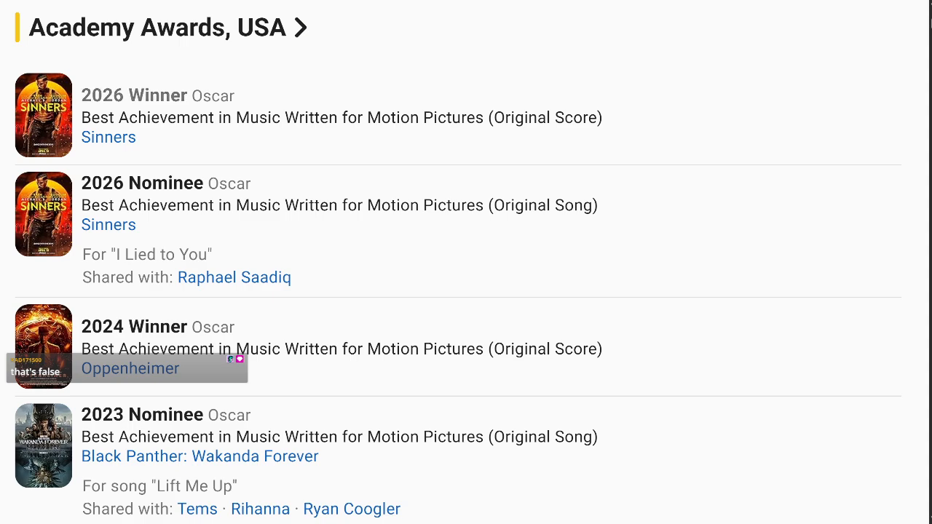
{"action": "key", "text": "alt+Left"}
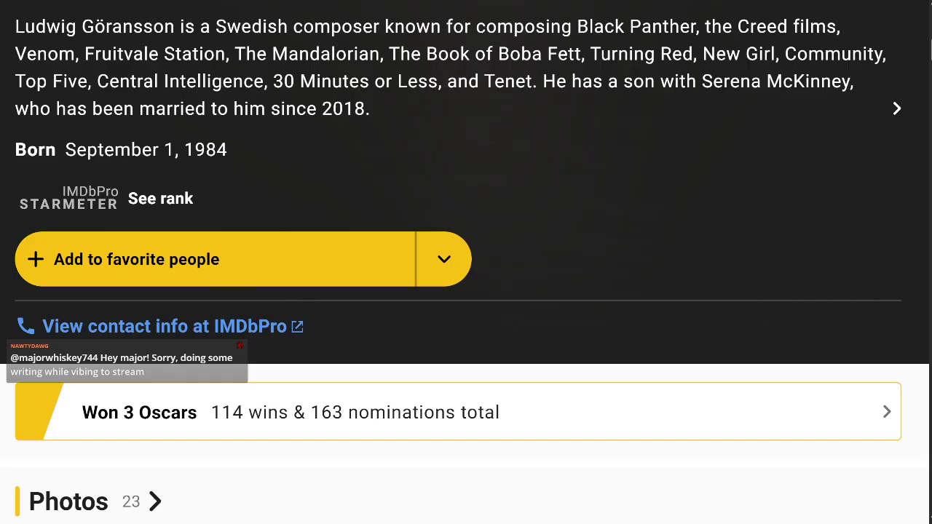
Look through Ludwig Göransson's photos and Known for titles, and expand his upcoming composer credits
{"action": "scroll", "coordinate": [466, 262], "scroll_direction": "up", "scroll_amount": 2}
{"action": "scroll", "coordinate": [466, 262], "scroll_direction": "down", "scroll_amount": 5}
{"action": "scroll", "coordinate": [466, 262], "scroll_direction": "up", "scroll_amount": 2}
{"action": "scroll", "coordinate": [466, 262], "scroll_direction": "down", "scroll_amount": 2}
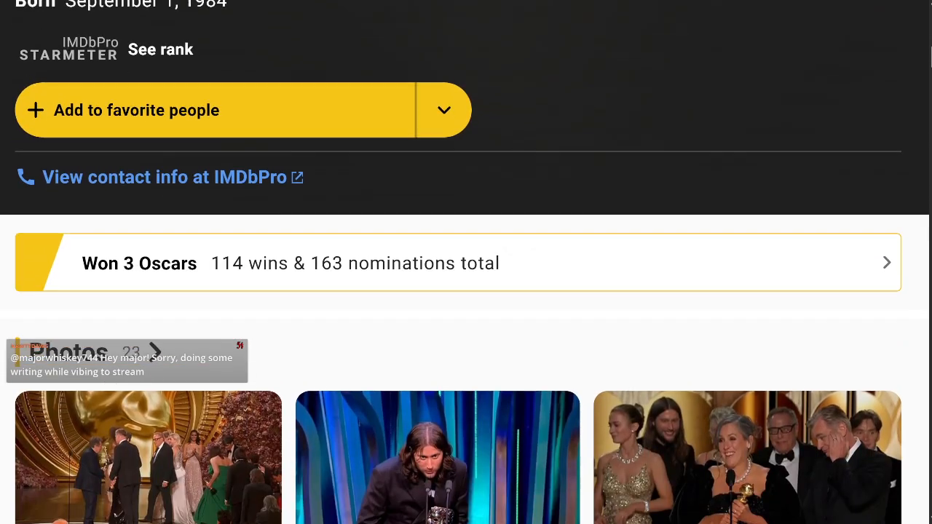
{"action": "scroll", "coordinate": [465, 262], "scroll_direction": "down", "scroll_amount": 3}
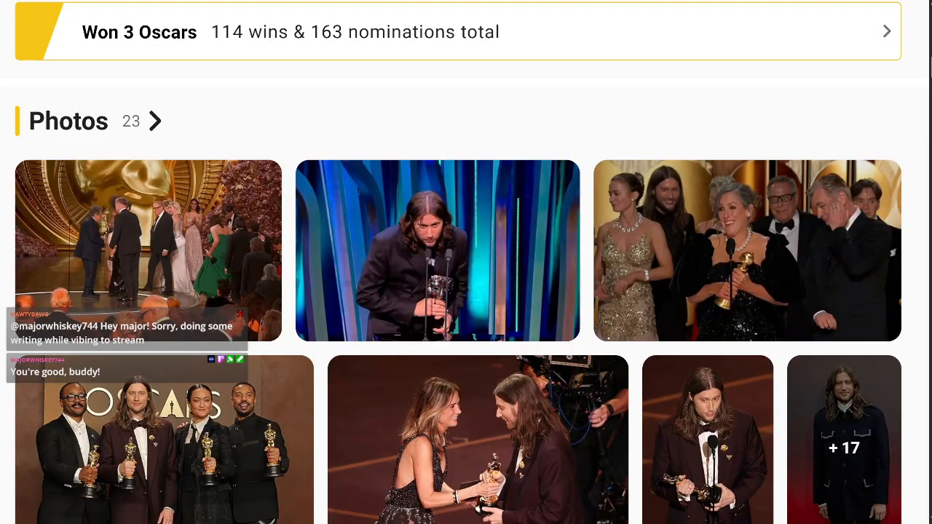
{"action": "scroll", "coordinate": [465, 262], "scroll_direction": "down", "scroll_amount": 6}
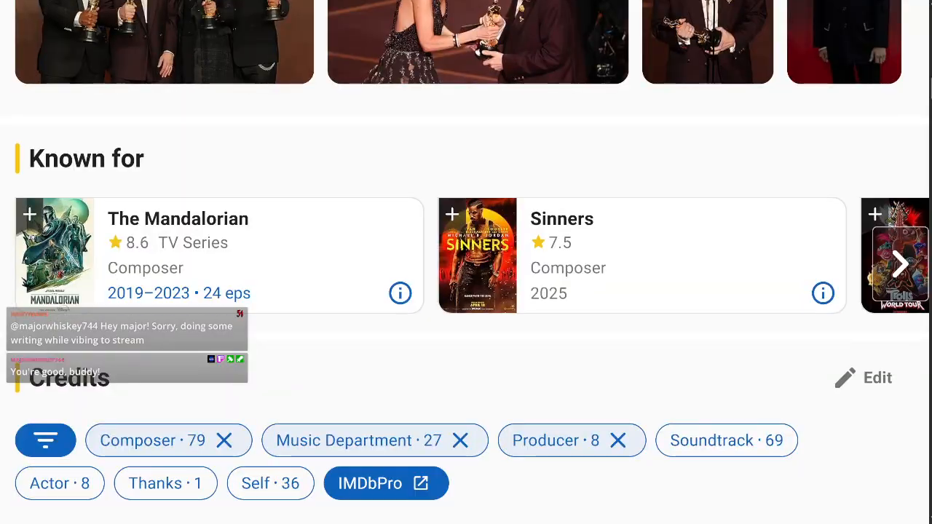
{"action": "scroll", "coordinate": [466, 262], "scroll_direction": "down", "scroll_amount": 2}
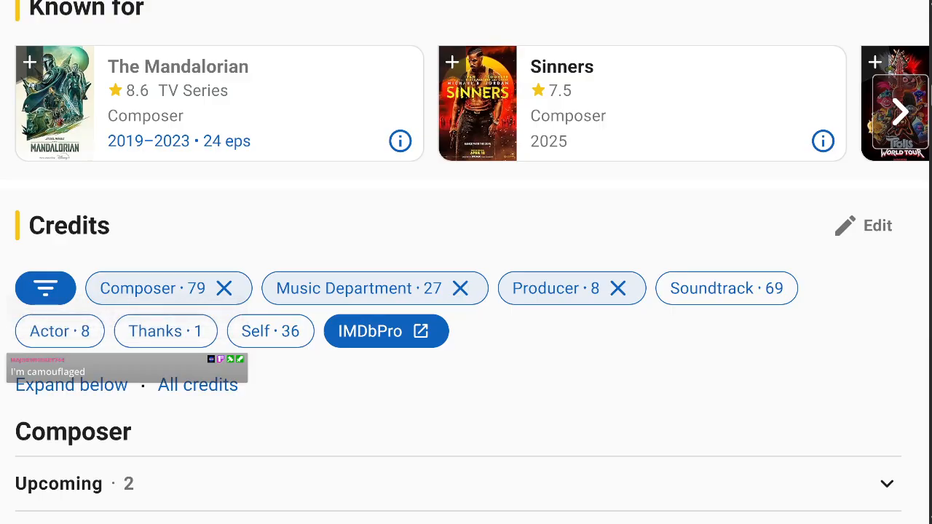
{"action": "scroll", "coordinate": [466, 291], "scroll_direction": "down", "scroll_amount": 3}
{"action": "scroll", "coordinate": [466, 291], "scroll_direction": "down", "scroll_amount": 2}
{"action": "left_click", "coordinate": [219, 104]}
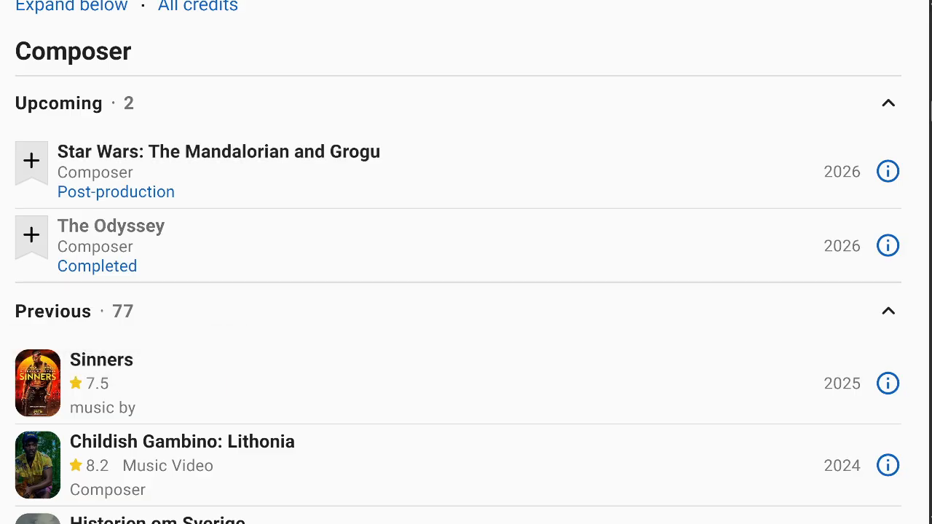
Search IMDb for "john williams" and open the composer's page
{"action": "scroll", "coordinate": [466, 262], "scroll_direction": "up", "scroll_amount": 20}
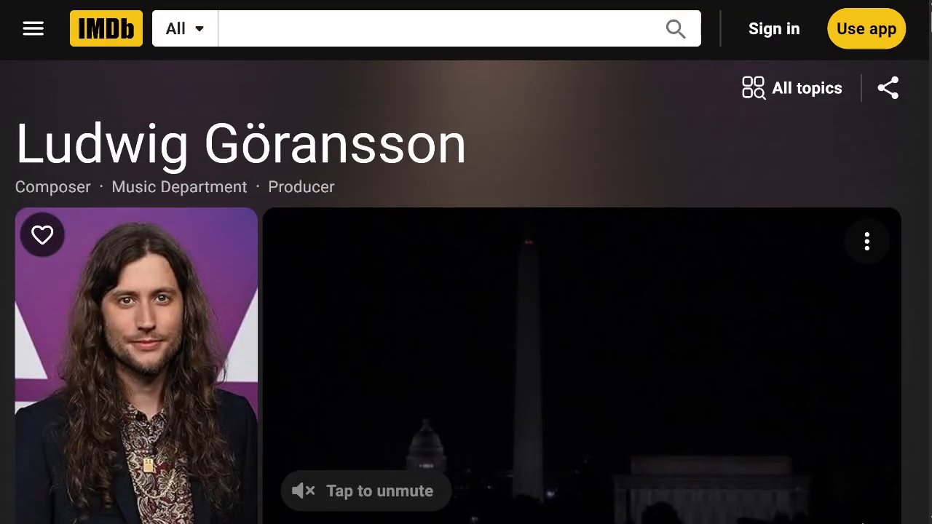
{"action": "left_click", "coordinate": [437, 28]}
{"action": "type", "text": "john williams"}
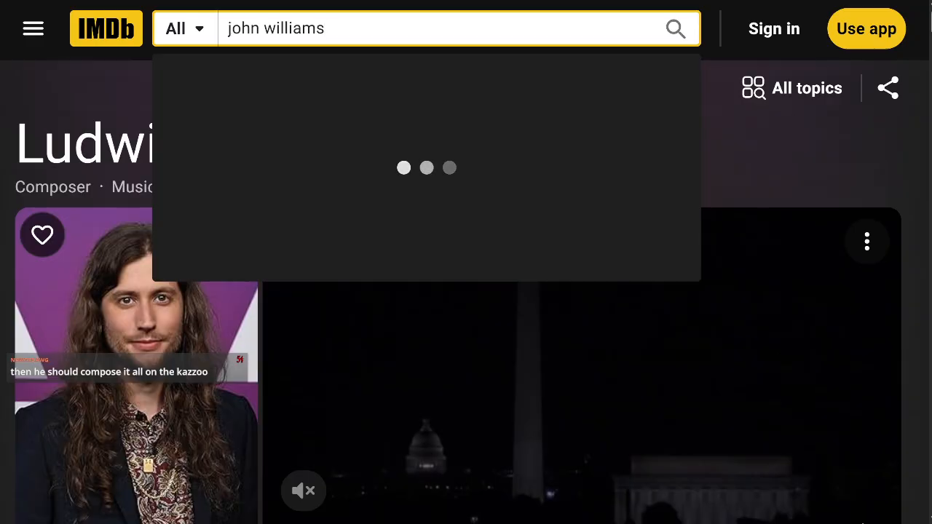
{"action": "key", "text": "ctrl+BackSpace"}
{"action": "key", "text": "ctrl+BackSpace"}
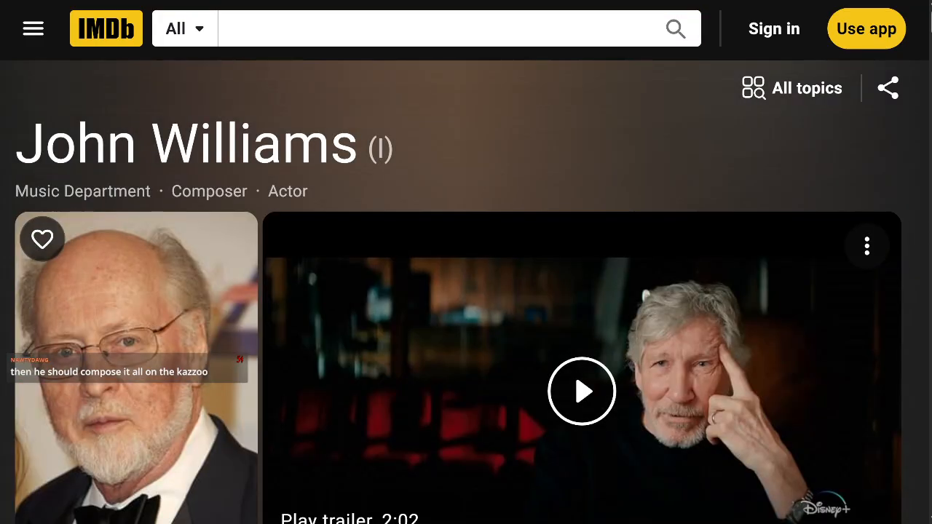
{"action": "scroll", "coordinate": [466, 291], "scroll_direction": "down", "scroll_amount": 10}
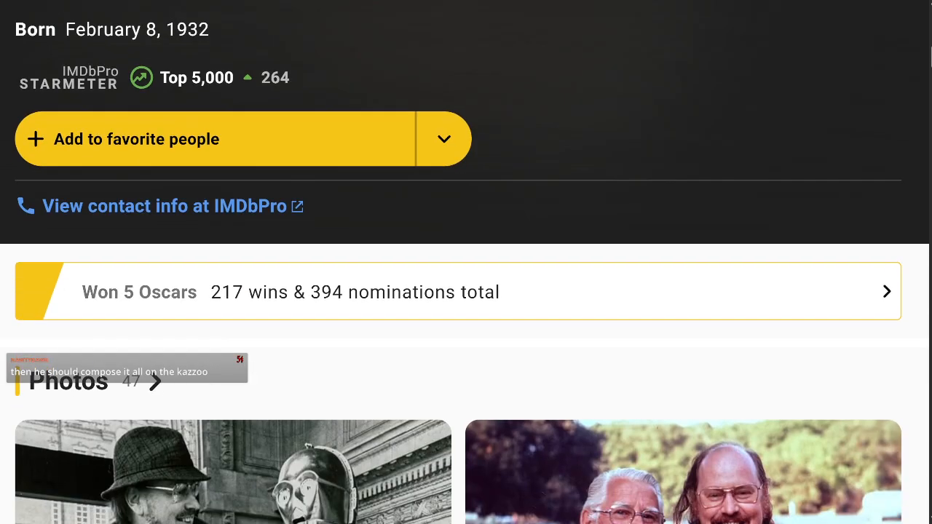
{"action": "left_click", "coordinate": [139, 292]}
{"action": "scroll", "coordinate": [139, 291], "scroll_direction": "down", "scroll_amount": 2}
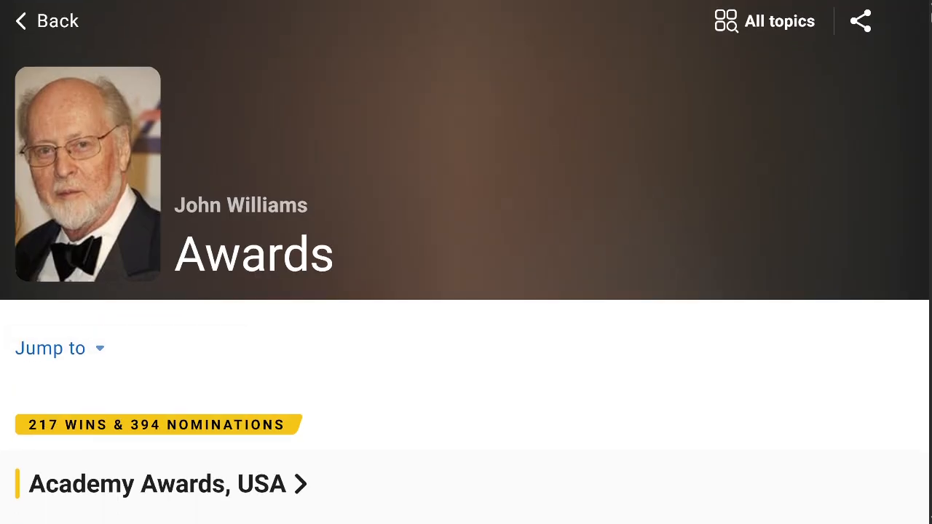
{"action": "key", "text": "alt+Left"}
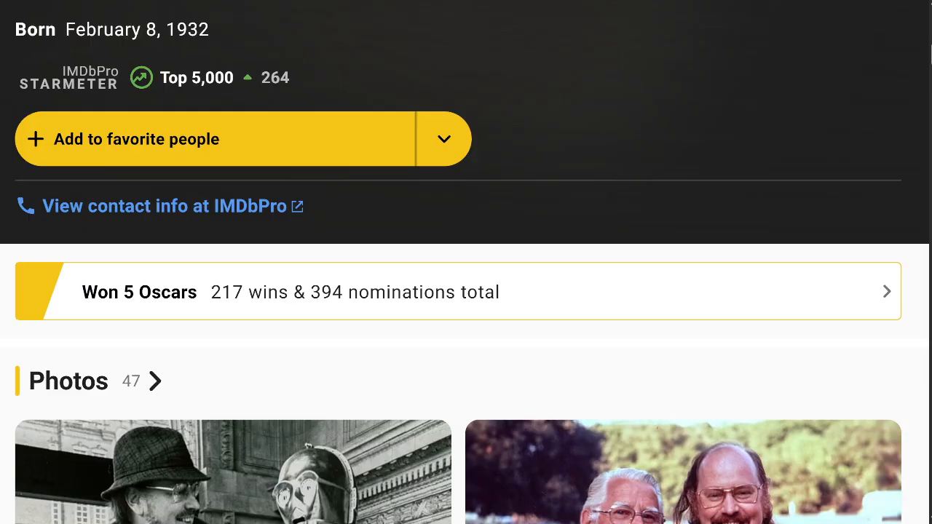
{"action": "scroll", "coordinate": [139, 367], "scroll_direction": "up", "scroll_amount": 1}
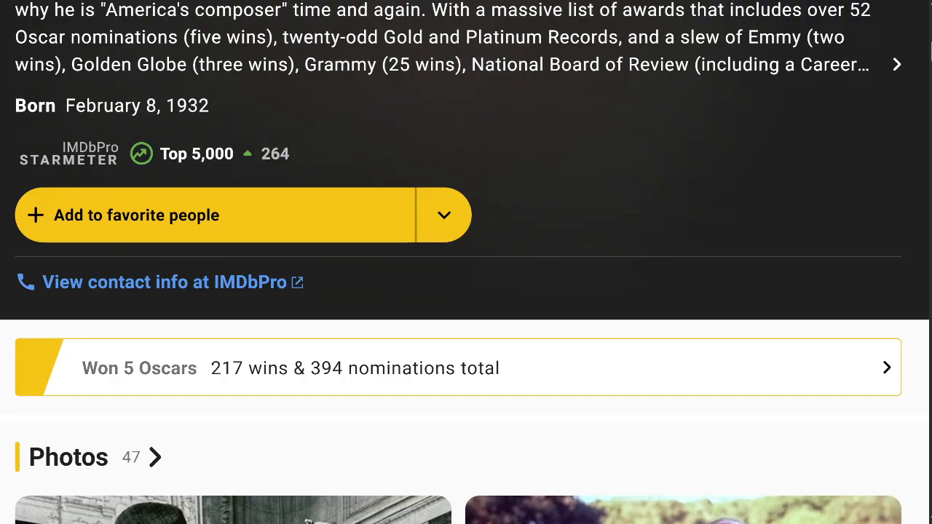
Open John Williams's awards page and examine the full list of his Academy Awards nominations and wins
{"action": "left_click", "coordinate": [139, 368]}
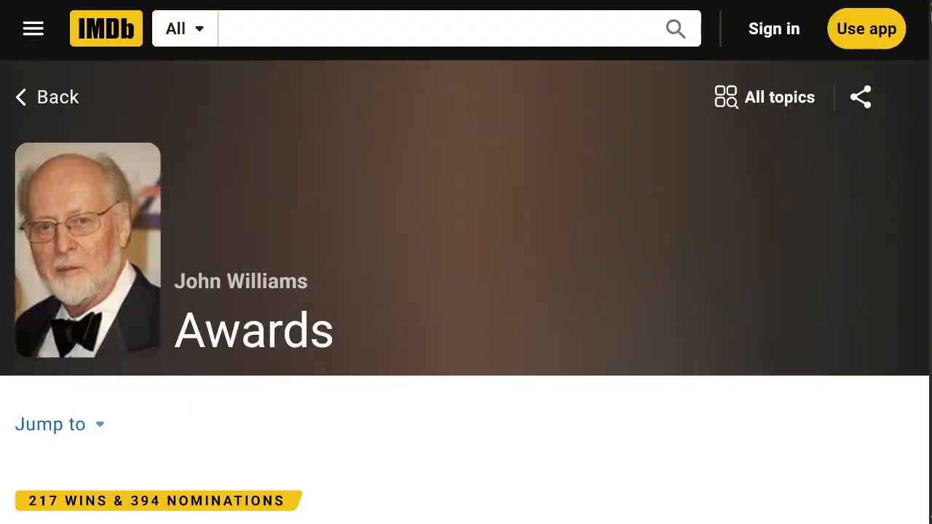
{"action": "scroll", "coordinate": [466, 292], "scroll_direction": "down", "scroll_amount": 4}
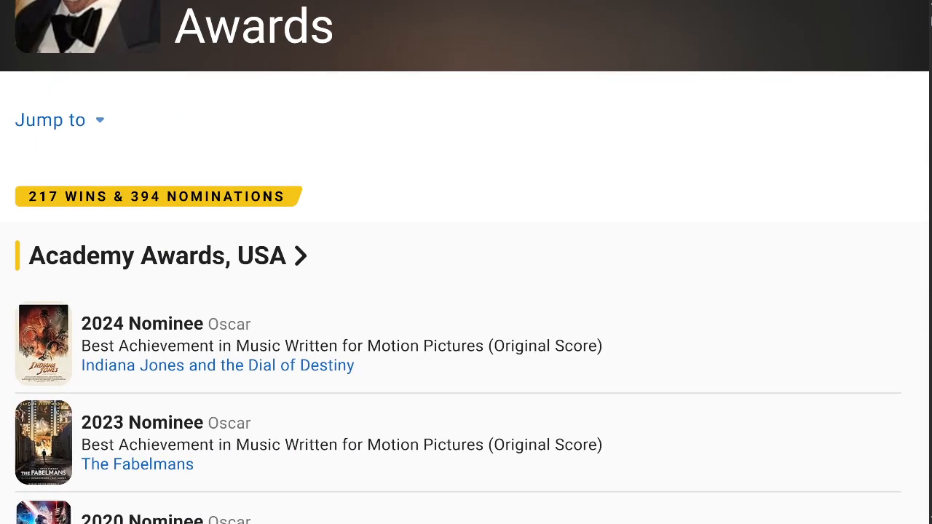
{"action": "scroll", "coordinate": [466, 291], "scroll_direction": "down", "scroll_amount": 6}
{"action": "scroll", "coordinate": [466, 291], "scroll_direction": "down", "scroll_amount": 1}
{"action": "left_click", "coordinate": [51, 285]}
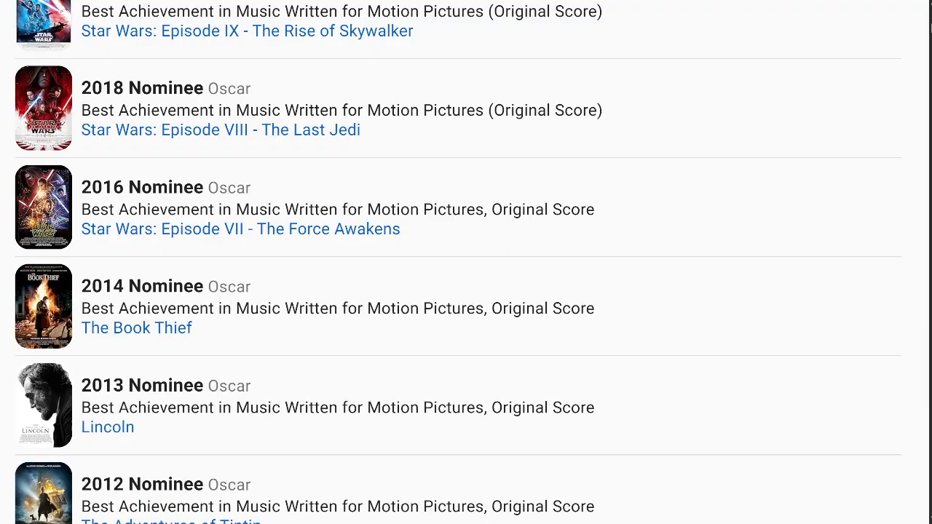
{"action": "scroll", "coordinate": [466, 291], "scroll_direction": "down", "scroll_amount": 20}
{"action": "scroll", "coordinate": [466, 291], "scroll_direction": "down", "scroll_amount": 9}
{"action": "scroll", "coordinate": [466, 291], "scroll_direction": "up", "scroll_amount": 20}
{"action": "scroll", "coordinate": [466, 291], "scroll_direction": "up", "scroll_amount": 20}
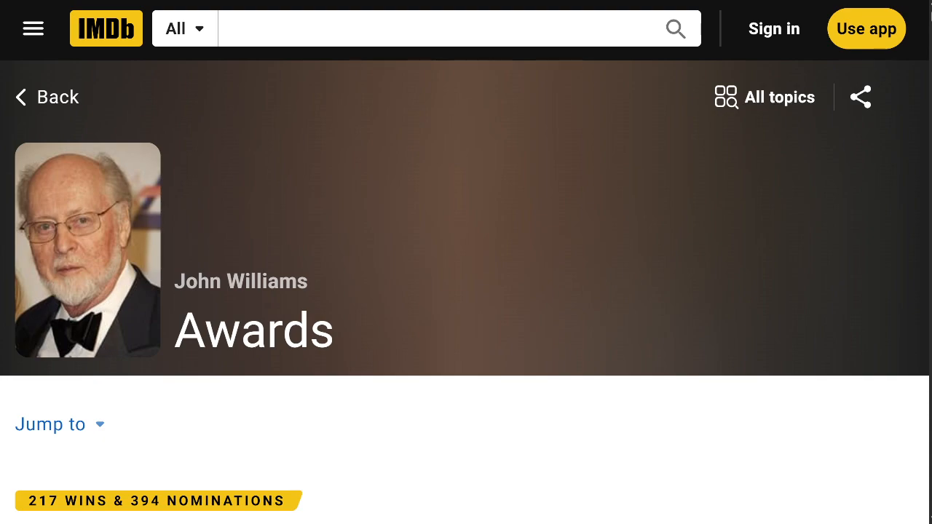
{"action": "scroll", "coordinate": [466, 292], "scroll_direction": "down", "scroll_amount": 5}
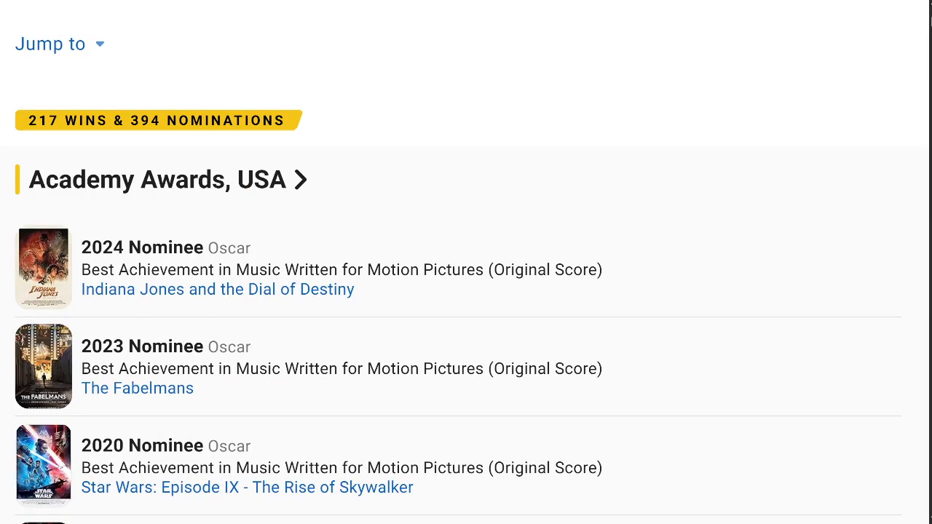
Review John Williams's Oscar entries on IMDb from 2024 back to 1968, and return to the start of the list
{"action": "scroll", "coordinate": [466, 292], "scroll_direction": "down", "scroll_amount": 10}
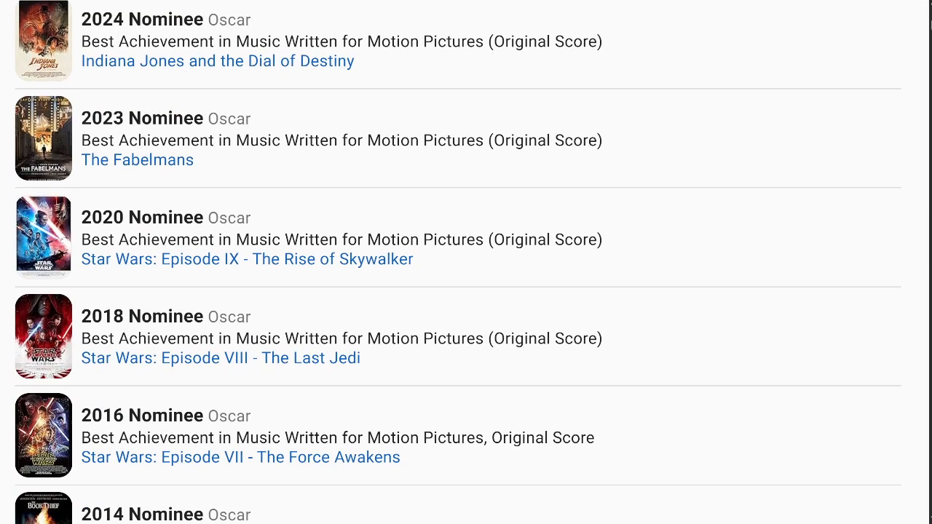
{"action": "scroll", "coordinate": [466, 291], "scroll_direction": "down", "scroll_amount": 10}
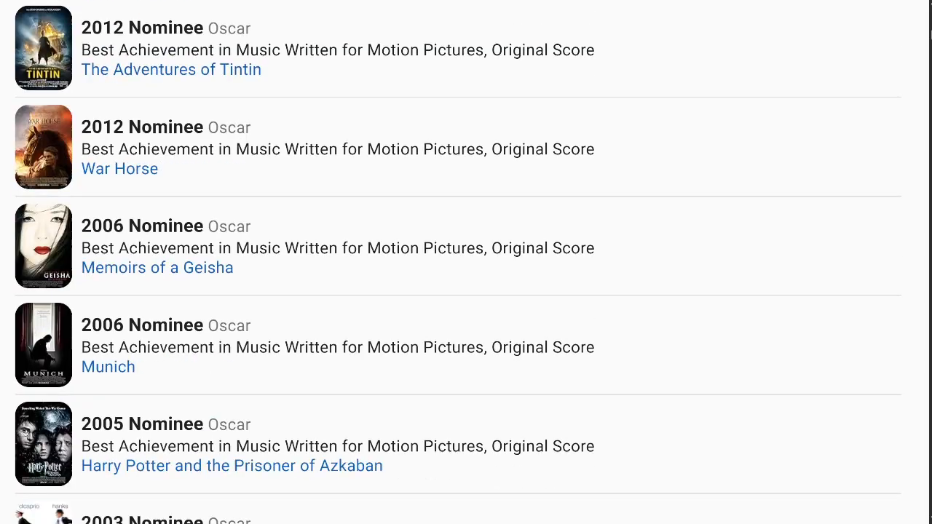
{"action": "scroll", "coordinate": [466, 291], "scroll_direction": "down", "scroll_amount": 8}
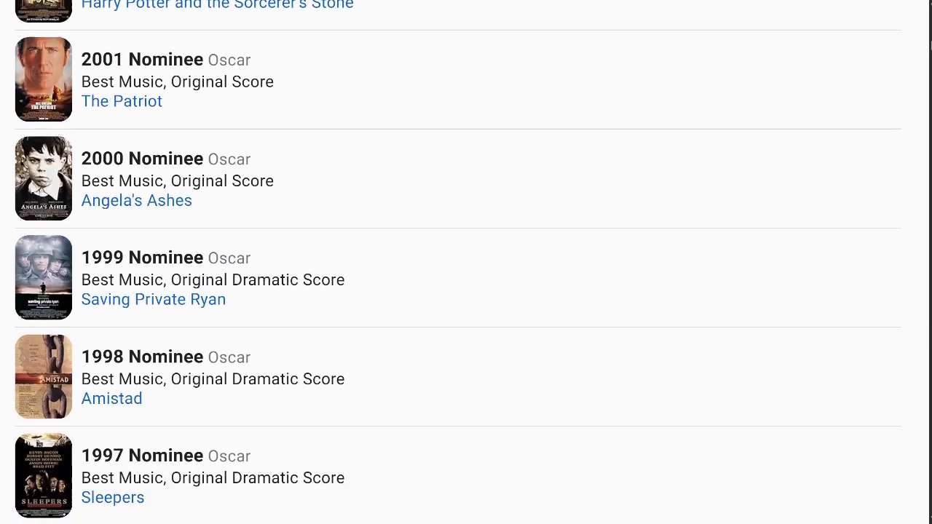
{"action": "scroll", "coordinate": [466, 291], "scroll_direction": "down", "scroll_amount": 6}
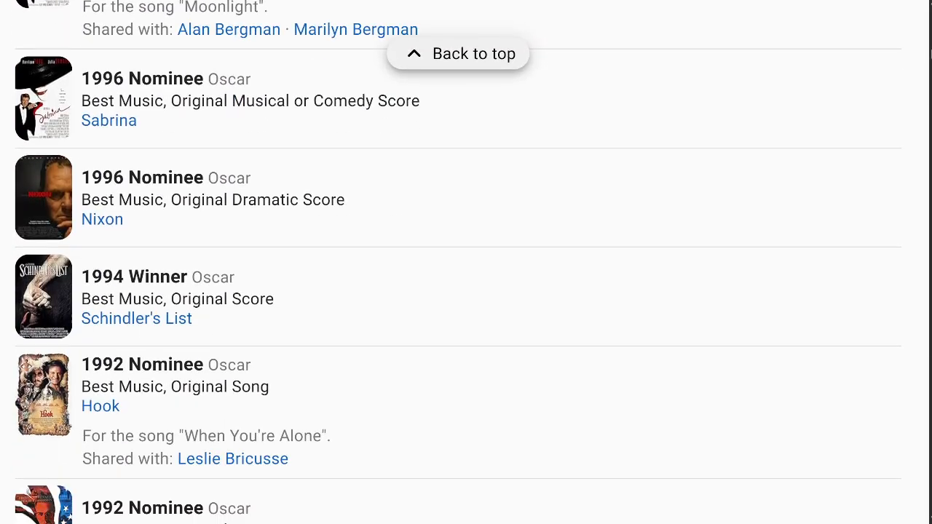
{"action": "scroll", "coordinate": [466, 291], "scroll_direction": "up", "scroll_amount": 1}
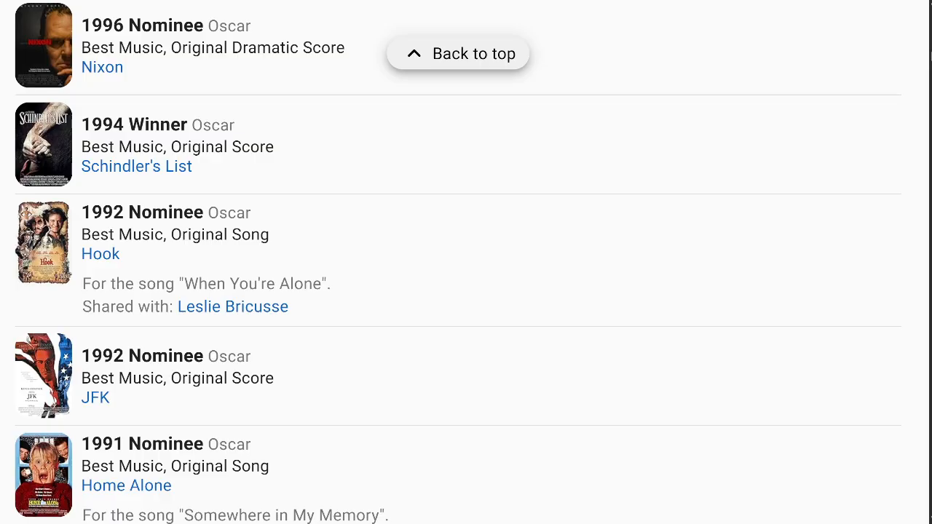
{"action": "scroll", "coordinate": [466, 262], "scroll_direction": "down", "scroll_amount": 9}
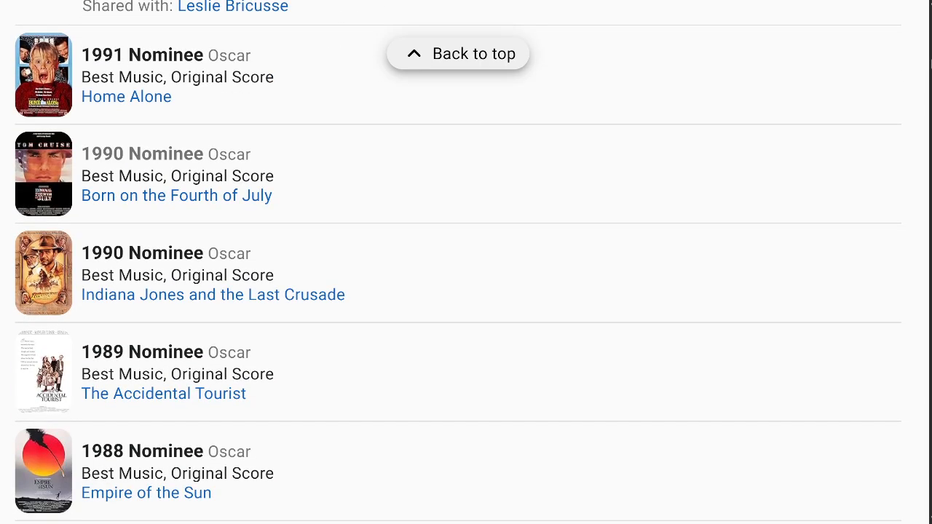
{"action": "scroll", "coordinate": [466, 262], "scroll_direction": "down", "scroll_amount": 7}
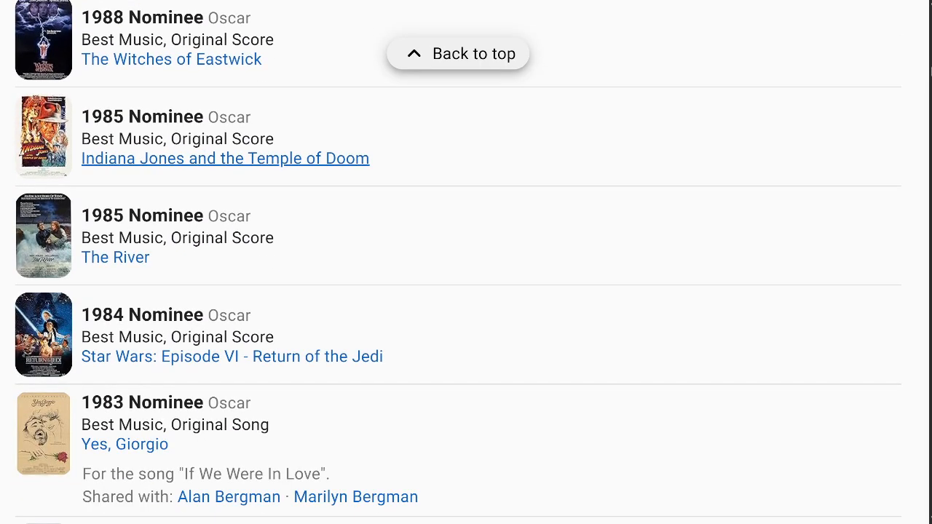
{"action": "scroll", "coordinate": [466, 262], "scroll_direction": "down", "scroll_amount": 6}
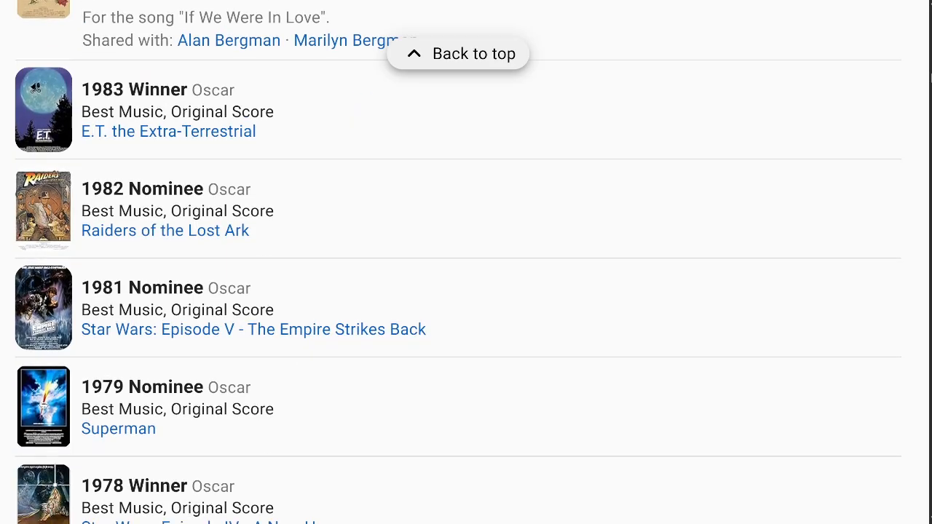
{"action": "scroll", "coordinate": [465, 262], "scroll_direction": "down", "scroll_amount": 2}
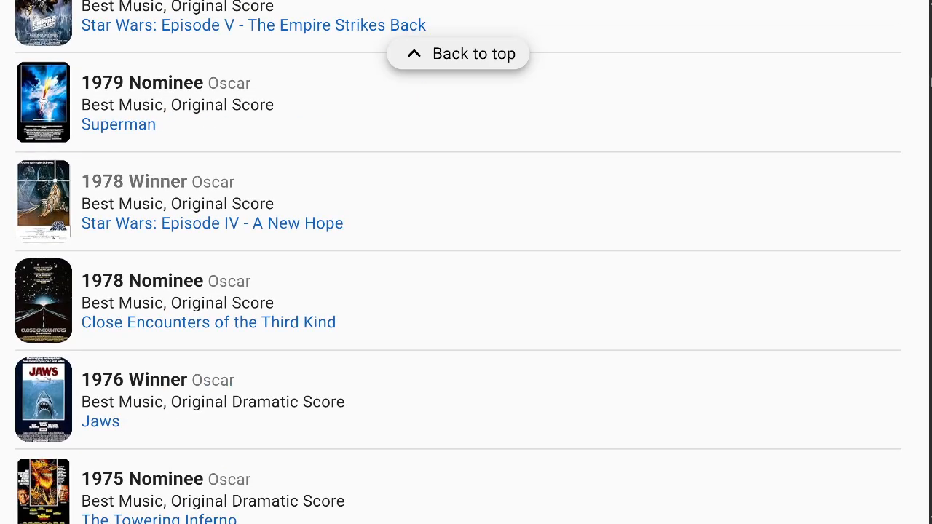
{"action": "scroll", "coordinate": [466, 262], "scroll_direction": "down", "scroll_amount": 2}
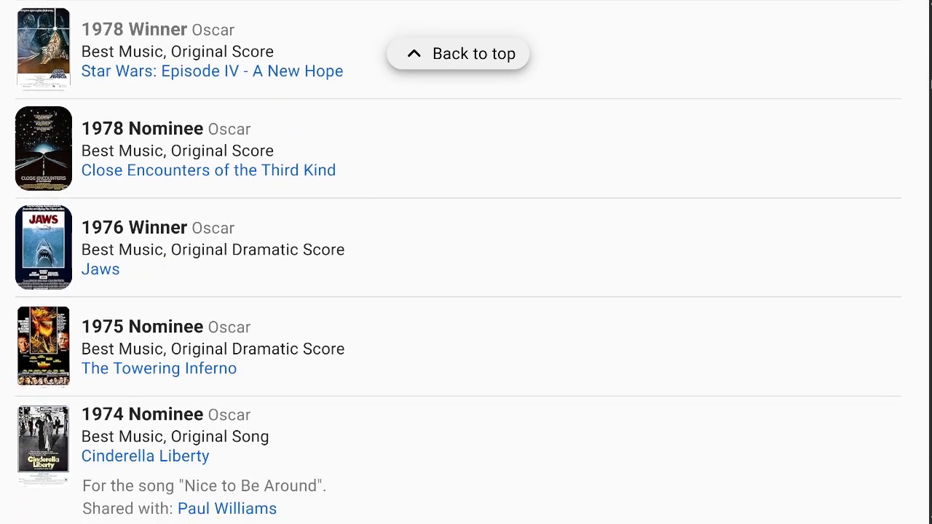
{"action": "scroll", "coordinate": [466, 262], "scroll_direction": "down", "scroll_amount": 2}
{"action": "scroll", "coordinate": [465, 262], "scroll_direction": "down", "scroll_amount": 7}
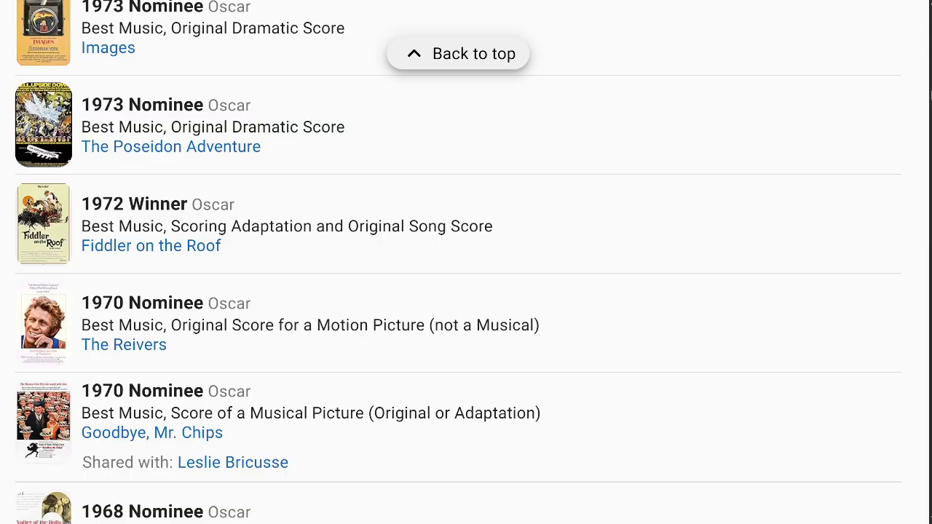
{"action": "scroll", "coordinate": [466, 262], "scroll_direction": "down", "scroll_amount": 3}
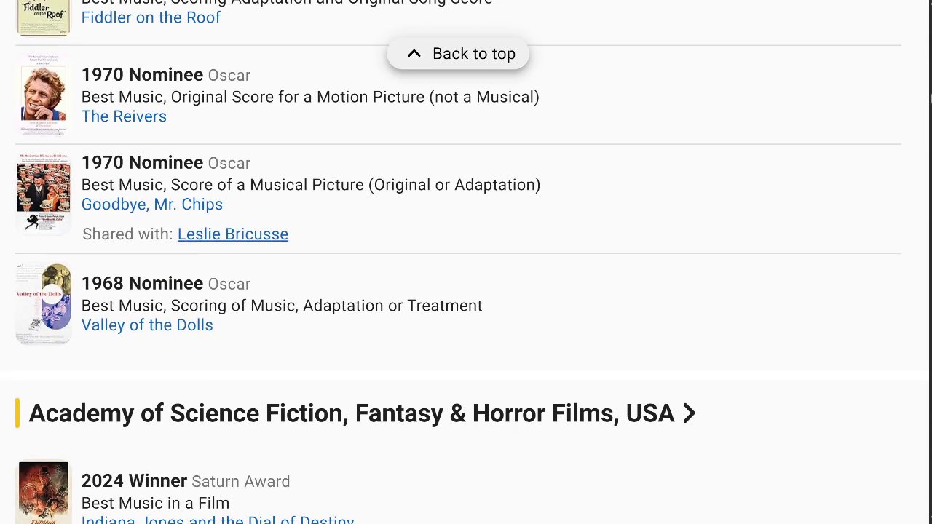
{"action": "scroll", "coordinate": [465, 262], "scroll_direction": "up", "scroll_amount": 7}
{"action": "scroll", "coordinate": [466, 262], "scroll_direction": "up", "scroll_amount": 20}
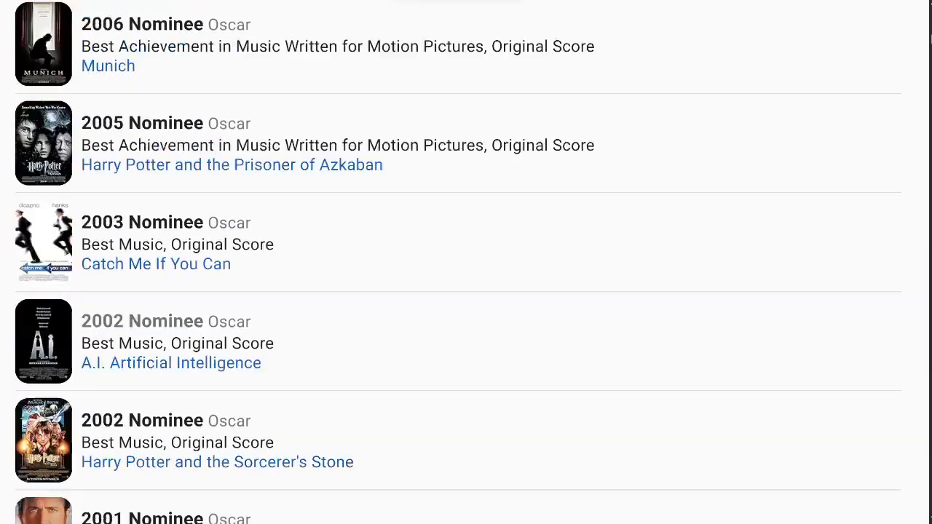
{"action": "scroll", "coordinate": [465, 262], "scroll_direction": "up", "scroll_amount": 10}
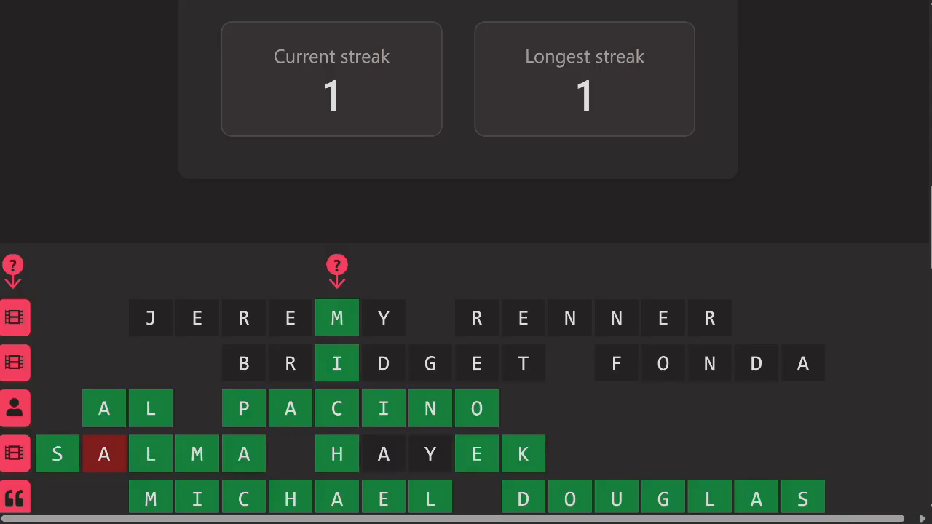
Switch back to the StarWords puzzle and look over the names in the completed crossword grid
{"action": "scroll", "coordinate": [465, 262], "scroll_direction": "down", "scroll_amount": 8}
{"action": "scroll", "coordinate": [466, 262], "scroll_direction": "up", "scroll_amount": 4}
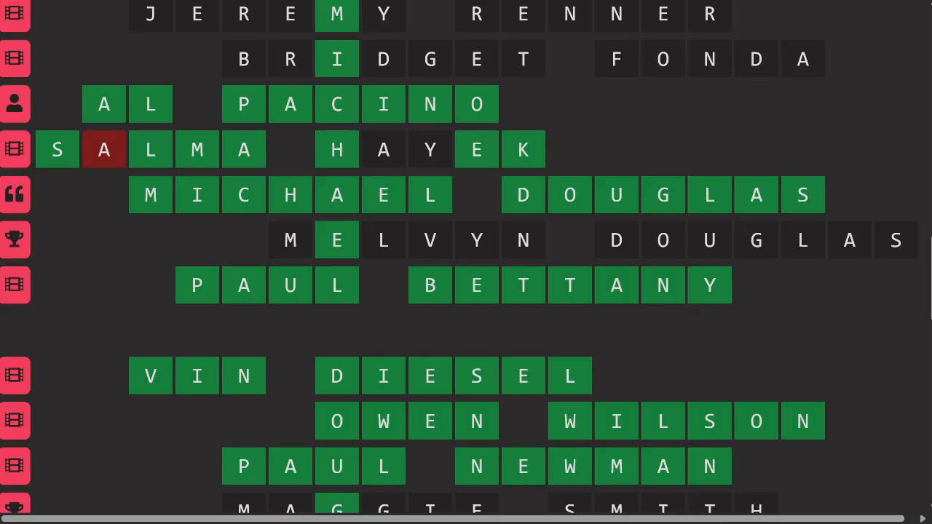
{"action": "left_click_drag", "start_coordinate": [931, 262], "coordinate": [929, 262]}
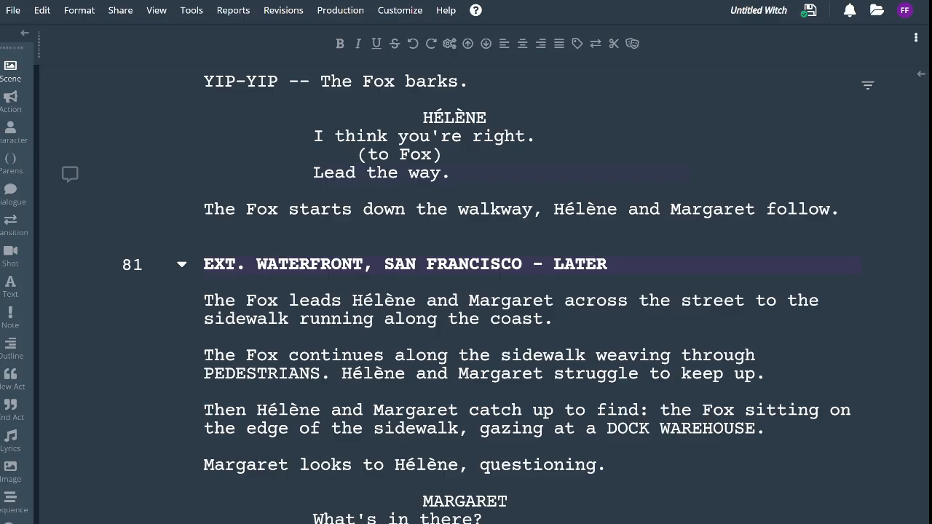
Switch to the Untitled Witch screenplay in WriterDuet and skim from scene 81 to the closing outline notes and back to page 53
{"action": "scroll", "coordinate": [481, 291], "scroll_direction": "down", "scroll_amount": 20}
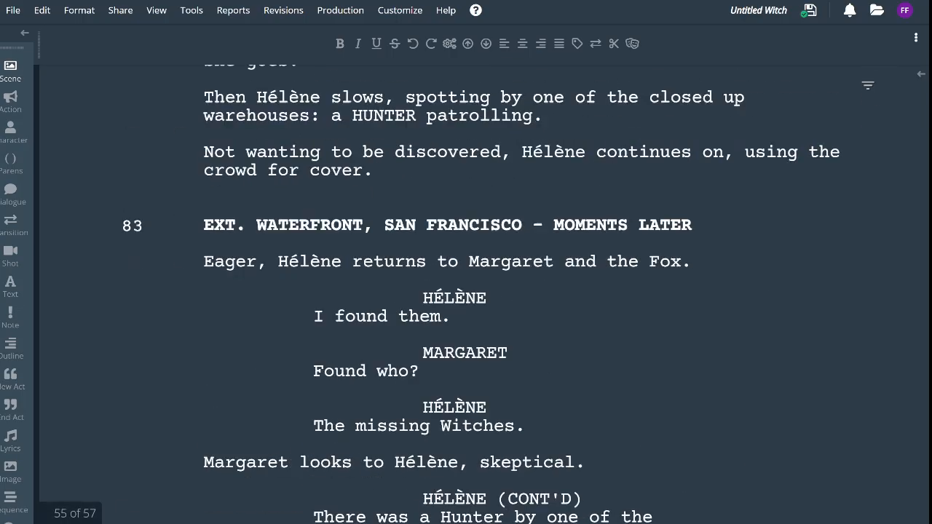
{"action": "scroll", "coordinate": [480, 291], "scroll_direction": "down", "scroll_amount": 20}
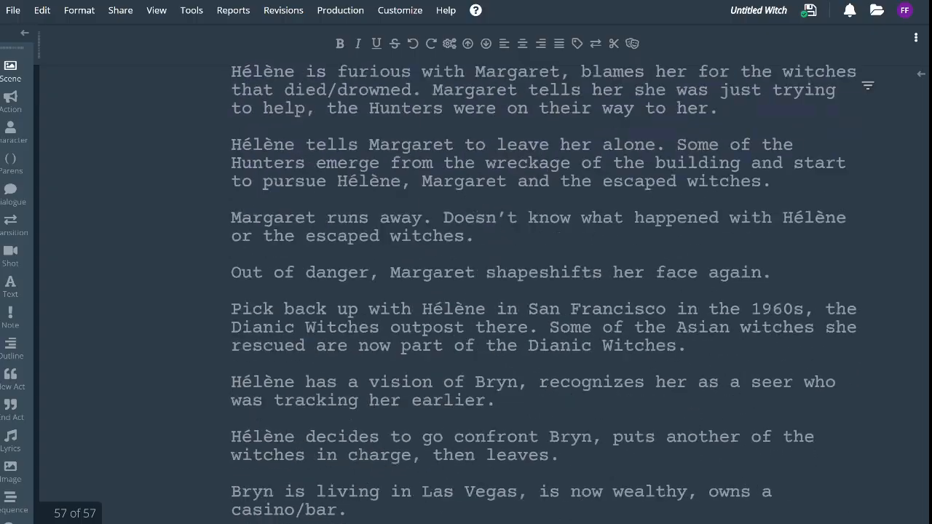
{"action": "scroll", "coordinate": [481, 291], "scroll_direction": "up", "scroll_amount": 8}
{"action": "scroll", "coordinate": [481, 291], "scroll_direction": "down", "scroll_amount": 5}
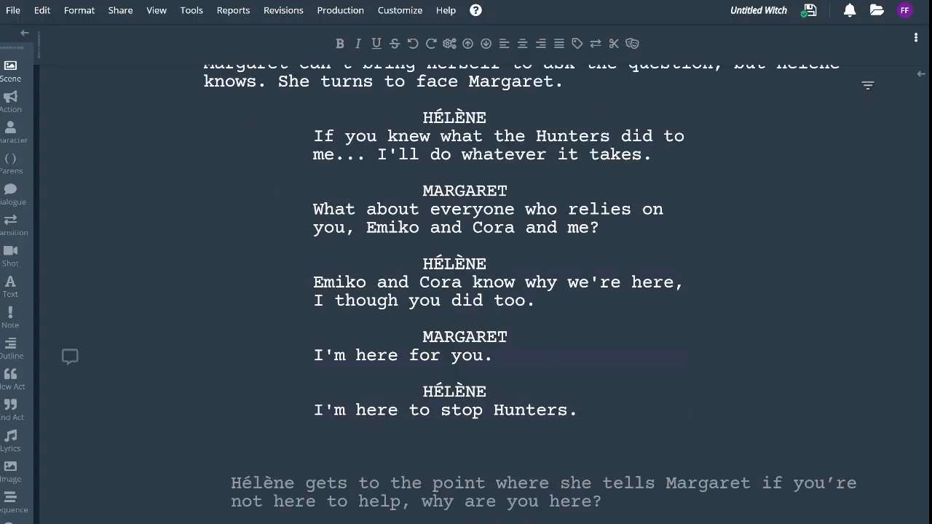
{"action": "scroll", "coordinate": [481, 291], "scroll_direction": "up", "scroll_amount": 15}
{"action": "scroll", "coordinate": [480, 292], "scroll_direction": "down", "scroll_amount": 5}
{"action": "scroll", "coordinate": [480, 291], "scroll_direction": "up", "scroll_amount": 10}
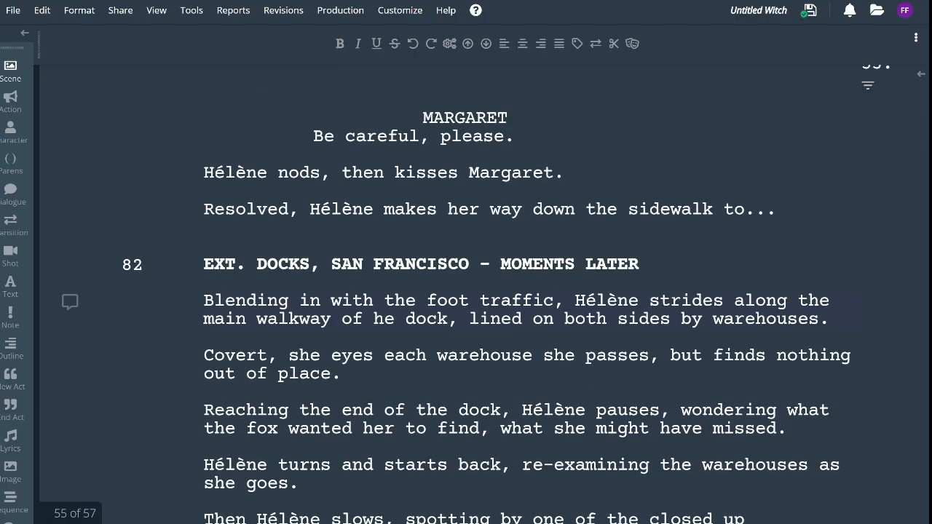
{"action": "scroll", "coordinate": [480, 291], "scroll_direction": "up", "scroll_amount": 15}
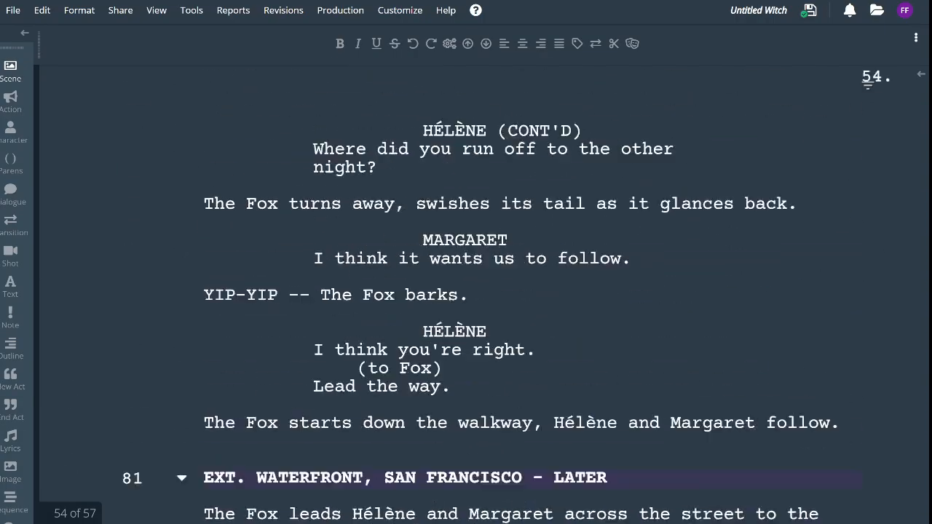
{"action": "scroll", "coordinate": [480, 291], "scroll_direction": "up", "scroll_amount": 1}
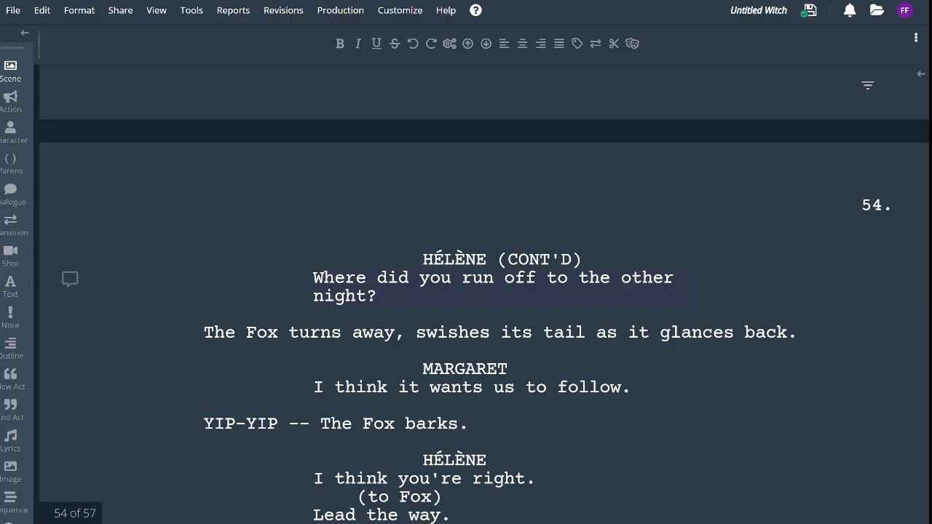
{"action": "scroll", "coordinate": [480, 291], "scroll_direction": "down", "scroll_amount": 5}
{"action": "scroll", "coordinate": [481, 291], "scroll_direction": "up", "scroll_amount": 14}
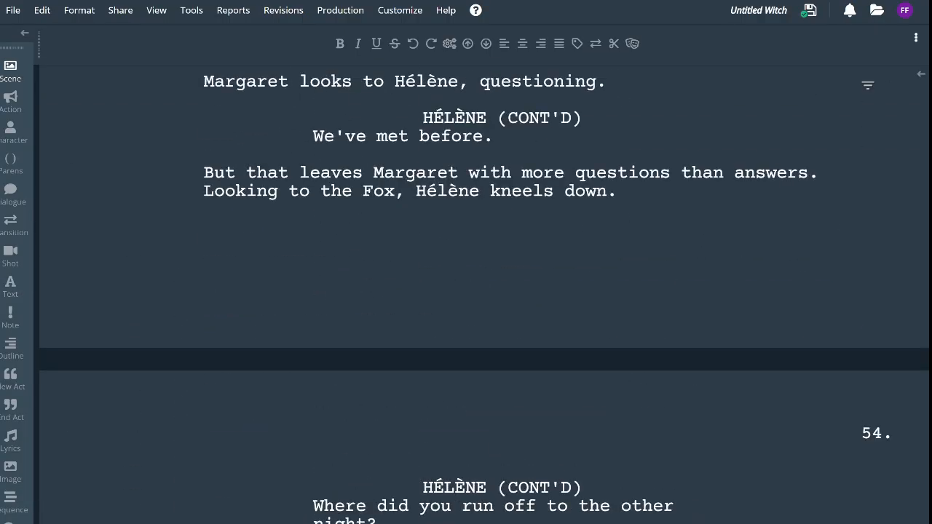
{"action": "scroll", "coordinate": [481, 291], "scroll_direction": "up", "scroll_amount": 5}
{"action": "scroll", "coordinate": [481, 291], "scroll_direction": "down", "scroll_amount": 9}
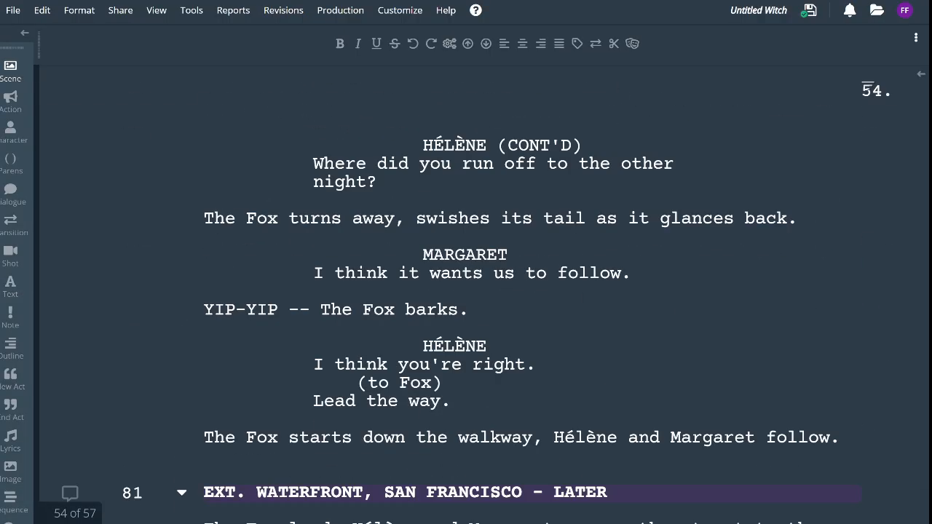
Read the screenplay from scene 81 through scene 84, down to the last written dialogue on page 57
{"action": "scroll", "coordinate": [480, 292], "scroll_direction": "down", "scroll_amount": 11}
{"action": "scroll", "coordinate": [480, 291], "scroll_direction": "down", "scroll_amount": 16}
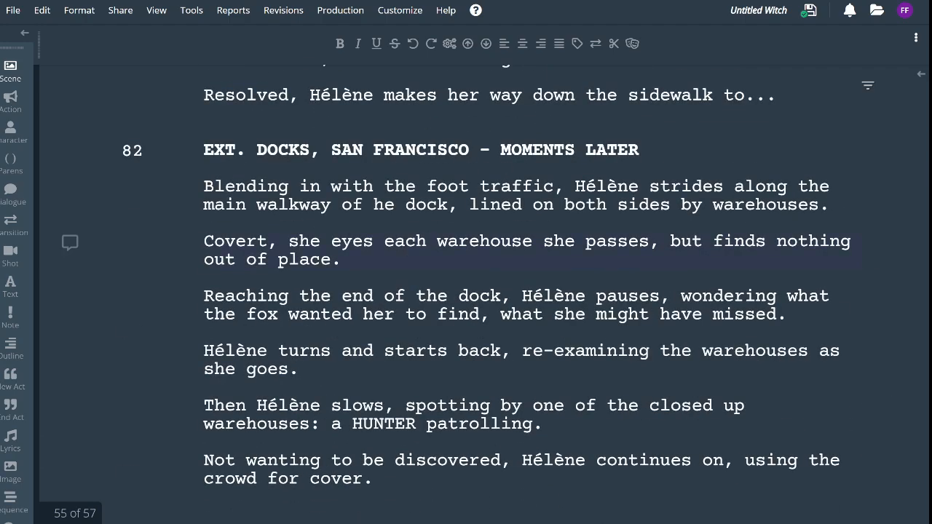
{"action": "scroll", "coordinate": [480, 291], "scroll_direction": "down", "scroll_amount": 11}
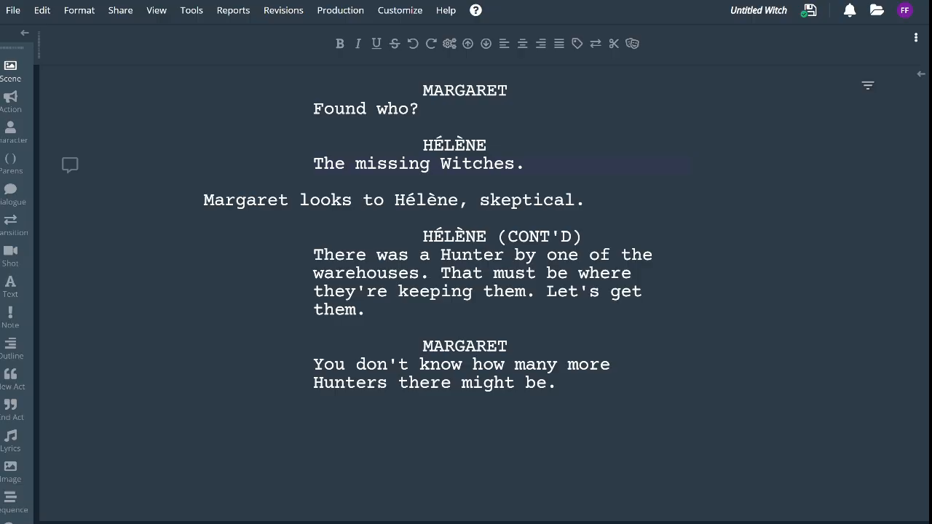
{"action": "scroll", "coordinate": [481, 292], "scroll_direction": "down", "scroll_amount": 7}
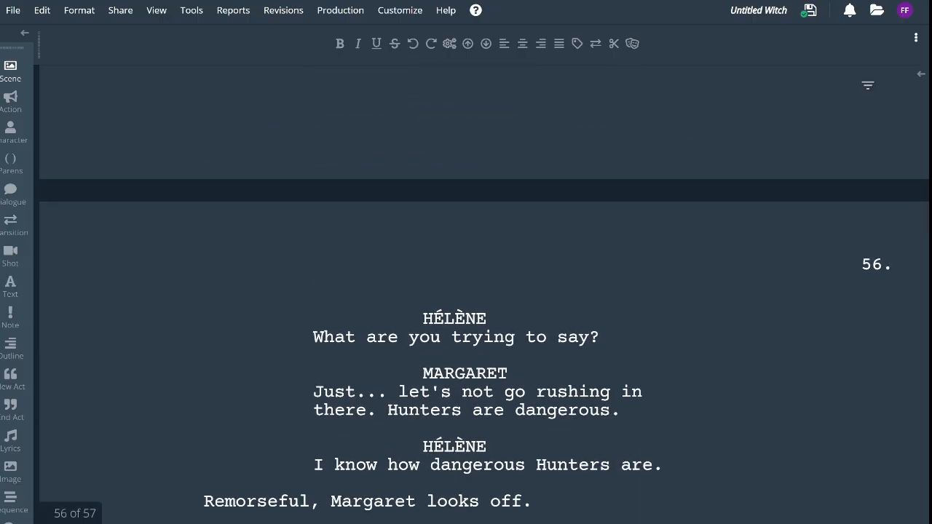
{"action": "scroll", "coordinate": [481, 291], "scroll_direction": "down", "scroll_amount": 7}
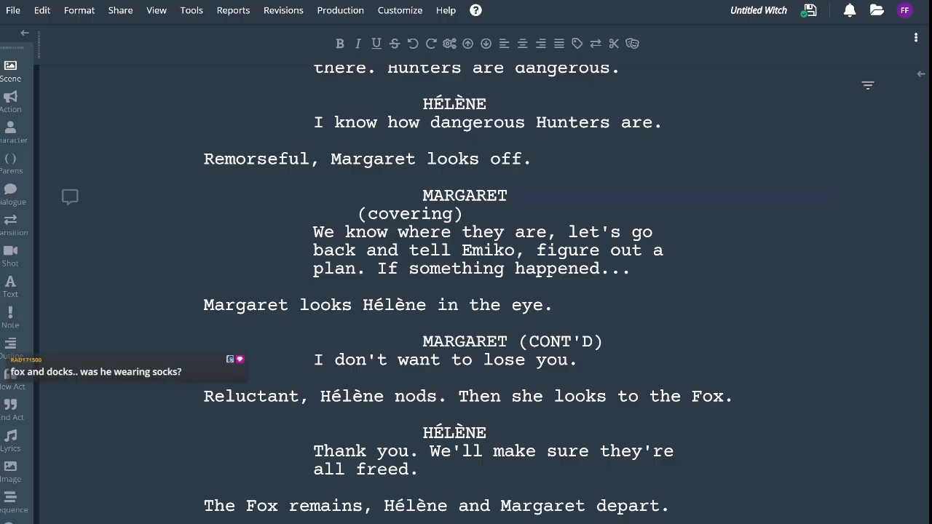
{"action": "scroll", "coordinate": [466, 291], "scroll_direction": "down", "scroll_amount": 3}
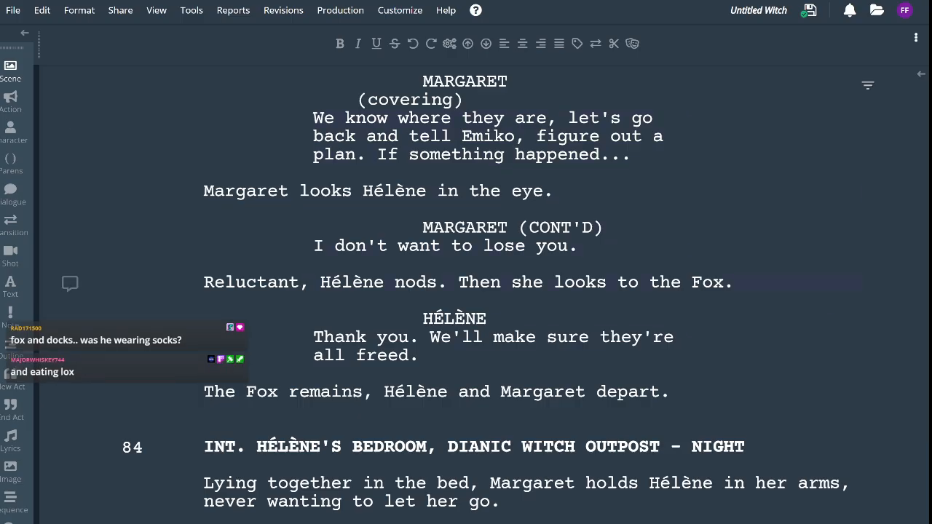
{"action": "scroll", "coordinate": [466, 291], "scroll_direction": "down", "scroll_amount": 9}
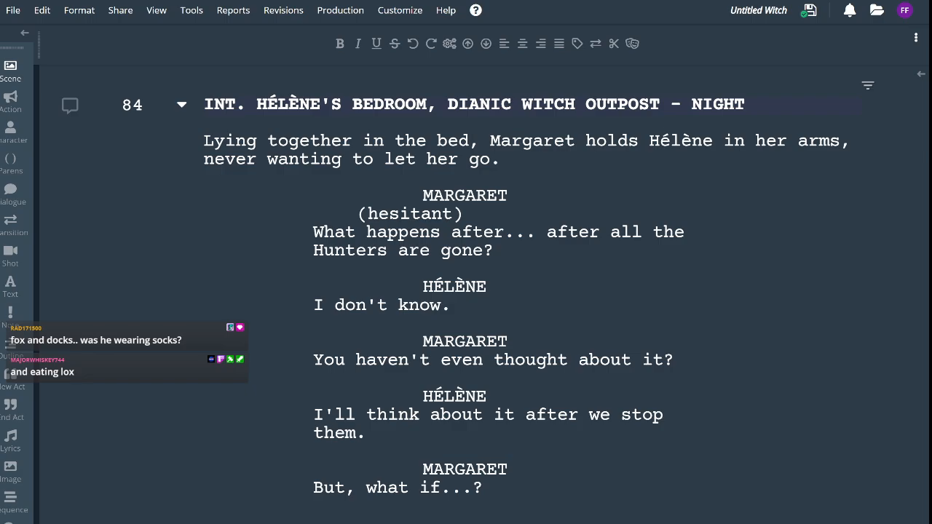
{"action": "scroll", "coordinate": [466, 291], "scroll_direction": "down", "scroll_amount": 19}
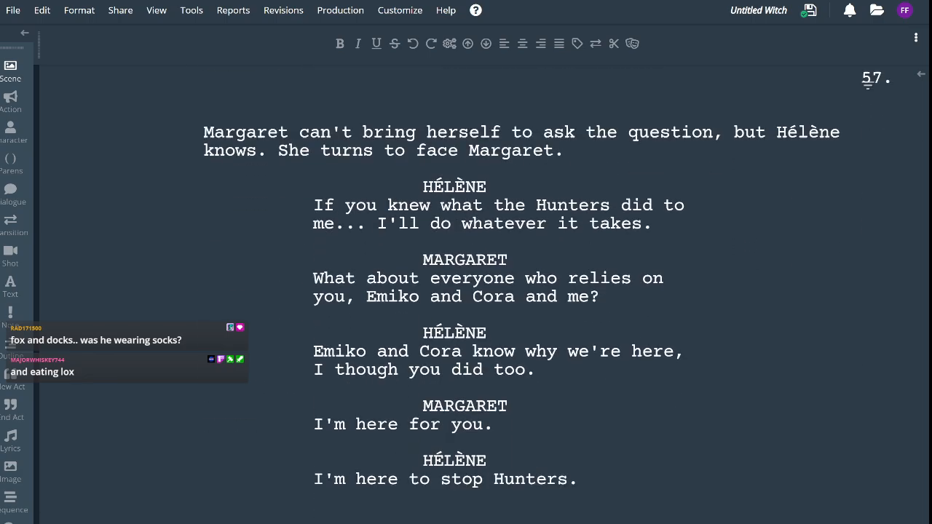
Reread scene 84 and place the cursor on the empty action line after Hélène's "I'm here to stop Hunters."
{"action": "scroll", "coordinate": [466, 291], "scroll_direction": "up", "scroll_amount": 4}
{"action": "scroll", "coordinate": [466, 291], "scroll_direction": "up", "scroll_amount": 16}
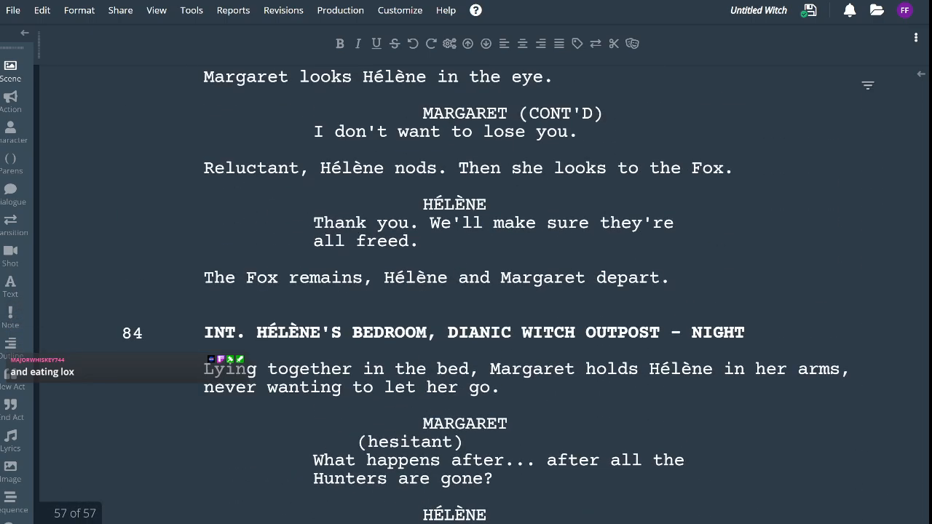
{"action": "scroll", "coordinate": [466, 292], "scroll_direction": "down", "scroll_amount": 3}
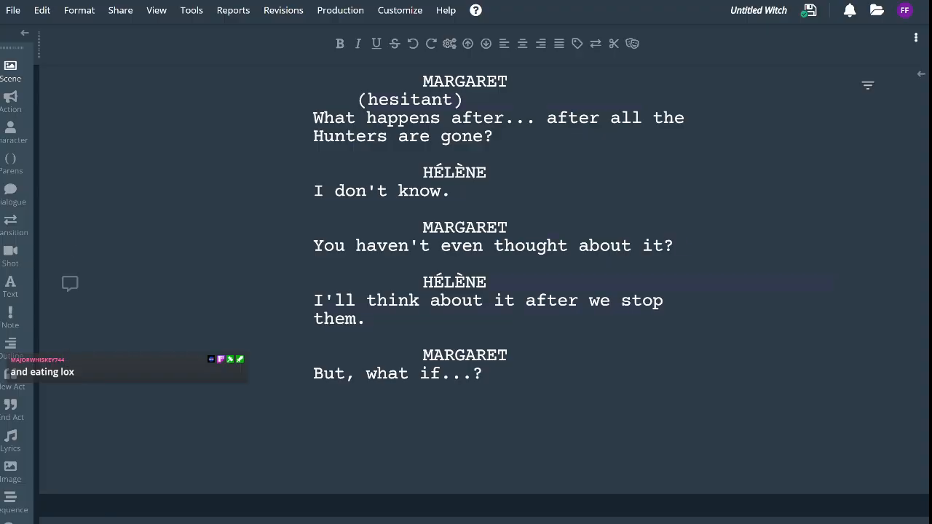
{"action": "scroll", "coordinate": [466, 291], "scroll_direction": "down", "scroll_amount": 18}
{"action": "scroll", "coordinate": [465, 291], "scroll_direction": "up", "scroll_amount": 6}
{"action": "scroll", "coordinate": [466, 292], "scroll_direction": "down", "scroll_amount": 3}
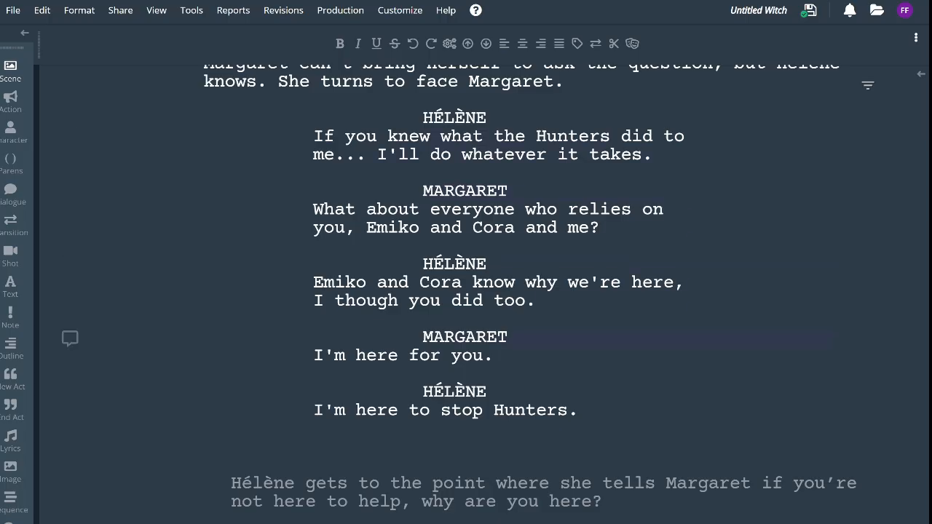
{"action": "left_click", "coordinate": [466, 448]}
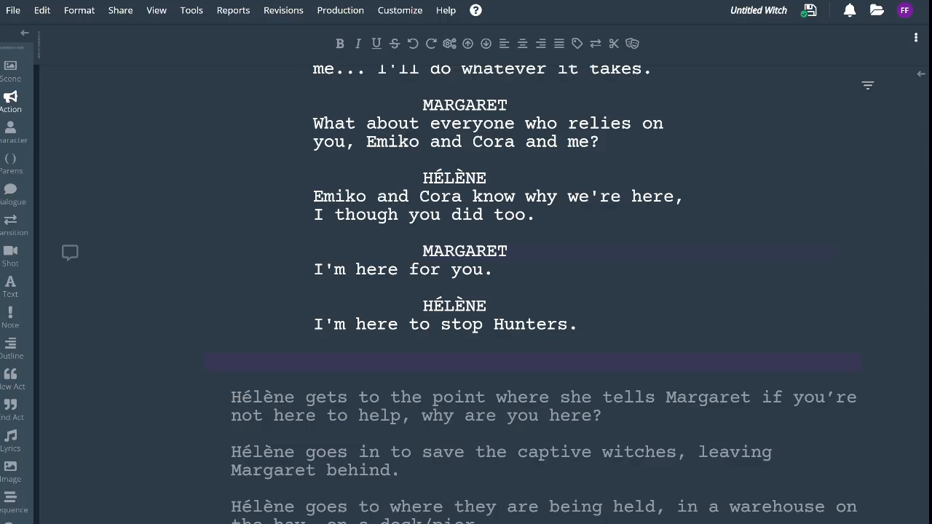
Reread the scene 84 dialogue between Margaret and Hélène together with the outline notes that follow it
{"action": "scroll", "coordinate": [531, 291], "scroll_direction": "down", "scroll_amount": 3}
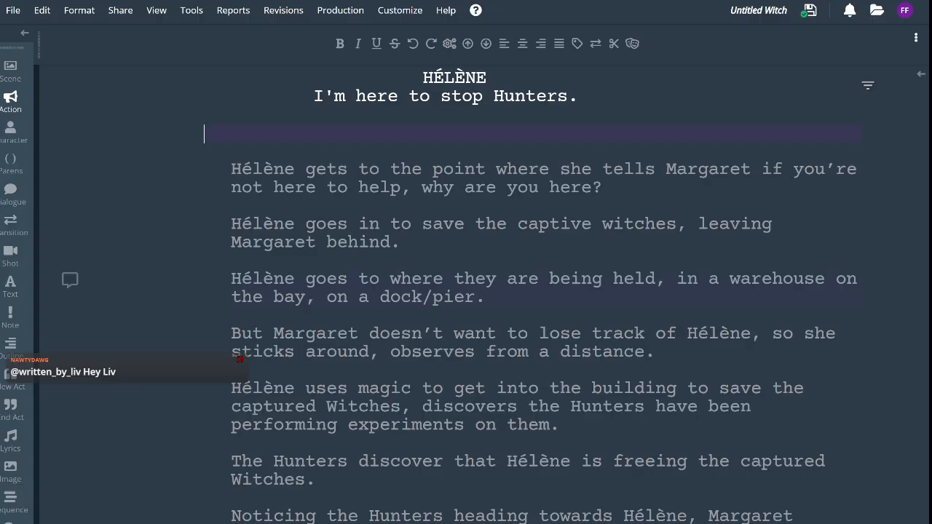
{"action": "scroll", "coordinate": [458, 291], "scroll_direction": "up", "scroll_amount": 1}
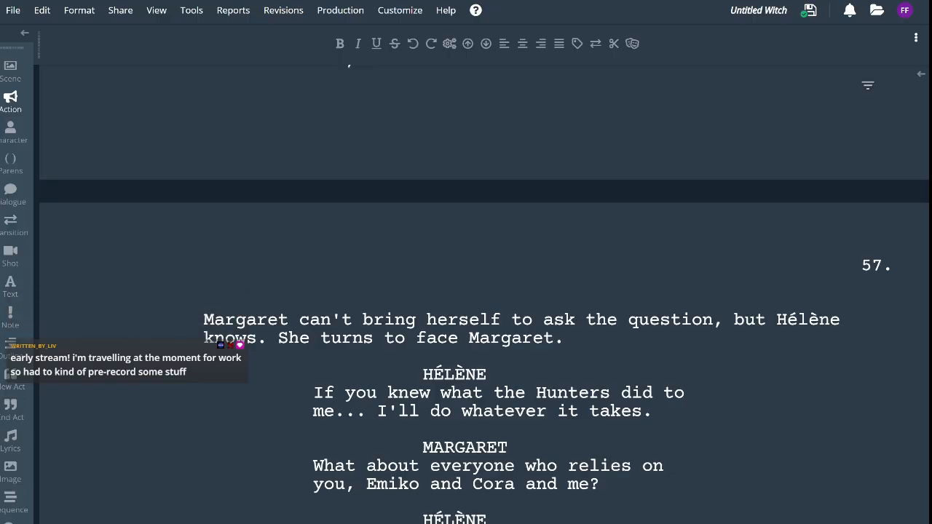
{"action": "scroll", "coordinate": [484, 294], "scroll_direction": "down", "scroll_amount": 3}
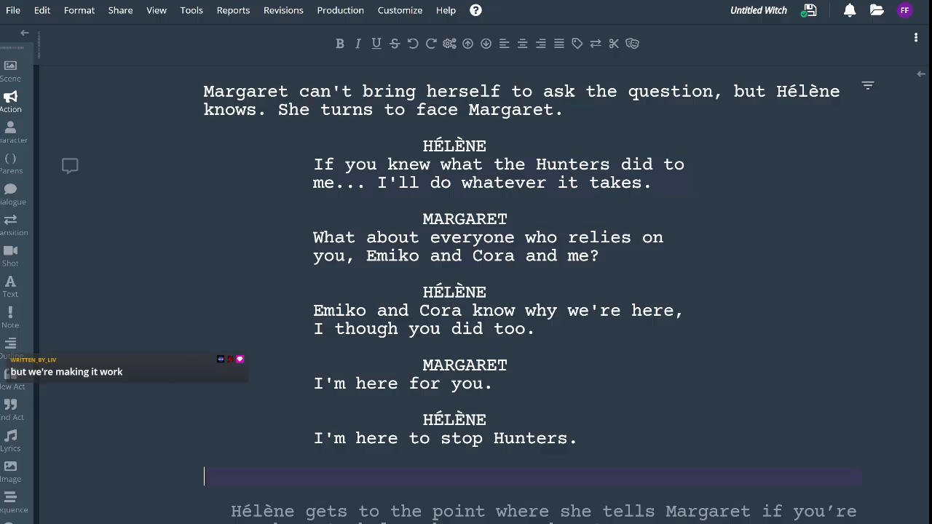
{"action": "scroll", "coordinate": [466, 291], "scroll_direction": "down", "scroll_amount": 3}
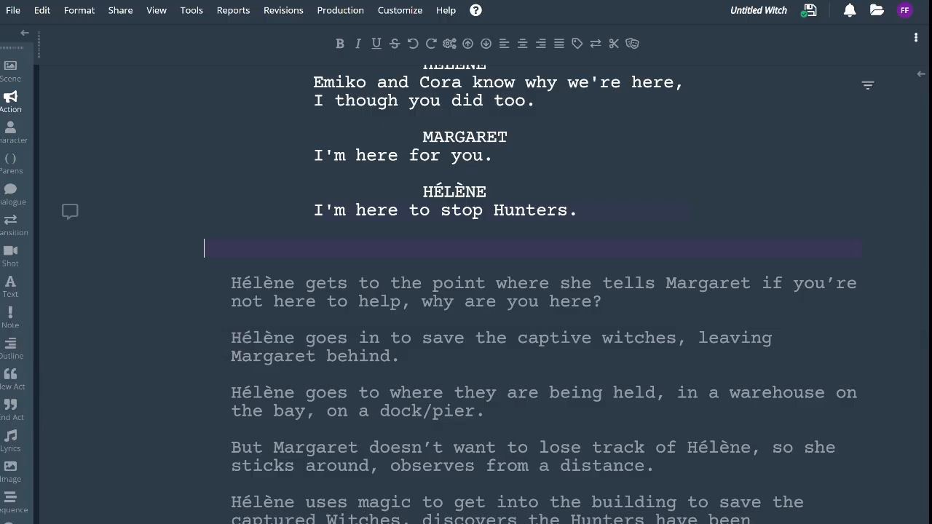
{"action": "scroll", "coordinate": [466, 291], "scroll_direction": "up", "scroll_amount": 4}
{"action": "scroll", "coordinate": [466, 292], "scroll_direction": "up", "scroll_amount": 7}
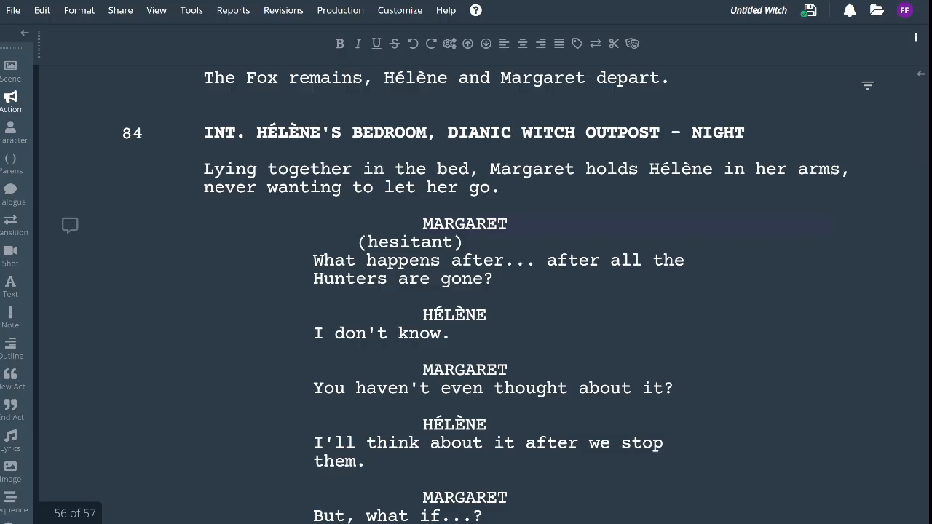
{"action": "scroll", "coordinate": [466, 291], "scroll_direction": "down", "scroll_amount": 3}
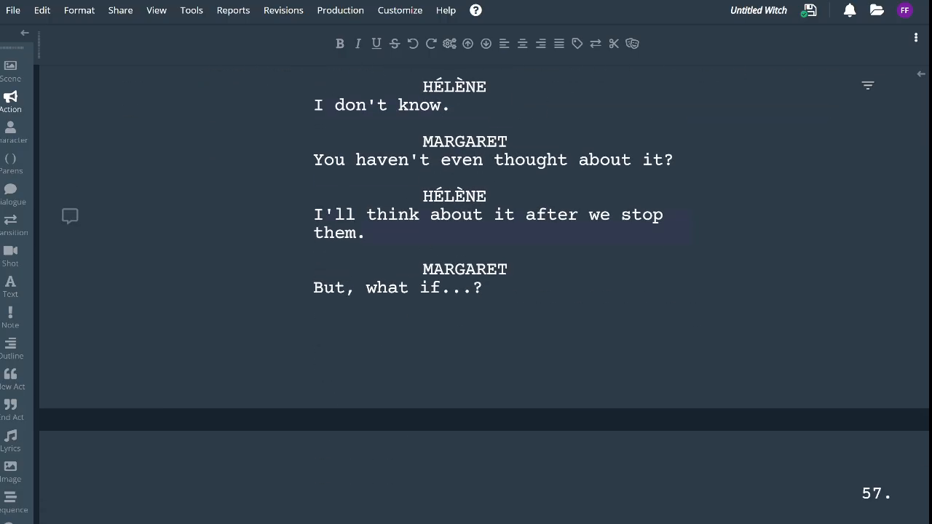
{"action": "scroll", "coordinate": [466, 291], "scroll_direction": "down", "scroll_amount": 5}
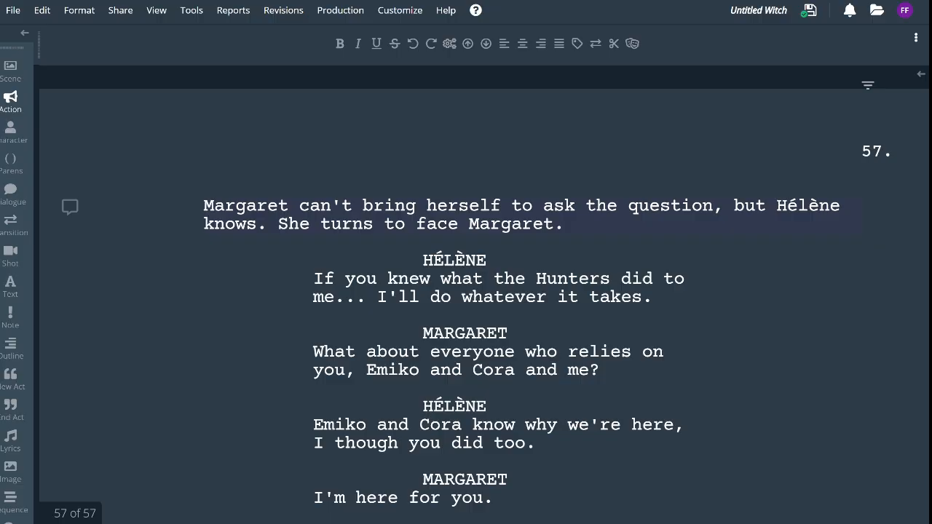
{"action": "scroll", "coordinate": [466, 218], "scroll_direction": "down", "scroll_amount": 2}
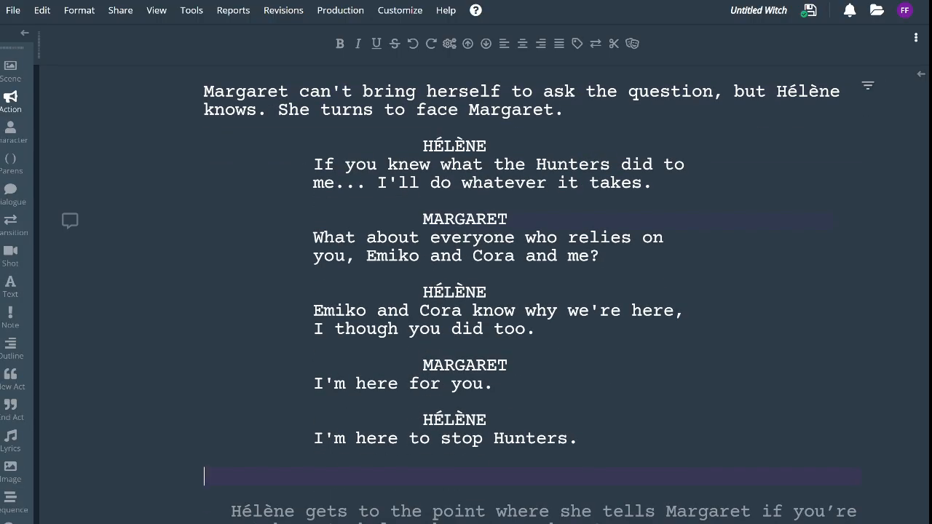
Skim back through the Fox and dock warehouse scenes to scene 80, and return to the start of scene 84
{"action": "scroll", "coordinate": [466, 292], "scroll_direction": "down", "scroll_amount": 4}
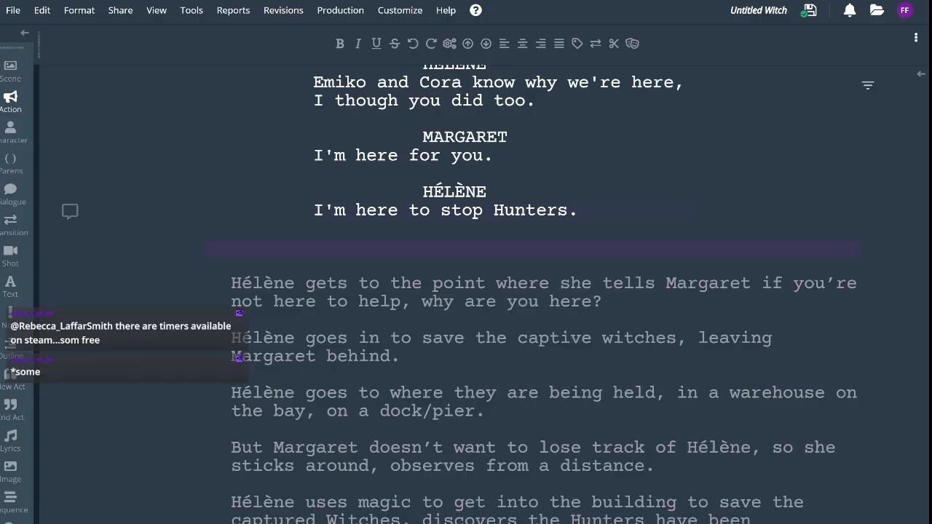
{"action": "scroll", "coordinate": [466, 291], "scroll_direction": "up", "scroll_amount": 3}
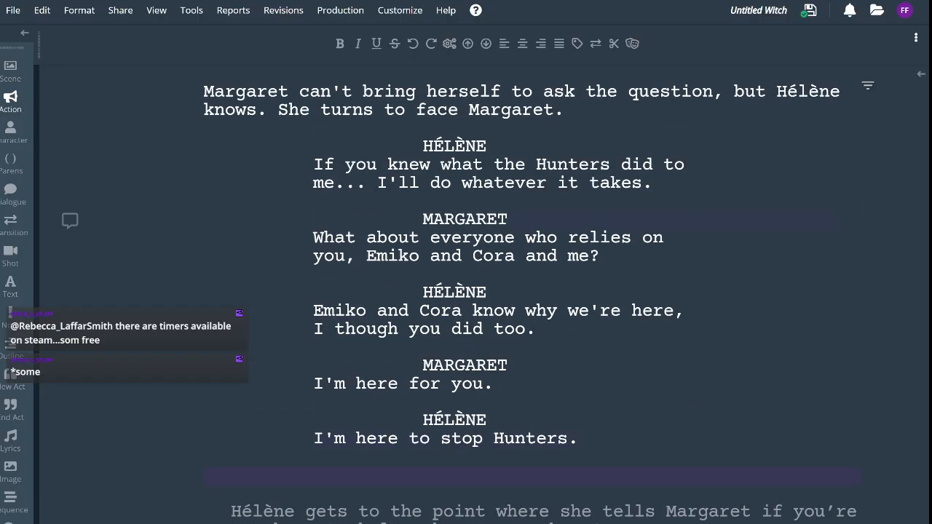
{"action": "scroll", "coordinate": [466, 292], "scroll_direction": "up", "scroll_amount": 7}
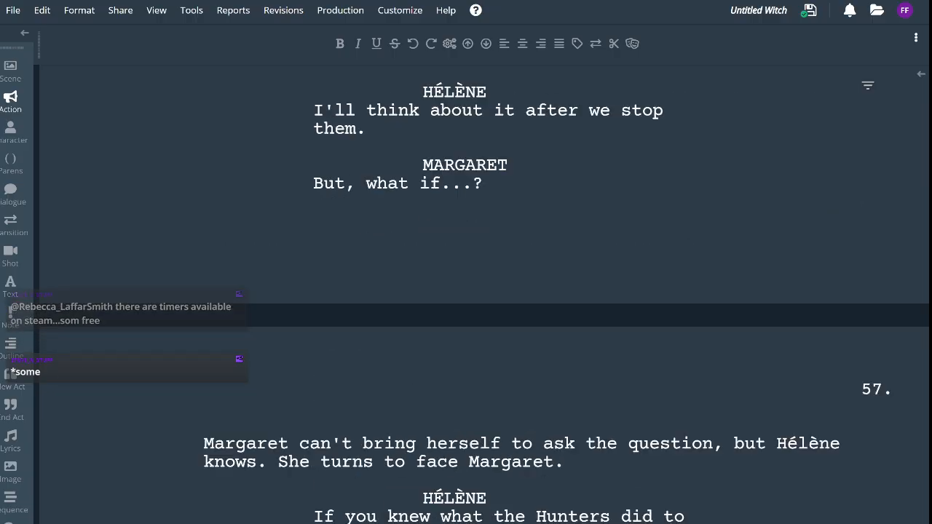
{"action": "scroll", "coordinate": [466, 291], "scroll_direction": "up", "scroll_amount": 4}
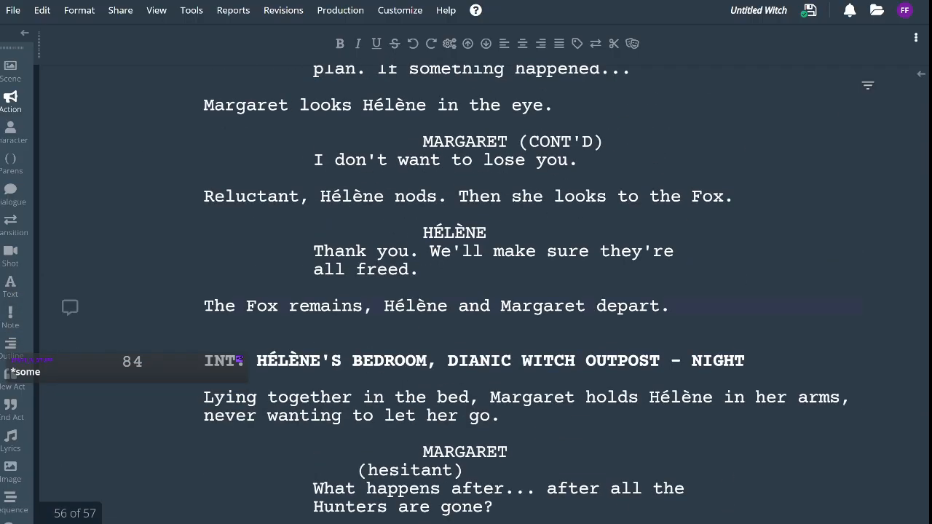
{"action": "scroll", "coordinate": [239, 359], "scroll_direction": "down", "scroll_amount": 2}
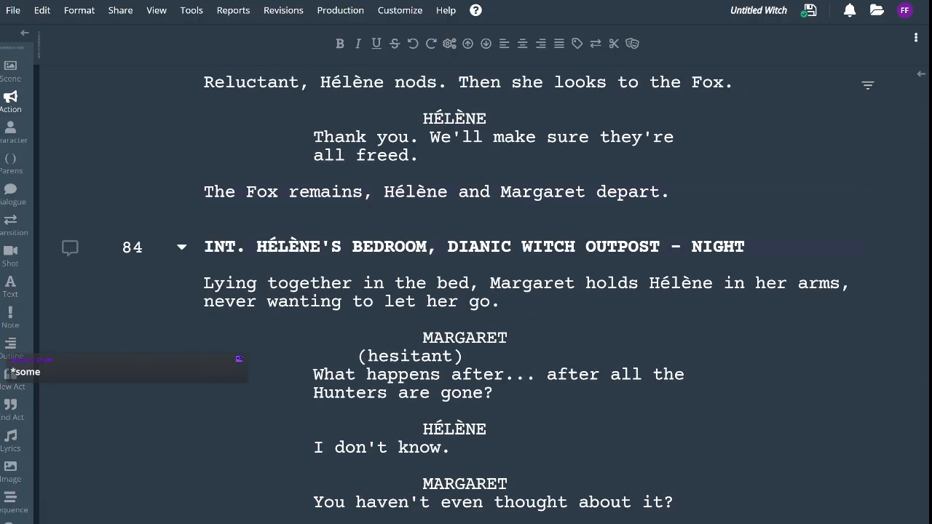
{"action": "scroll", "coordinate": [466, 292], "scroll_direction": "up", "scroll_amount": 15}
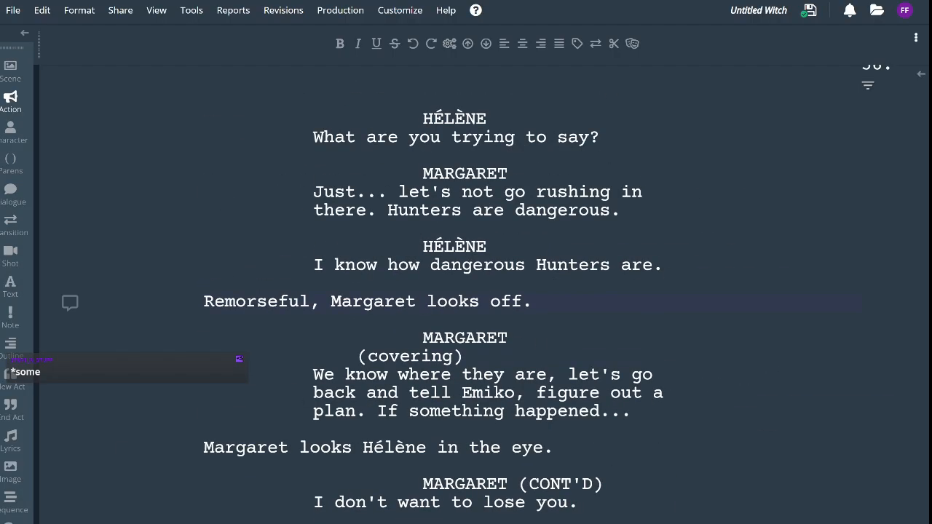
{"action": "scroll", "coordinate": [466, 291], "scroll_direction": "up", "scroll_amount": 1}
{"action": "scroll", "coordinate": [465, 291], "scroll_direction": "up", "scroll_amount": 11}
{"action": "scroll", "coordinate": [466, 291], "scroll_direction": "up", "scroll_amount": 6}
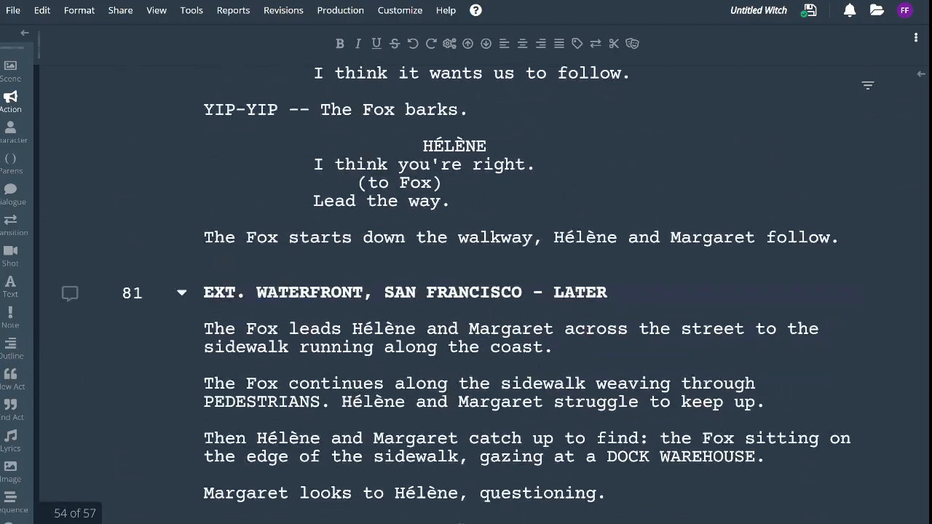
{"action": "scroll", "coordinate": [466, 292], "scroll_direction": "up", "scroll_amount": 13}
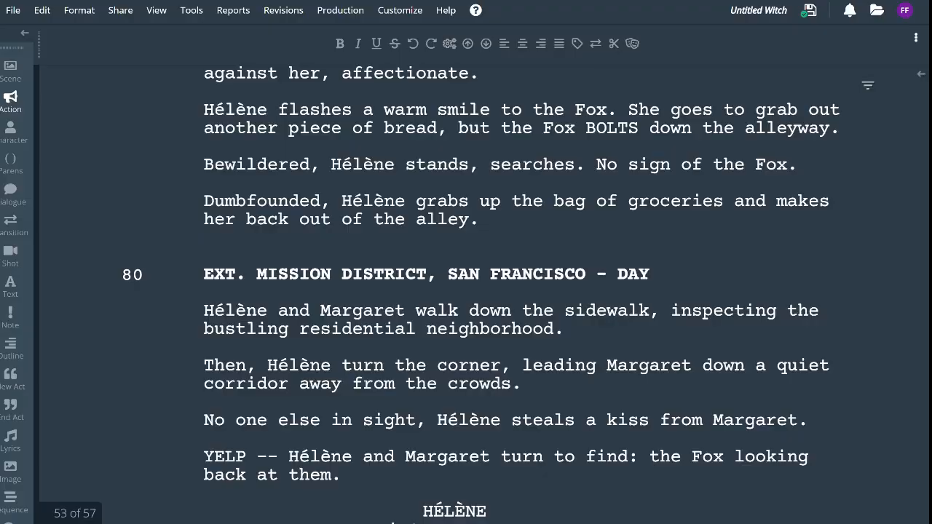
{"action": "scroll", "coordinate": [466, 291], "scroll_direction": "down", "scroll_amount": 13}
{"action": "scroll", "coordinate": [466, 291], "scroll_direction": "down", "scroll_amount": 20}
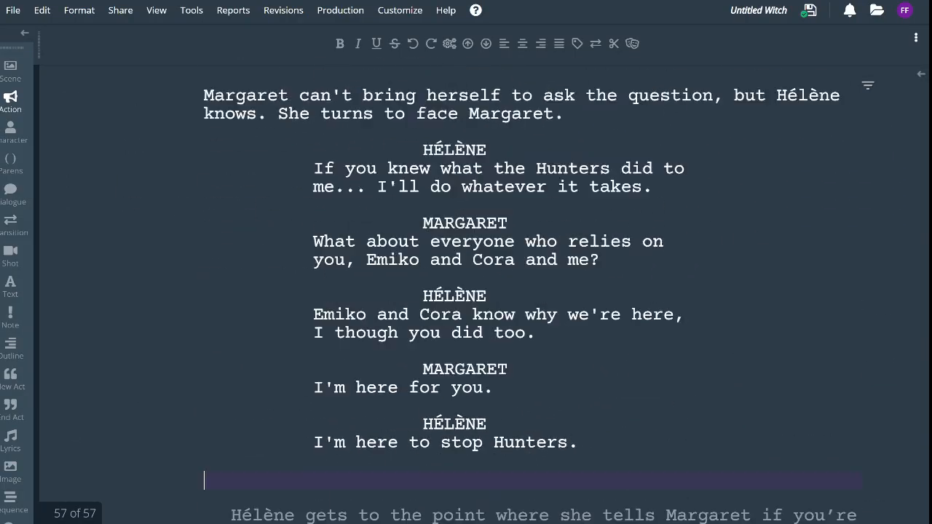
{"action": "scroll", "coordinate": [466, 291], "scroll_direction": "down", "scroll_amount": 2}
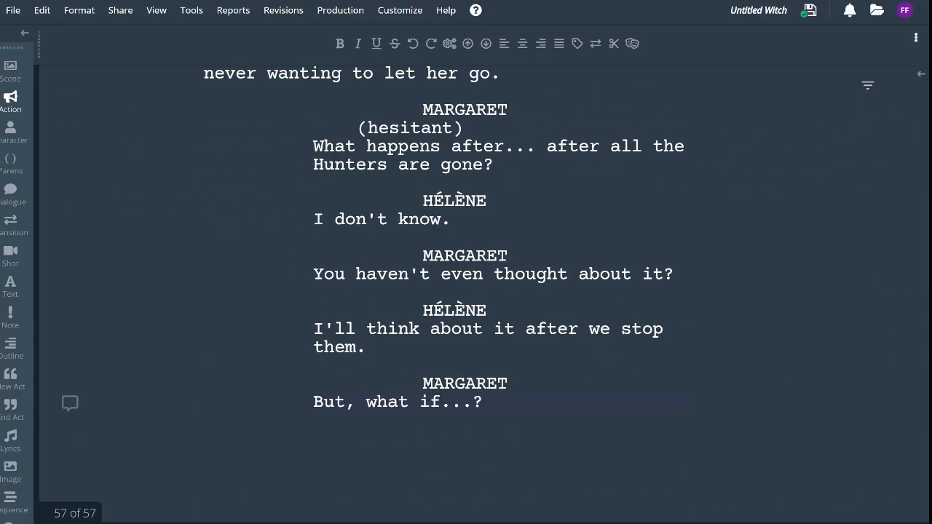
{"action": "scroll", "coordinate": [466, 291], "scroll_direction": "up", "scroll_amount": 3}
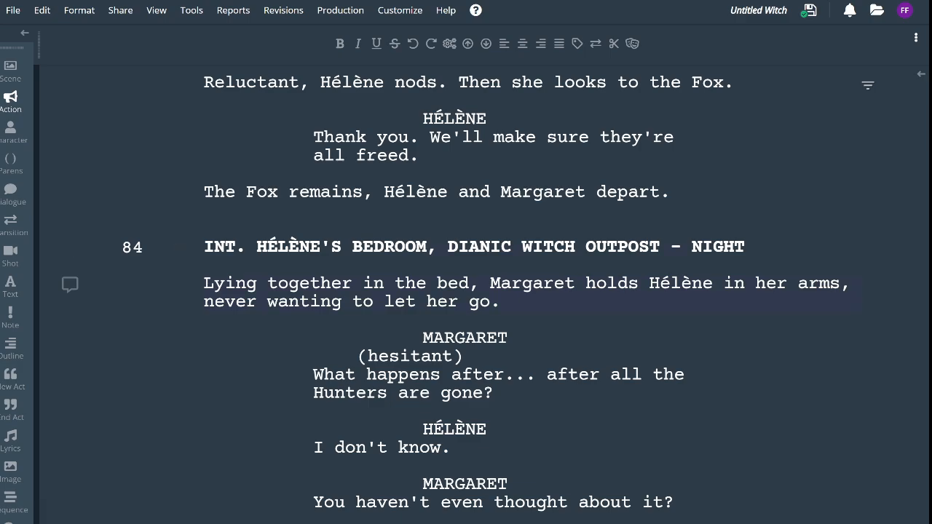
Add a MARGARET character cue with an empty dialogue line after Hélène's "I'm here to stop Hunters."
{"action": "scroll", "coordinate": [466, 291], "scroll_direction": "down", "scroll_amount": 12}
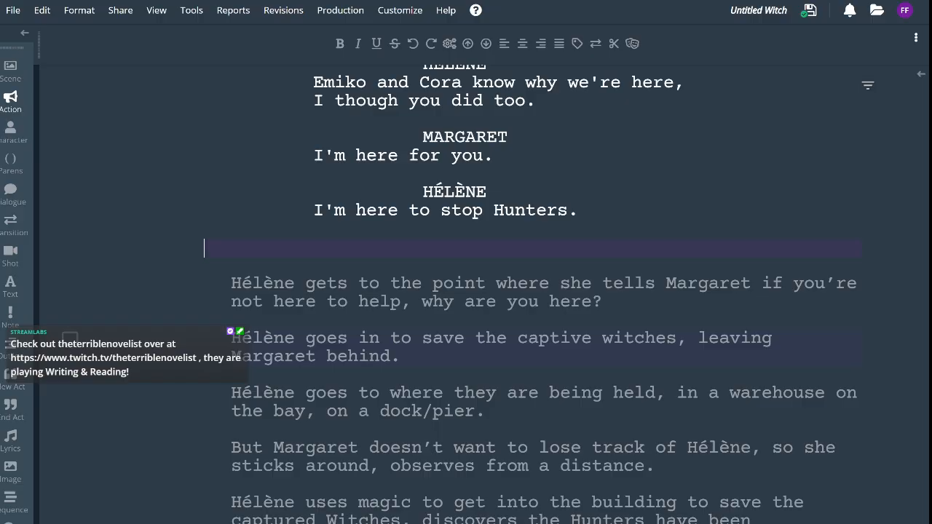
{"action": "key", "text": "Tab"}
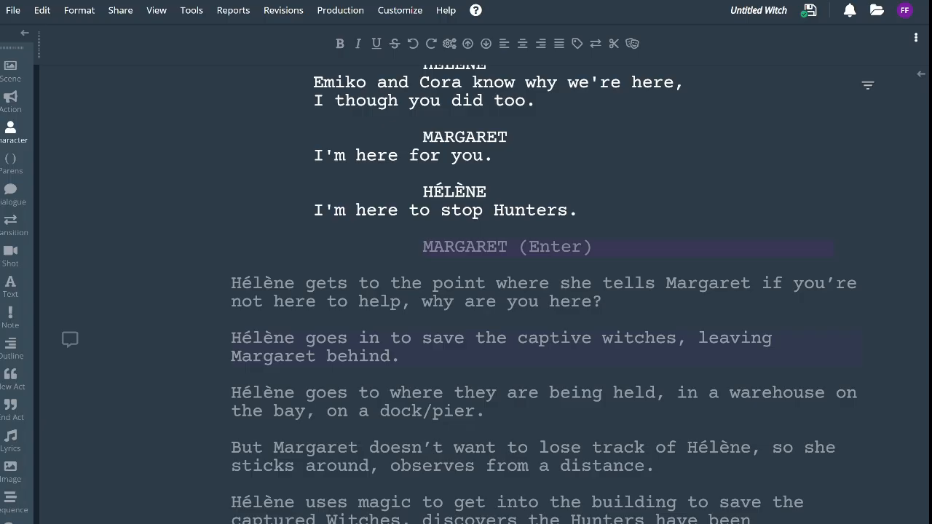
{"action": "key", "text": "Return"}
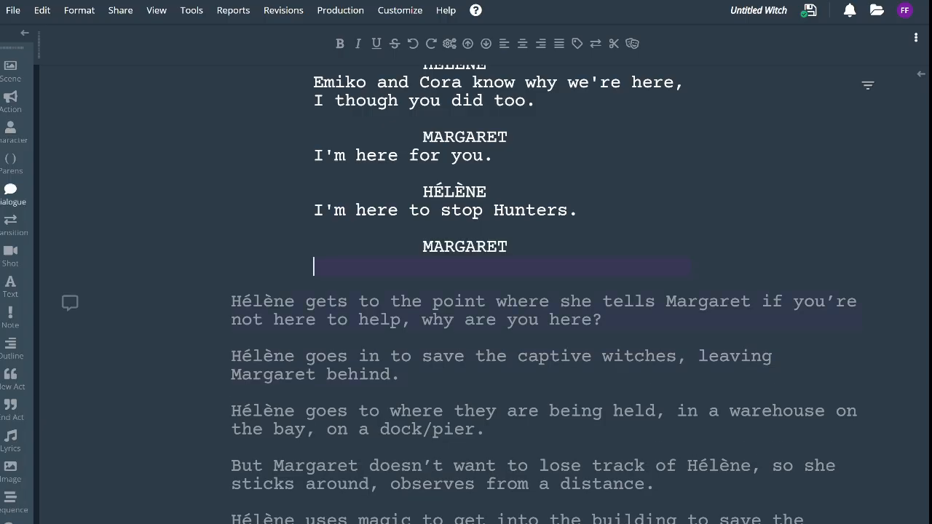
{"action": "type", "text": "If th"}
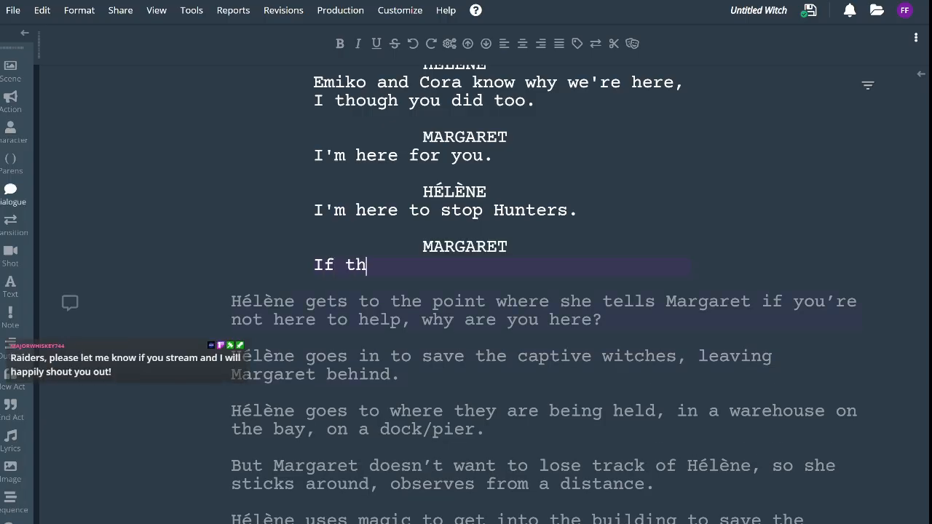
{"action": "type", "text": "at's all"}
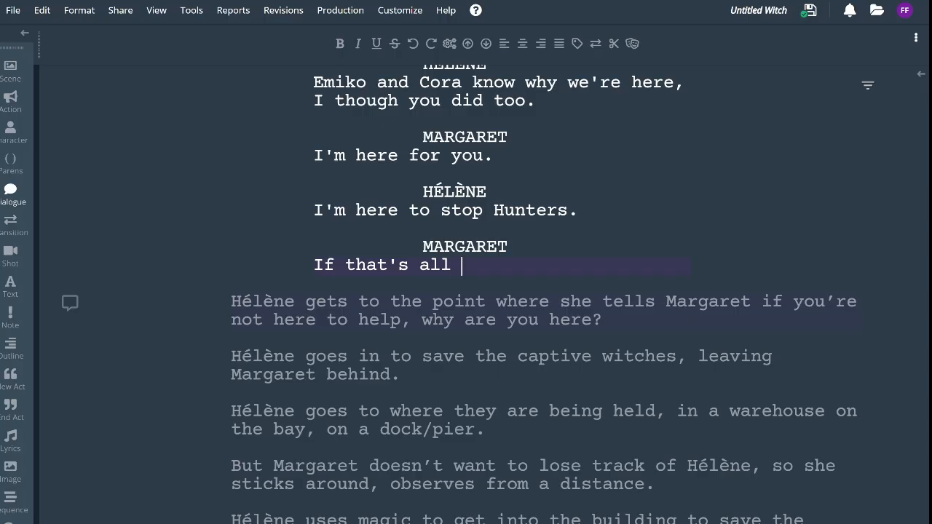
{"action": "double_click", "coordinate": [323, 266]}
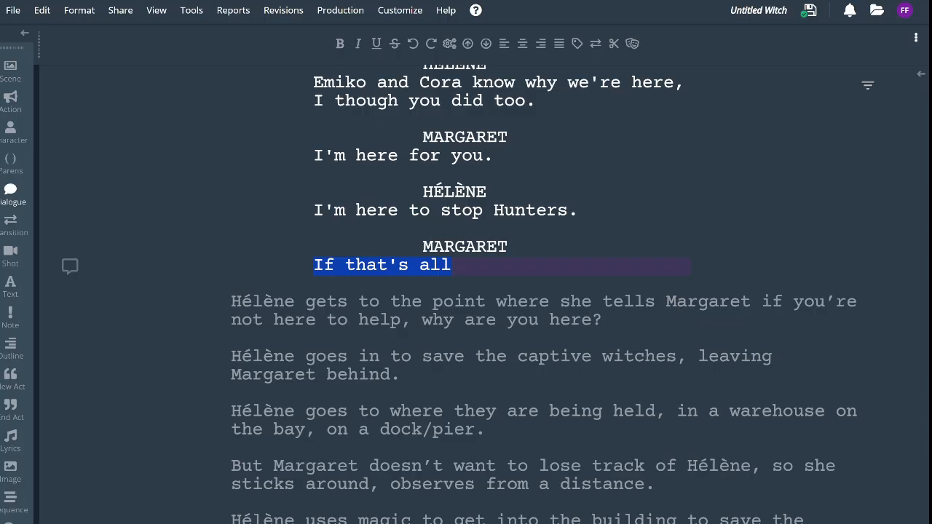
{"action": "key", "text": "BackSpace"}
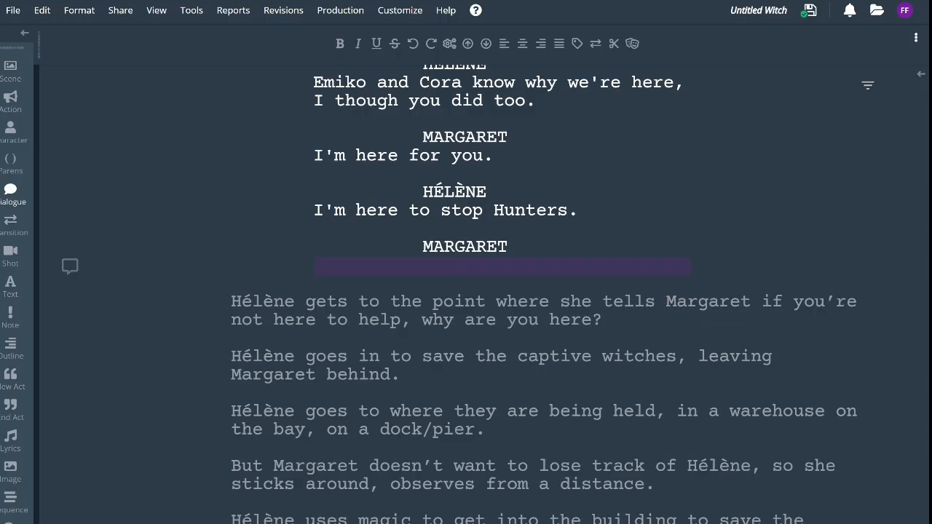
Replace the location HÉLÈNE'S BEDROOM in the scene 84 heading with WORKSPACE
{"action": "scroll", "coordinate": [484, 294], "scroll_direction": "up", "scroll_amount": 10}
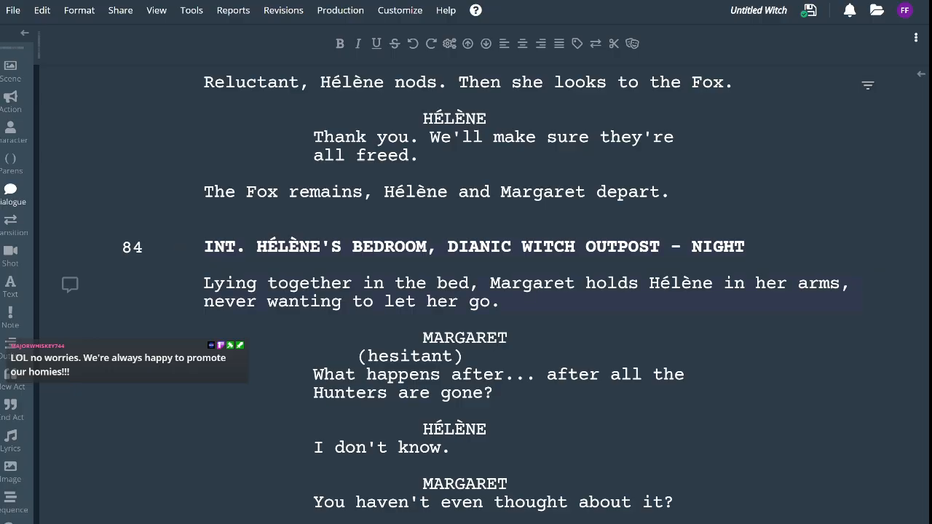
{"action": "left_click_drag", "start_coordinate": [257, 248], "coordinate": [320, 248]}
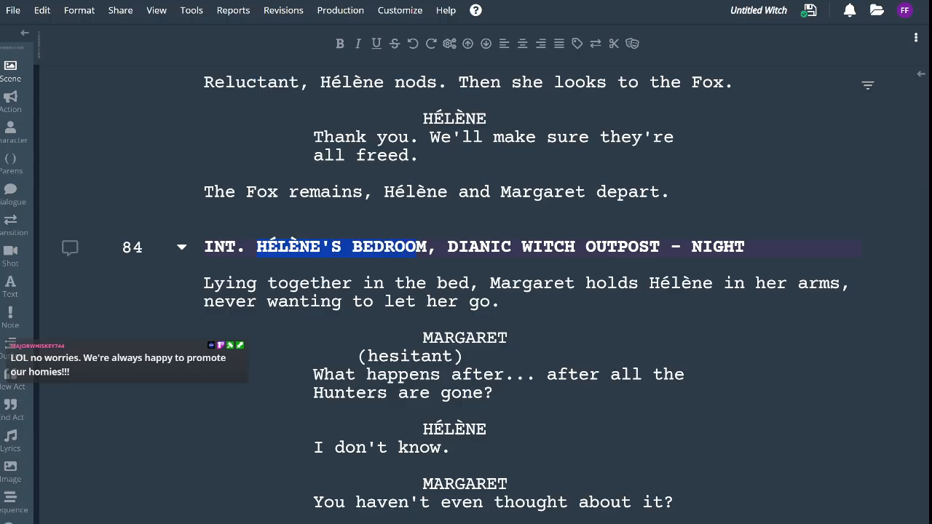
{"action": "type", "text": "WORK"}
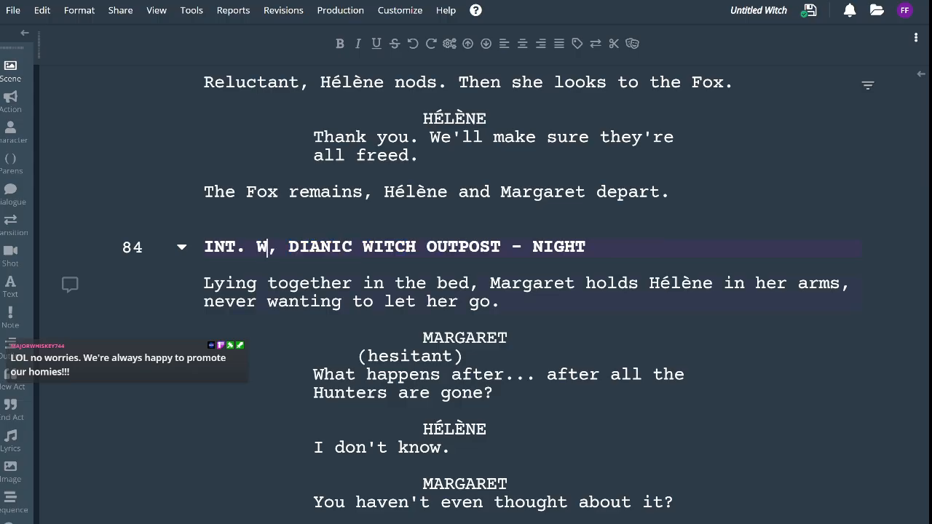
{"action": "type", "text": "SPACE"}
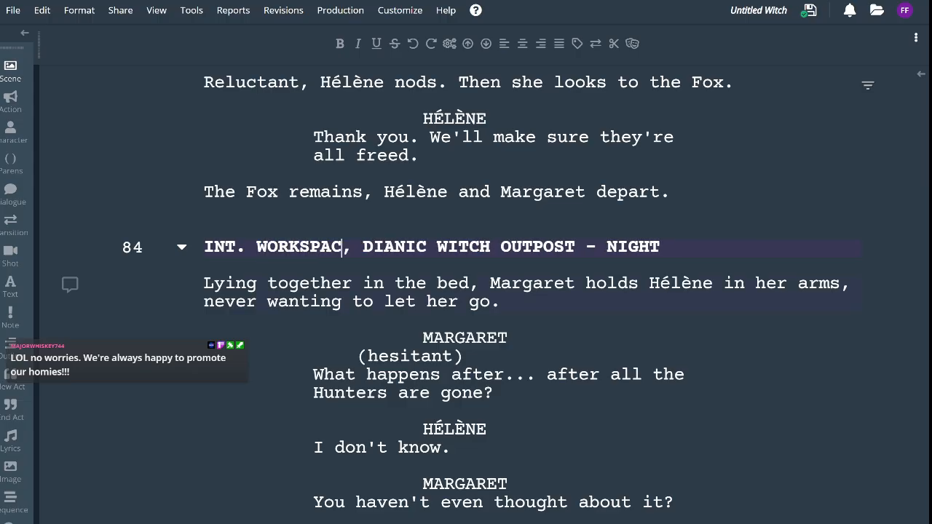
{"action": "key", "text": "BackSpace"}
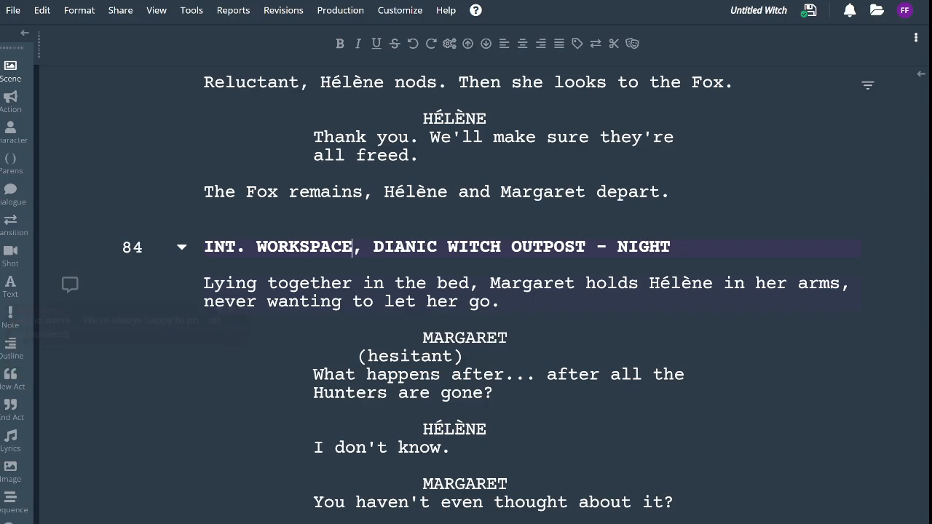
Look back through the earlier scenes to scenes 75 and 76 to check the Dianic Witch Outpost scene headings
{"action": "scroll", "coordinate": [466, 291], "scroll_direction": "up", "scroll_amount": 20}
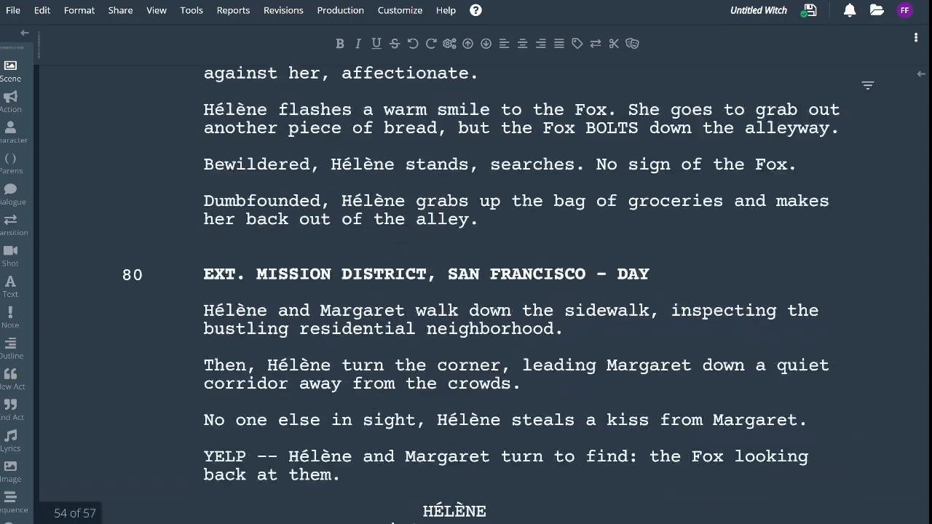
{"action": "scroll", "coordinate": [466, 291], "scroll_direction": "up", "scroll_amount": 15}
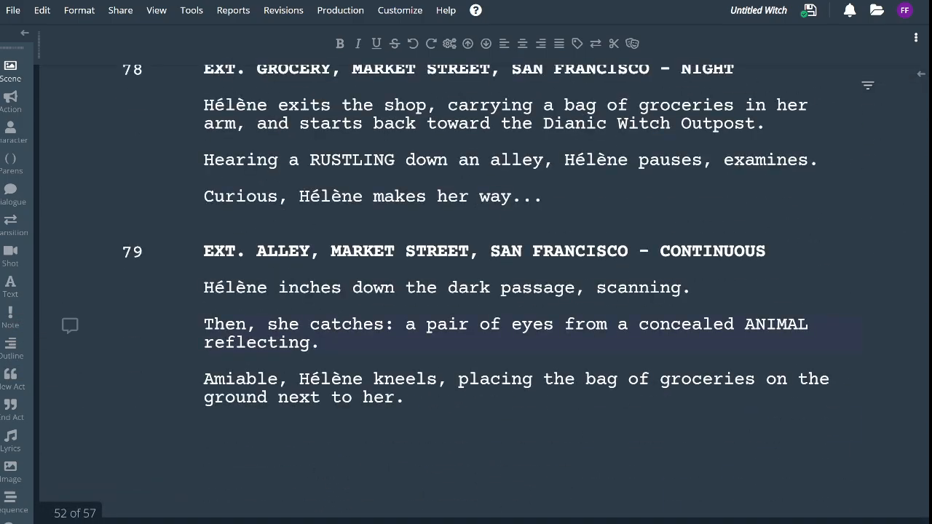
{"action": "scroll", "coordinate": [466, 292], "scroll_direction": "up", "scroll_amount": 15}
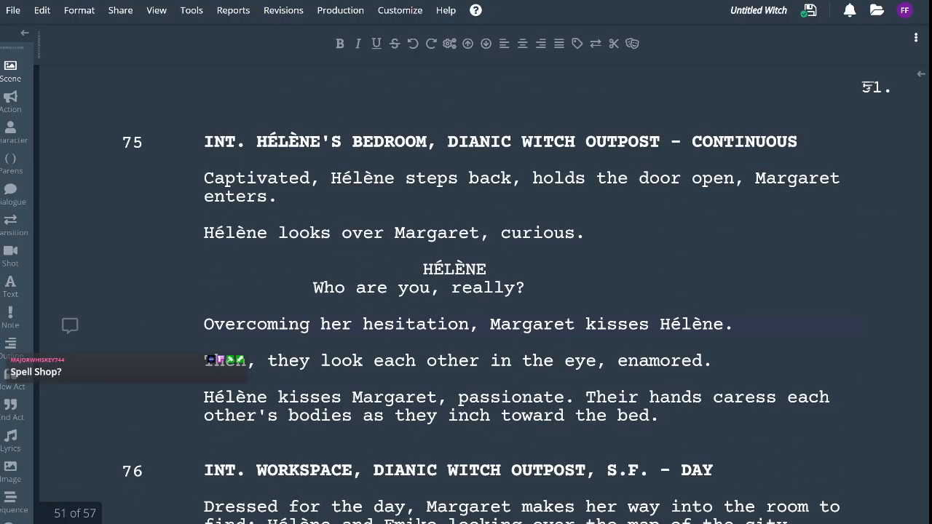
{"action": "scroll", "coordinate": [466, 292], "scroll_direction": "down", "scroll_amount": 20}
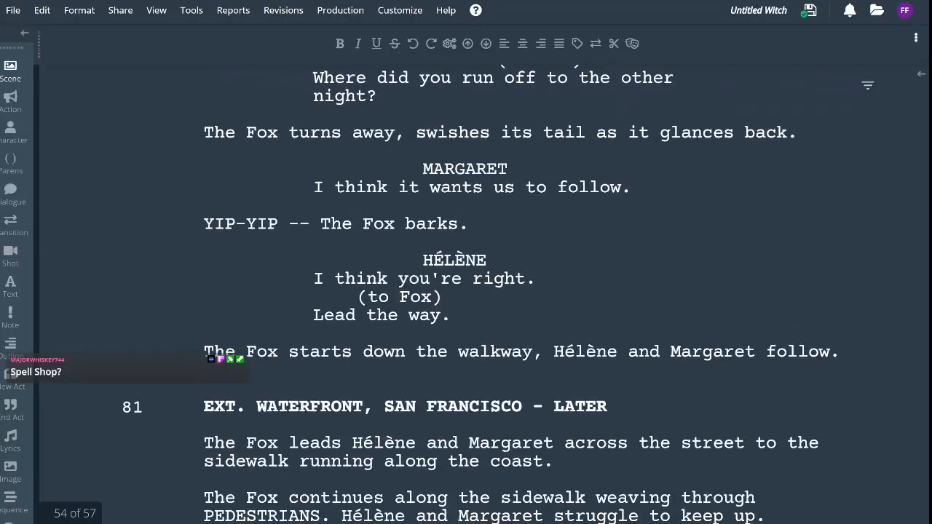
Clear the opening action line about lying in bed from scene 84 and change the heading's time of day to LATE DAY
{"action": "scroll", "coordinate": [466, 292], "scroll_direction": "down", "scroll_amount": 20}
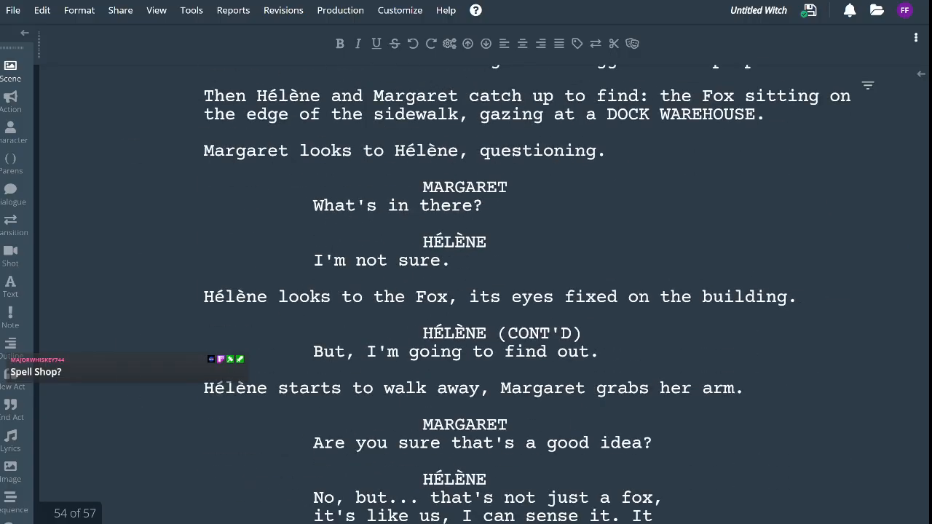
{"action": "scroll", "coordinate": [466, 291], "scroll_direction": "down", "scroll_amount": 20}
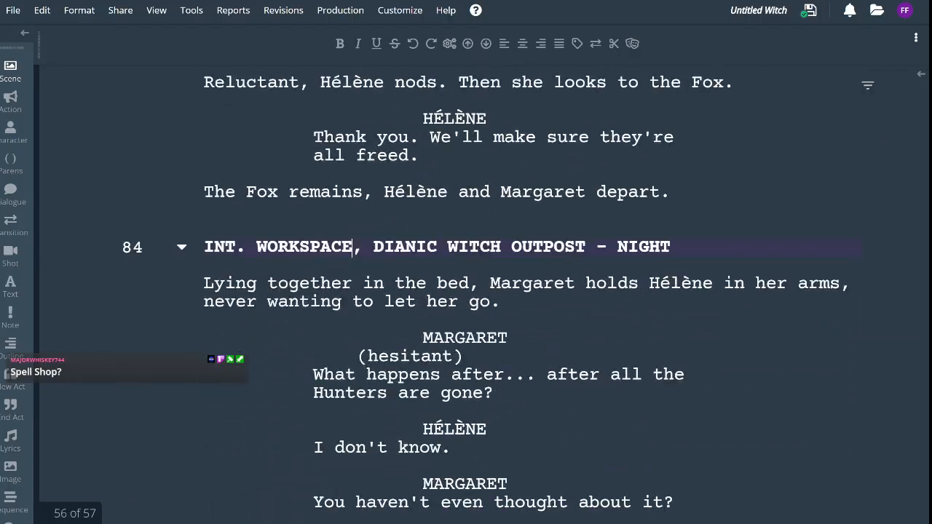
{"action": "scroll", "coordinate": [466, 292], "scroll_direction": "up", "scroll_amount": 20}
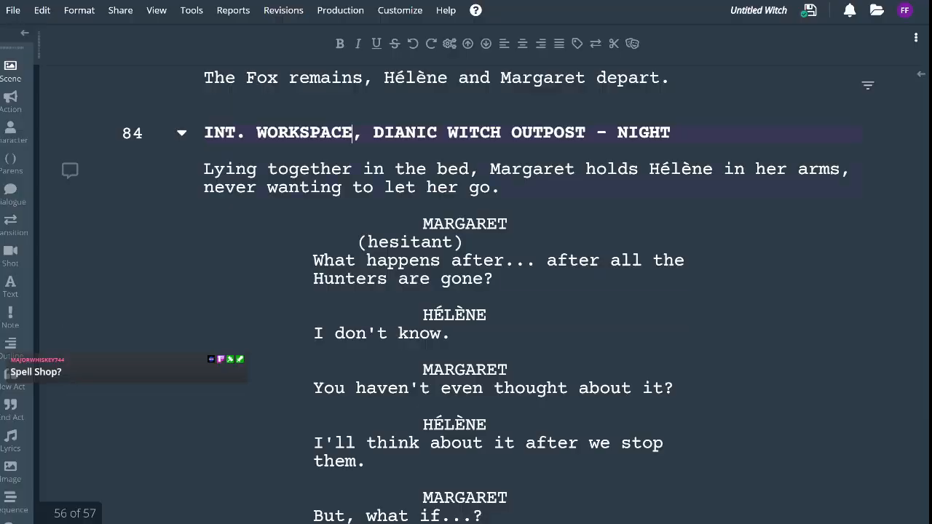
{"action": "left_click_drag", "start_coordinate": [205, 169], "coordinate": [490, 187]}
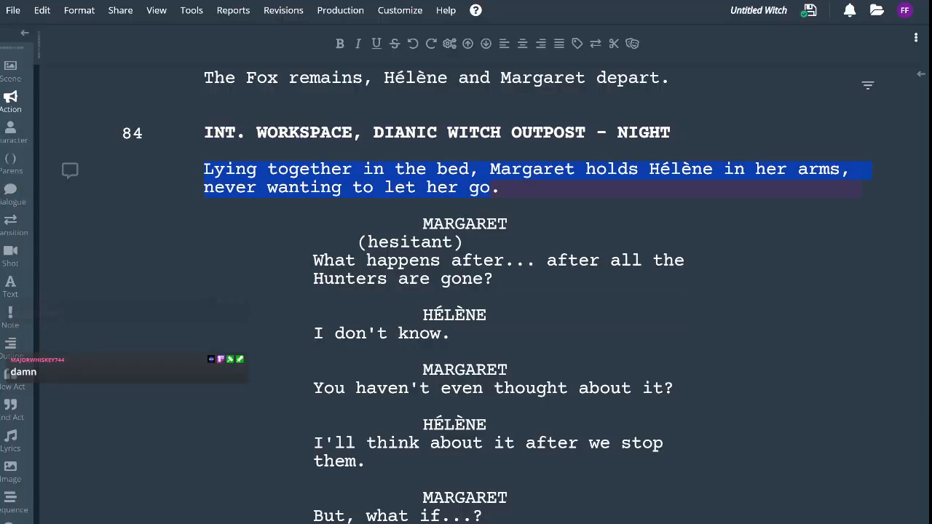
{"action": "key", "text": "BackSpace"}
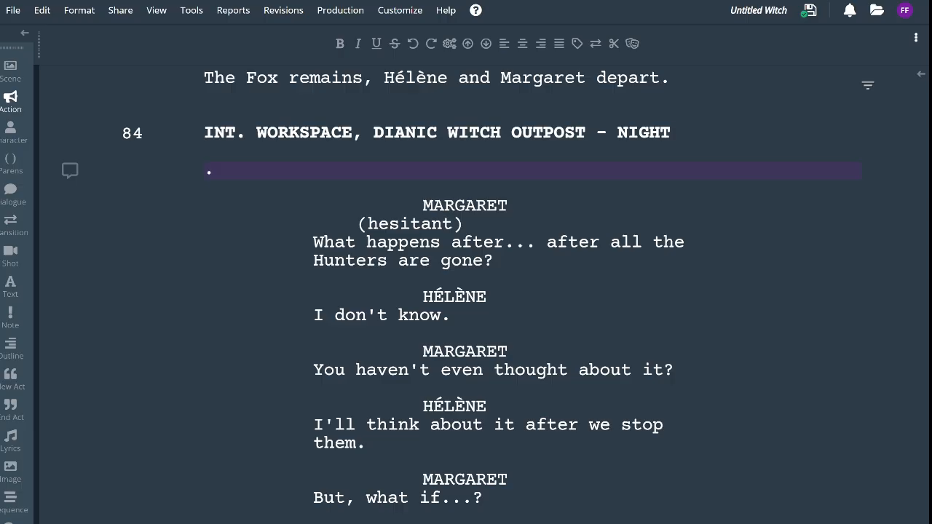
{"action": "left_click_drag", "start_coordinate": [617, 133], "coordinate": [649, 133]}
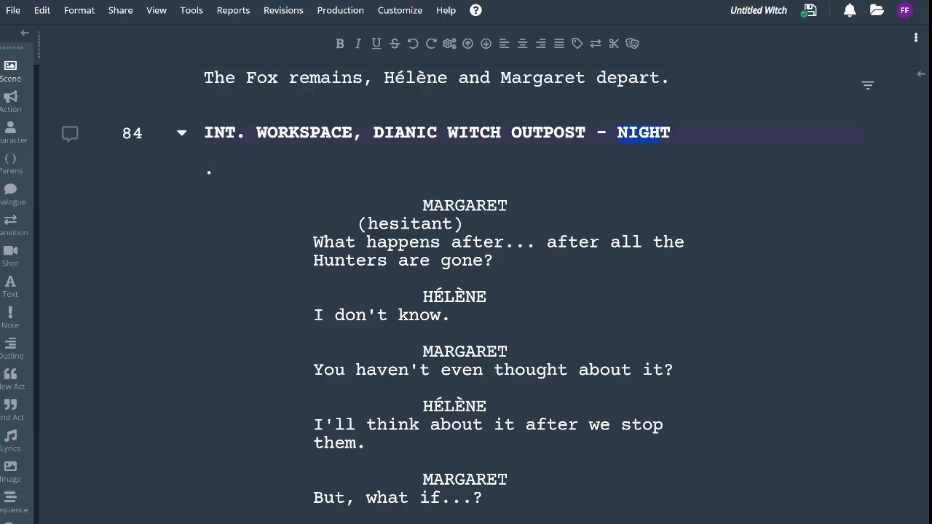
{"action": "type", "text": "LATE DAY"}
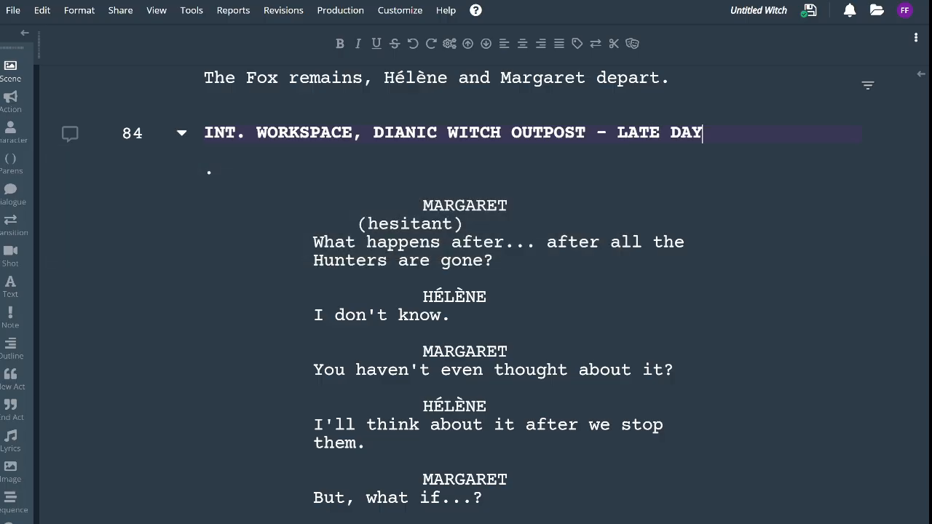
{"action": "left_click", "coordinate": [205, 171]}
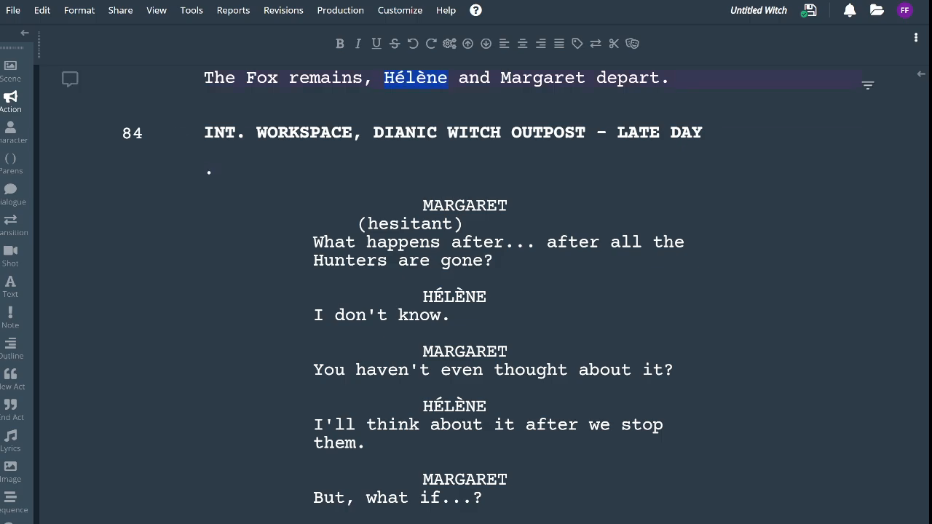
{"action": "key", "text": "ctrl"}
{"action": "left_click", "coordinate": [206, 171]}
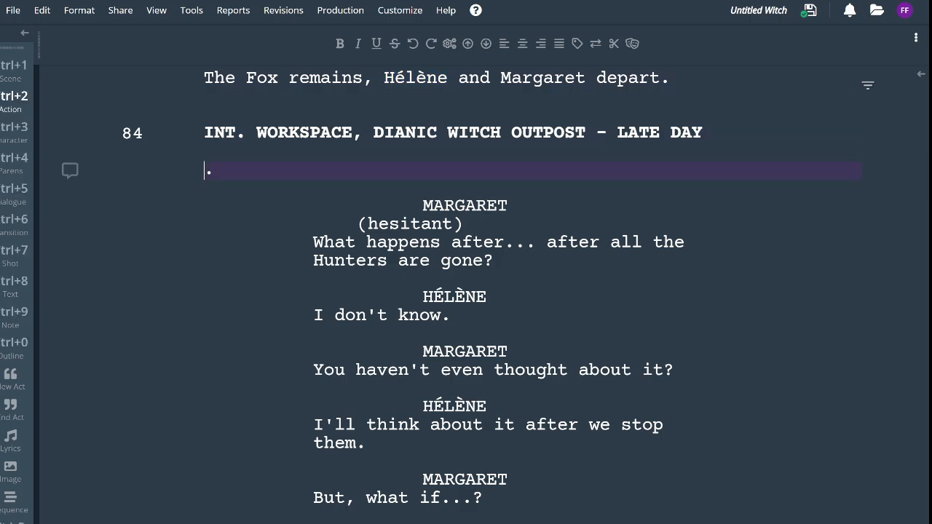
{"action": "type", "text": "Hélène"}
{"action": "type", "text": "stands at the map"}
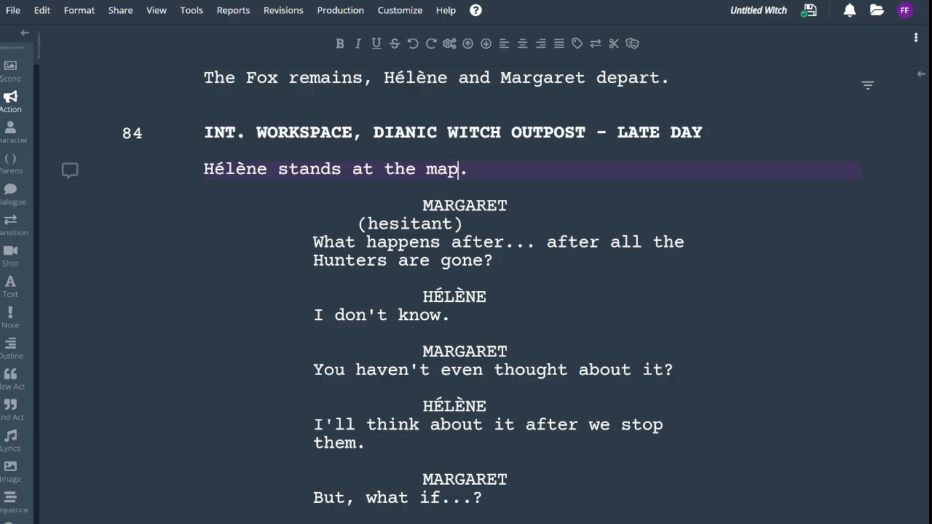
{"action": "key", "text": "BackSpace"}
{"action": "key", "text": "BackSpace"}
{"action": "key", "text": "BackSpace"}
{"action": "key", "text": "BackSpace"}
{"action": "key", "text": "BackSpace"}
{"action": "key", "text": "BackSpace"}
{"action": "key", "text": "BackSpace"}
{"action": "key", "text": "BackSpace"}
{"action": "key", "text": "BackSpace"}
{"action": "key", "text": "BackSpace"}
{"action": "key", "text": "BackSpace"}
{"action": "key", "text": "BackSpace"}
{"action": "key", "text": "BackSpace"}
{"action": "key", "text": "BackSpace"}
{"action": "key", "text": "BackSpace"}
{"action": "key", "text": "BackSpace"}
{"action": "key", "text": "BackSpace"}
{"action": "key", "text": "BackSpace"}
{"action": "key", "text": "BackSpace"}
{"action": "key", "text": "BackSpace"}
{"action": "key", "text": "BackSpace"}
Write "Standing at the map of the city Hélène circles the location at the docks" as scene 84's opening action
{"action": "type", "text": "Standing a"}
{"action": "type", "text": "t the map of t"}
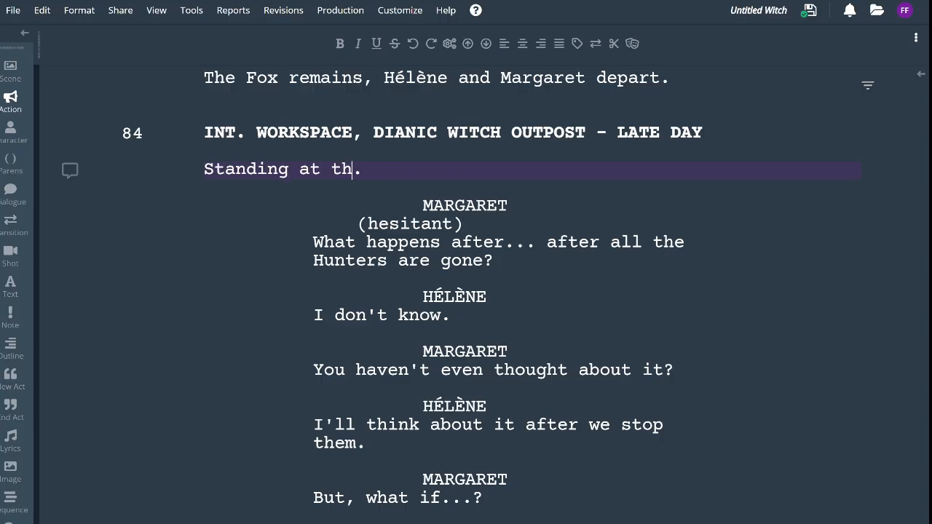
{"action": "type", "text": "he city"}
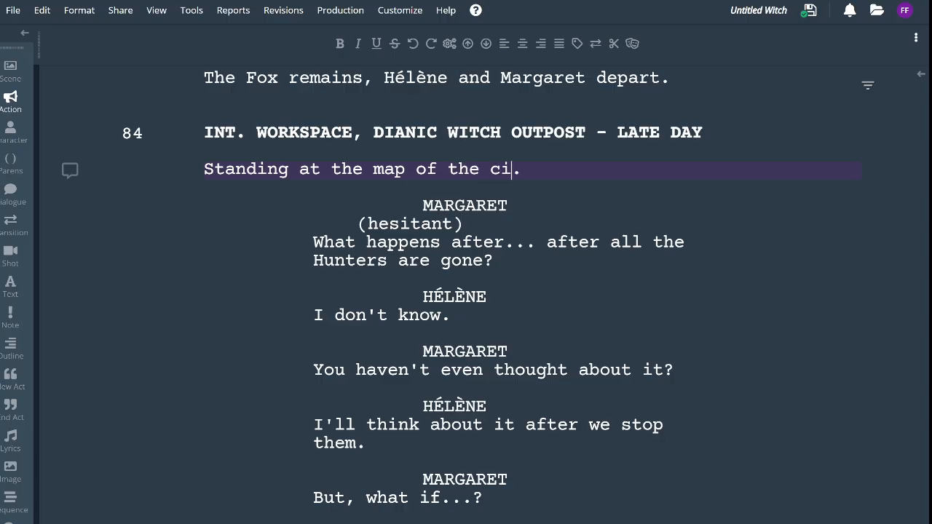
{"action": "type", "text": "Hélène"}
{"action": "type", "text": "circles "}
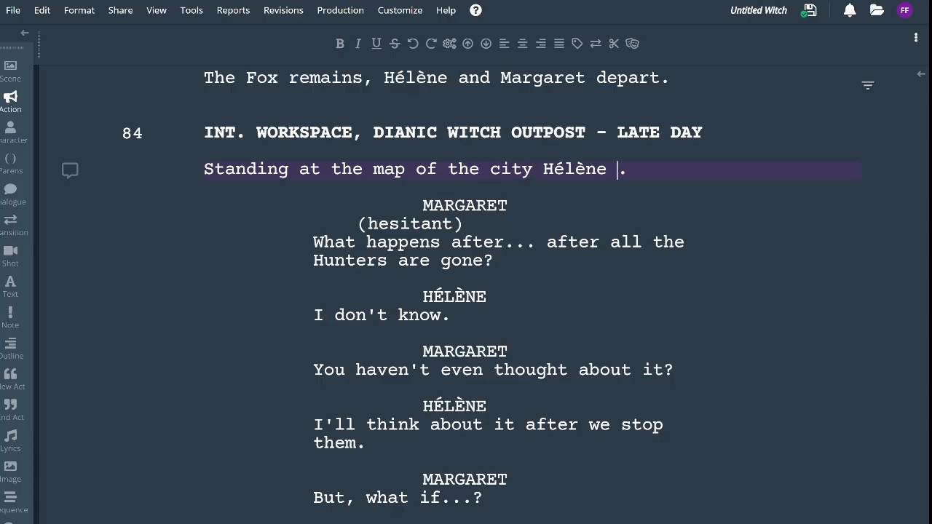
{"action": "type", "text": "the "}
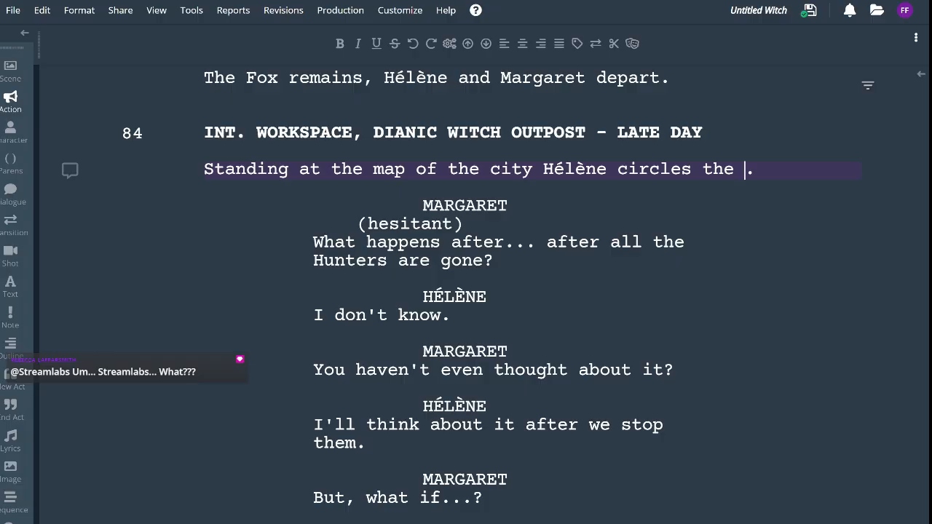
{"action": "type", "text": "location a"}
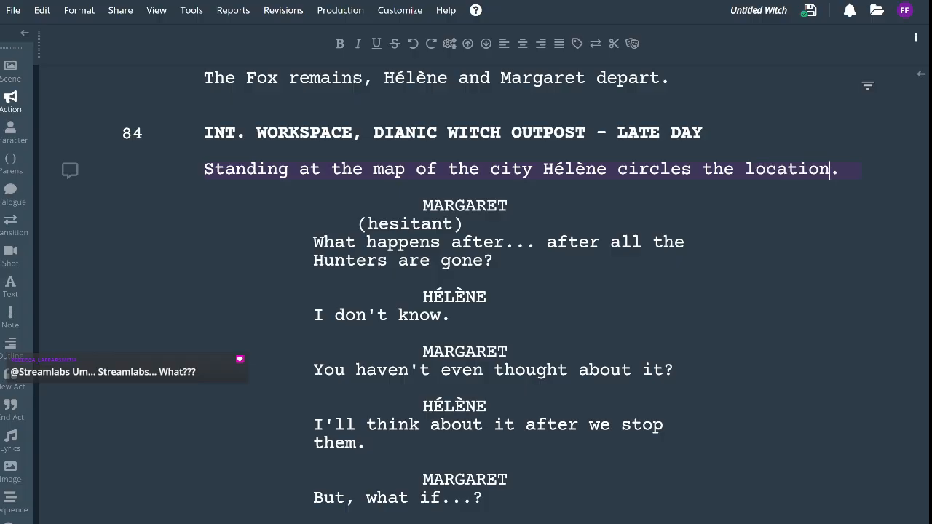
{"action": "type", "text": "t the docs"}
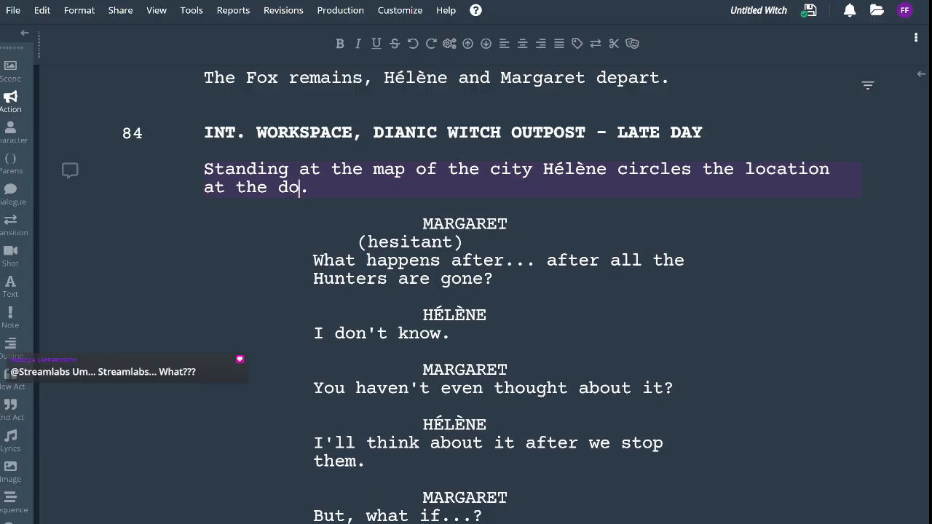
{"action": "key", "text": "BackSpace"}
{"action": "key", "text": "BackSpace"}
{"action": "key", "text": "BackSpace"}
{"action": "key", "text": "BackSpace"}
{"action": "key", "text": "BackSpace"}
{"action": "type", "text": "docks"}
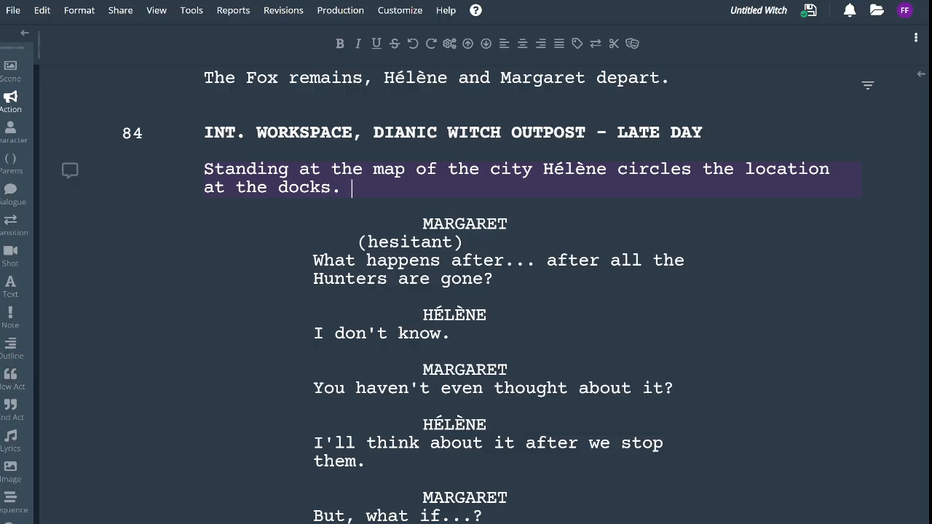
Add "Margaret nears, hesitant." to the opening action and remove the (hesitant) parenthetical from Margaret's first line in scene 84
{"action": "type", "text": "Margaret nears , "}
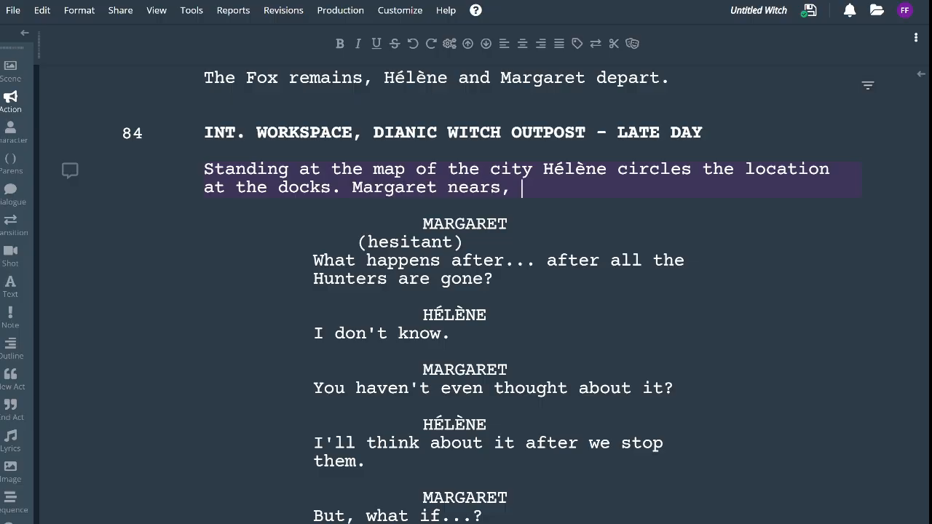
{"action": "type", "text": "hesitant."}
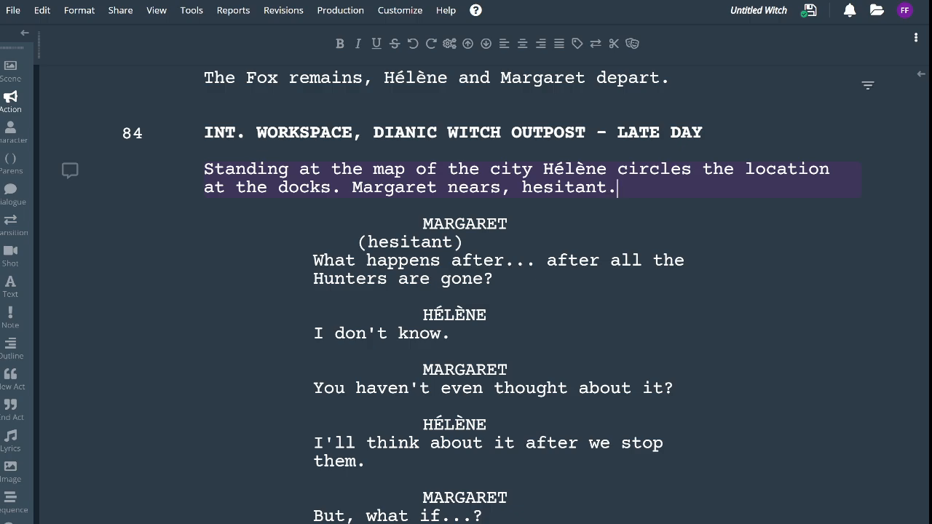
{"action": "left_click_drag", "start_coordinate": [463, 242], "coordinate": [358, 242]}
{"action": "key", "text": "BackSpace"}
{"action": "key", "text": "BackSpace"}
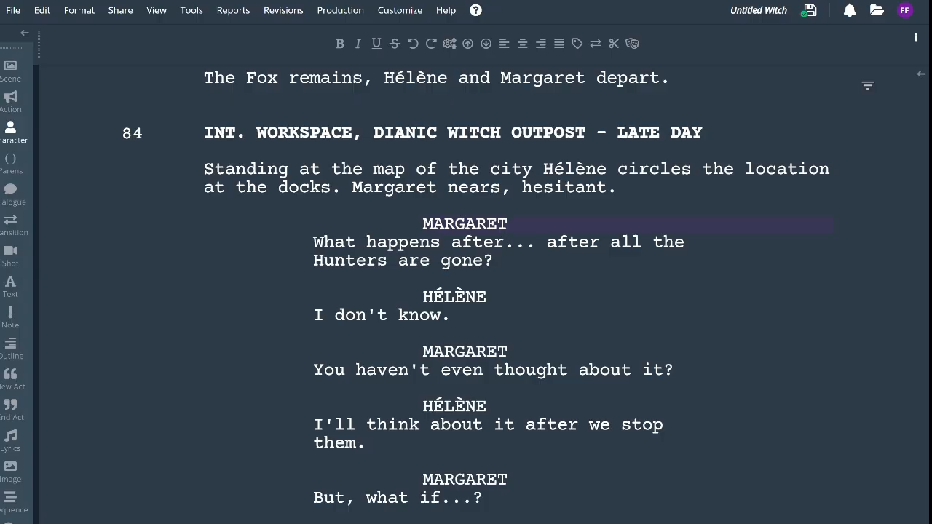
Skim back to scene 78 and forward through the Fox and dock warehouse scenes to page 57, and return to the scene 84 heading
{"action": "scroll", "coordinate": [466, 291], "scroll_direction": "up", "scroll_amount": 20}
{"action": "scroll", "coordinate": [466, 291], "scroll_direction": "up", "scroll_amount": 10}
{"action": "scroll", "coordinate": [241, 358], "scroll_direction": "down", "scroll_amount": 3}
{"action": "scroll", "coordinate": [241, 358], "scroll_direction": "up", "scroll_amount": 8}
{"action": "scroll", "coordinate": [241, 358], "scroll_direction": "up", "scroll_amount": 5}
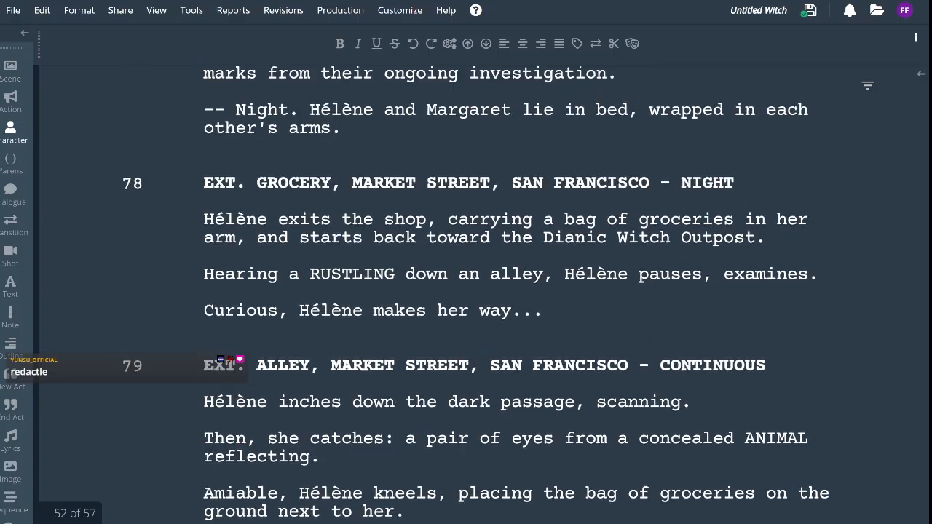
{"action": "scroll", "coordinate": [241, 358], "scroll_direction": "up", "scroll_amount": 3}
{"action": "scroll", "coordinate": [241, 358], "scroll_direction": "down", "scroll_amount": 20}
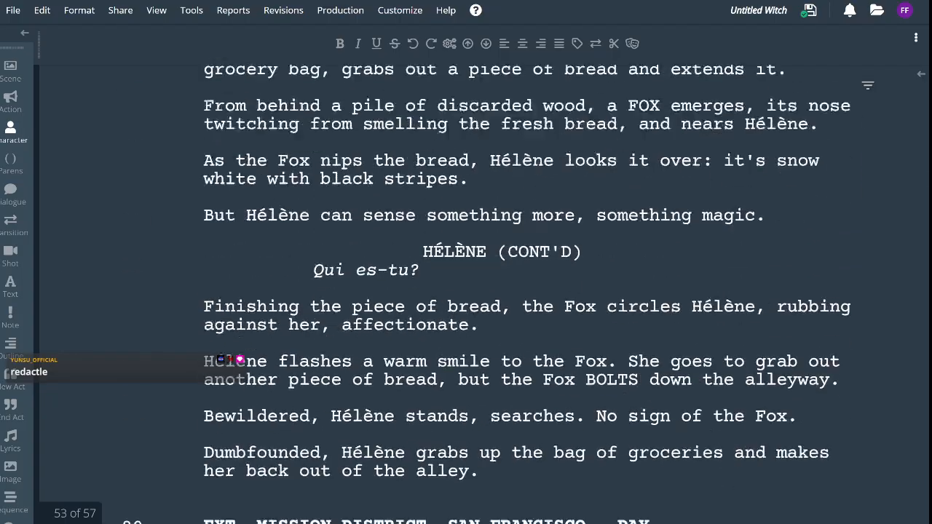
{"action": "scroll", "coordinate": [241, 358], "scroll_direction": "down", "scroll_amount": 20}
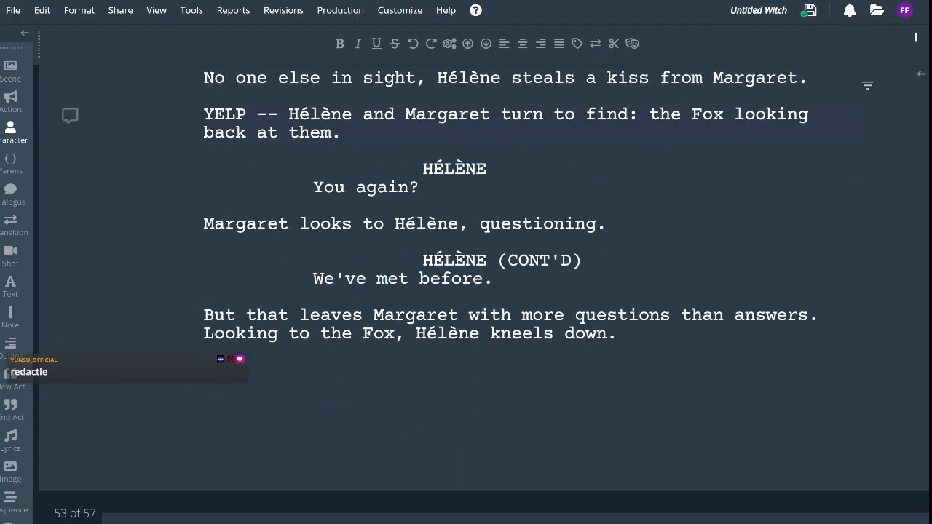
{"action": "scroll", "coordinate": [466, 291], "scroll_direction": "down", "scroll_amount": 20}
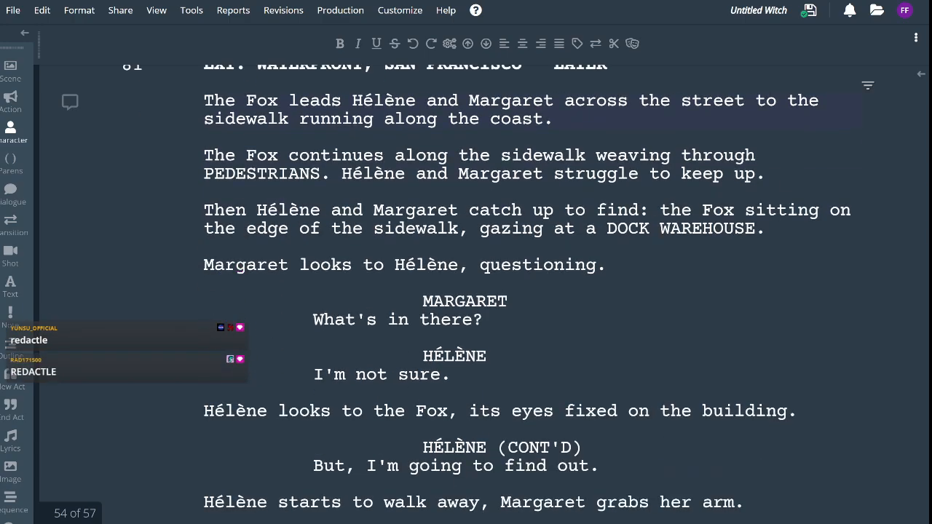
{"action": "scroll", "coordinate": [466, 291], "scroll_direction": "down", "scroll_amount": 20}
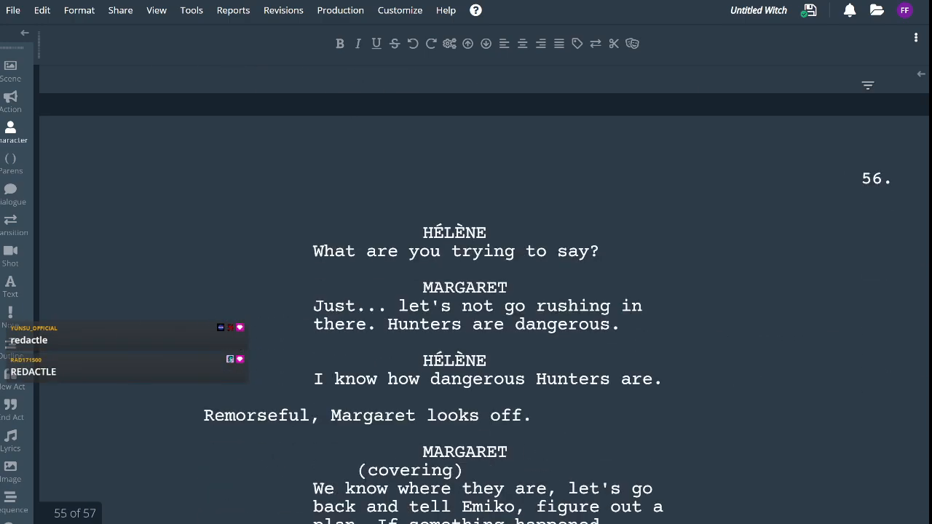
{"action": "scroll", "coordinate": [466, 291], "scroll_direction": "down", "scroll_amount": 8}
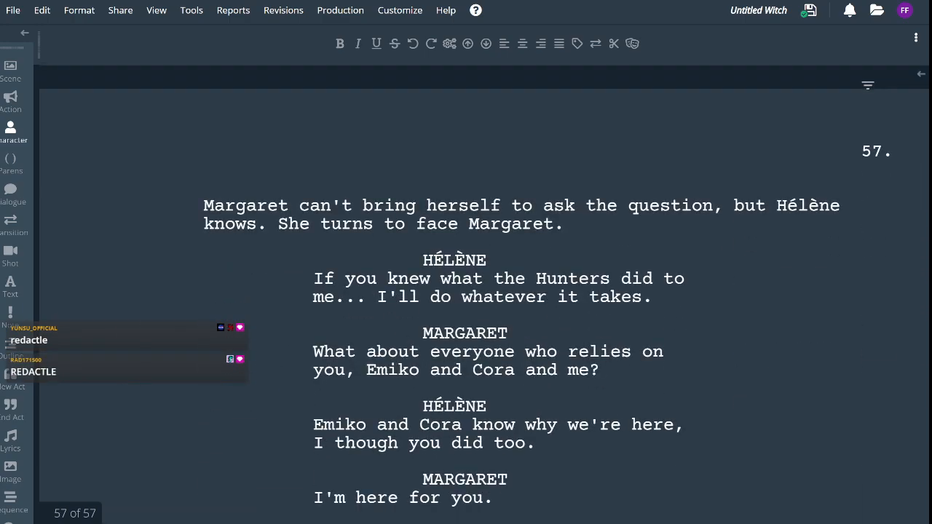
{"action": "scroll", "coordinate": [466, 291], "scroll_direction": "up", "scroll_amount": 10}
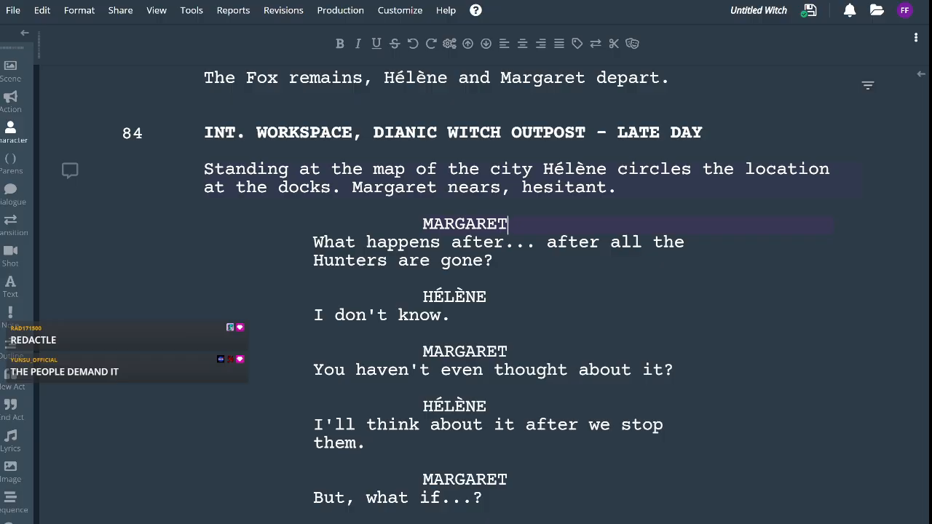
{"action": "left_click", "coordinate": [705, 134]}
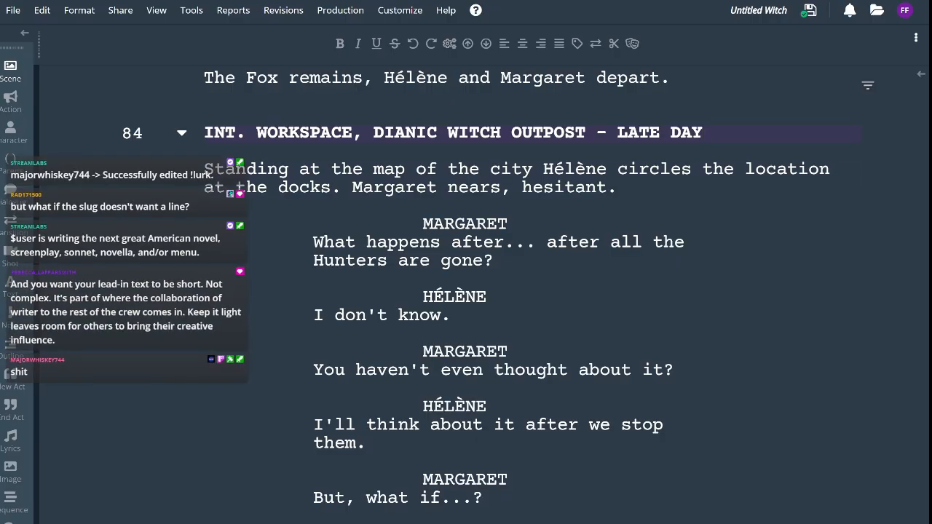
Open Redactle in a new browser tab, start today's daily puzzle and turn it into a team game
{"action": "key", "text": "ctrl+t"}
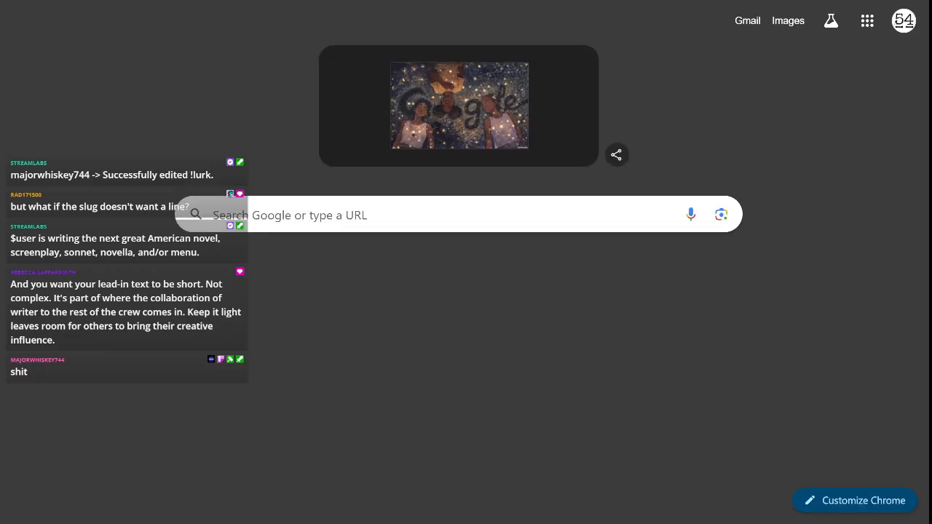
{"action": "key", "text": "Return"}
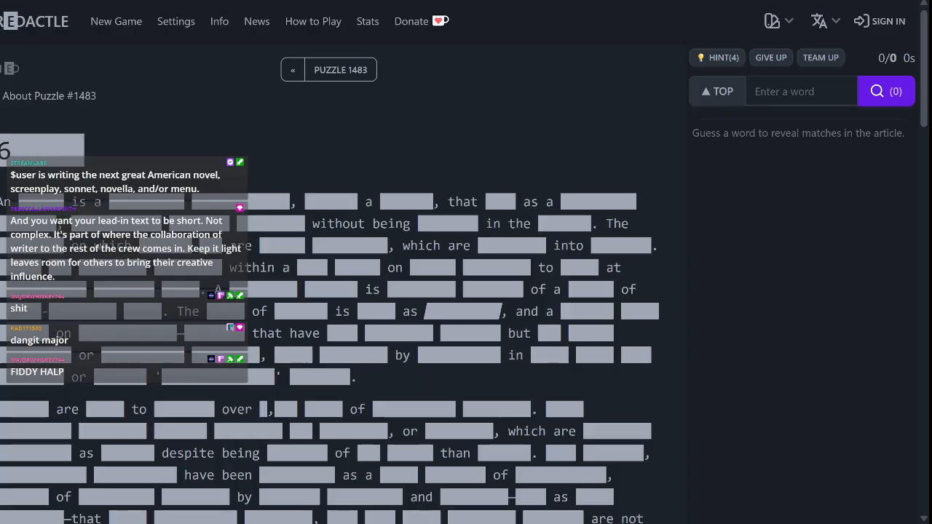
{"action": "left_click", "coordinate": [116, 21]}
{"action": "left_click", "coordinate": [340, 269]}
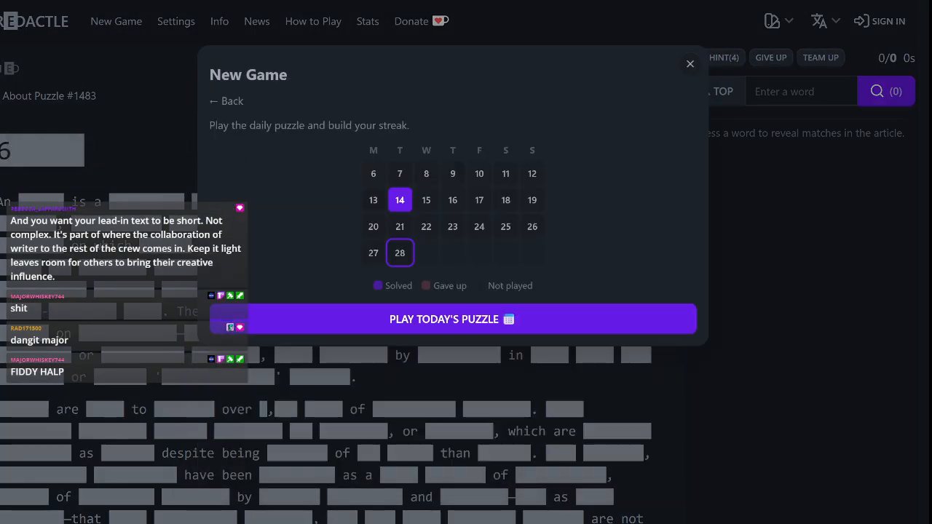
{"action": "left_click", "coordinate": [453, 319]}
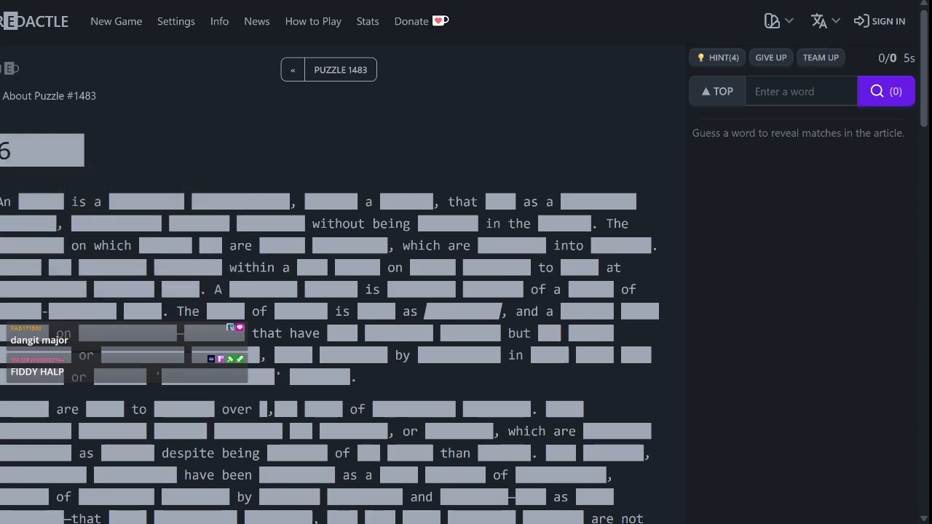
{"action": "left_click", "coordinate": [821, 57]}
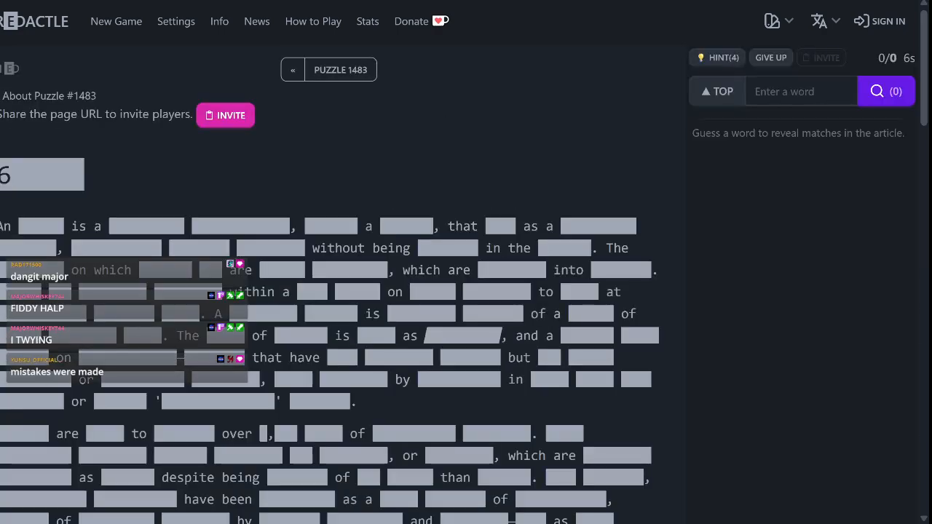
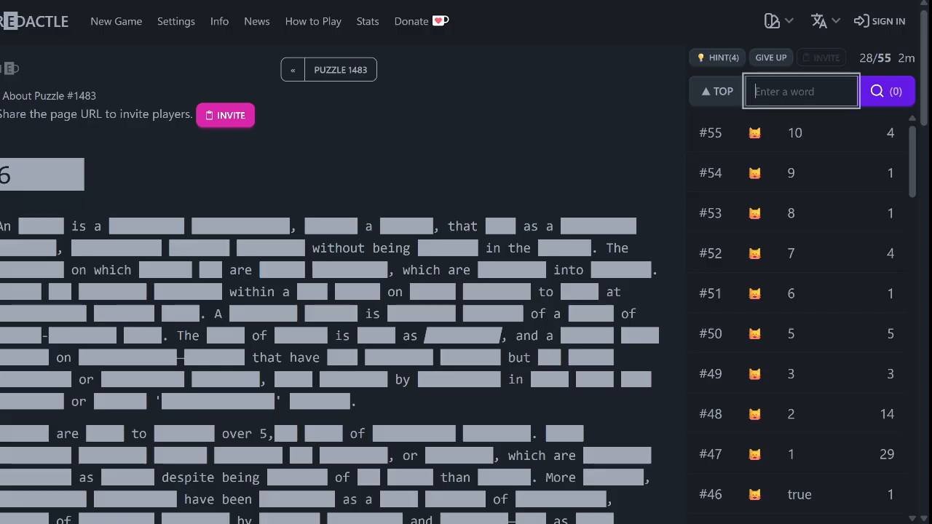
Guess the words "their", "her" and "he" in puzzle 1483, and check the guess list back to its first entry
{"action": "type", "text": "their"}
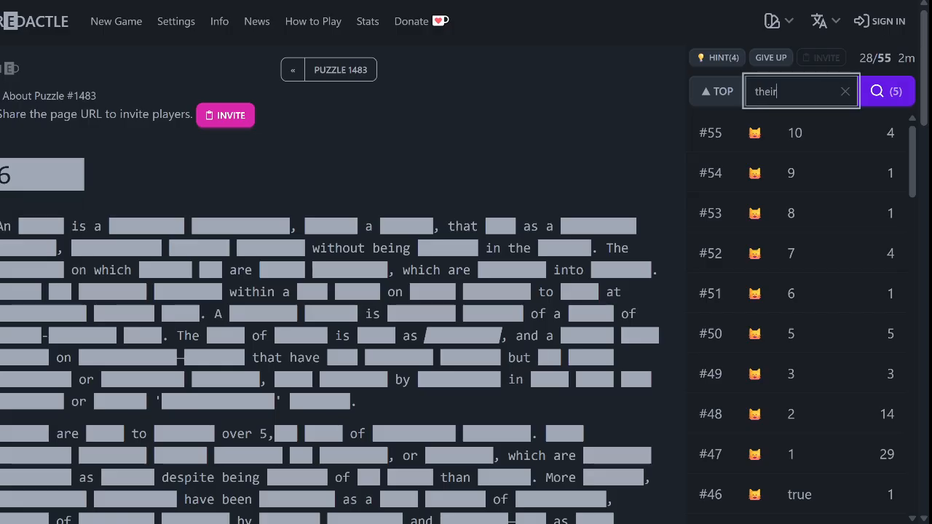
{"action": "key", "text": "Return"}
{"action": "type", "text": "her"}
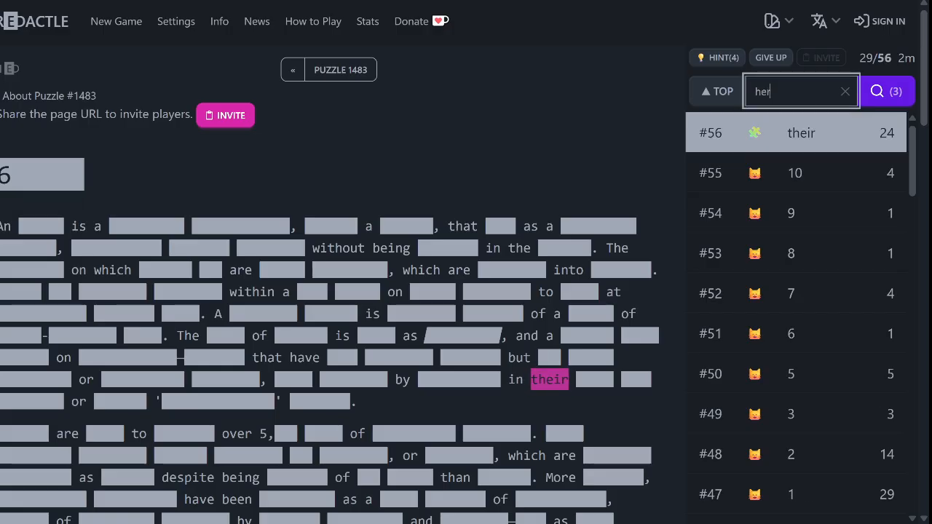
{"action": "key", "text": "Return"}
{"action": "type", "text": "he"}
{"action": "key", "text": "Return"}
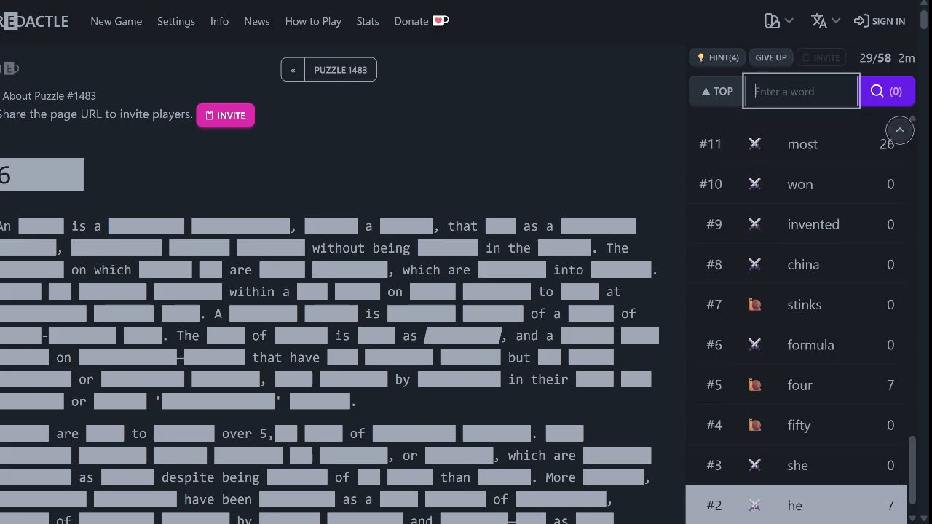
{"action": "scroll", "coordinate": [796, 385], "scroll_direction": "down", "scroll_amount": 2}
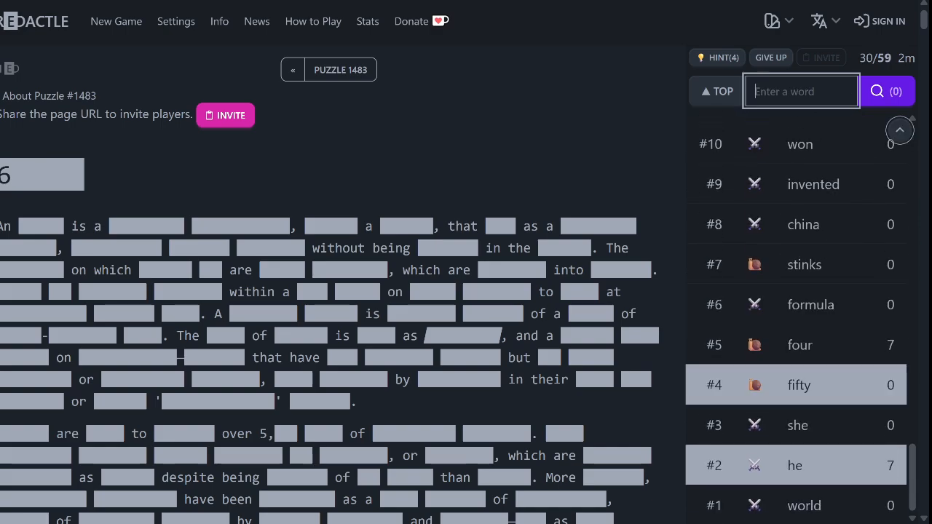
{"action": "scroll", "coordinate": [796, 425], "scroll_direction": "up", "scroll_amount": 5}
{"action": "scroll", "coordinate": [796, 413], "scroll_direction": "up", "scroll_amount": 20}
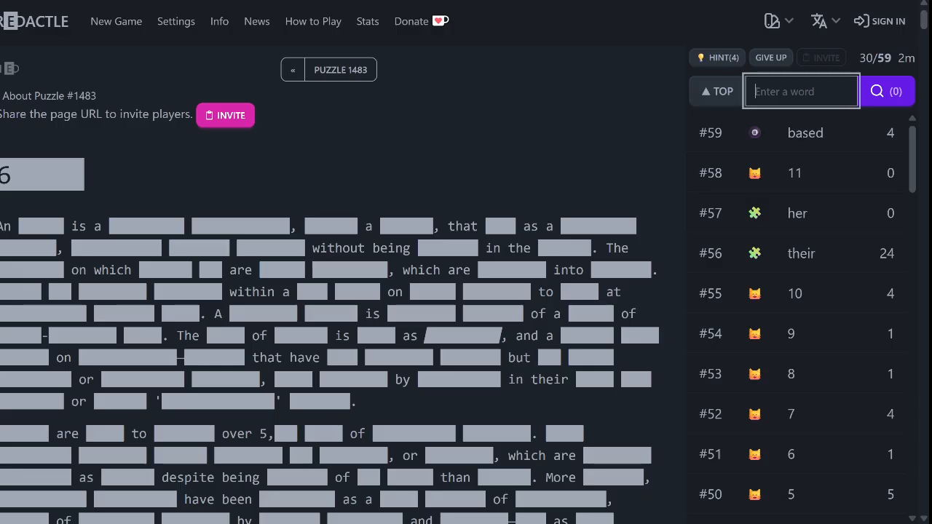
Guess the words "america", "species", "types" and "000" in puzzle 1483
{"action": "type", "text": "america"}
{"action": "key", "text": "Return"}
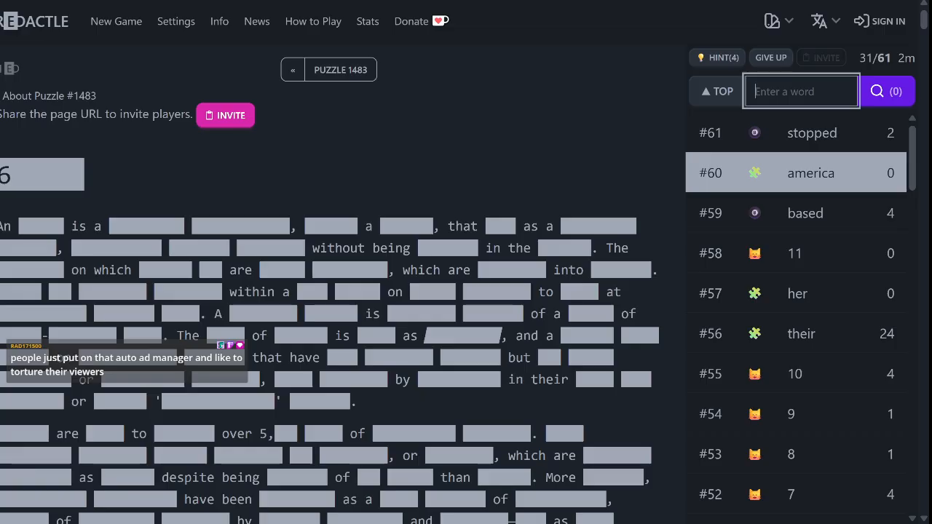
{"action": "type", "text": "species"}
{"action": "key", "text": "Return"}
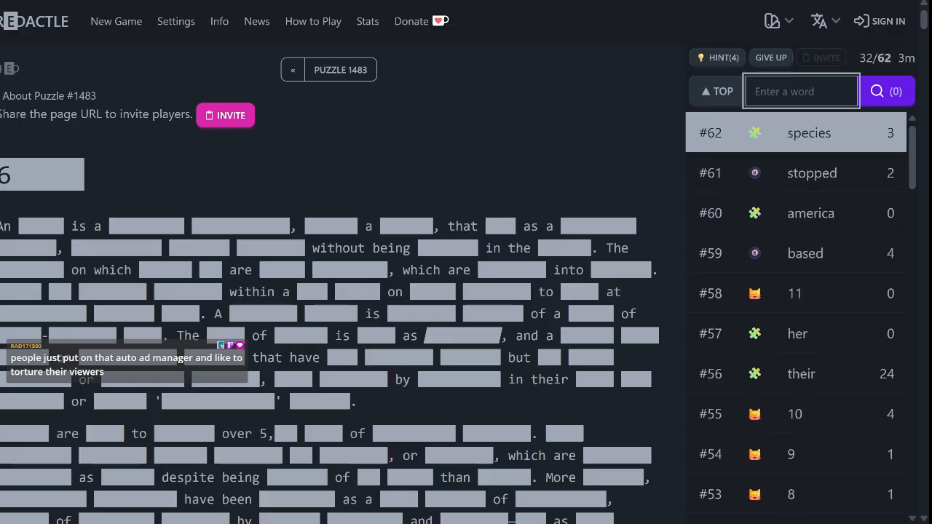
{"action": "type", "text": "types"}
{"action": "key", "text": "Return"}
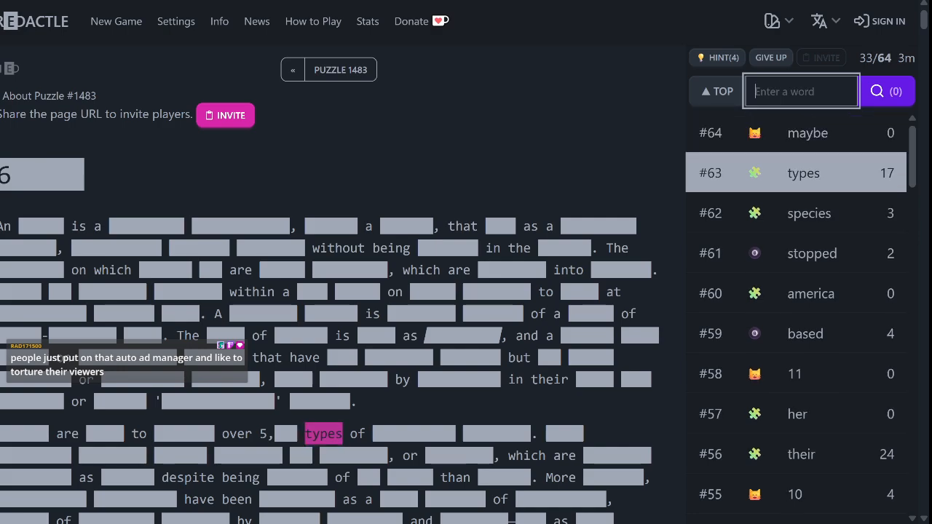
{"action": "type", "text": "000"}
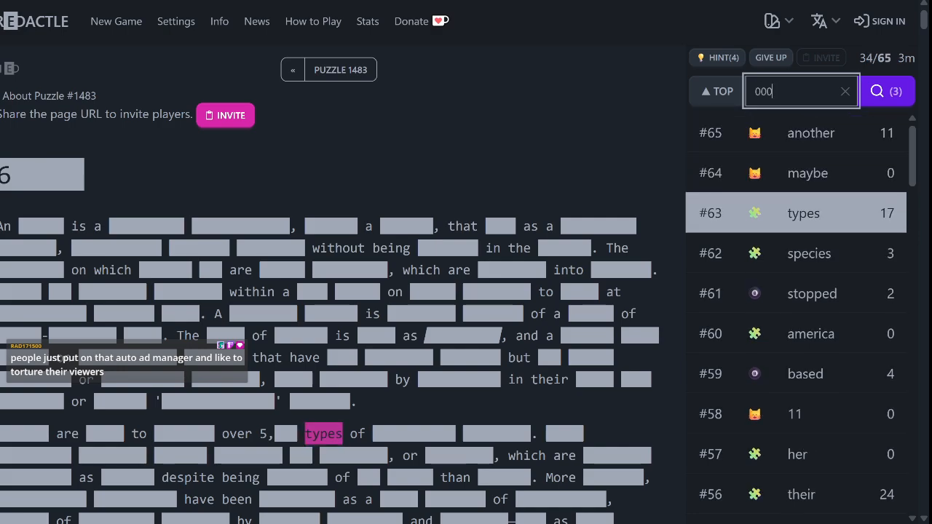
{"action": "key", "text": "Return"}
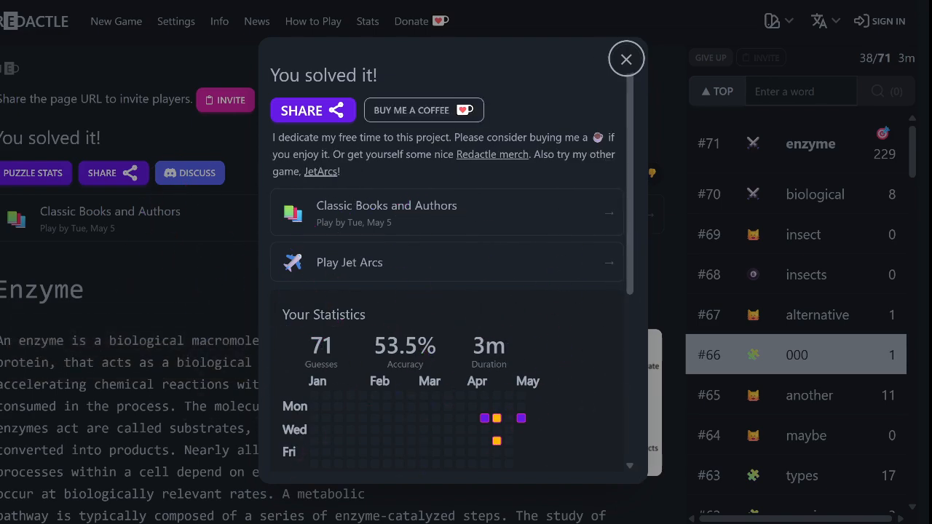
Dismiss the solved puzzle's results and start another Redactle puzzle as a team game
{"action": "scroll", "coordinate": [446, 292], "scroll_direction": "down", "scroll_amount": 4}
{"action": "left_click", "coordinate": [626, 59]}
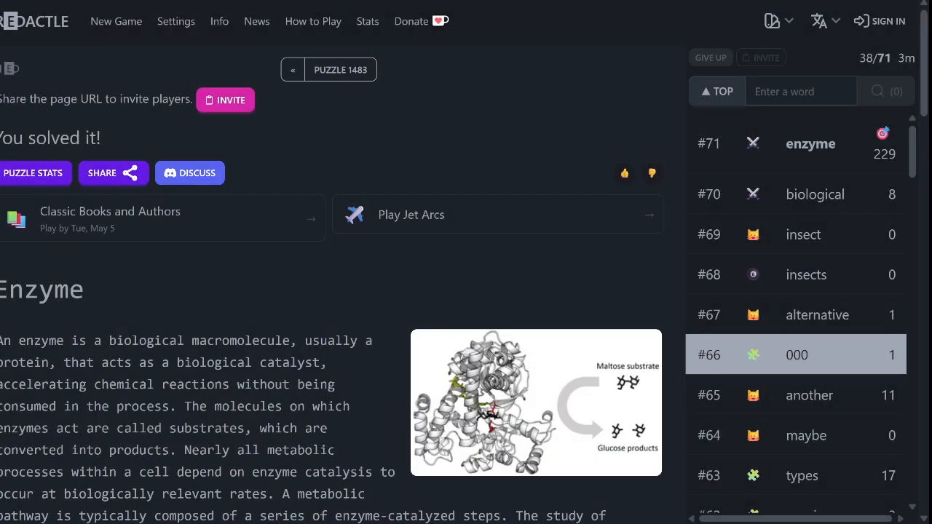
{"action": "left_click", "coordinate": [116, 21]}
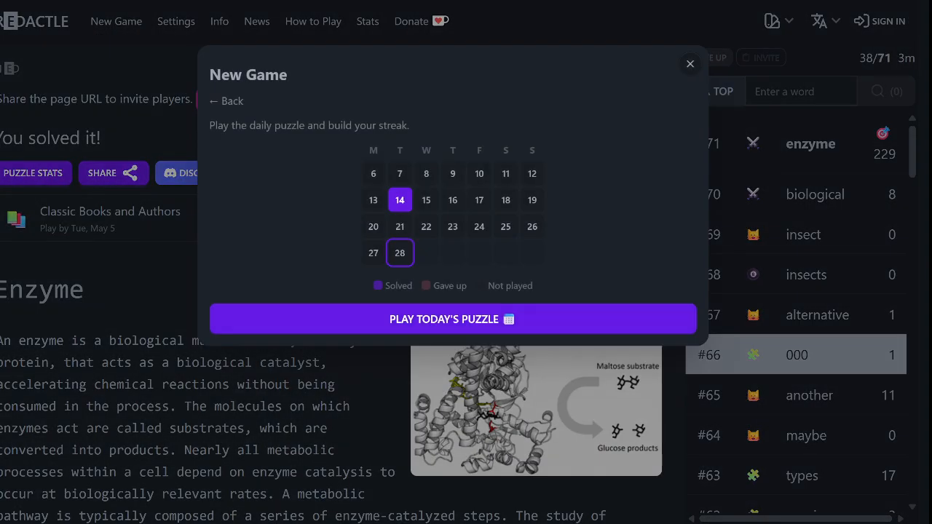
{"action": "left_click", "coordinate": [453, 319]}
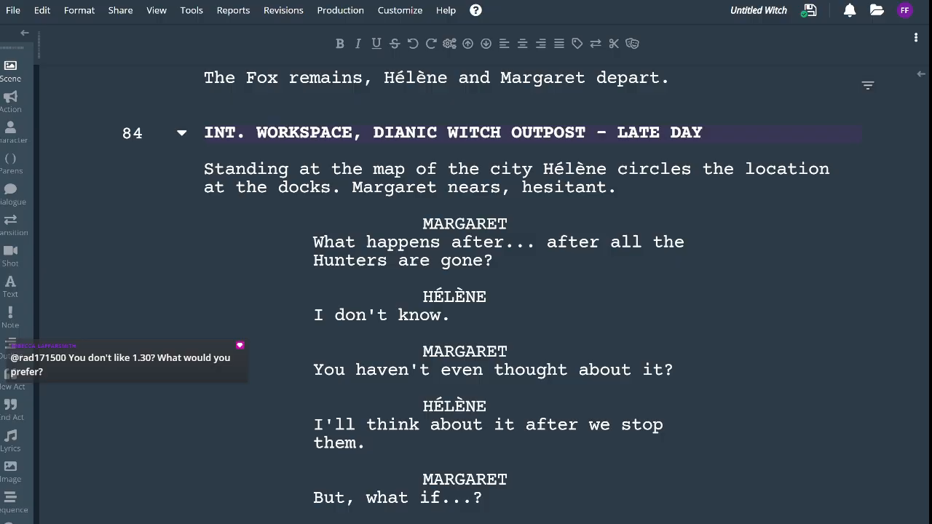
{"action": "key", "text": "ctrl+Tab"}
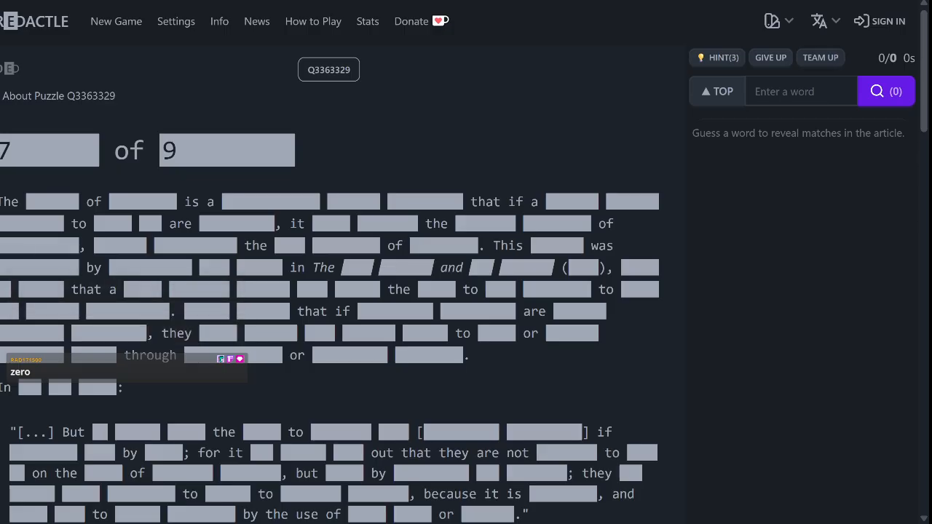
{"action": "left_click", "coordinate": [821, 57]}
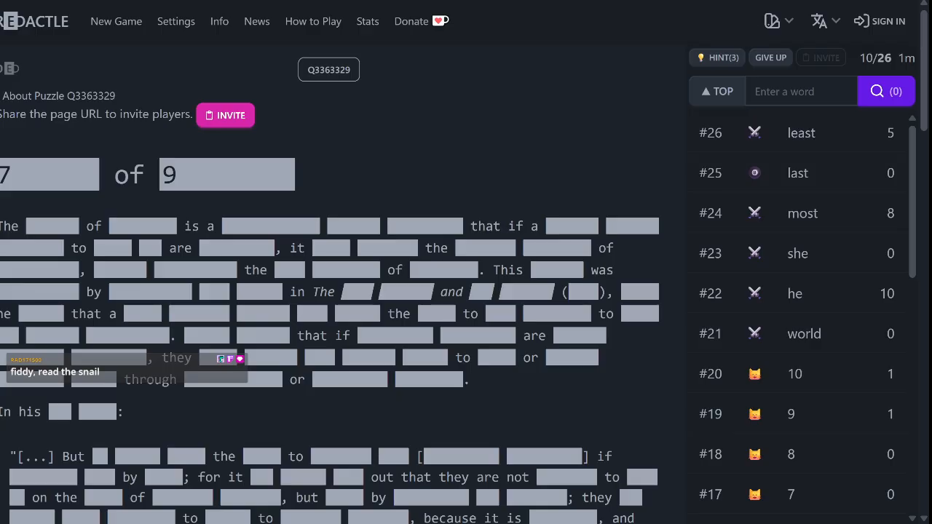
Examine the team's full guess list and the redacted article of puzzle Q3363329 for clues to its title
{"action": "scroll", "coordinate": [796, 408], "scroll_direction": "down", "scroll_amount": 10}
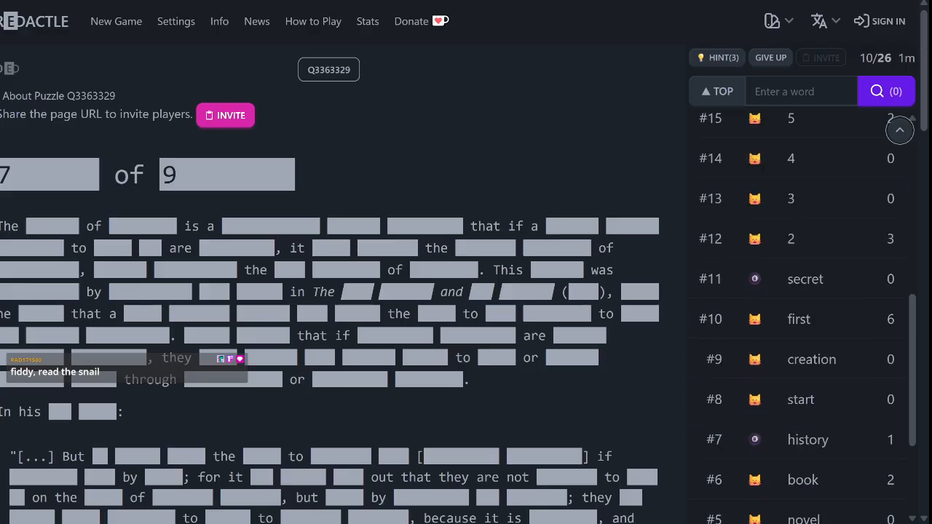
{"action": "scroll", "coordinate": [796, 466], "scroll_direction": "down", "scroll_amount": 6}
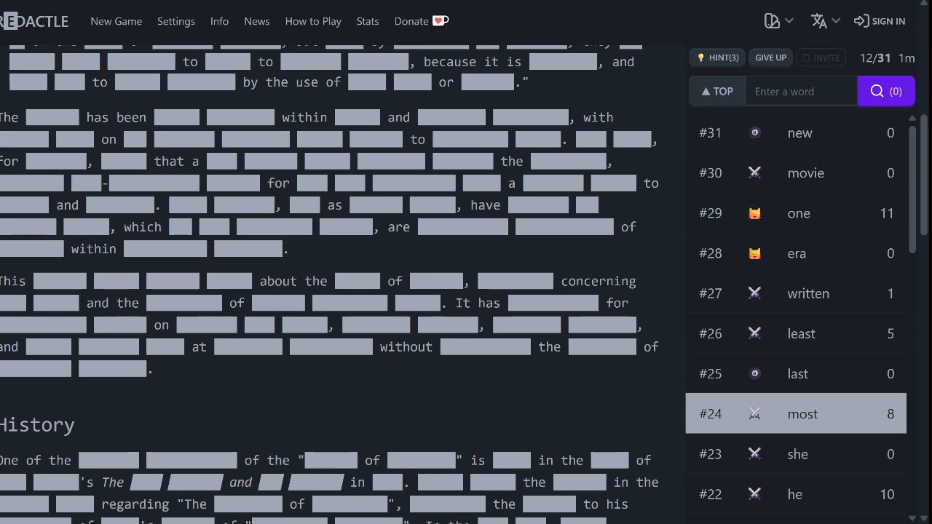
{"action": "scroll", "coordinate": [466, 320], "scroll_direction": "up", "scroll_amount": 6}
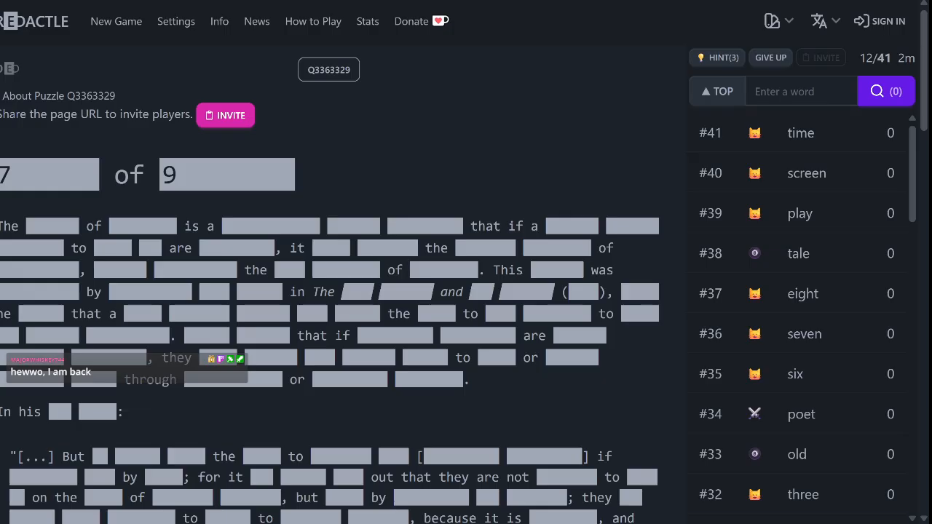
{"action": "scroll", "coordinate": [793, 375], "scroll_direction": "down", "scroll_amount": 1}
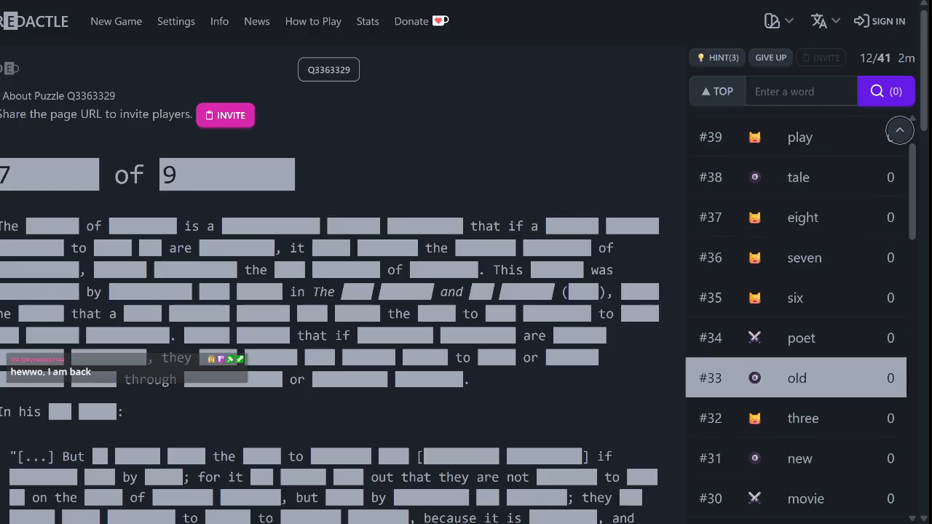
{"action": "scroll", "coordinate": [793, 374], "scroll_direction": "down", "scroll_amount": 15}
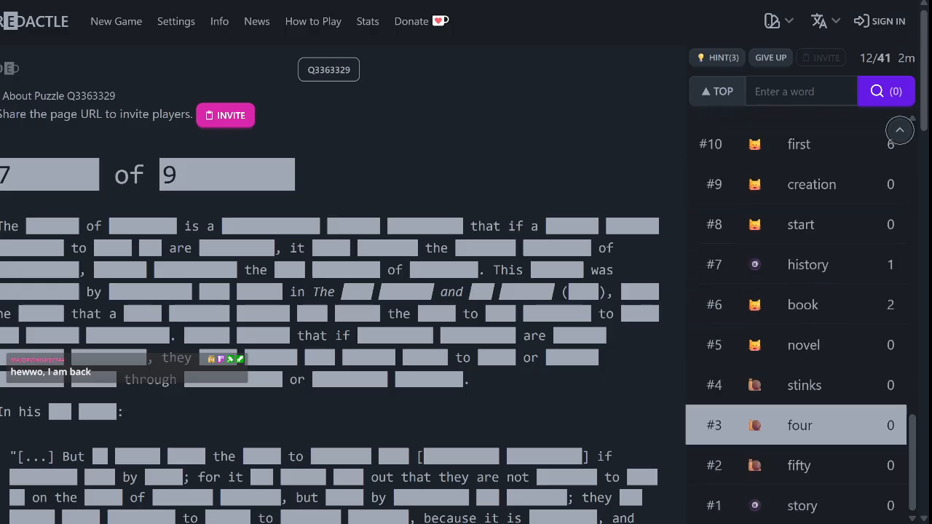
{"action": "scroll", "coordinate": [793, 437], "scroll_direction": "up", "scroll_amount": 5}
{"action": "scroll", "coordinate": [793, 451], "scroll_direction": "up", "scroll_amount": 4}
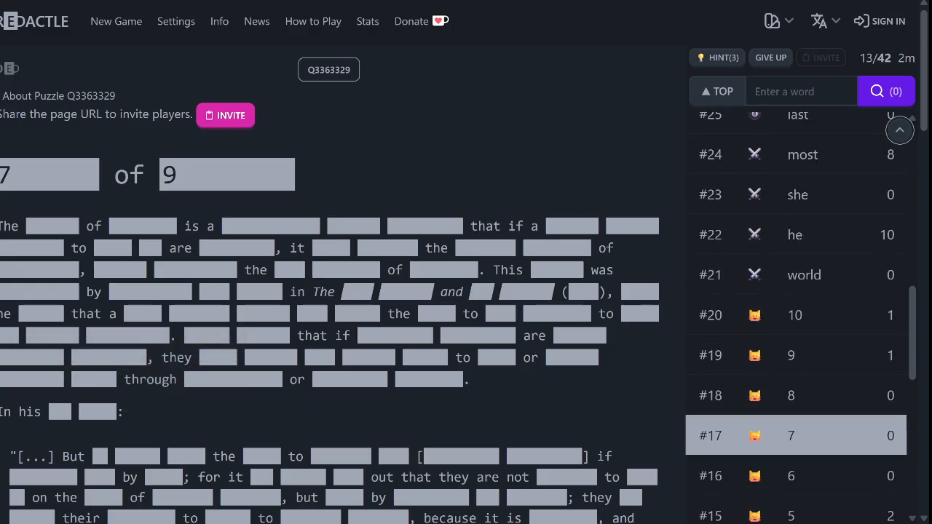
{"action": "scroll", "coordinate": [793, 430], "scroll_direction": "up", "scroll_amount": 7}
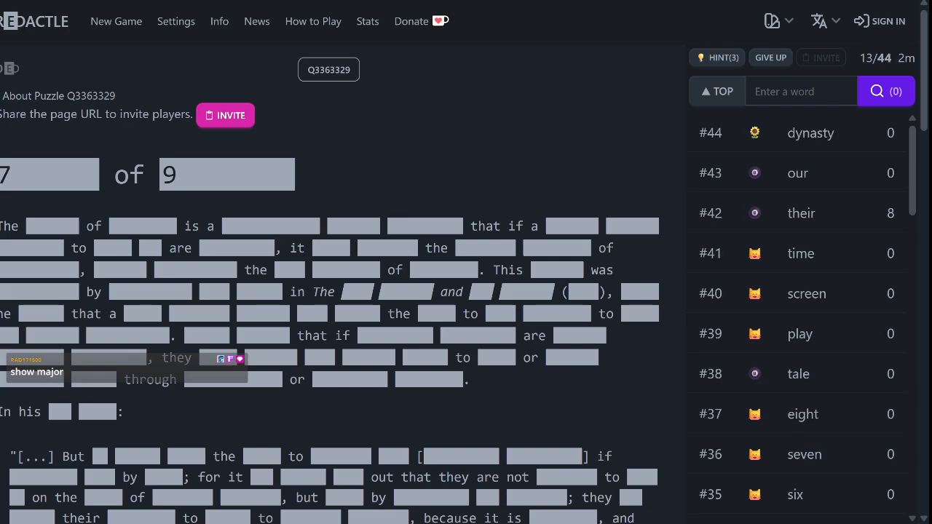
{"action": "scroll", "coordinate": [794, 357], "scroll_direction": "down", "scroll_amount": 20}
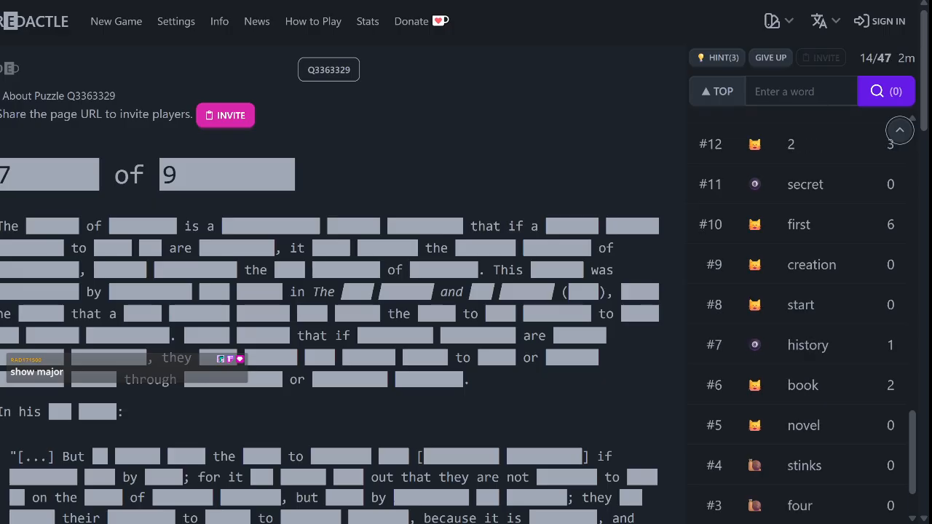
{"action": "scroll", "coordinate": [794, 465], "scroll_direction": "down", "scroll_amount": 1}
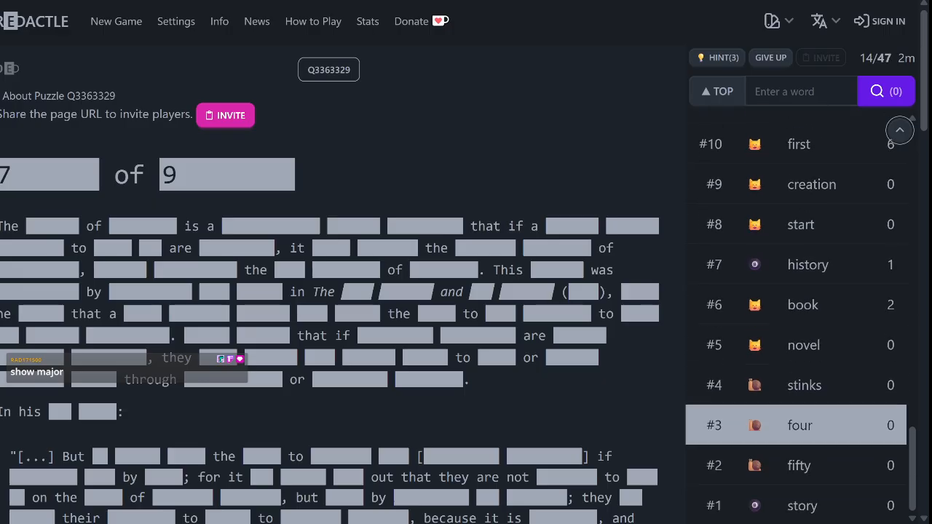
{"action": "scroll", "coordinate": [794, 473], "scroll_direction": "up", "scroll_amount": 3}
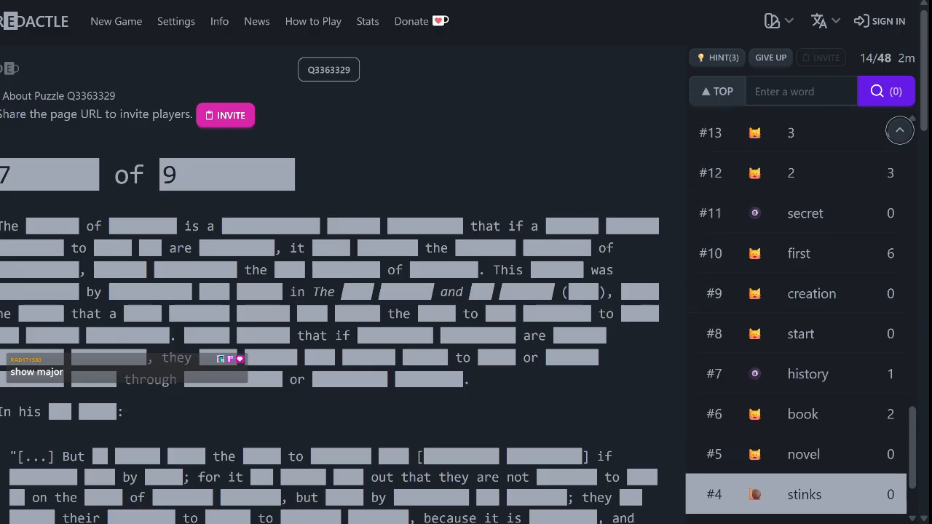
{"action": "scroll", "coordinate": [794, 473], "scroll_direction": "up", "scroll_amount": 15}
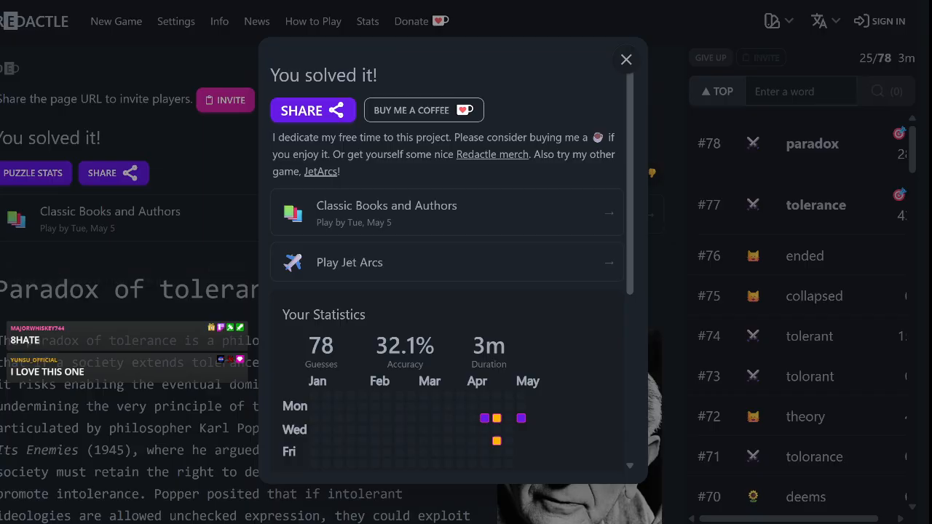
View and close the results statistics, and read the revealed Paradox of tolerance article from its introduction through the History section
{"action": "scroll", "coordinate": [445, 263], "scroll_direction": "down", "scroll_amount": 4}
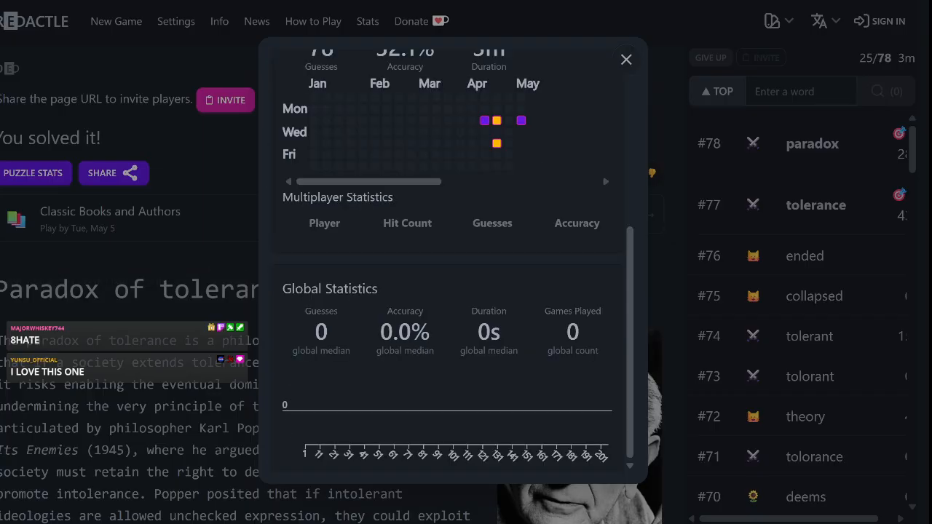
{"action": "left_click", "coordinate": [626, 60]}
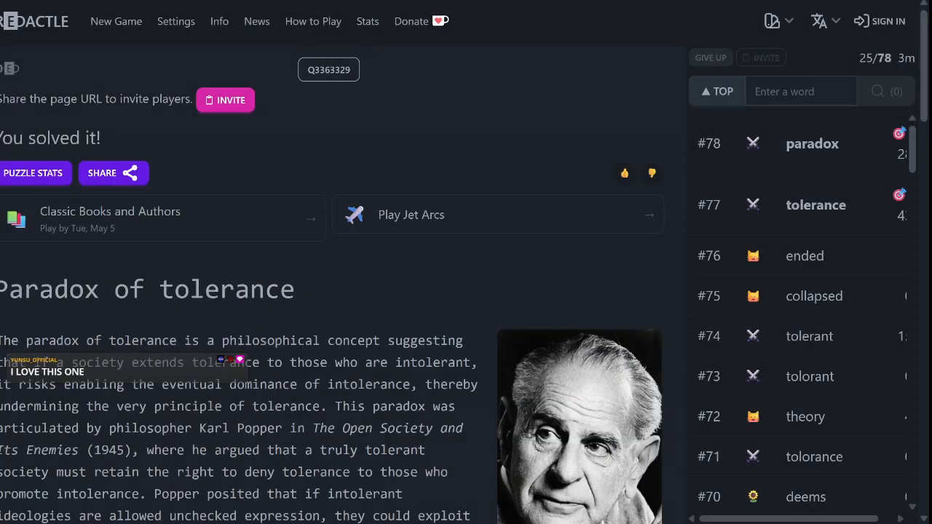
{"action": "scroll", "coordinate": [408, 284], "scroll_direction": "down", "scroll_amount": 3}
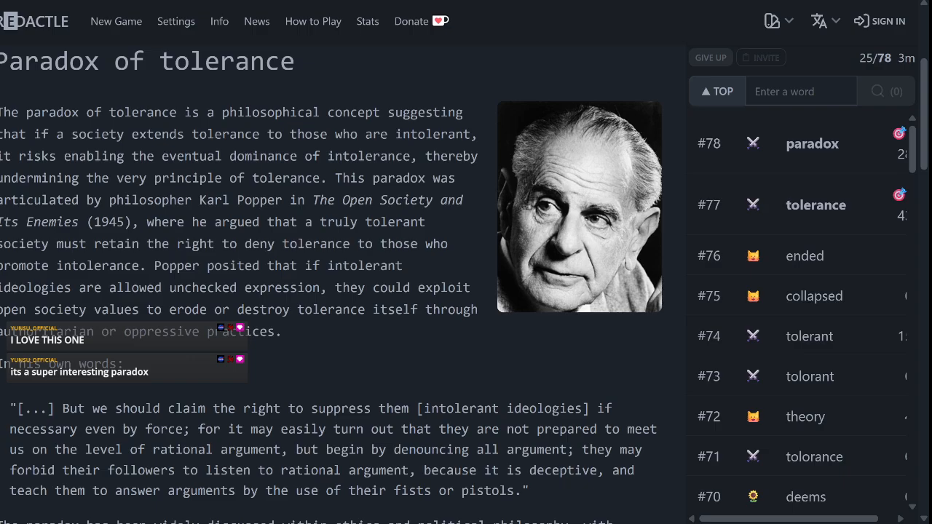
{"action": "scroll", "coordinate": [327, 284], "scroll_direction": "down", "scroll_amount": 2}
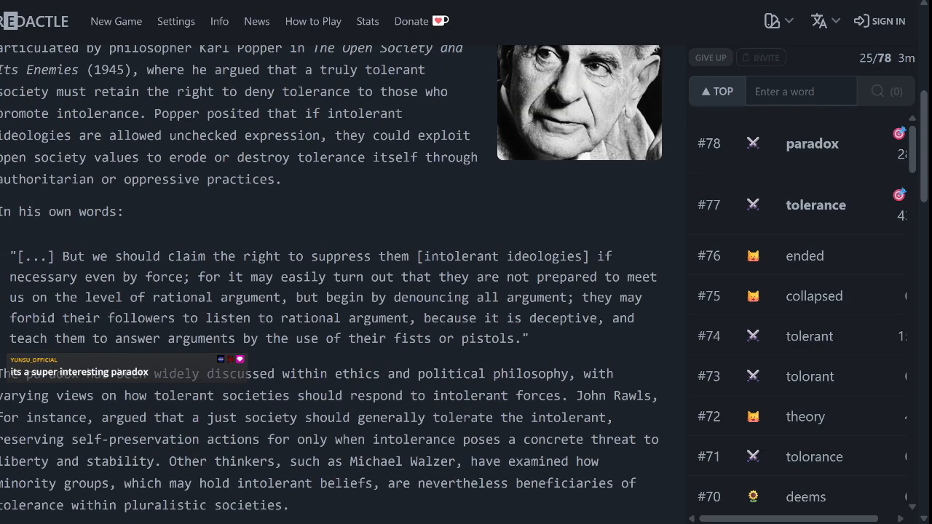
{"action": "scroll", "coordinate": [327, 284], "scroll_direction": "down", "scroll_amount": 2}
{"action": "scroll", "coordinate": [328, 283], "scroll_direction": "down", "scroll_amount": 7}
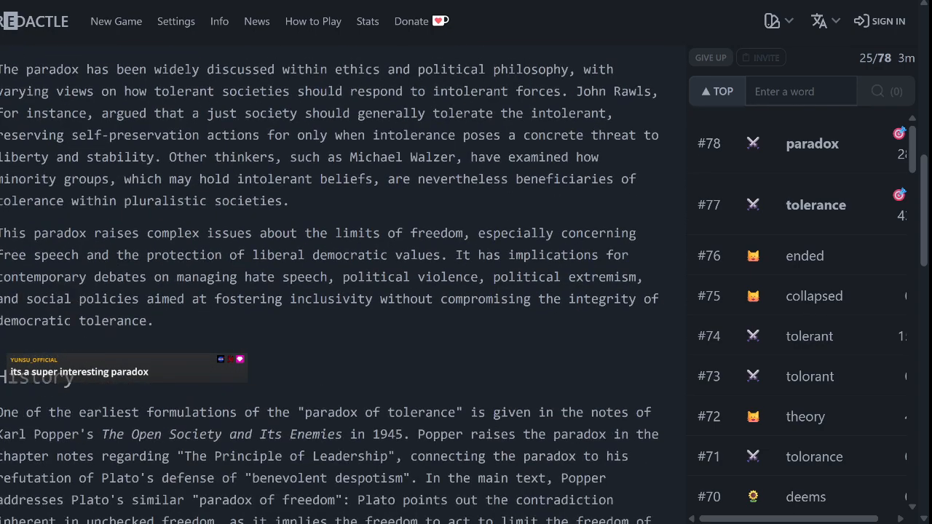
{"action": "scroll", "coordinate": [327, 284], "scroll_direction": "down", "scroll_amount": 9}
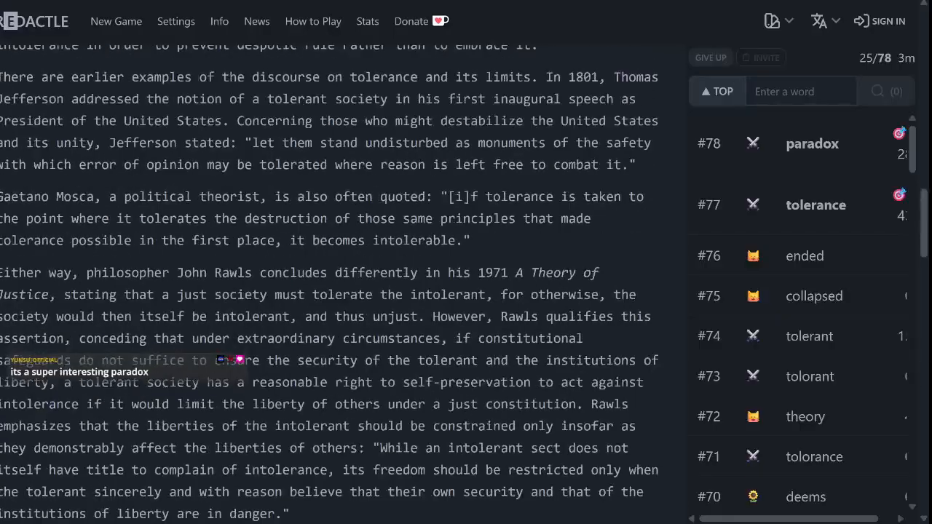
{"action": "scroll", "coordinate": [328, 284], "scroll_direction": "up", "scroll_amount": 17}
{"action": "scroll", "coordinate": [328, 284], "scroll_direction": "up", "scroll_amount": 2}
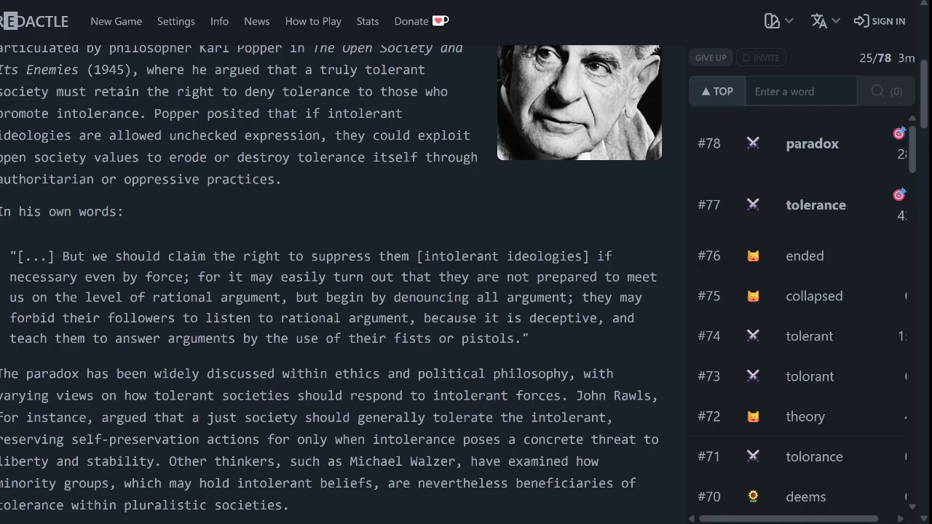
{"action": "scroll", "coordinate": [327, 284], "scroll_direction": "up", "scroll_amount": 2}
{"action": "scroll", "coordinate": [327, 284], "scroll_direction": "up", "scroll_amount": 1}
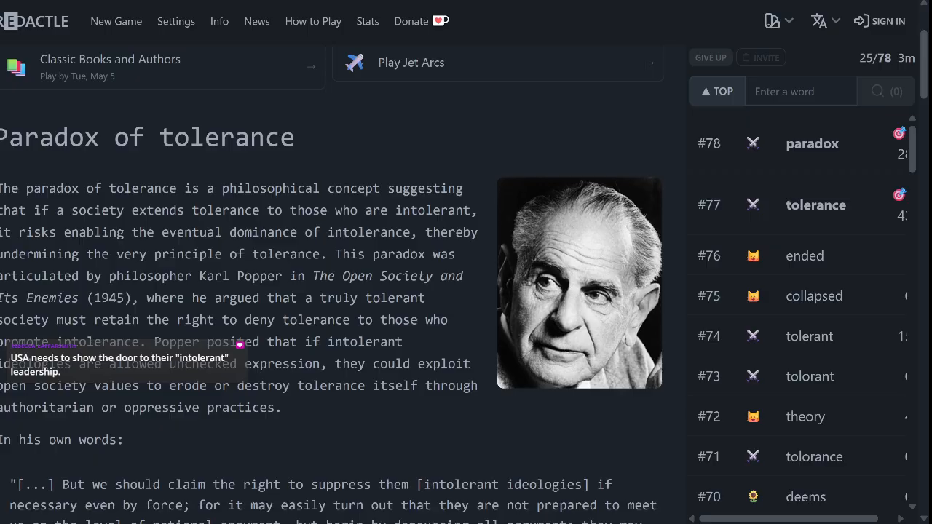
{"action": "scroll", "coordinate": [328, 291], "scroll_direction": "down", "scroll_amount": 14}
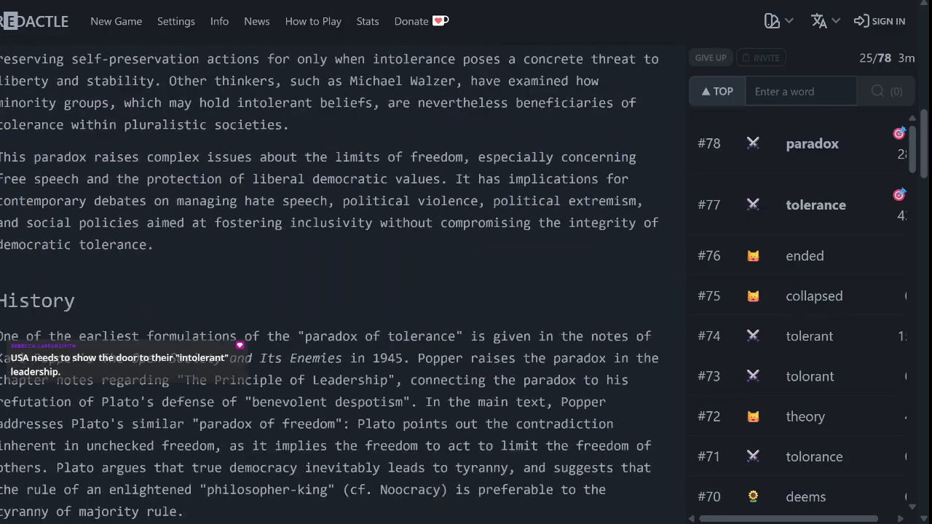
Read the rest of the revealed Paradox of tolerance article, including Exact formulations, Homophily and intolerance, the democracy paradox and freedom of speech sections
{"action": "scroll", "coordinate": [328, 291], "scroll_direction": "down", "scroll_amount": 10}
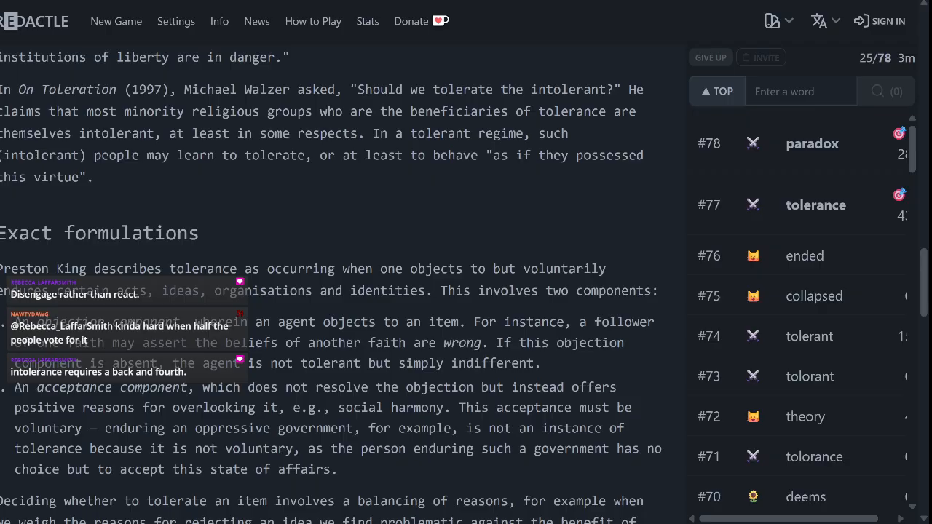
{"action": "scroll", "coordinate": [335, 292], "scroll_direction": "down", "scroll_amount": 3}
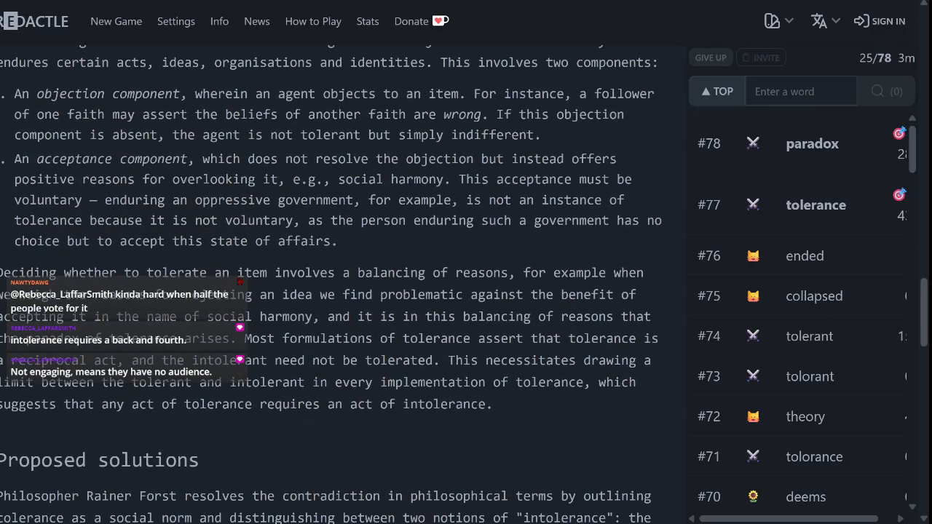
{"action": "scroll", "coordinate": [335, 291], "scroll_direction": "down", "scroll_amount": 10}
{"action": "scroll", "coordinate": [335, 292], "scroll_direction": "down", "scroll_amount": 20}
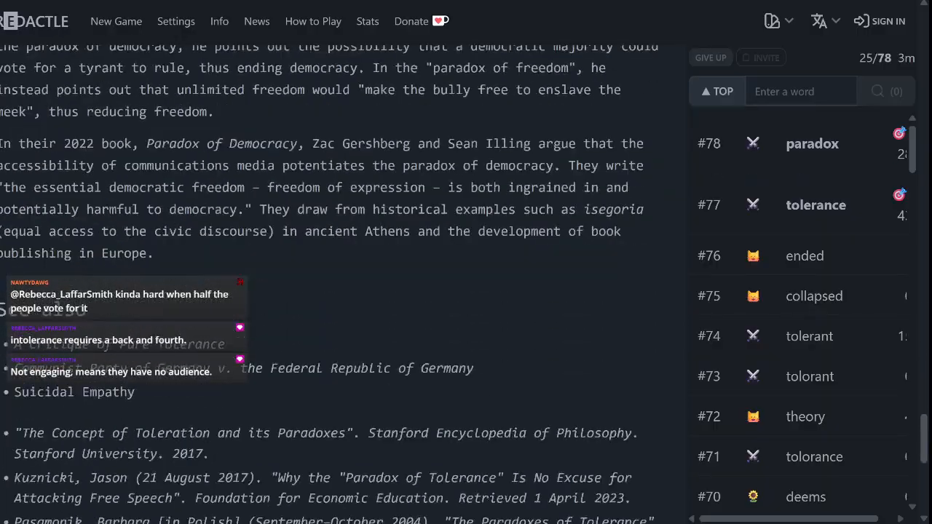
{"action": "scroll", "coordinate": [335, 291], "scroll_direction": "down", "scroll_amount": 8}
{"action": "scroll", "coordinate": [335, 291], "scroll_direction": "up", "scroll_amount": 17}
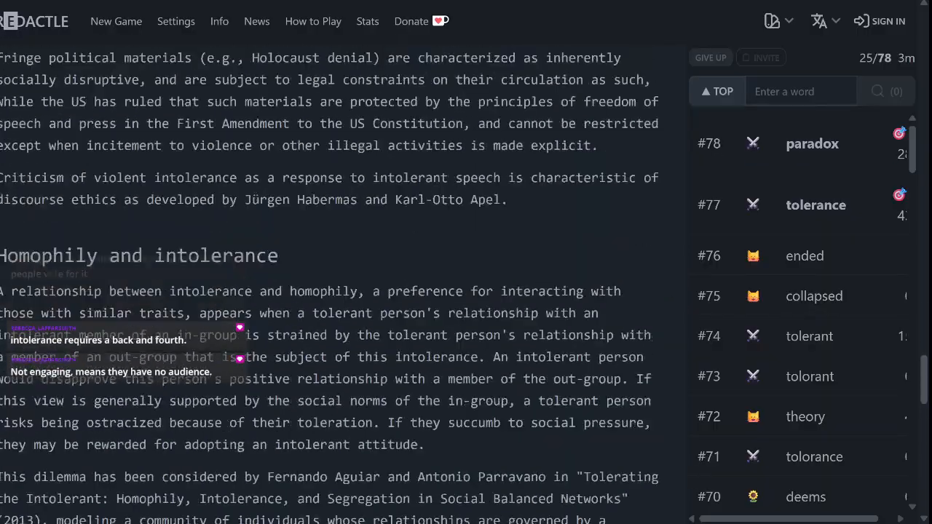
{"action": "scroll", "coordinate": [335, 291], "scroll_direction": "down", "scroll_amount": 3}
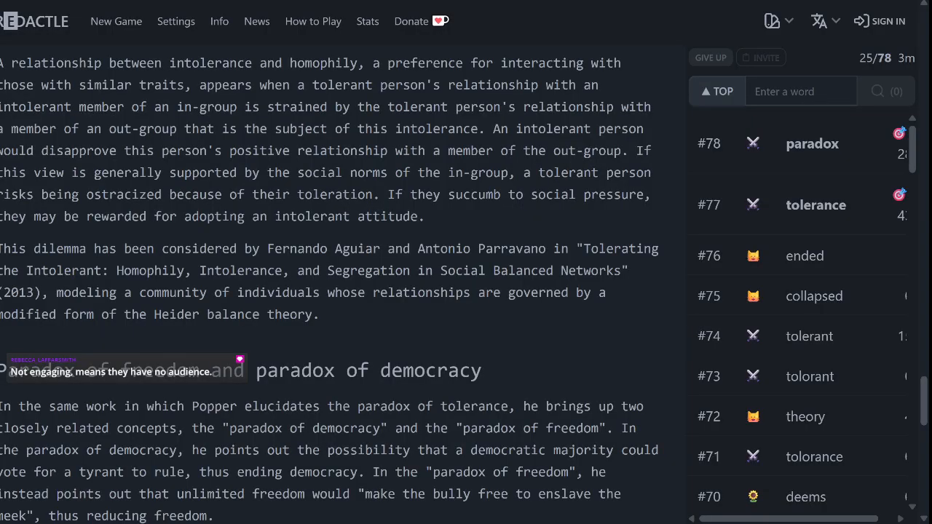
{"action": "left_click_drag", "start_coordinate": [267, 370], "coordinate": [436, 370]}
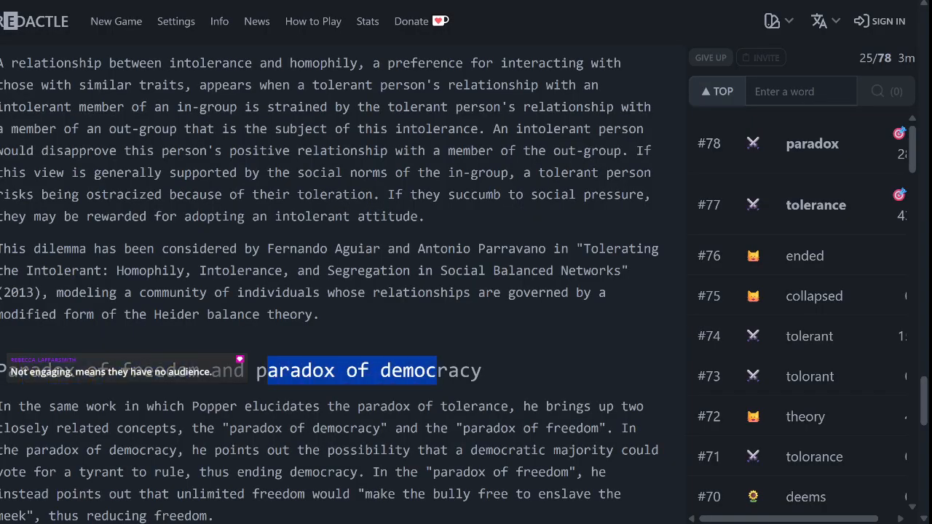
{"action": "scroll", "coordinate": [335, 291], "scroll_direction": "up", "scroll_amount": 3}
{"action": "scroll", "coordinate": [335, 291], "scroll_direction": "up", "scroll_amount": 5}
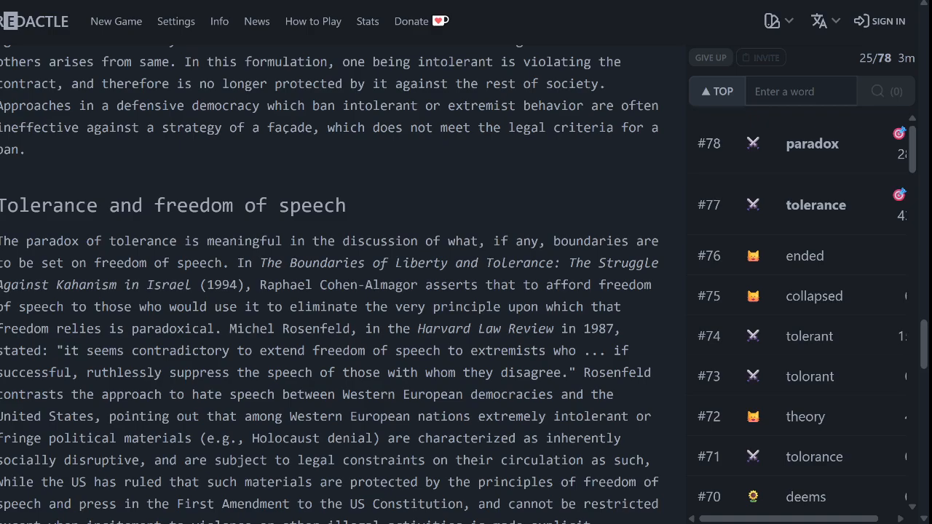
{"action": "scroll", "coordinate": [335, 291], "scroll_direction": "up", "scroll_amount": 1}
{"action": "scroll", "coordinate": [335, 291], "scroll_direction": "down", "scroll_amount": 1}
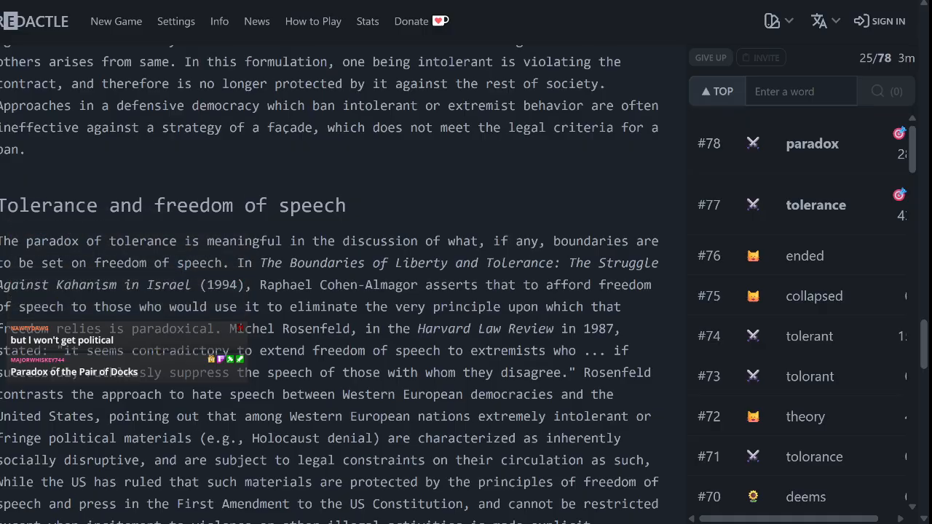
Switch to the Untitled Witch screenplay and reread scene 84 from its heading through Hélène and Margaret's dialogue to the outline notes
{"action": "key", "text": "ctrl+Tab"}
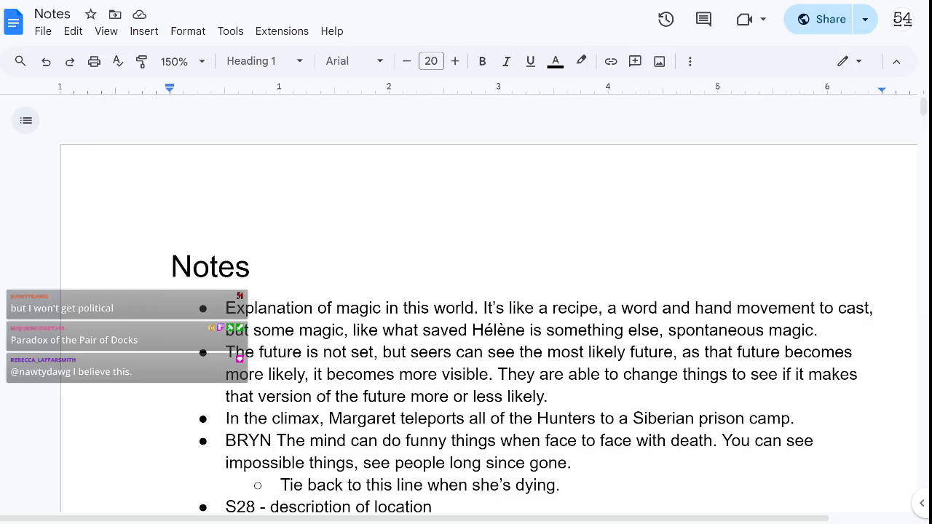
{"action": "key", "text": "ctrl+Tab"}
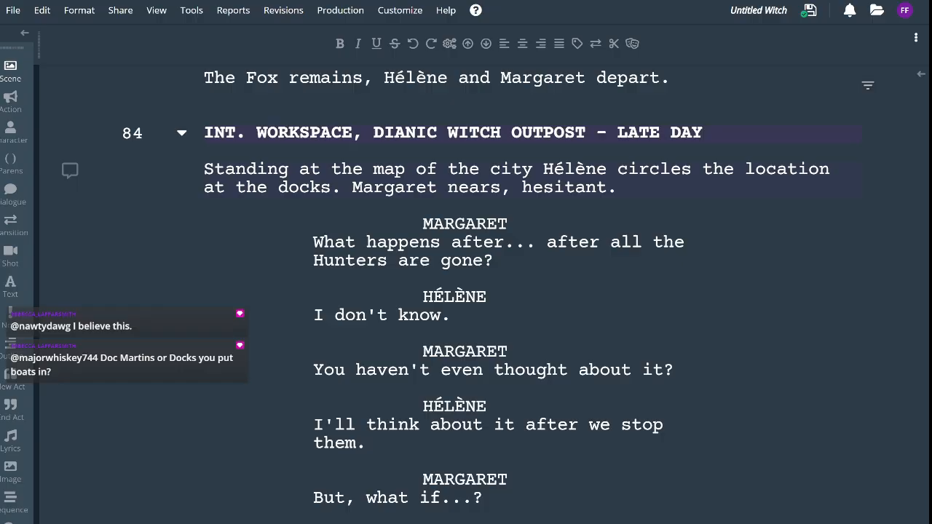
{"action": "scroll", "coordinate": [466, 292], "scroll_direction": "up", "scroll_amount": 3}
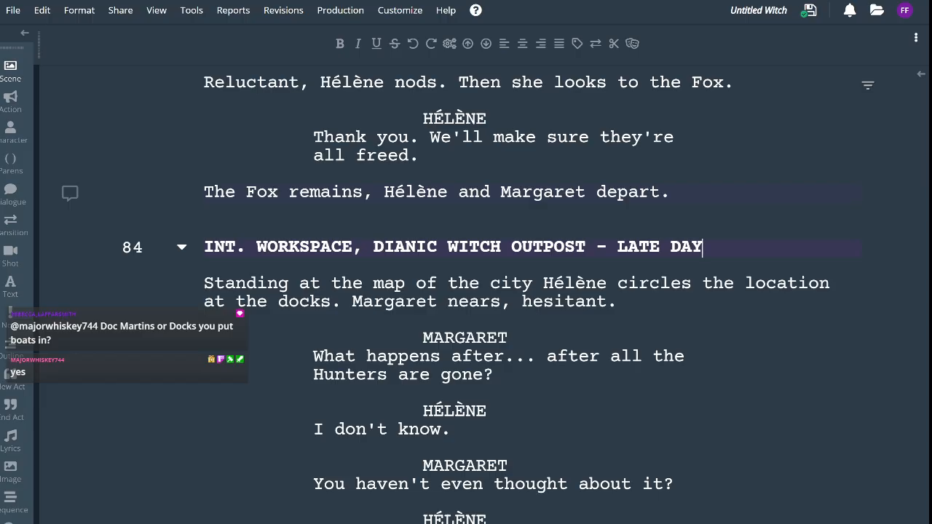
{"action": "scroll", "coordinate": [466, 291], "scroll_direction": "down", "scroll_amount": 3}
{"action": "scroll", "coordinate": [466, 291], "scroll_direction": "up", "scroll_amount": 2}
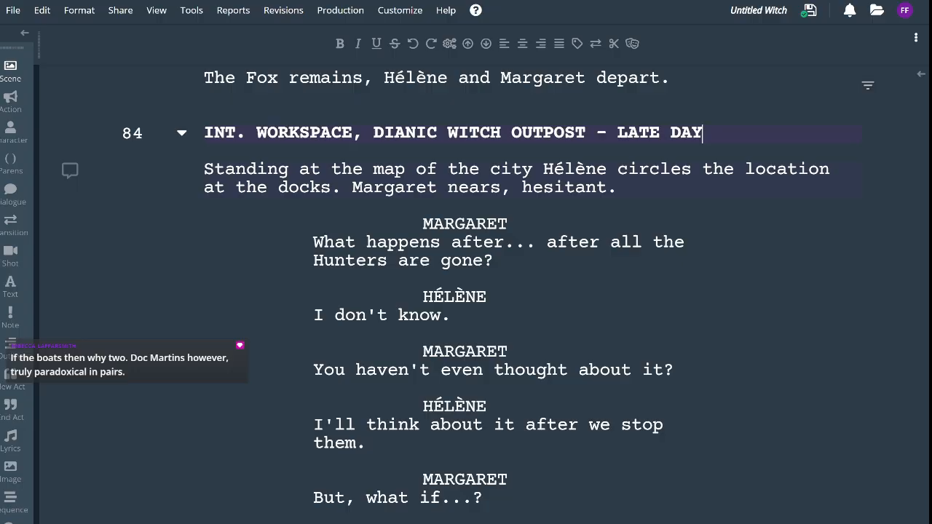
{"action": "scroll", "coordinate": [480, 218], "scroll_direction": "down", "scroll_amount": 3}
{"action": "scroll", "coordinate": [484, 291], "scroll_direction": "down", "scroll_amount": 8}
{"action": "scroll", "coordinate": [484, 291], "scroll_direction": "up", "scroll_amount": 10}
{"action": "scroll", "coordinate": [484, 222], "scroll_direction": "up", "scroll_amount": 2}
{"action": "scroll", "coordinate": [484, 222], "scroll_direction": "down", "scroll_amount": 2}
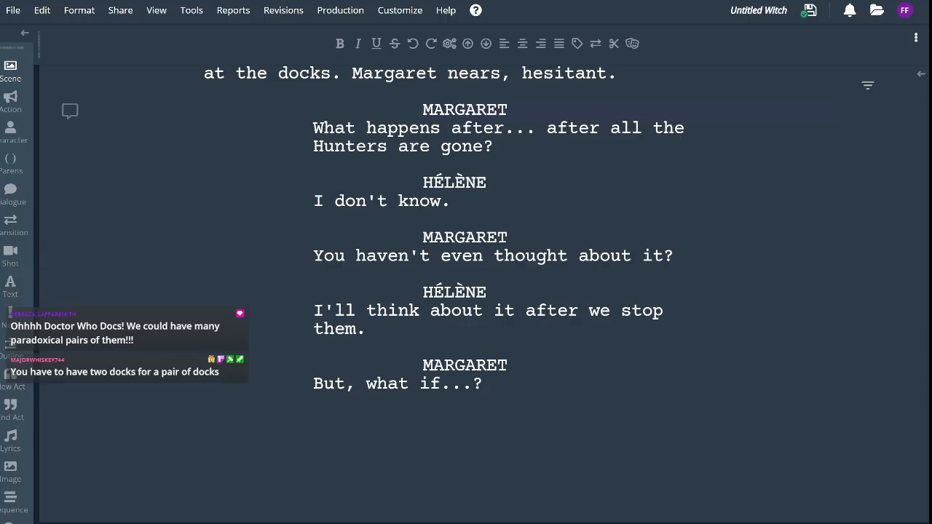
{"action": "scroll", "coordinate": [553, 219], "scroll_direction": "down", "scroll_amount": 1}
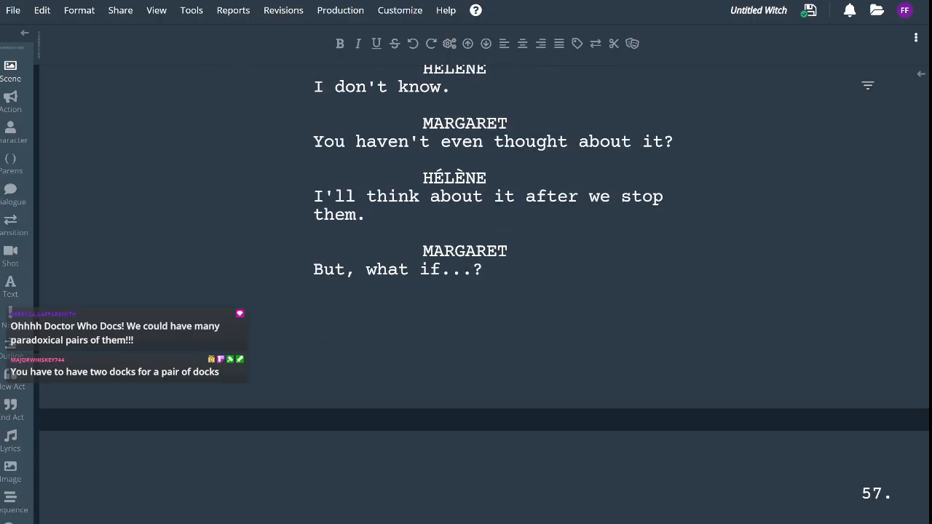
{"action": "scroll", "coordinate": [554, 218], "scroll_direction": "up", "scroll_amount": 2}
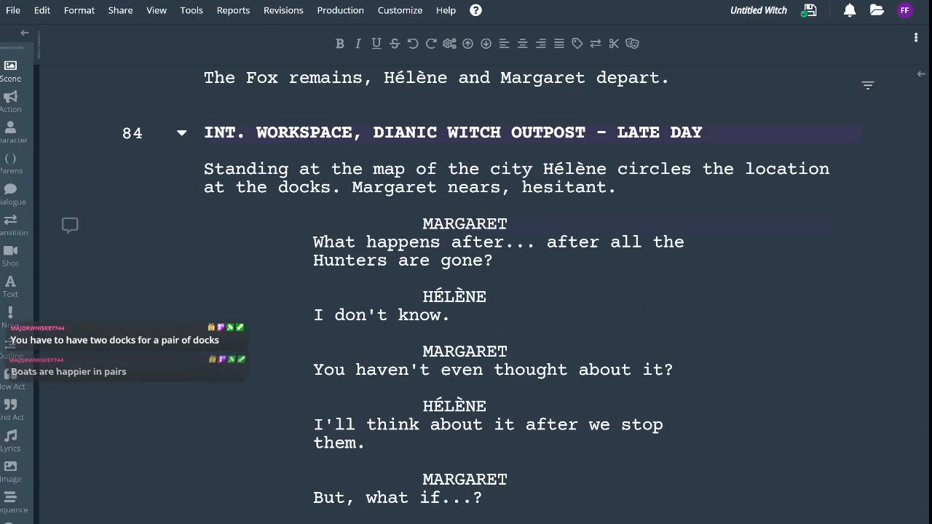
{"action": "scroll", "coordinate": [510, 291], "scroll_direction": "down", "scroll_amount": 2}
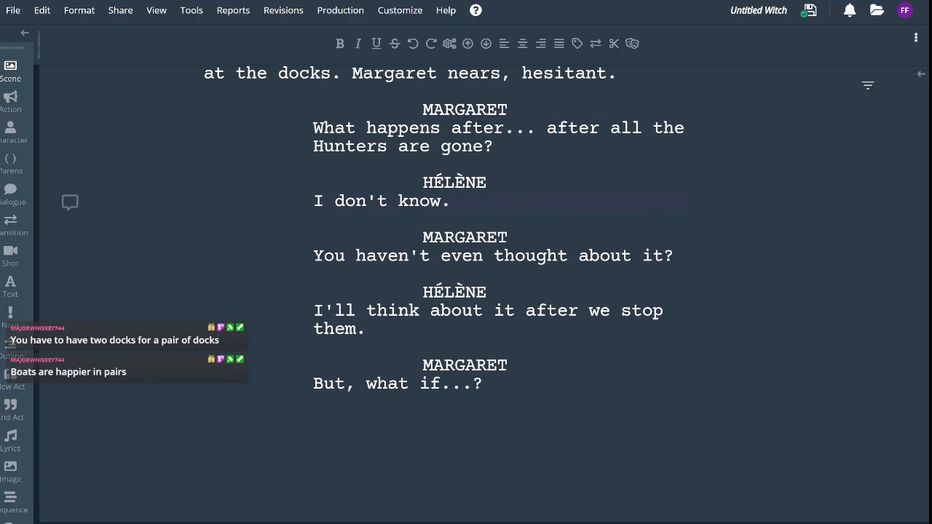
{"action": "scroll", "coordinate": [484, 291], "scroll_direction": "down", "scroll_amount": 5}
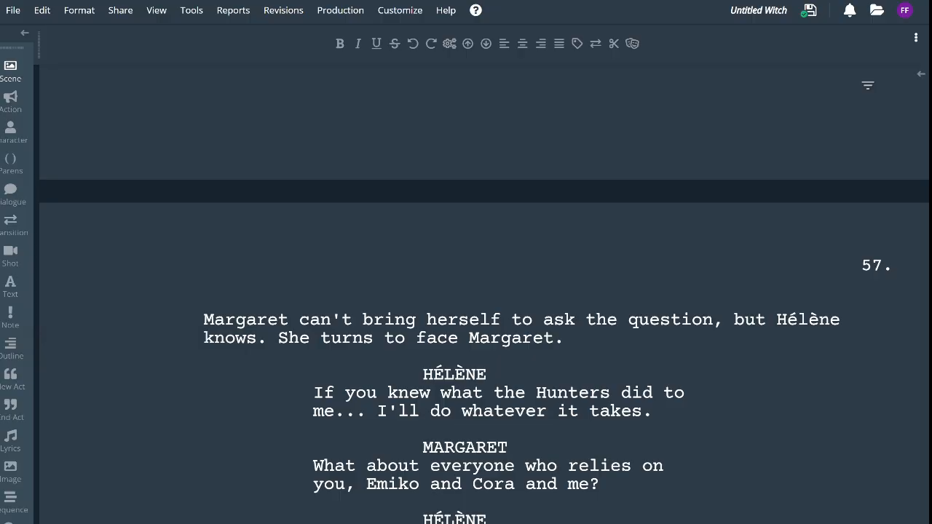
{"action": "scroll", "coordinate": [484, 291], "scroll_direction": "down", "scroll_amount": 5}
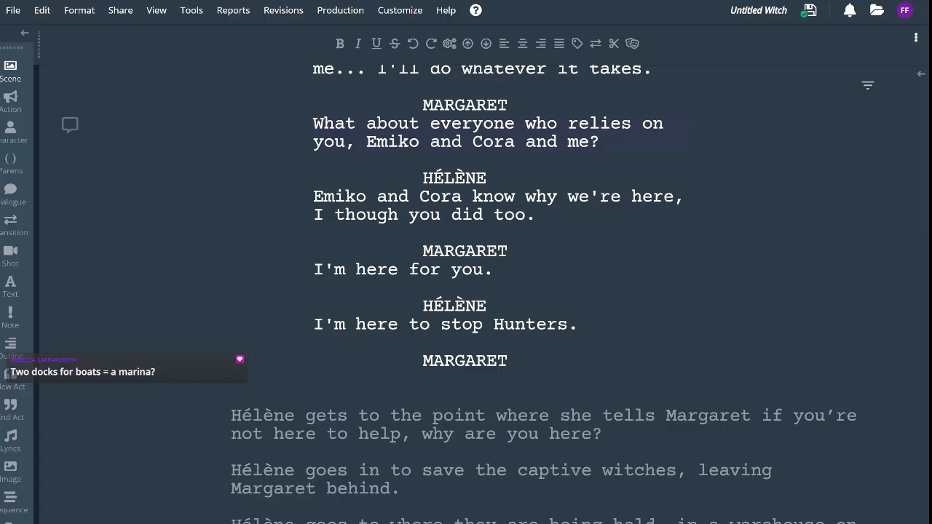
Delete the empty MARGARET dialogue cue that follows Hélène's line "I'm here to stop Hunters."
{"action": "key", "text": "Down"}
{"action": "key", "text": "Down"}
{"action": "key", "text": "Down"}
{"action": "key", "text": "Down"}
{"action": "key", "text": "Down"}
{"action": "key", "text": "Down"}
{"action": "key", "text": "Down"}
{"action": "key", "text": "Down"}
{"action": "key", "text": "Down"}
{"action": "key", "text": "Down"}
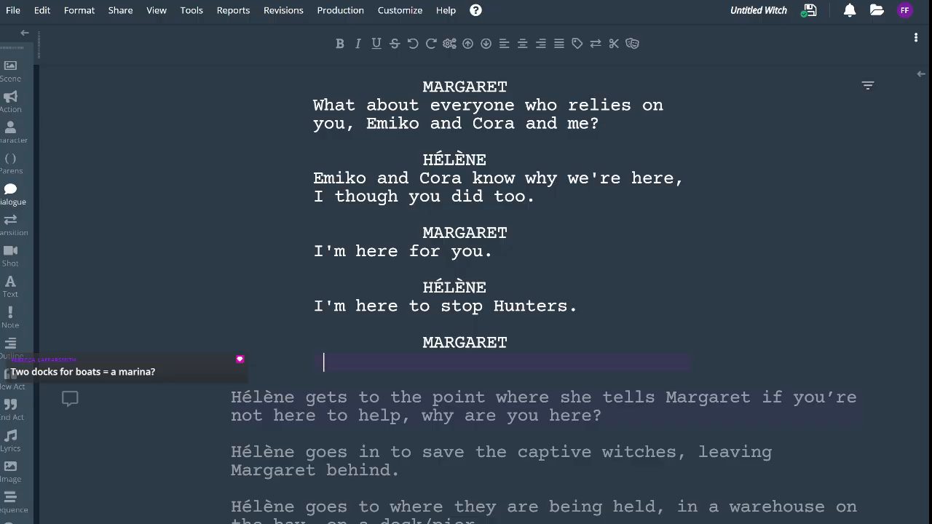
{"action": "key", "text": "shift+Up"}
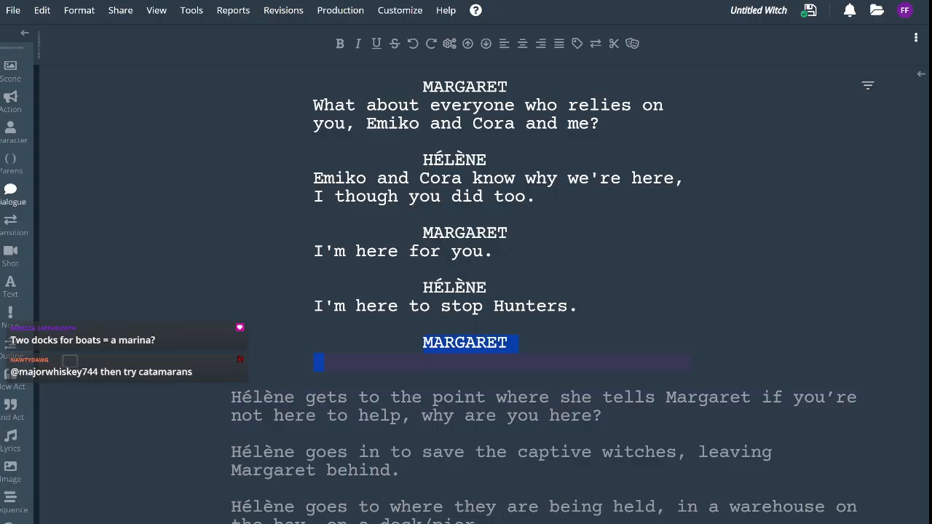
{"action": "key", "text": "BackSpace"}
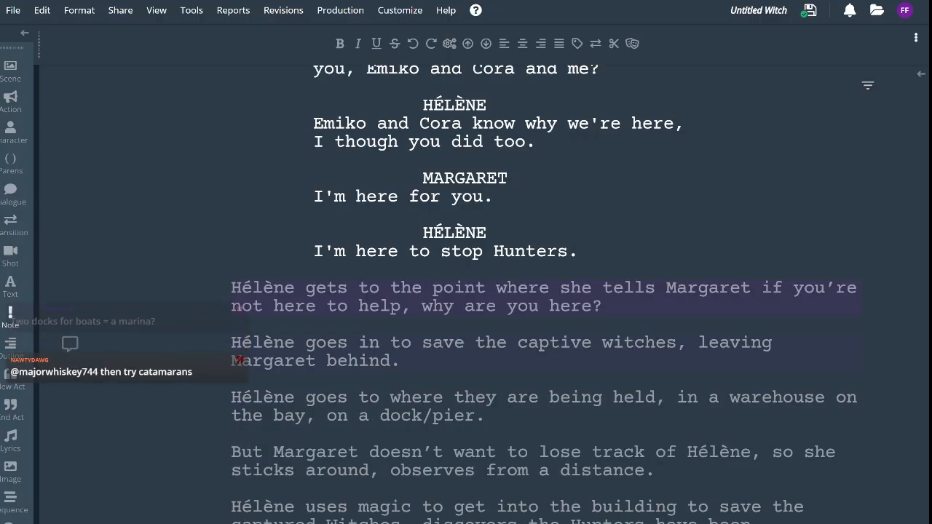
Add the action line "Margaret goes to respond, but stops hearing the door open." after Hélène's last dialogue
{"action": "key", "text": "Left"}
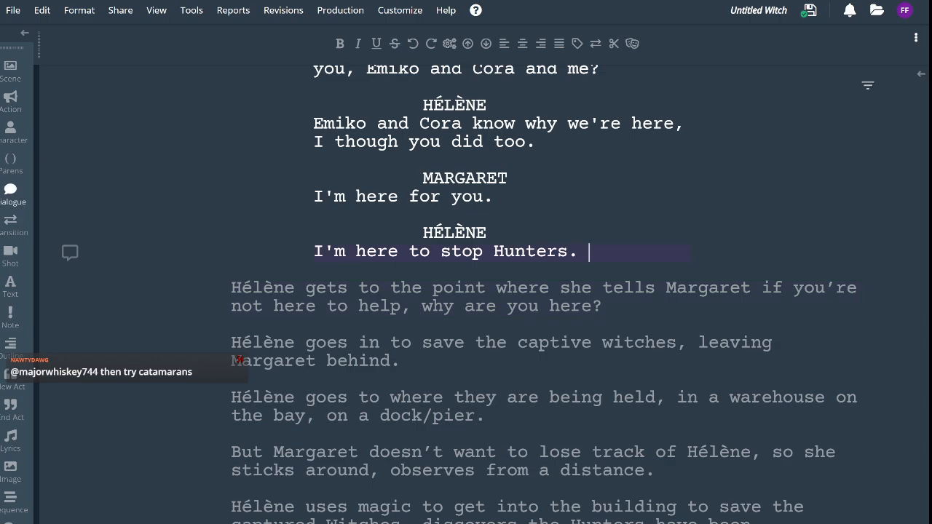
{"action": "key", "text": "Return"}
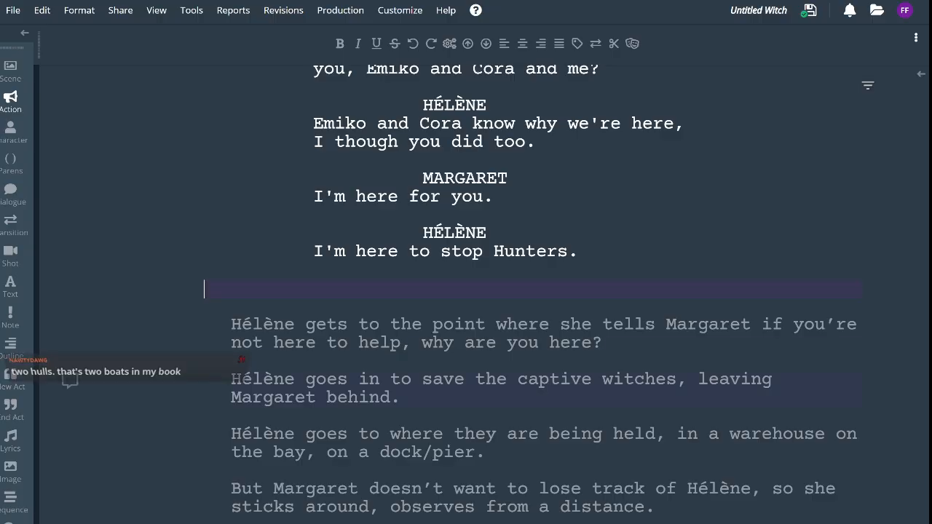
{"action": "type", "text": "Margar"}
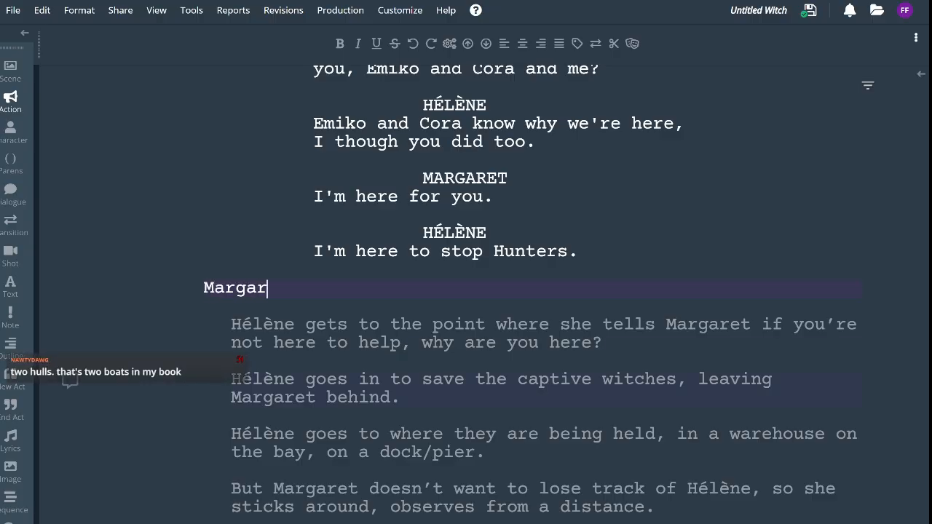
{"action": "type", "text": "et goes to r"}
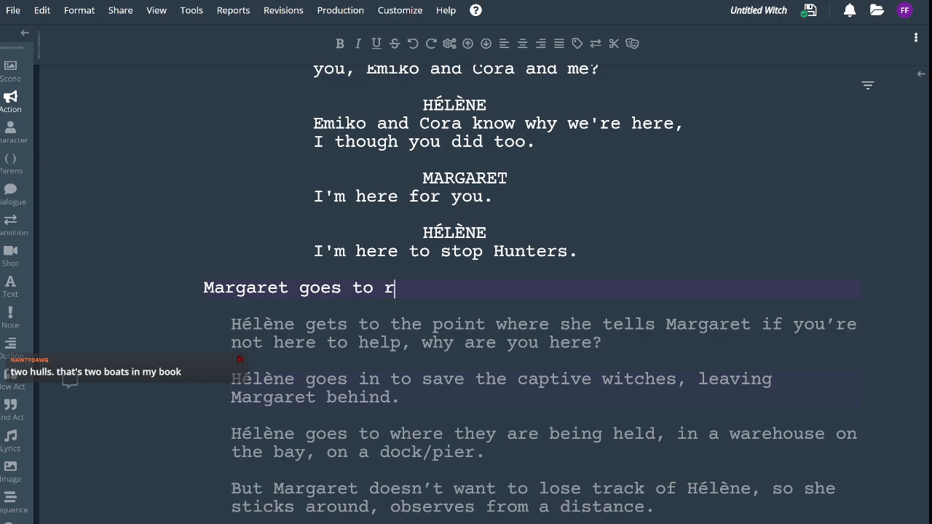
{"action": "type", "text": "espond, but stope"}
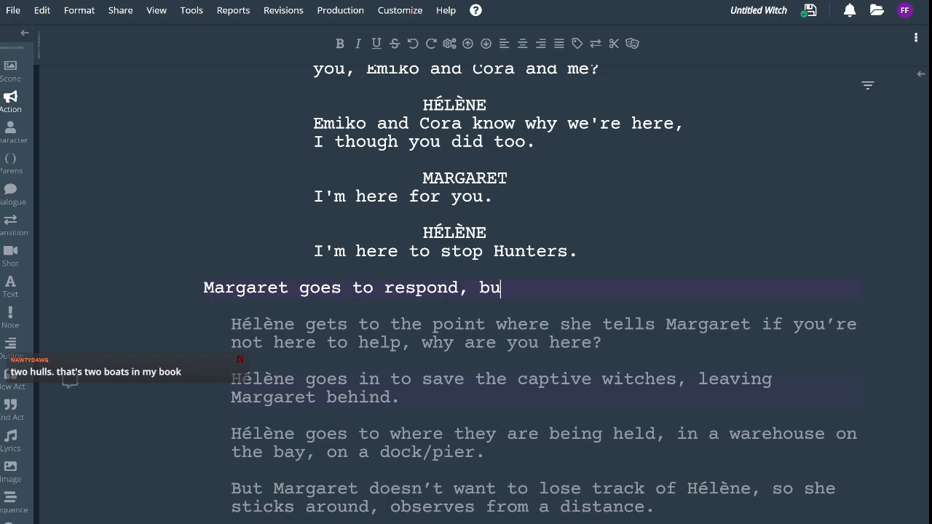
{"action": "key", "text": "BackSpace"}
{"action": "key", "text": "BackSpace"}
{"action": "type", "text": "s "}
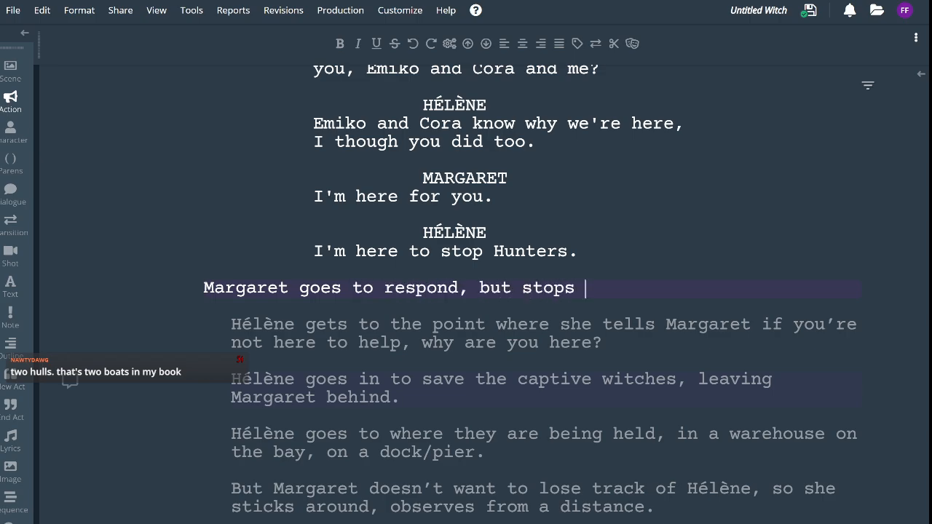
{"action": "type", "text": "heer"}
{"action": "key", "text": "BackSpace"}
{"action": "key", "text": "BackSpace"}
{"action": "key", "text": "BackSpace"}
{"action": "key", "text": "BackSpace"}
{"action": "key", "text": "BackSpace"}
{"action": "type", "text": "hearing th"}
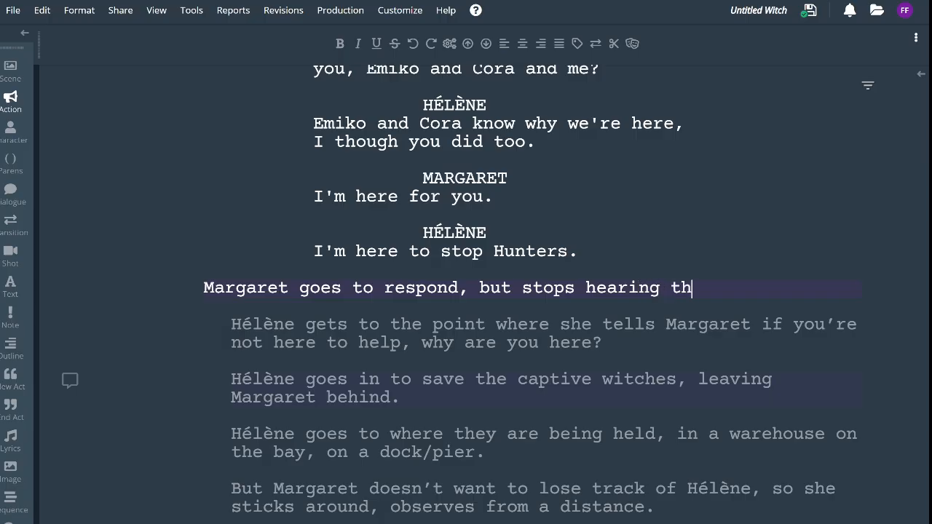
{"action": "type", "text": "e door open."}
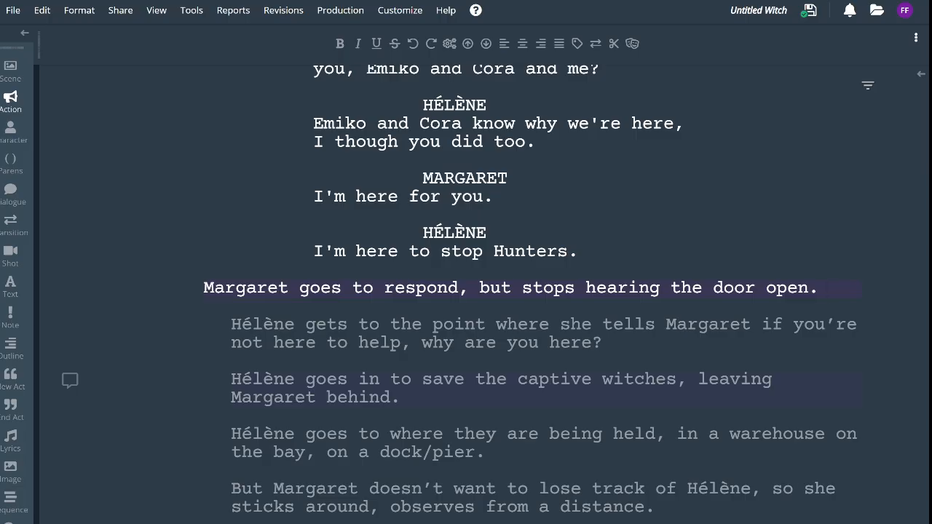
Undo the stray Redactle link pasted into the action line and copy the name "Hélène" from the action paragraph opening page 57
{"action": "type", "text": "https://redactle.net/en/g/uninterested-mushy-china"}
{"action": "key", "text": "ctrl+z"}
{"action": "scroll", "coordinate": [484, 291], "scroll_direction": "up", "scroll_amount": 5}
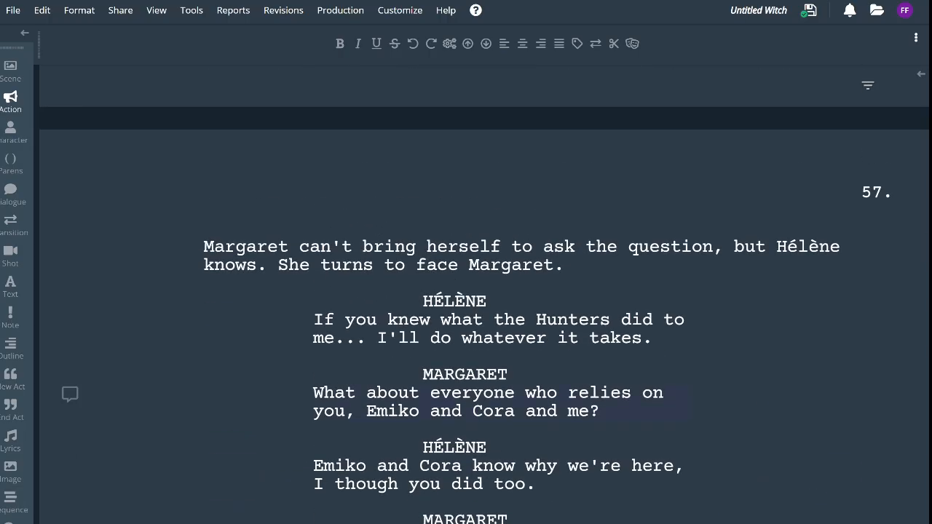
{"action": "left_click_drag", "start_coordinate": [840, 248], "coordinate": [777, 247]}
{"action": "key", "text": "ctrl+c"}
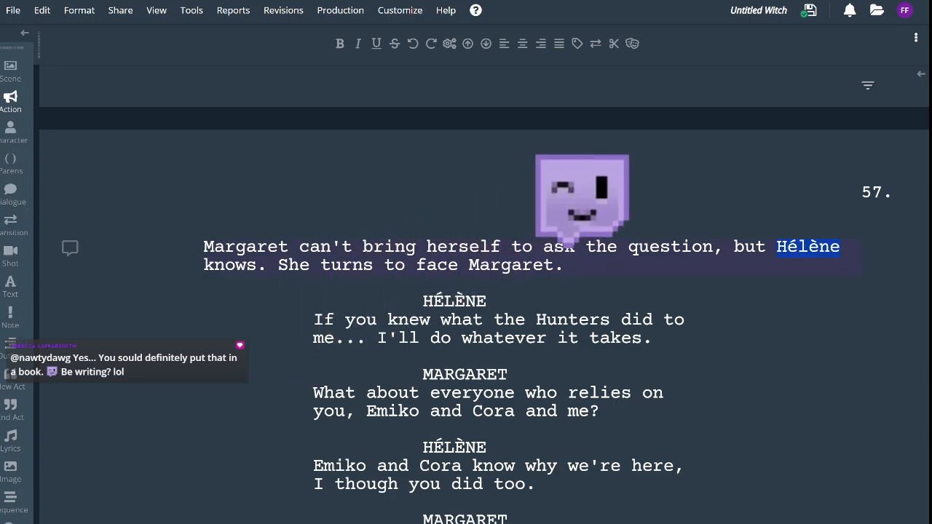
Continue the action paragraph after "hearing the door open." with "Hélène and Margaret look to door to find: Emiko and CORA enter."
{"action": "scroll", "coordinate": [484, 313], "scroll_direction": "down", "scroll_amount": 6}
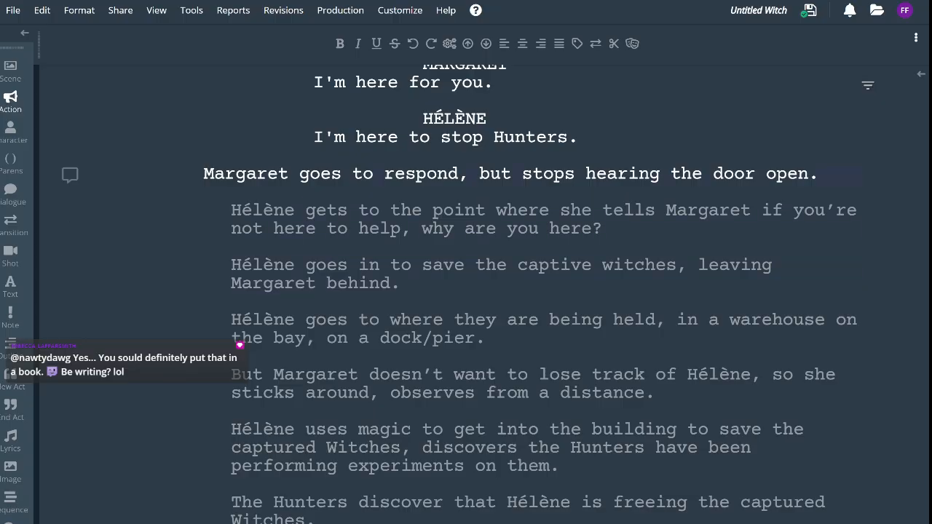
{"action": "left_click", "coordinate": [830, 174]}
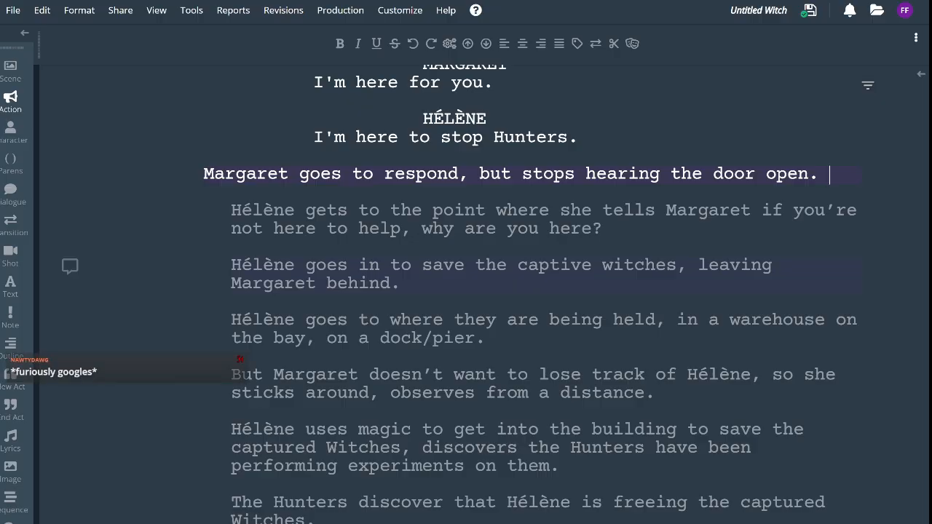
{"action": "key", "text": "ctrl"}
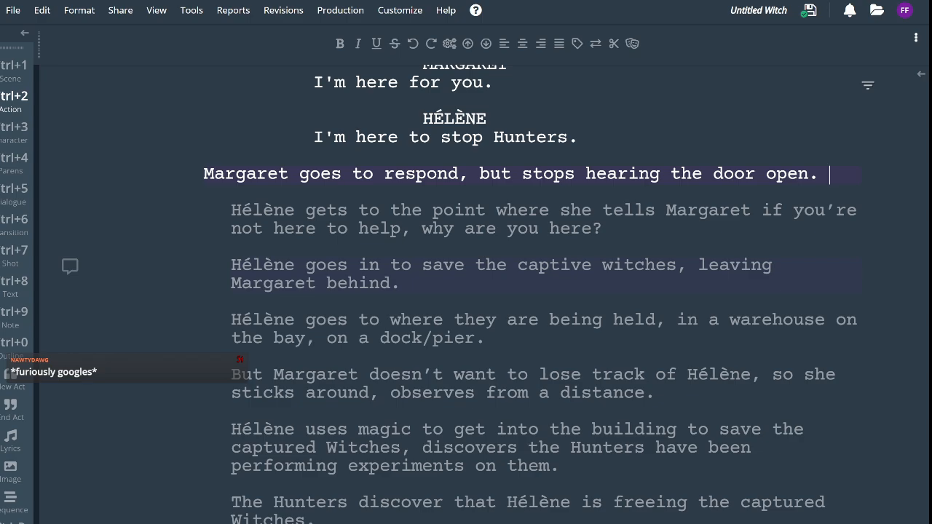
{"action": "key", "text": "shift+Return"}
{"action": "key", "text": "ctrl+v"}
{"action": "type", "text": "a"}
{"action": "key", "text": "BackSpace"}
{"action": "type", "text": "and Mar"}
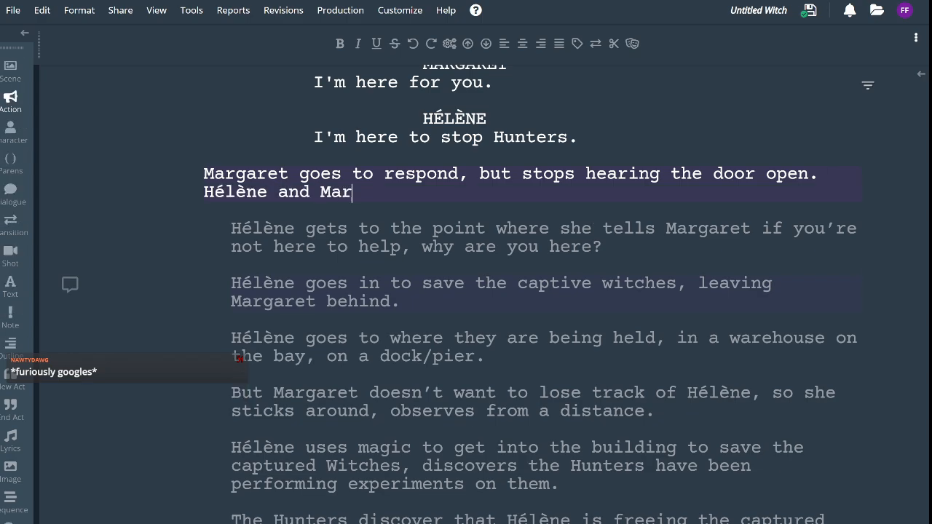
{"action": "type", "text": "garet look"}
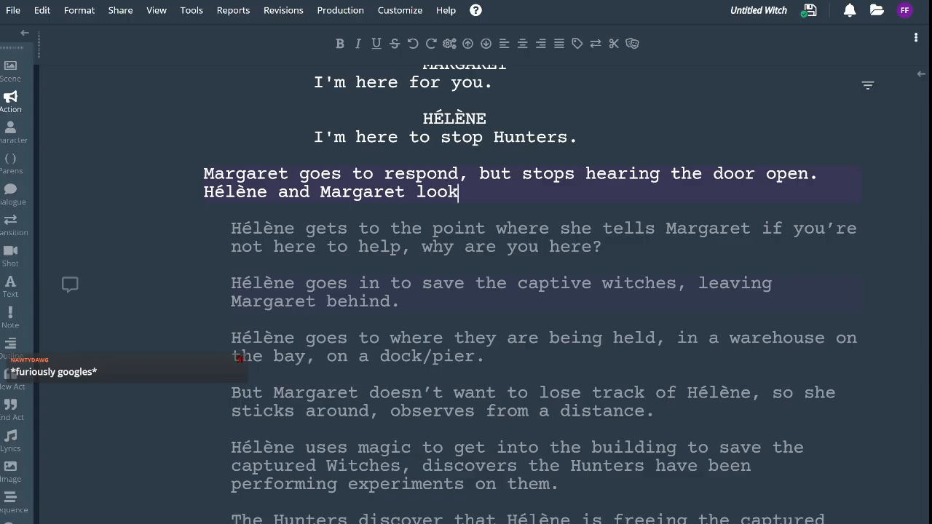
{"action": "type", "text": " to door to find"}
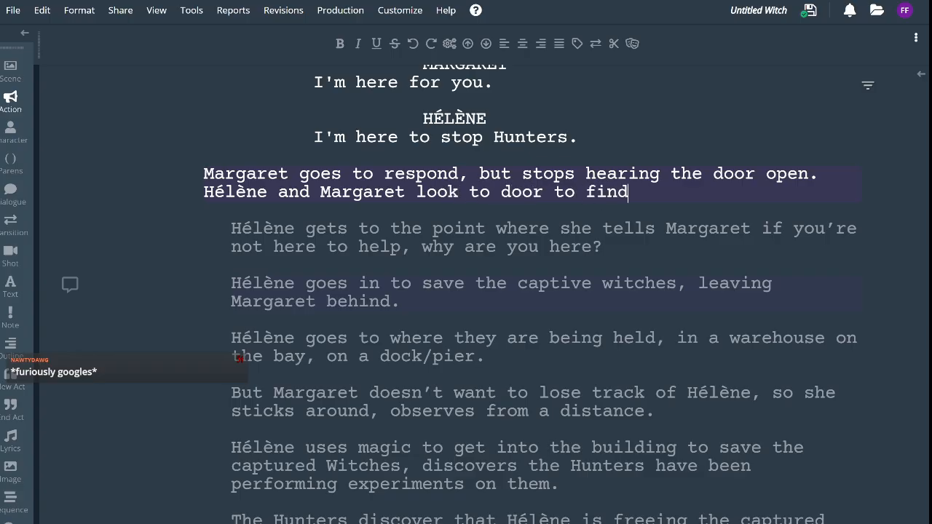
{"action": "type", "text": ": Emik o"}
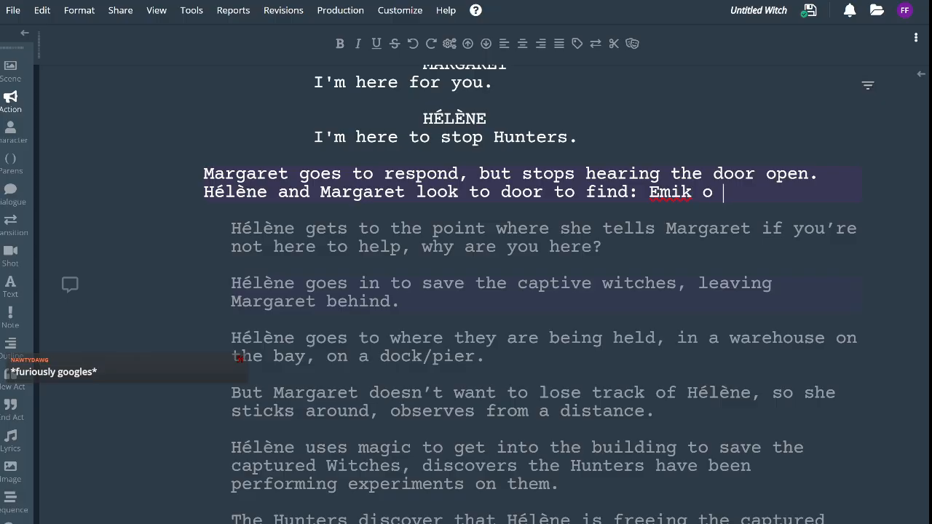
{"action": "key", "text": "BackSpace"}
{"action": "key", "text": "BackSpace"}
{"action": "key", "text": "BackSpace"}
{"action": "type", "text": "o and "}
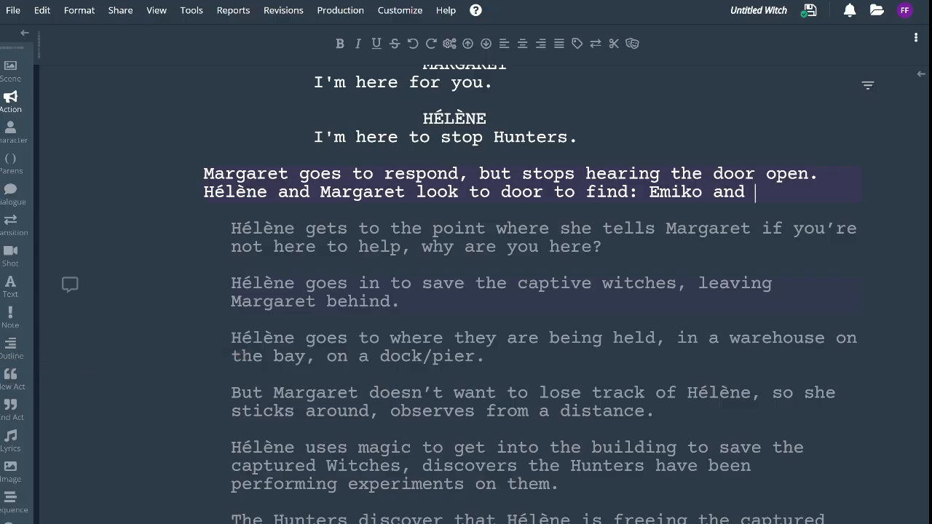
{"action": "type", "text": "CORA e"}
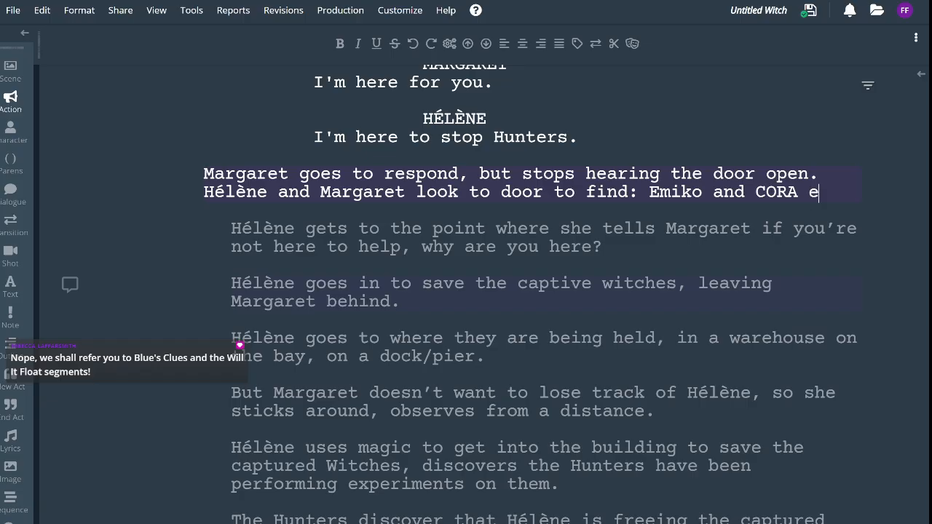
{"action": "type", "text": "nter."}
Add a new action paragraph reading "Cora is someone." below Emiko and Cora's entrance
{"action": "key", "text": "Return"}
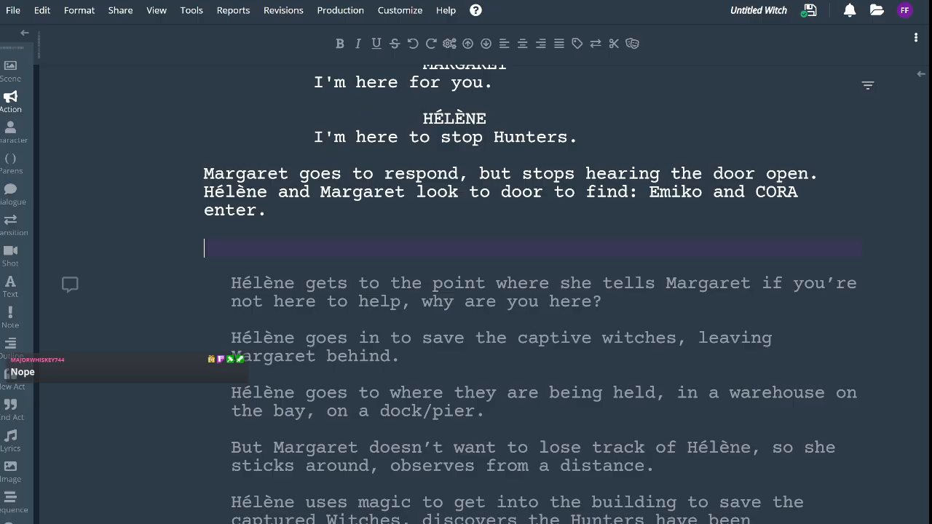
{"action": "type", "text": "Cora is "}
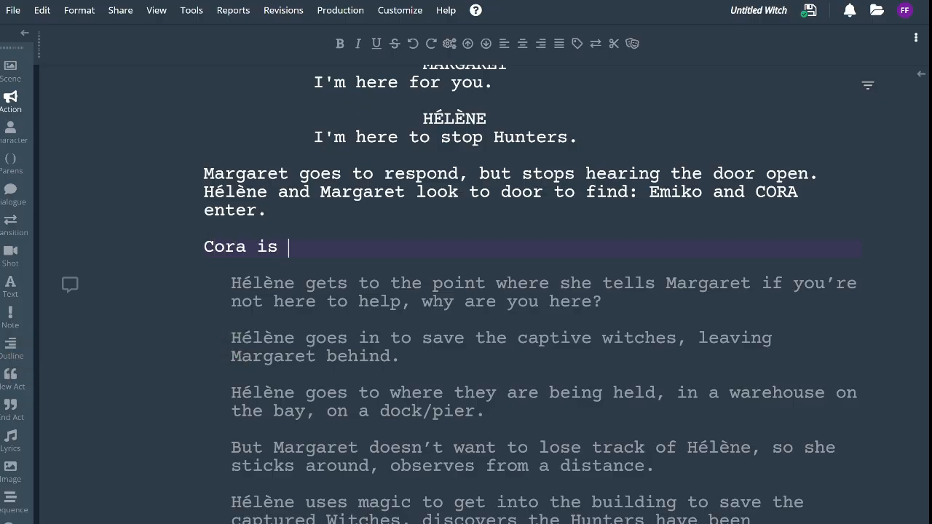
{"action": "type", "text": "someone"}
{"action": "key", "text": "Return"}
{"action": "key", "text": "BackSpace"}
{"action": "type", "text": "."}
Add an EMIKO character cue below Cora's description and begin her dialogue with "Nothing in"
{"action": "key", "text": "Return"}
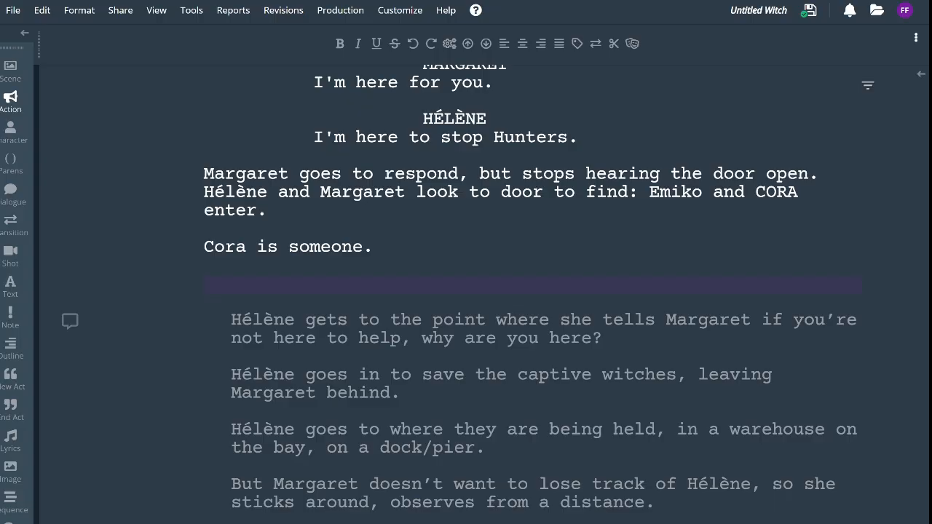
{"action": "key", "text": "Tab"}
{"action": "type", "text": "EMIKO"}
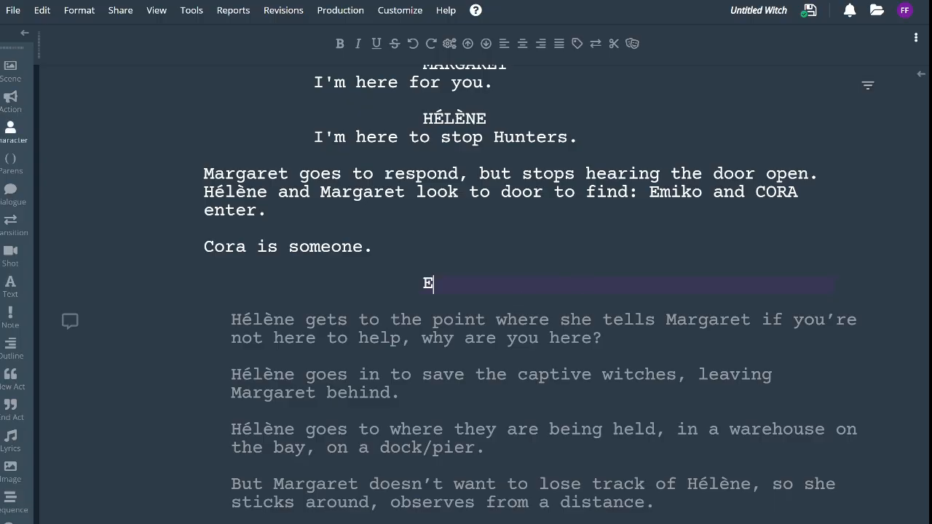
{"action": "key", "text": "Return"}
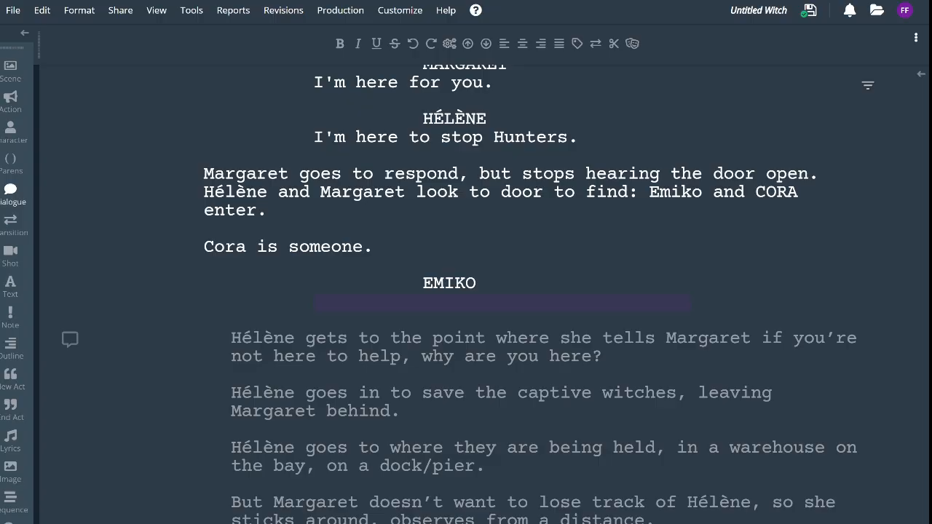
{"action": "type", "text": "Nothing in"}
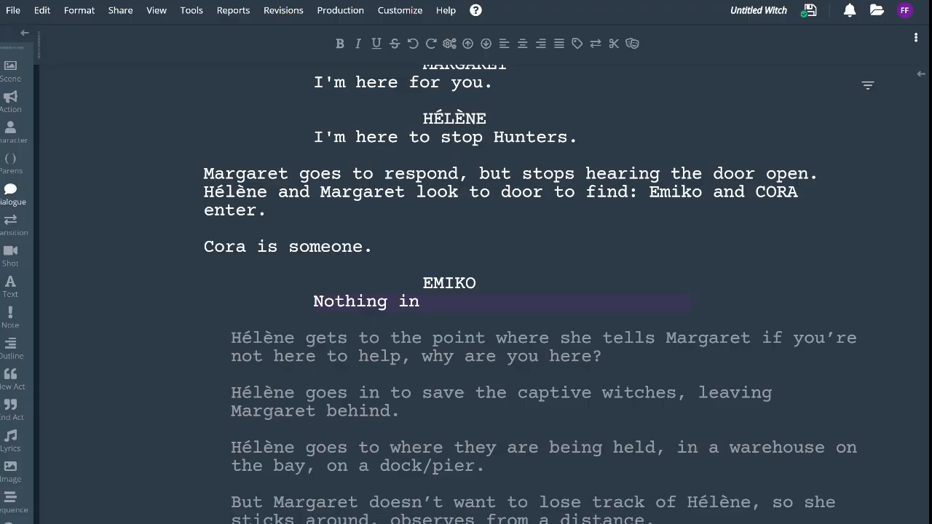
Search the web in a new browser tab for "san francisco neighborhood map"
{"action": "key", "text": "ctrl+t"}
{"action": "type", "text": "san francisco"}
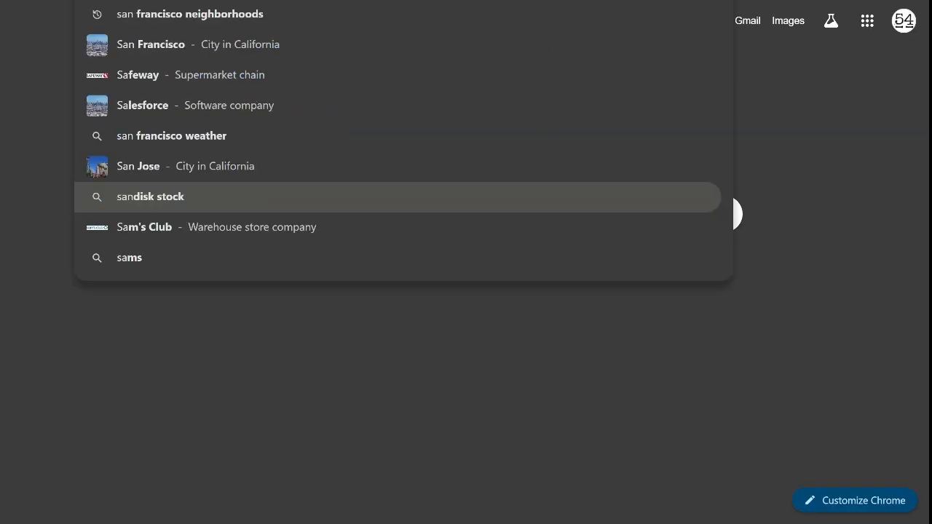
{"action": "type", "text": " neigh"}
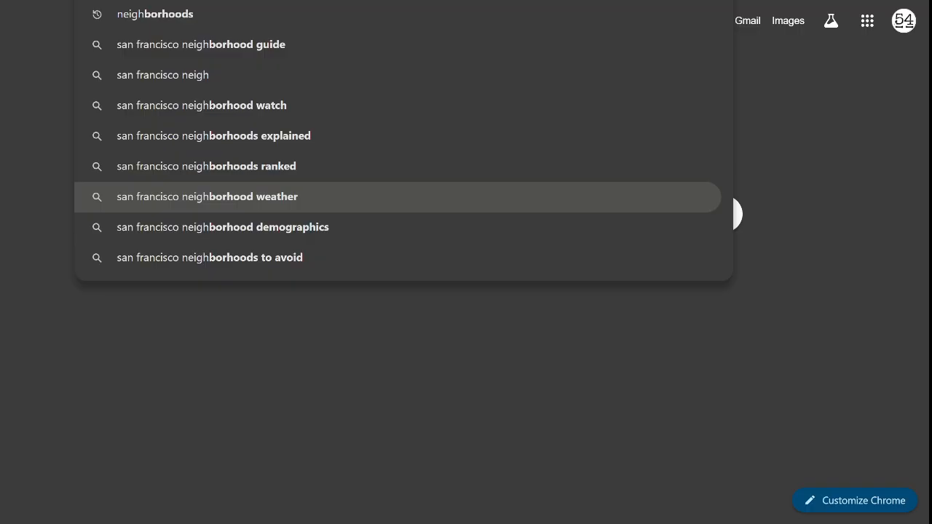
{"action": "type", "text": "borhood map"}
{"action": "key", "text": "Return"}
Change the web search to "san francisco neighborhood guide"
{"action": "double_click", "coordinate": [324, 36]}
{"action": "type", "text": "guide"}
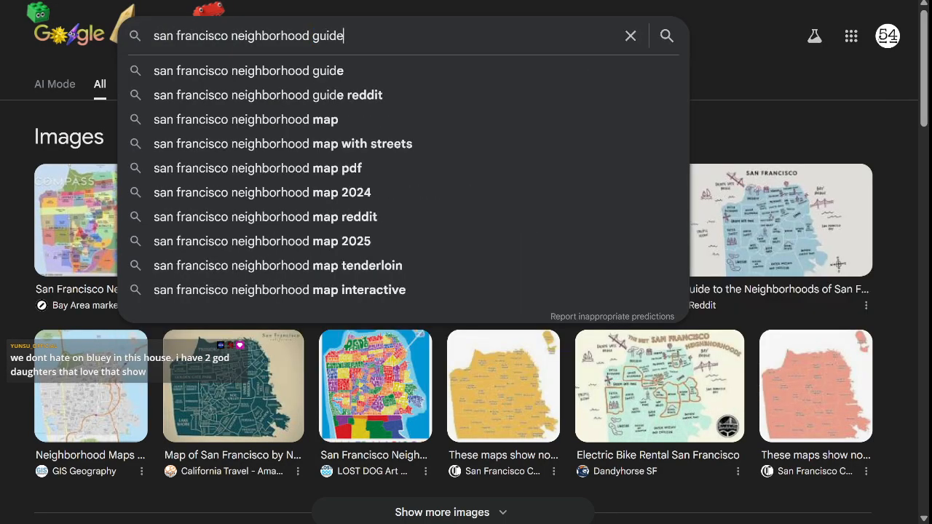
{"action": "key", "text": "Return"}
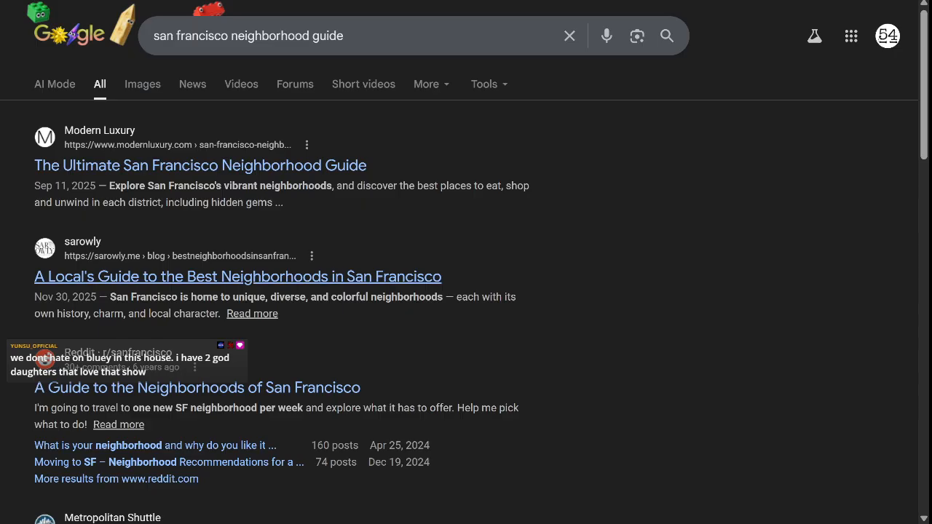
Skim the Reddit thread "A Guide to the Neighborhoods of San Francisco" and view the judgemental map of SF linked in its comments
{"action": "scroll", "coordinate": [218, 276], "scroll_direction": "down", "scroll_amount": 2}
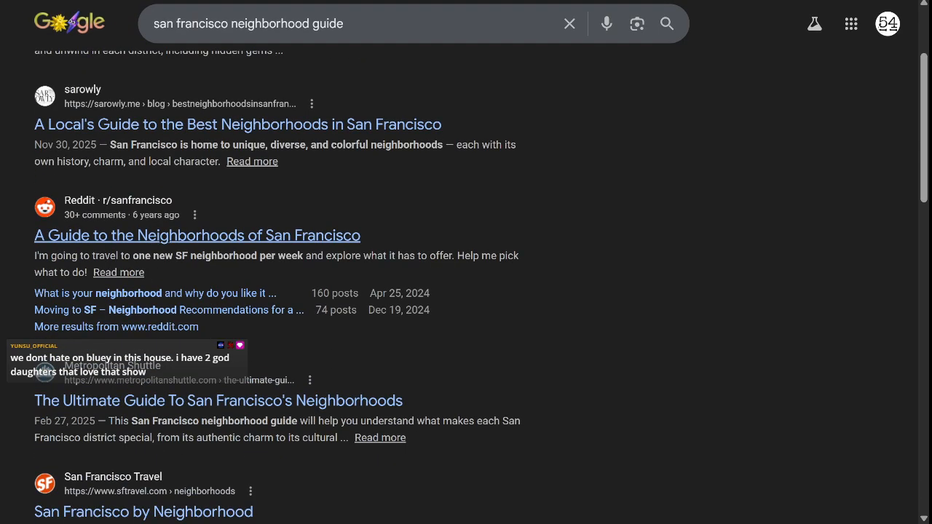
{"action": "left_click", "coordinate": [196, 235]}
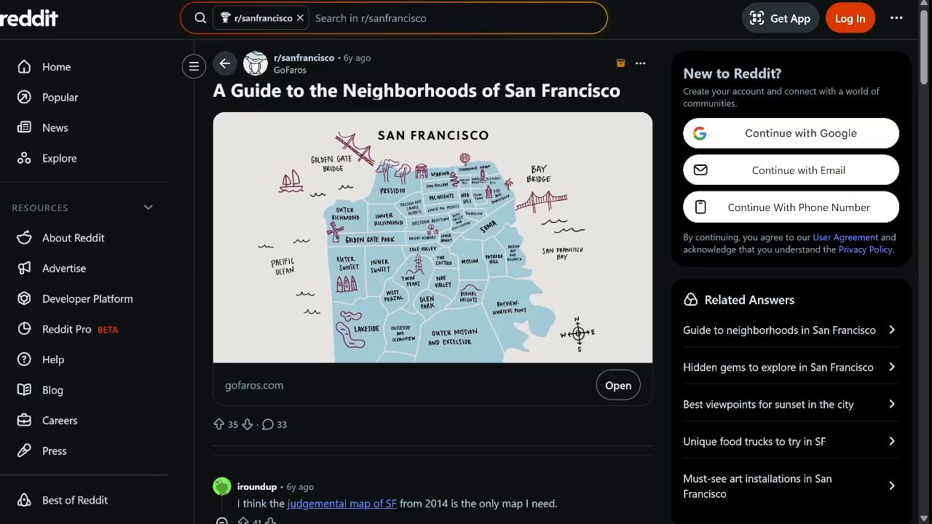
{"action": "scroll", "coordinate": [466, 291], "scroll_direction": "down", "scroll_amount": 3}
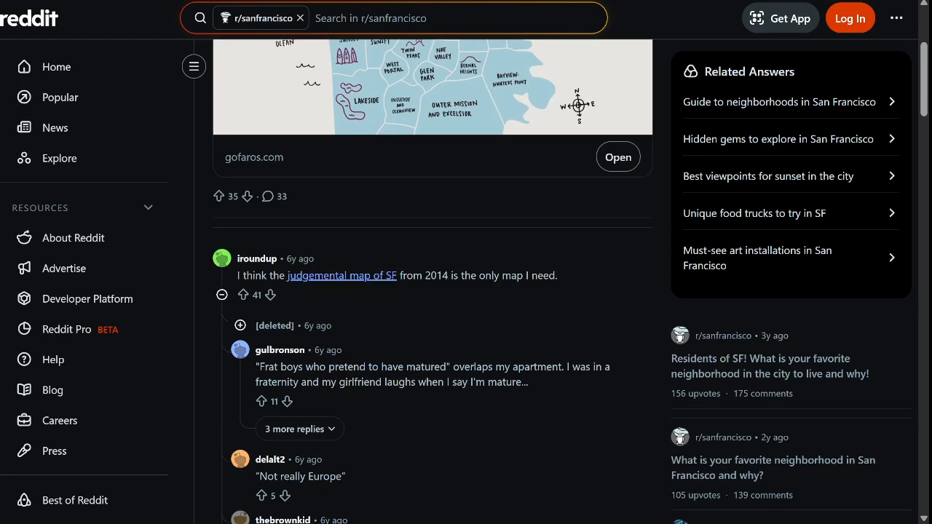
{"action": "left_click", "coordinate": [342, 275]}
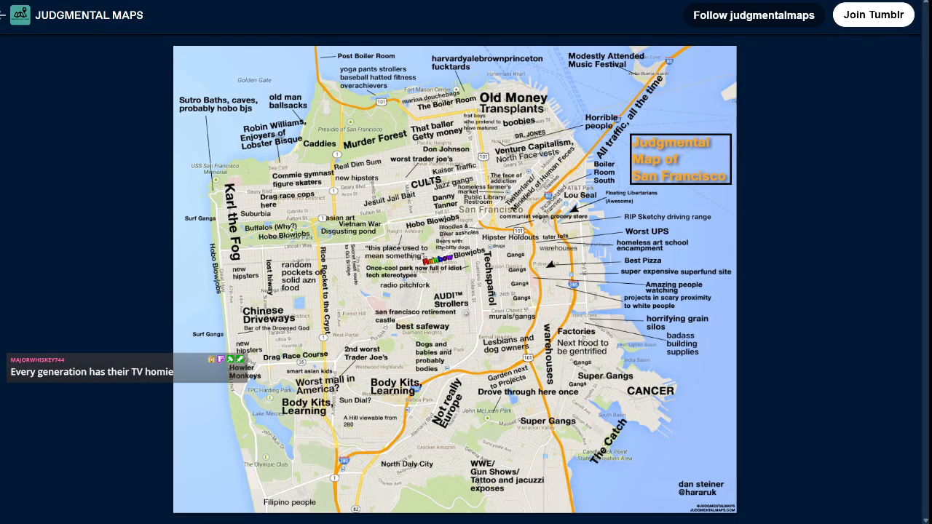
{"action": "key", "text": "ctrl+w"}
{"action": "scroll", "coordinate": [466, 291], "scroll_direction": "down", "scroll_amount": 5}
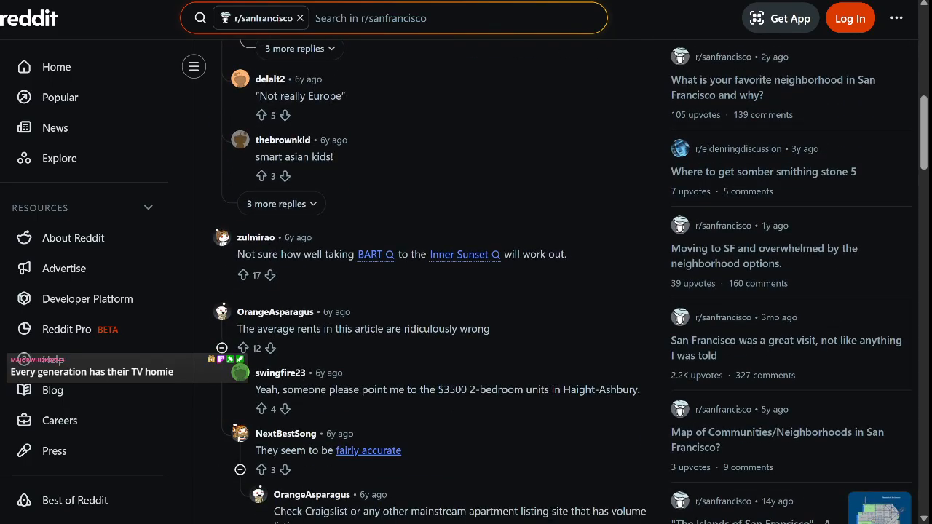
{"action": "key", "text": "ctrl+w"}
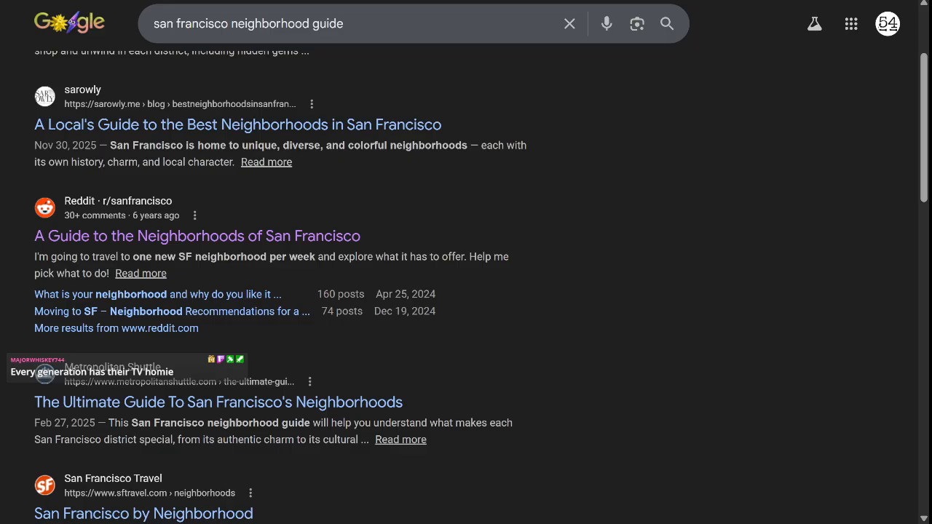
Skim Metropolitan Shuttle's "The Ultimate Guide To San Francisco's Neighborhoods" for its neighborhood descriptions and return to the search results
{"action": "scroll", "coordinate": [466, 288], "scroll_direction": "down", "scroll_amount": 1}
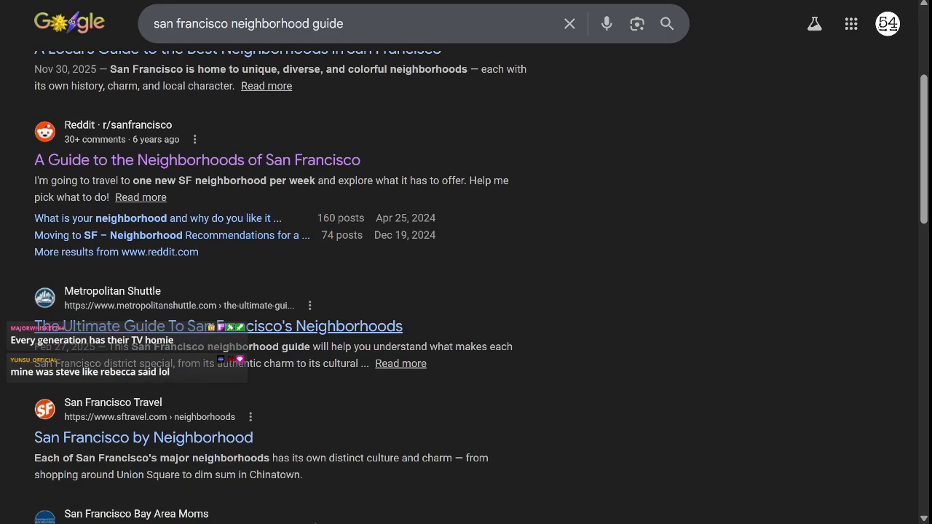
{"action": "middle_click", "coordinate": [218, 327]}
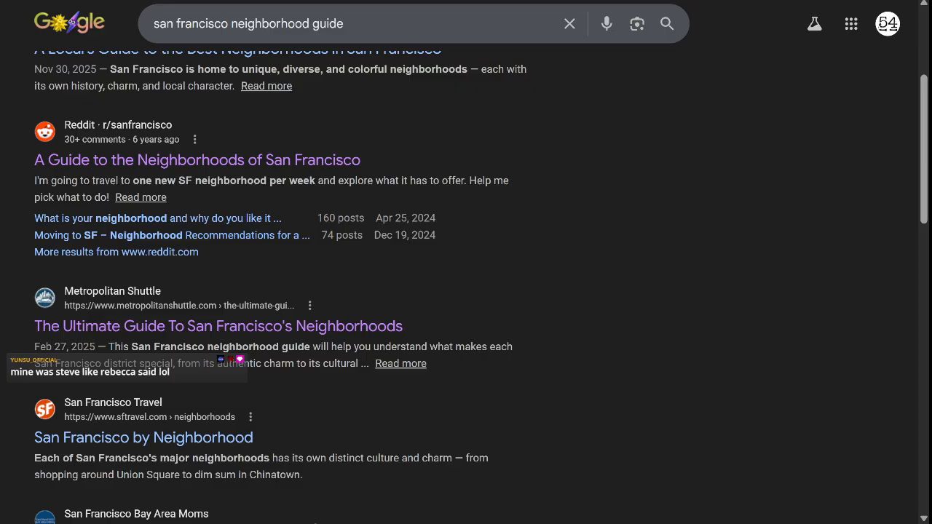
{"action": "key", "text": "ctrl+Tab"}
{"action": "mouse_move", "coordinate": [557, 64]}
{"action": "scroll", "coordinate": [466, 291], "scroll_direction": "down", "scroll_amount": 3}
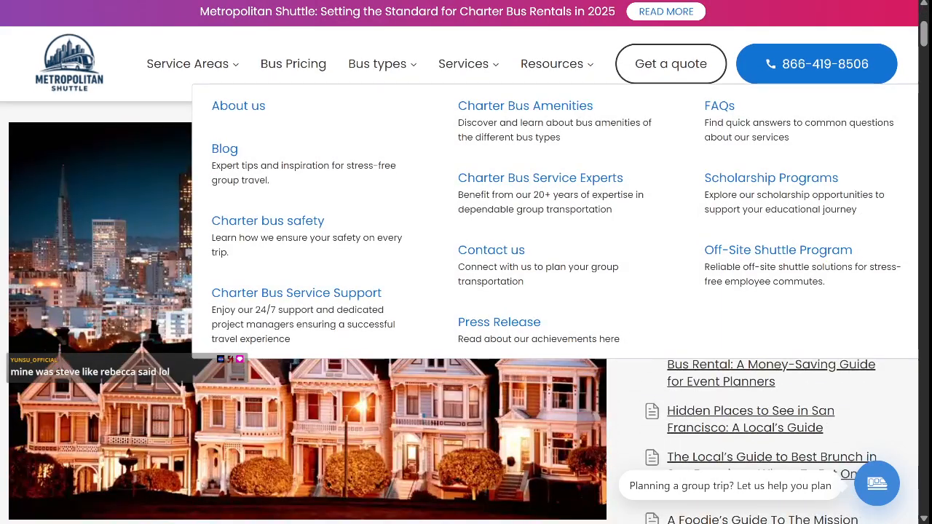
{"action": "scroll", "coordinate": [306, 320], "scroll_direction": "down", "scroll_amount": 9}
{"action": "scroll", "coordinate": [306, 291], "scroll_direction": "down", "scroll_amount": 5}
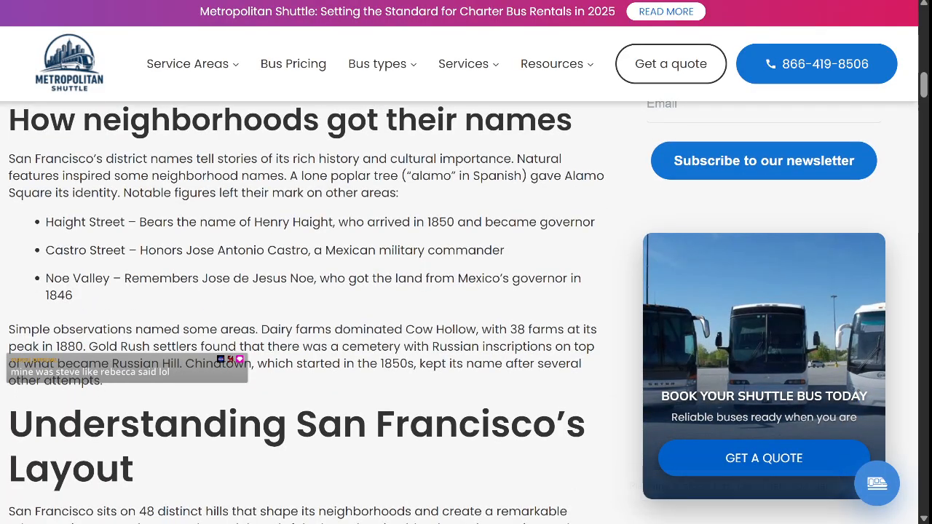
{"action": "scroll", "coordinate": [466, 306], "scroll_direction": "down", "scroll_amount": 5}
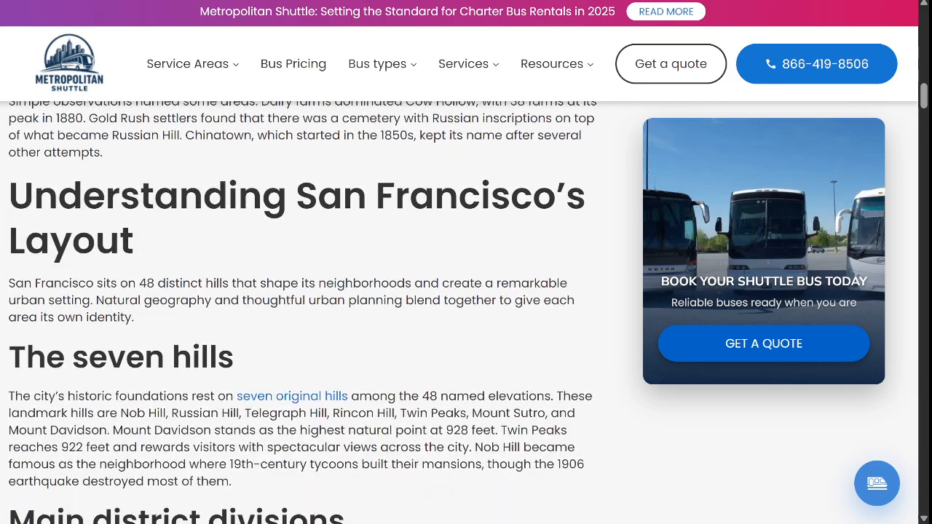
{"action": "scroll", "coordinate": [466, 306], "scroll_direction": "down", "scroll_amount": 6}
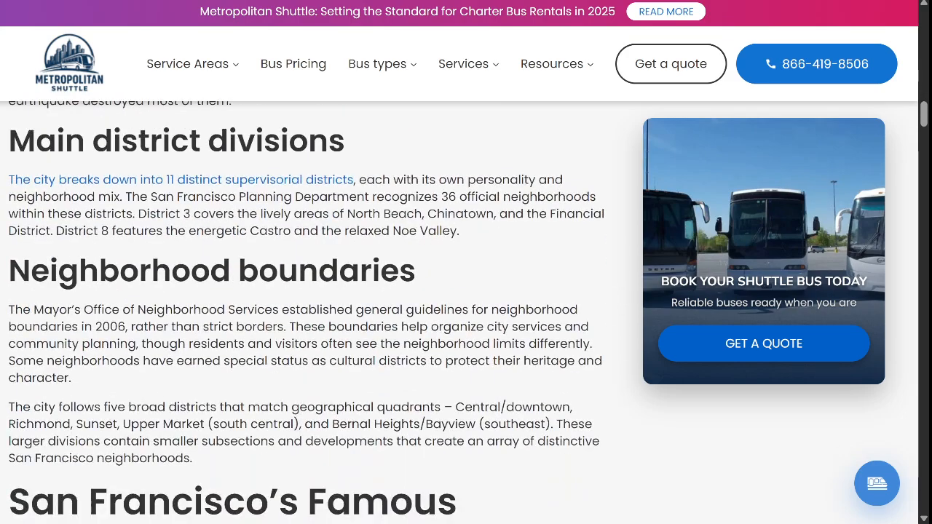
{"action": "scroll", "coordinate": [466, 306], "scroll_direction": "down", "scroll_amount": 3}
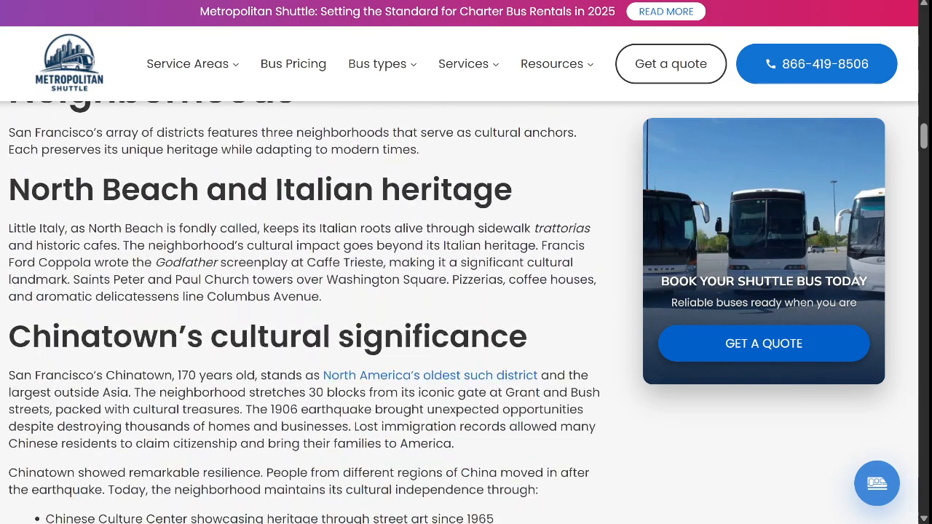
{"action": "scroll", "coordinate": [466, 306], "scroll_direction": "down", "scroll_amount": 4}
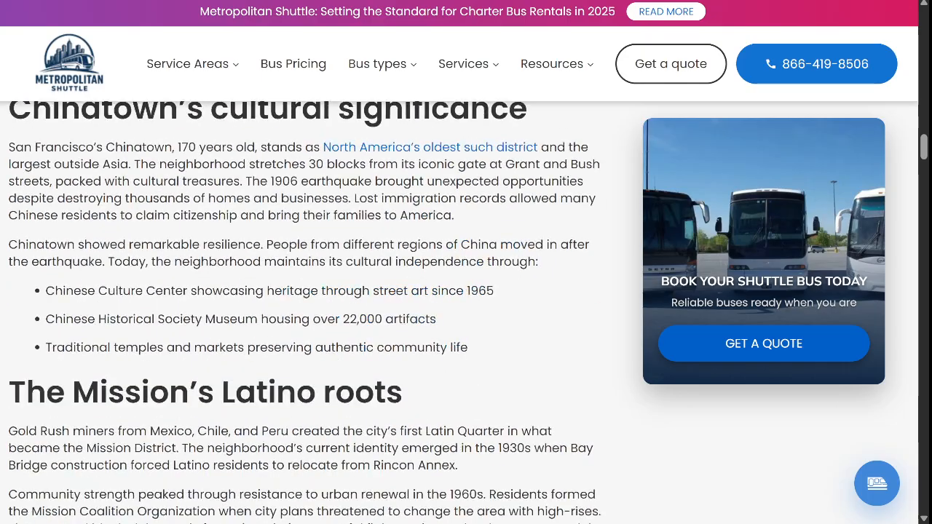
{"action": "scroll", "coordinate": [466, 305], "scroll_direction": "down", "scroll_amount": 3}
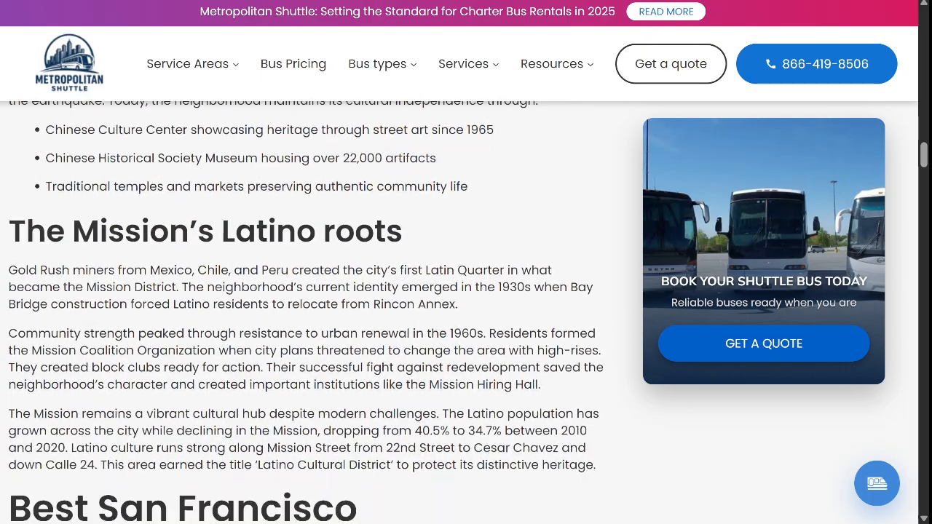
{"action": "scroll", "coordinate": [466, 306], "scroll_direction": "down", "scroll_amount": 6}
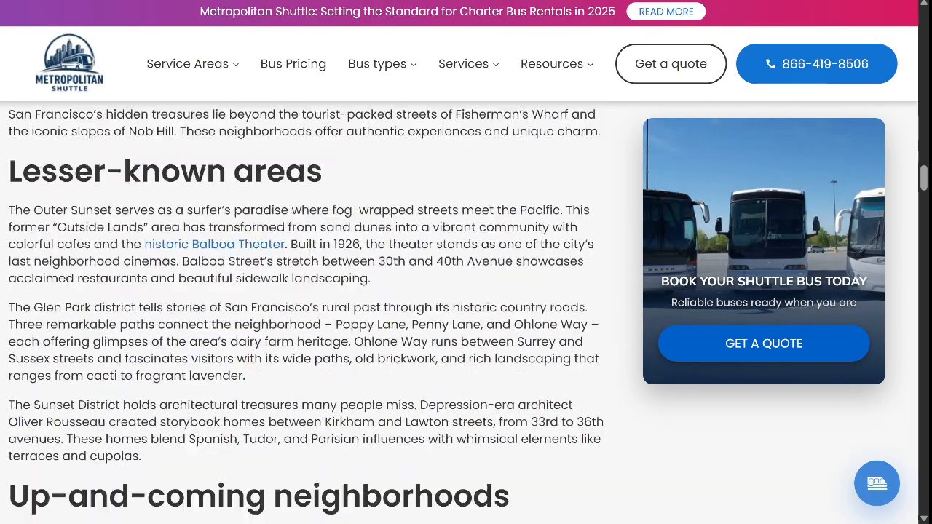
{"action": "scroll", "coordinate": [466, 306], "scroll_direction": "down", "scroll_amount": 11}
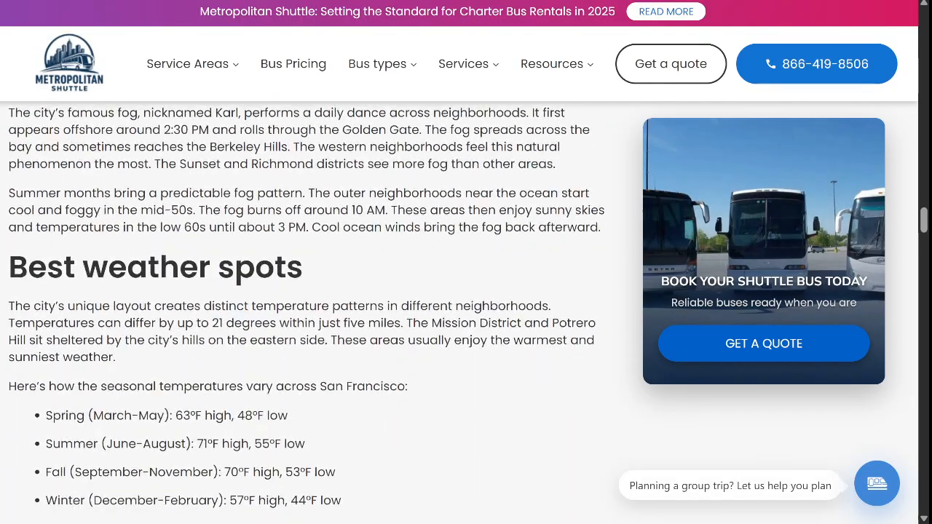
{"action": "key", "text": "alt+Left"}
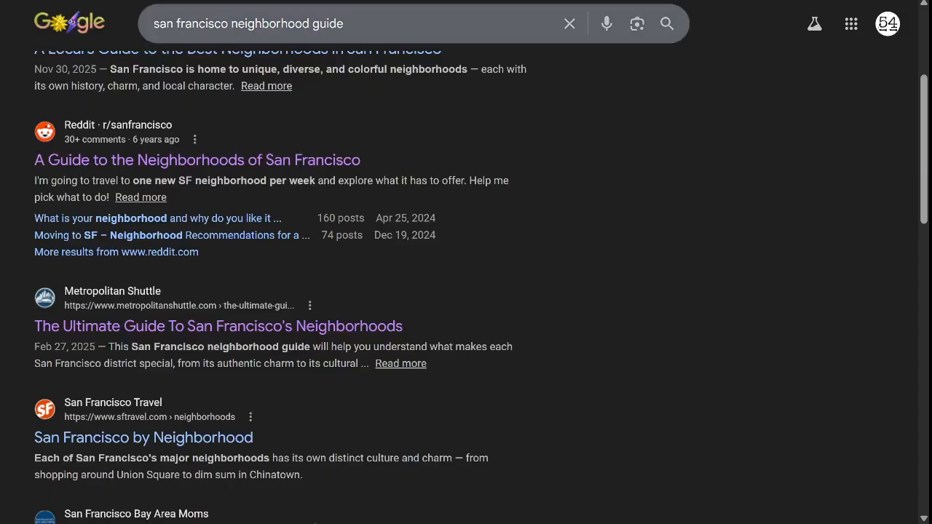
Go back to the "san francisco neighborhood map" search, show its image results and preview the hand-drawn Reddit map
{"action": "key", "text": "alt+Left"}
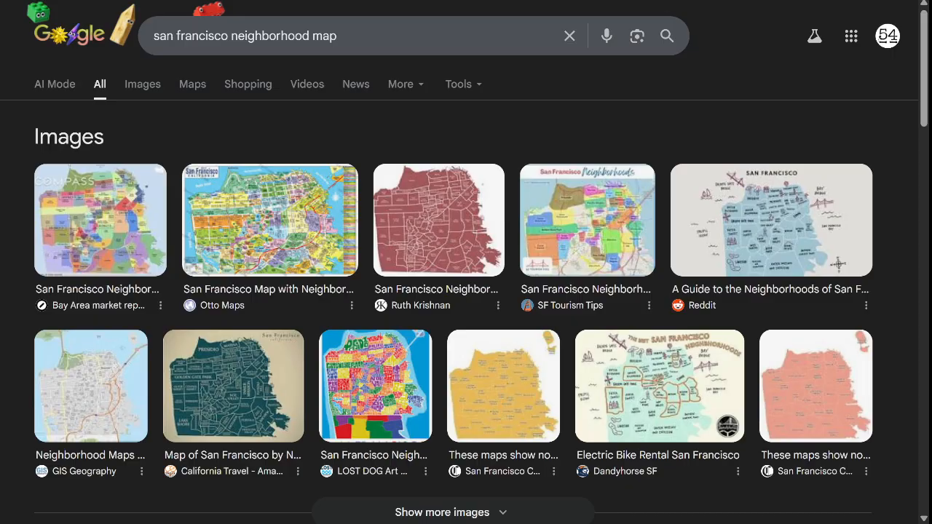
{"action": "left_click", "coordinate": [192, 84]}
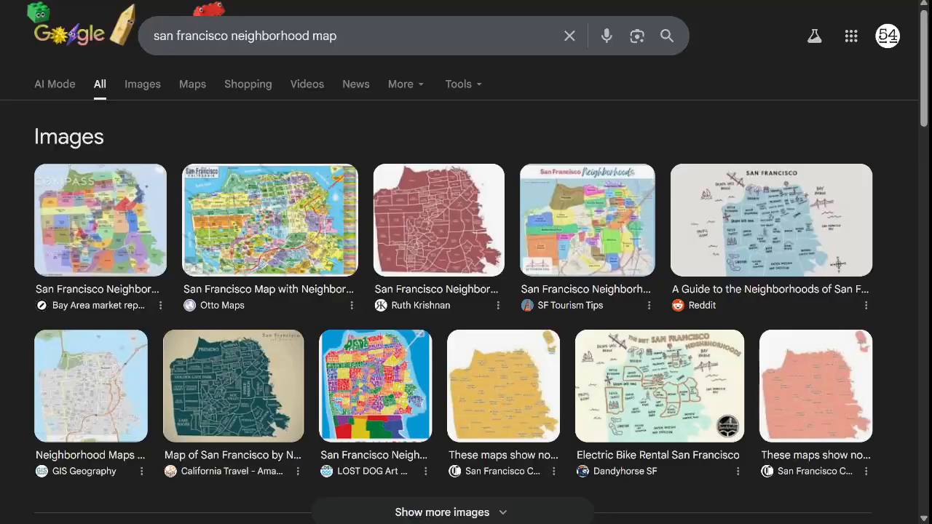
{"action": "key", "text": "alt+Left"}
{"action": "left_click", "coordinate": [143, 84]}
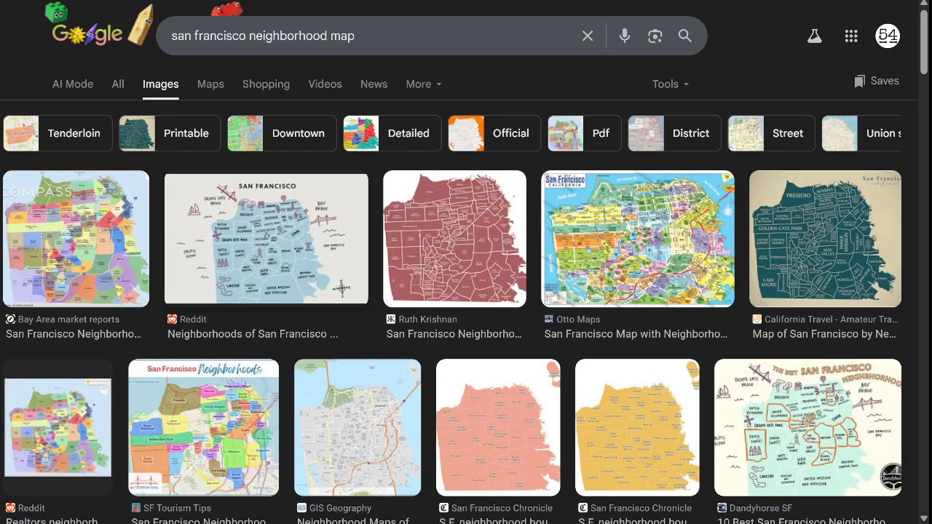
{"action": "left_click", "coordinate": [266, 238]}
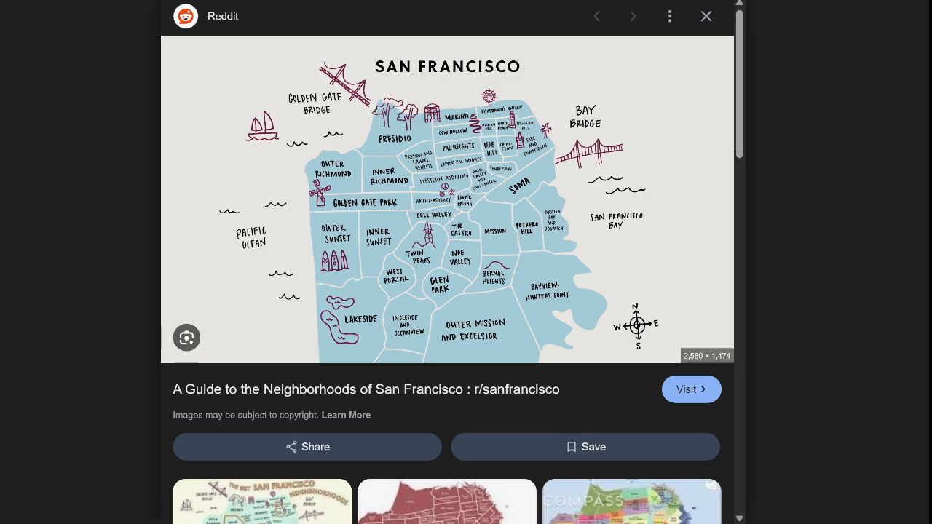
Examine the full-size hand-drawn San Francisco map around Presidio, Marina and SoMa, and return to the Untitled Witch screenplay
{"action": "left_click", "coordinate": [447, 199]}
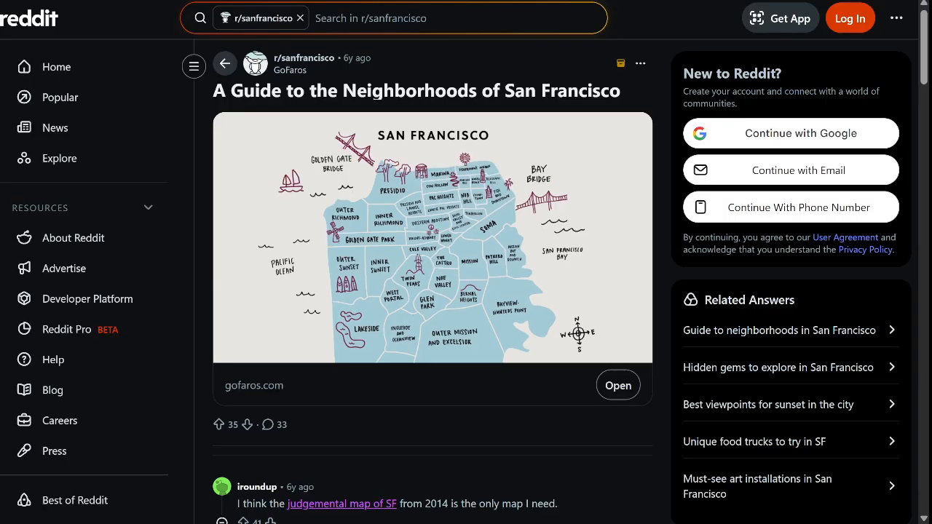
{"action": "key", "text": "ctrl+w"}
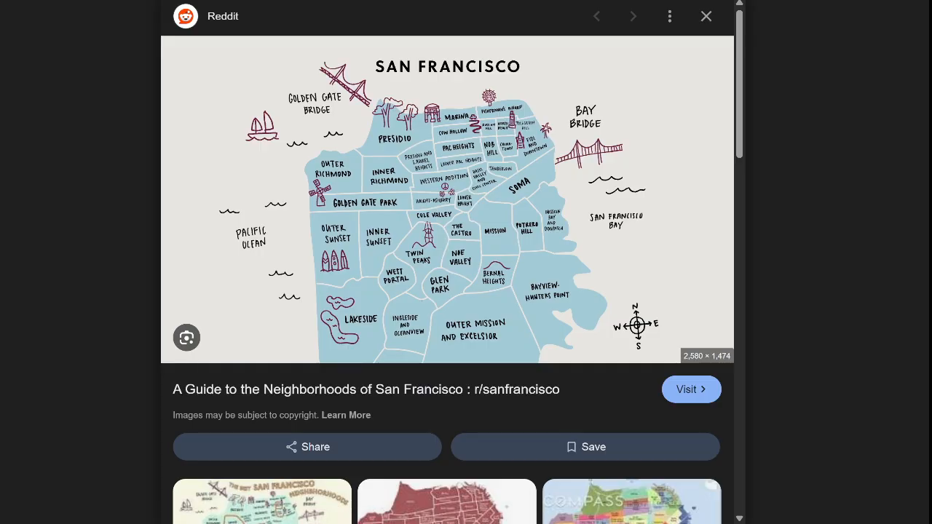
{"action": "key", "text": "ctrl+Tab"}
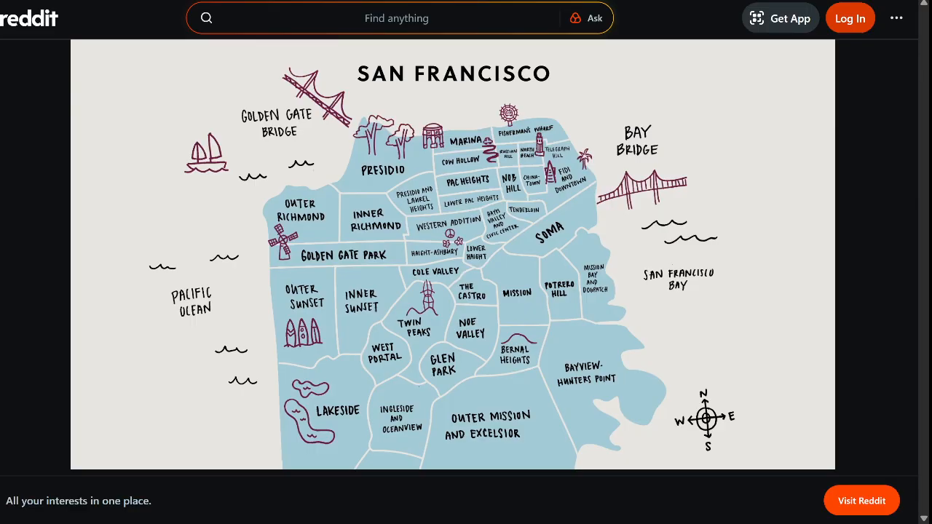
{"action": "left_click", "coordinate": [573, 281]}
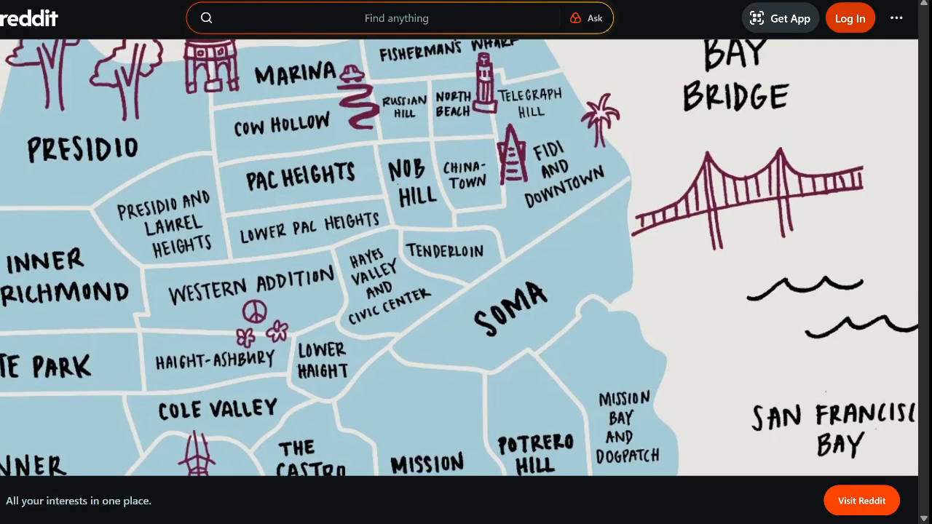
{"action": "scroll", "coordinate": [459, 258], "scroll_direction": "up", "scroll_amount": 1}
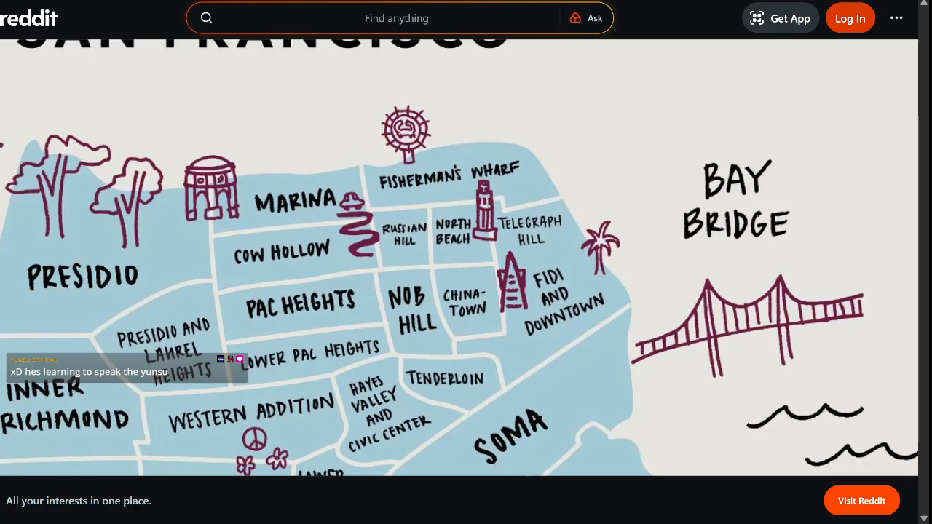
{"action": "key", "text": "ctrl+w"}
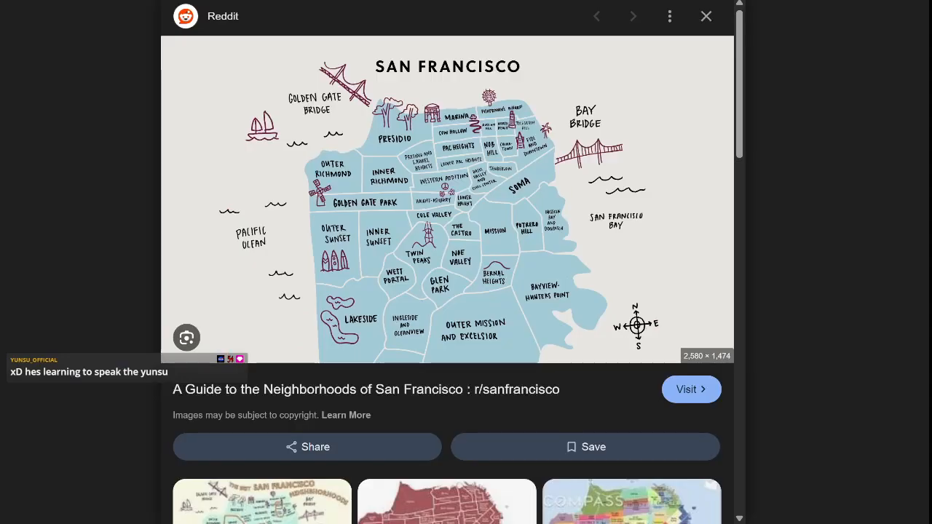
{"action": "key", "text": "ctrl+w"}
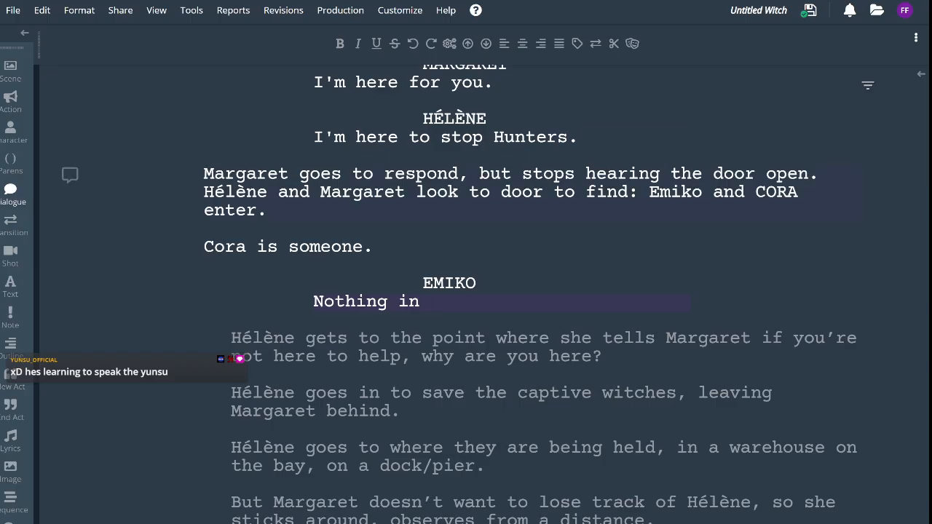
Replace Emiko's dialogue "Nothing in" with "We walked the Presidio all day, but no leads."
{"action": "key", "text": "BackSpace"}
{"action": "key", "text": "BackSpace"}
{"action": "key", "text": "BackSpace"}
{"action": "key", "text": "BackSpace"}
{"action": "key", "text": "BackSpace"}
{"action": "key", "text": "BackSpace"}
{"action": "key", "text": "BackSpace"}
{"action": "key", "text": "BackSpace"}
{"action": "key", "text": "BackSpace"}
{"action": "key", "text": "BackSpace"}
{"action": "key", "text": "BackSpace"}
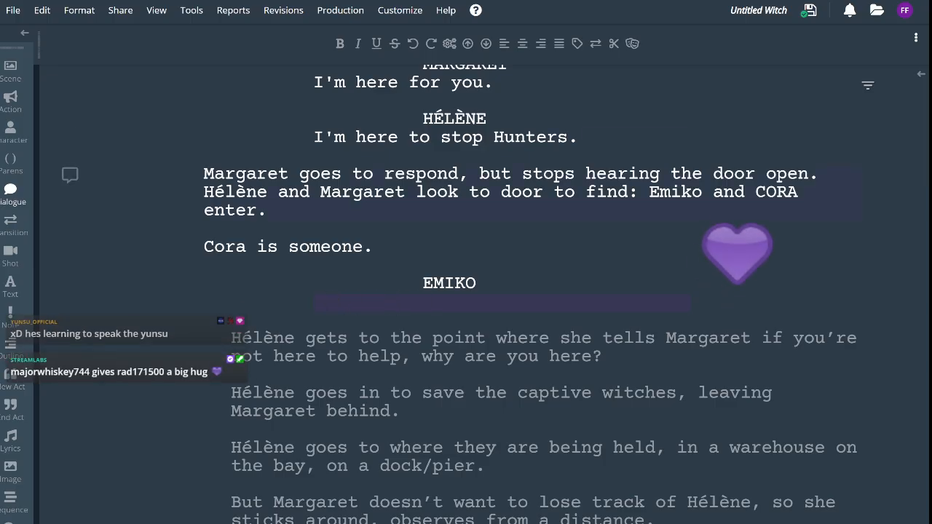
{"action": "type", "text": "WE"}
{"action": "key", "text": "BackSpace"}
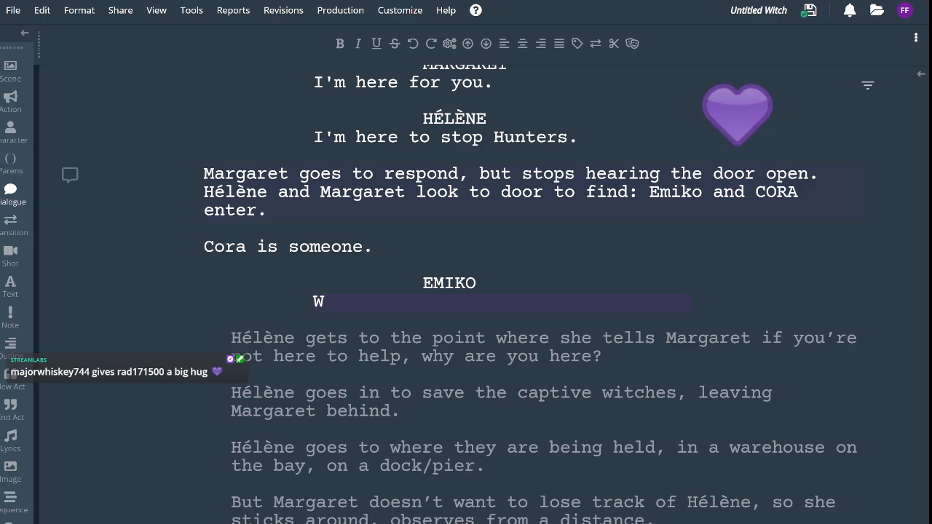
{"action": "type", "text": "e walked the"}
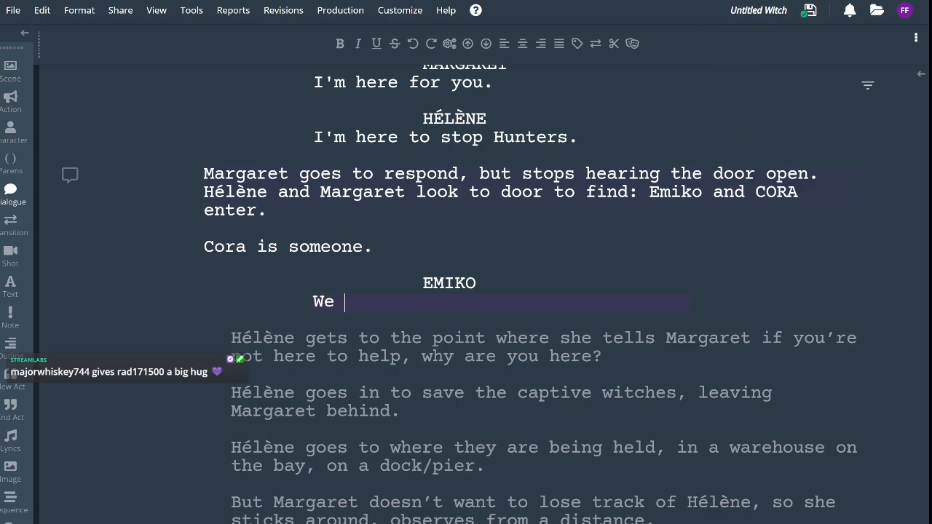
{"action": "type", "text": " Predisi"}
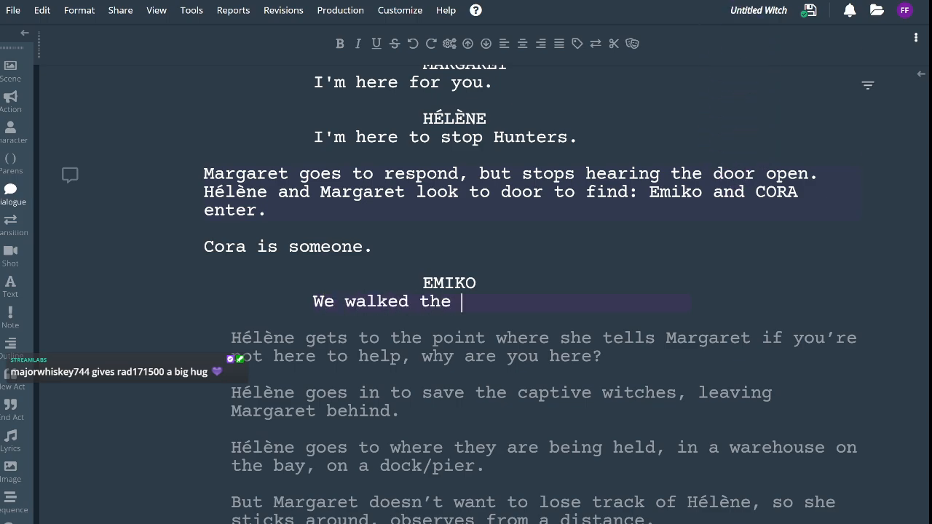
{"action": "type", "text": "o"}
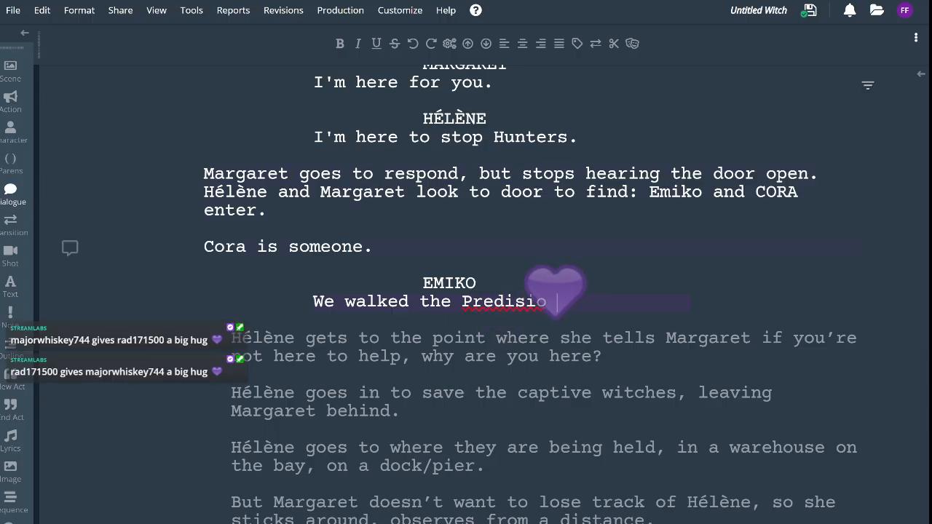
{"action": "key", "text": "ctrl+shift+Left"}
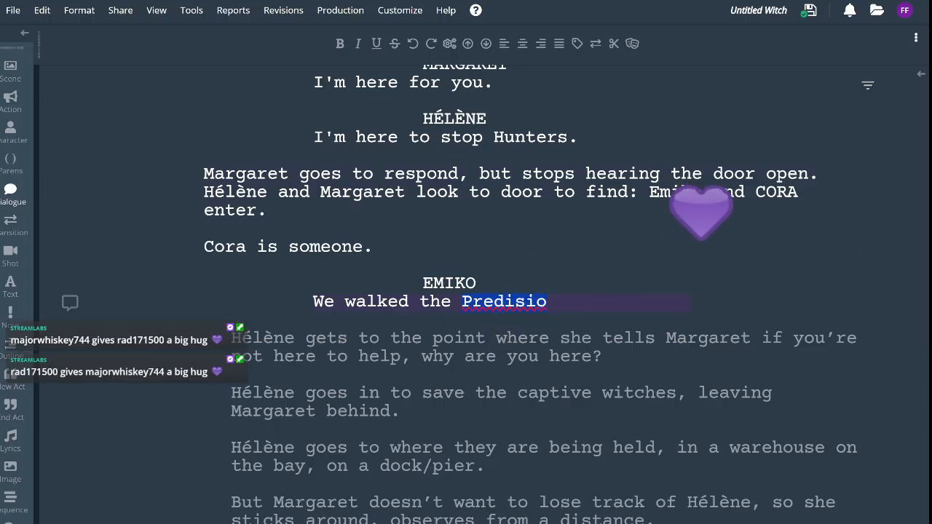
{"action": "type", "text": "Presidio"}
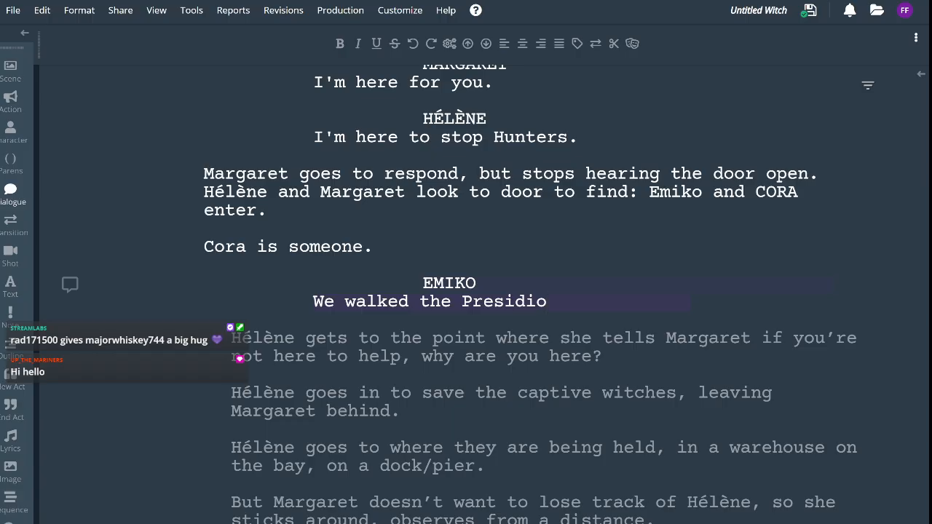
{"action": "type", "text": "all day, but"}
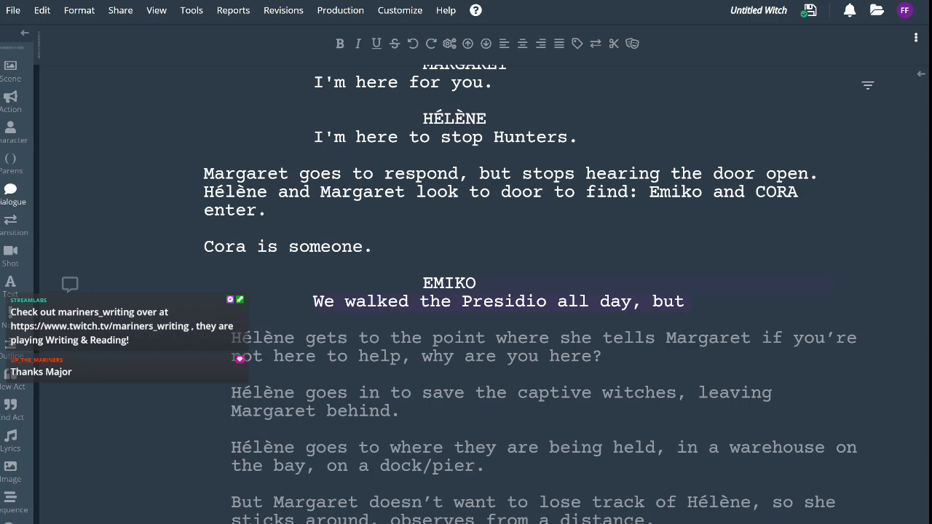
{"action": "type", "text": "no leads."}
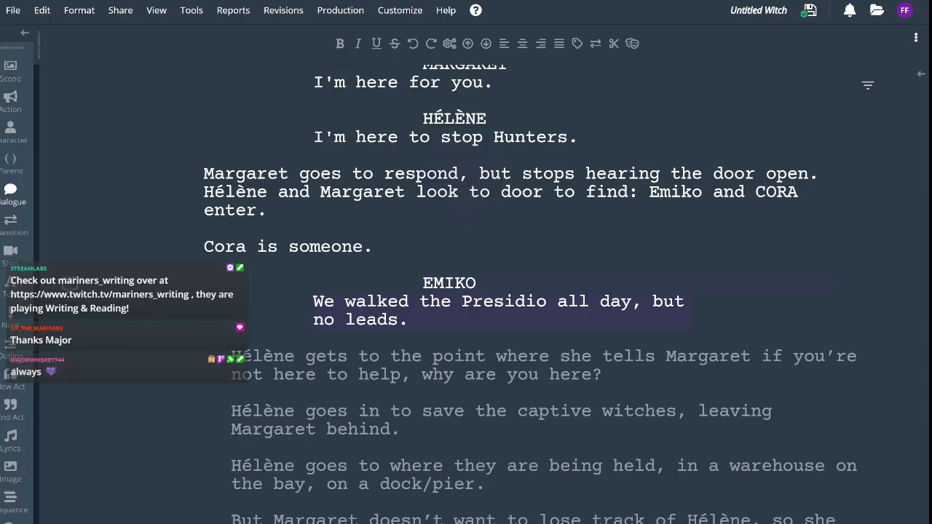
Add an action line below Emiko's Presidio dialogue reading "Emiko overlooks the tension"
{"action": "key", "text": "Return"}
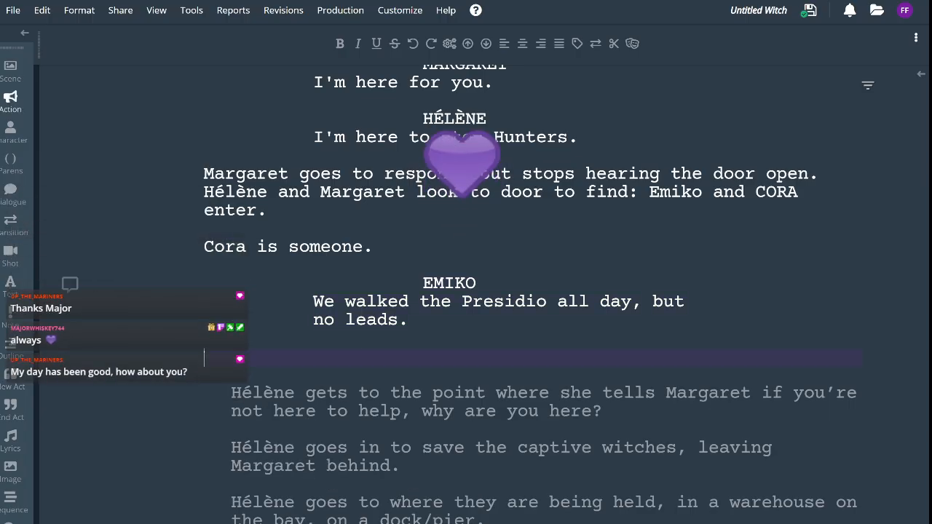
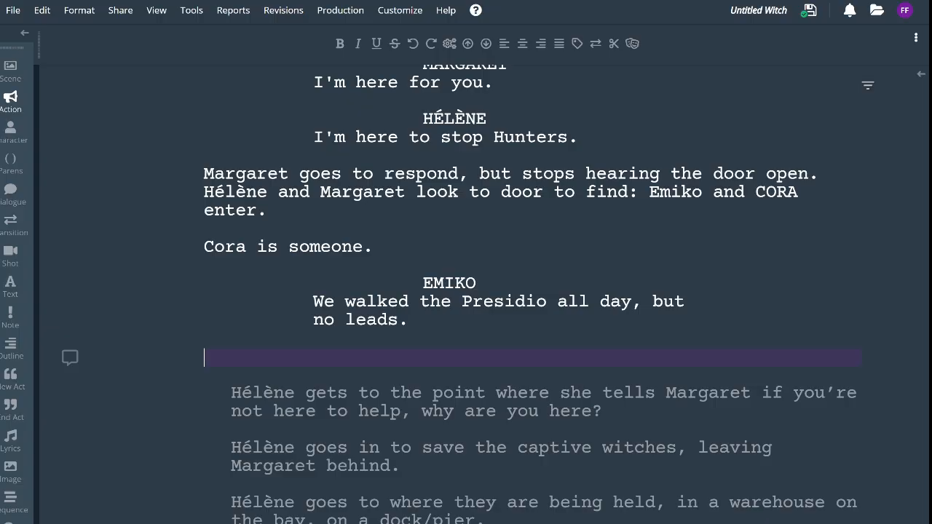
{"action": "type", "text": "Emiko i"}
{"action": "type", "text": "gnores"}
{"action": "key", "text": "BackSpace"}
{"action": "key", "text": "BackSpace"}
{"action": "key", "text": "BackSpace"}
{"action": "key", "text": "BackSpace"}
{"action": "key", "text": "BackSpace"}
{"action": "key", "text": "BackSpace"}
{"action": "key", "text": "BackSpace"}
{"action": "key", "text": "BackSpace"}
{"action": "type", "text": "overlooks the tension"}
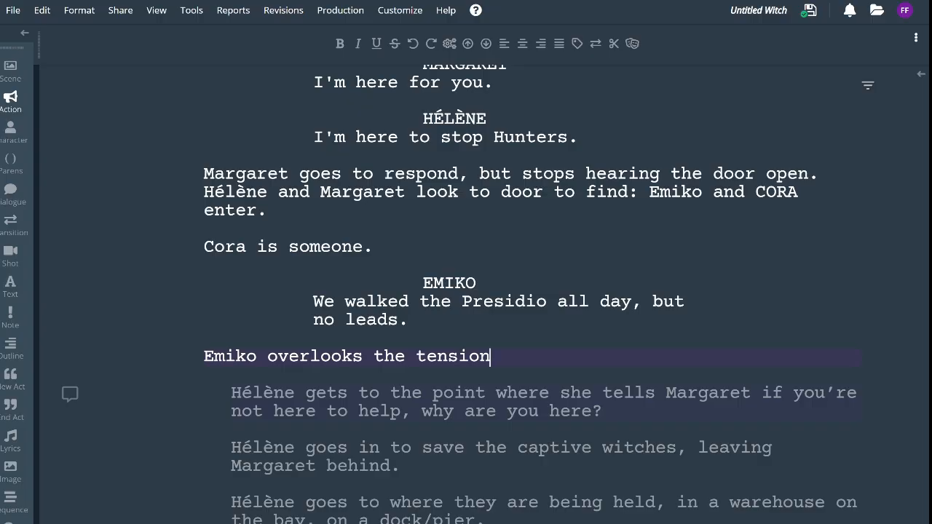
Insert the word "obvious" before "tension" in Emiko's action line
{"action": "key", "text": "Left"}
{"action": "key", "text": "Left"}
{"action": "key", "text": "Left"}
{"action": "key", "text": "Left"}
{"action": "key", "text": "Left"}
{"action": "key", "text": "Left"}
{"action": "key", "text": "Left"}
{"action": "type", "text": "ov"}
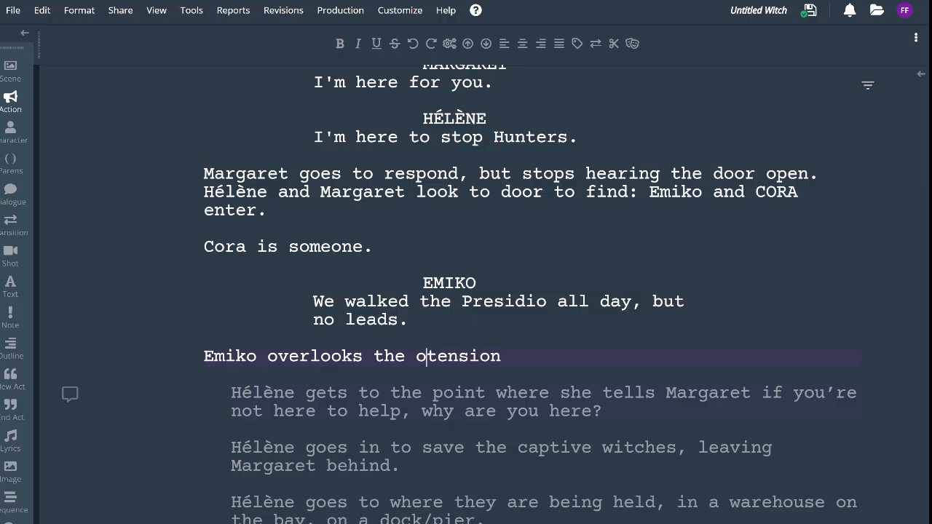
{"action": "key", "text": "BackSpace"}
{"action": "type", "text": "bvious"}
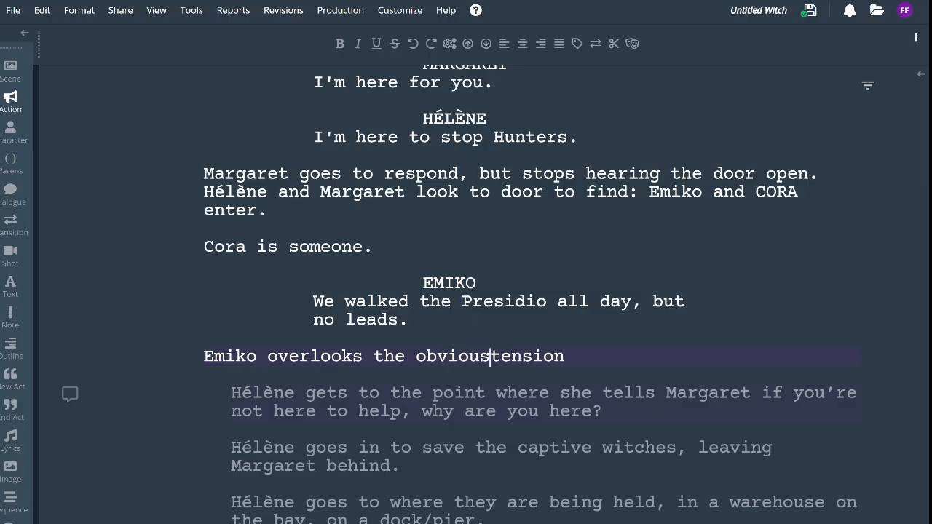
{"action": "key", "text": "Right"}
{"action": "key", "text": "Right"}
{"action": "key", "text": "Right"}
{"action": "key", "text": "End"}
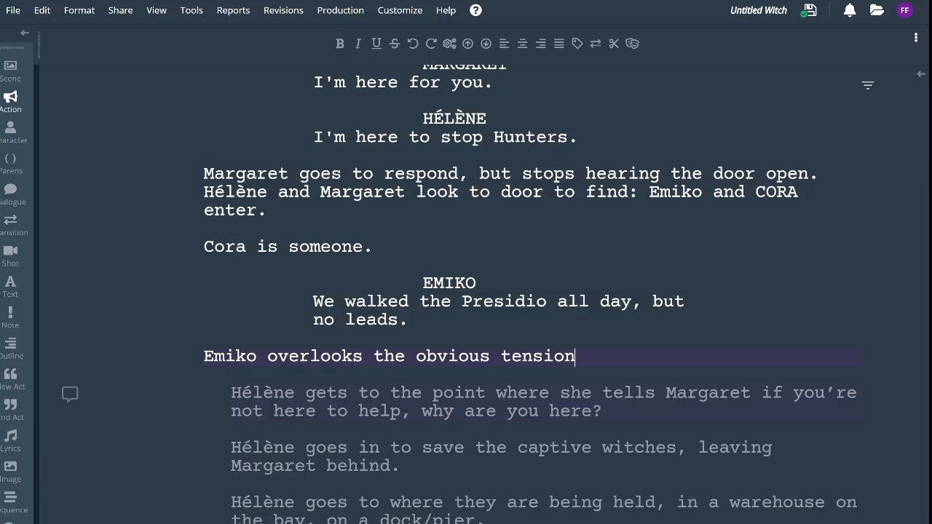
Extend Emiko's action line after "tension" with "between Hélène and Margaret"
{"action": "type", "text": "between "}
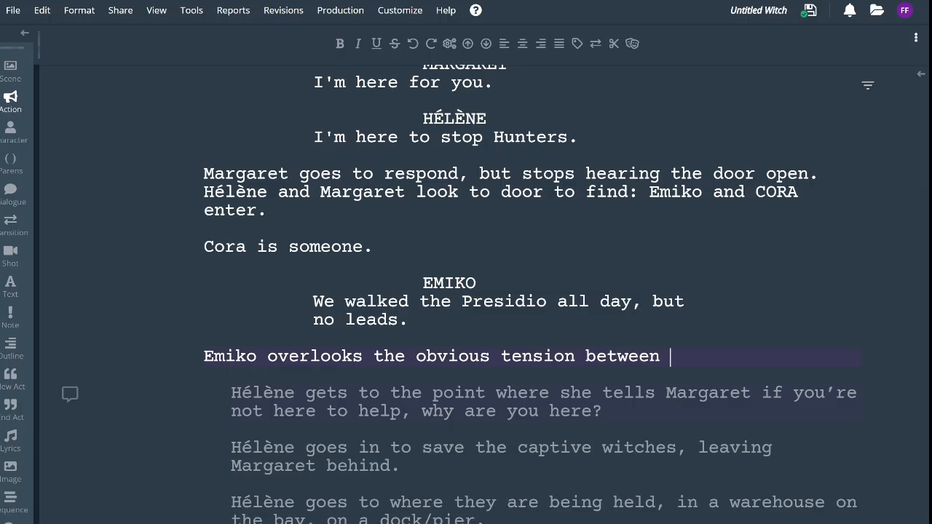
{"action": "type", "text": "Hélène"}
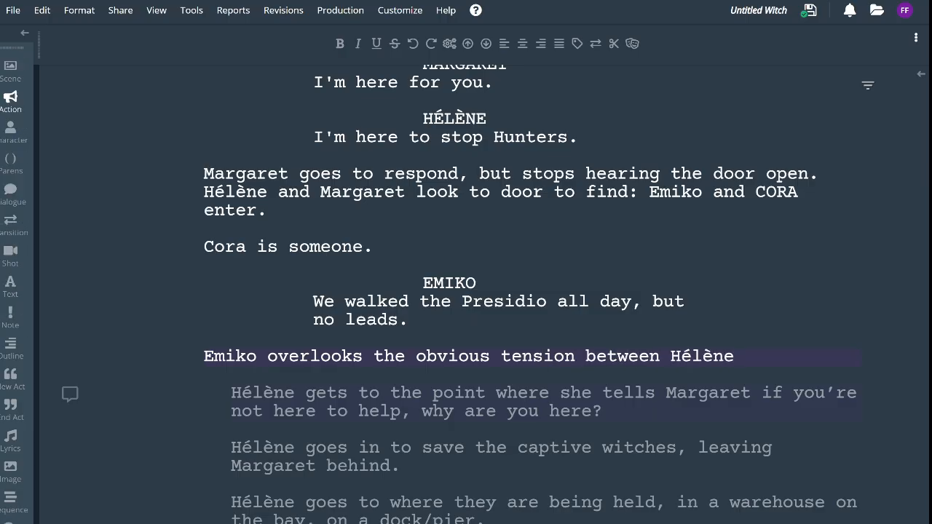
{"action": "type", "text": " and MArgaret"}
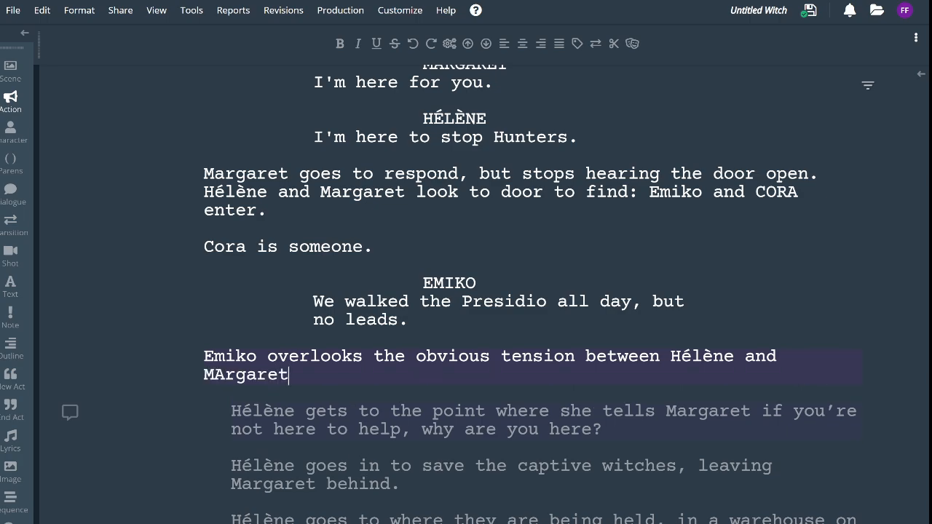
{"action": "key", "text": "BackSpace"}
{"action": "key", "text": "BackSpace"}
{"action": "key", "text": "BackSpace"}
{"action": "key", "text": "BackSpace"}
{"action": "key", "text": "BackSpace"}
{"action": "key", "text": "BackSpace"}
{"action": "key", "text": "BackSpace"}
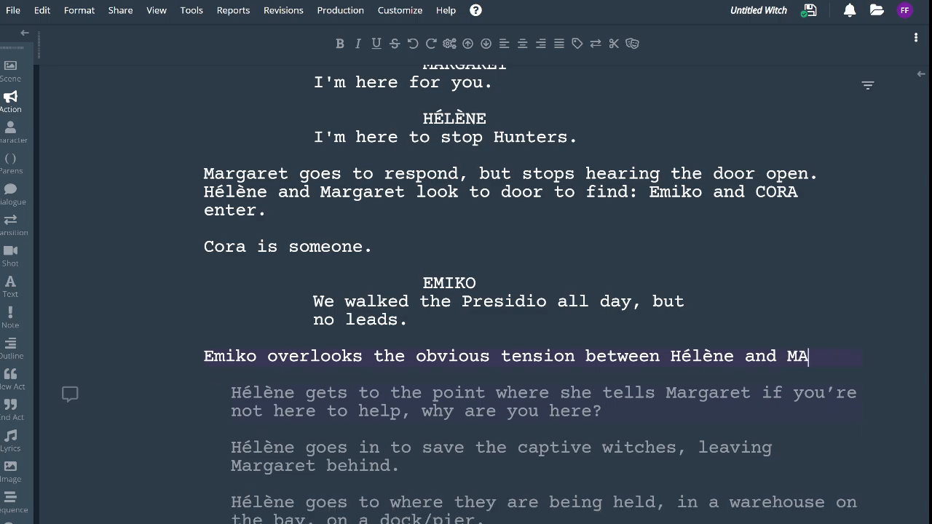
{"action": "type", "text": "argaret"}
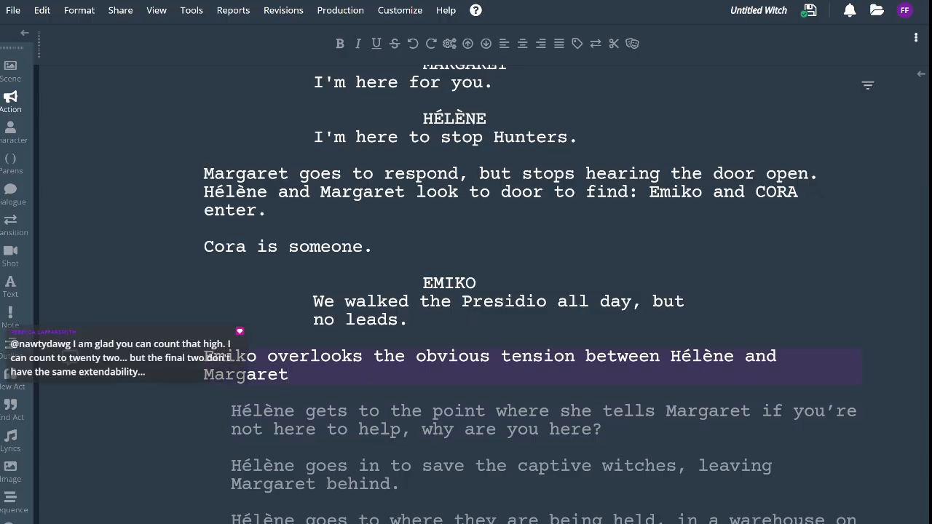
Reword the end of the action line so it reads "Emiko overlooks the obvious tension, looks to Hélène."
{"action": "left_click_drag", "start_coordinate": [659, 357], "coordinate": [628, 356]}
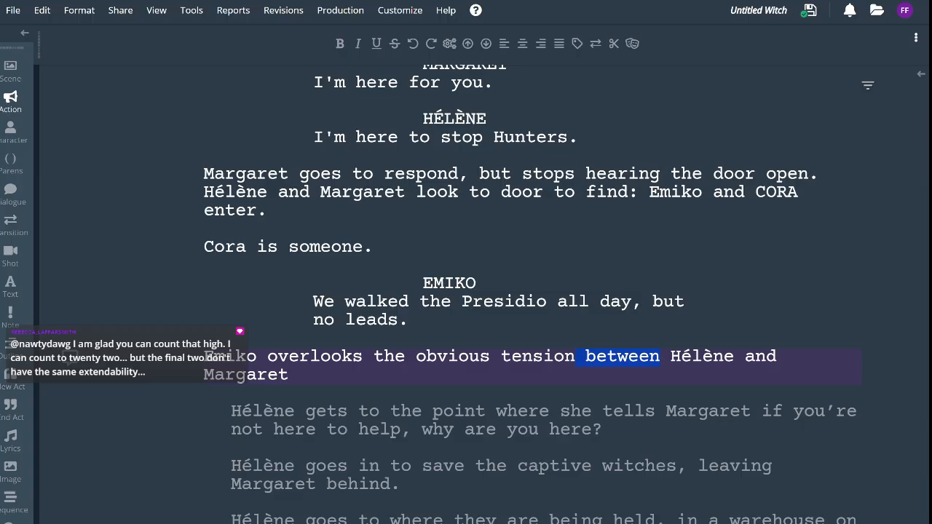
{"action": "type", "text": ", looks to"}
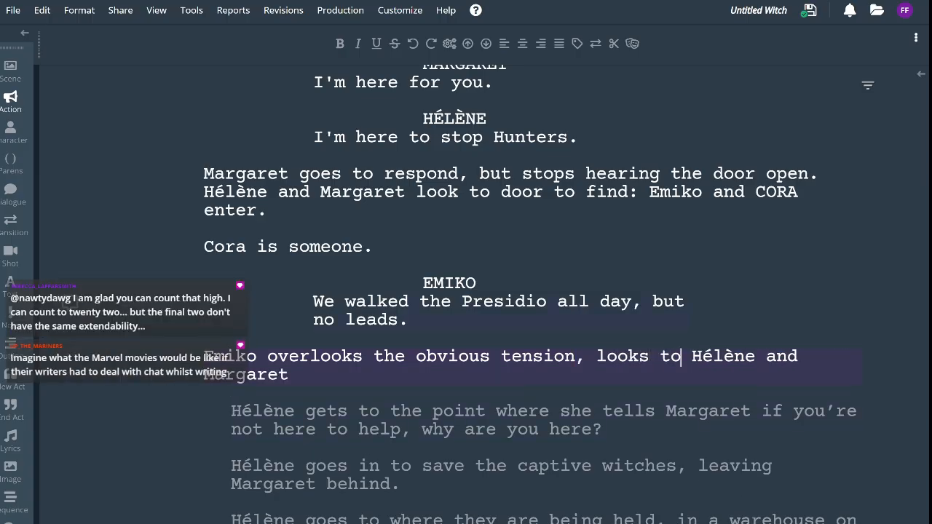
{"action": "left_click", "coordinate": [755, 357]}
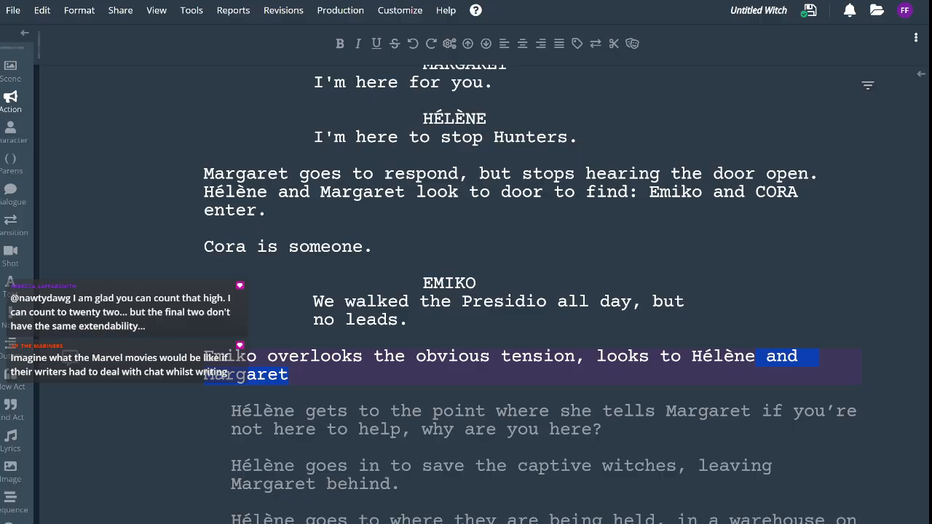
{"action": "type", "text": "."}
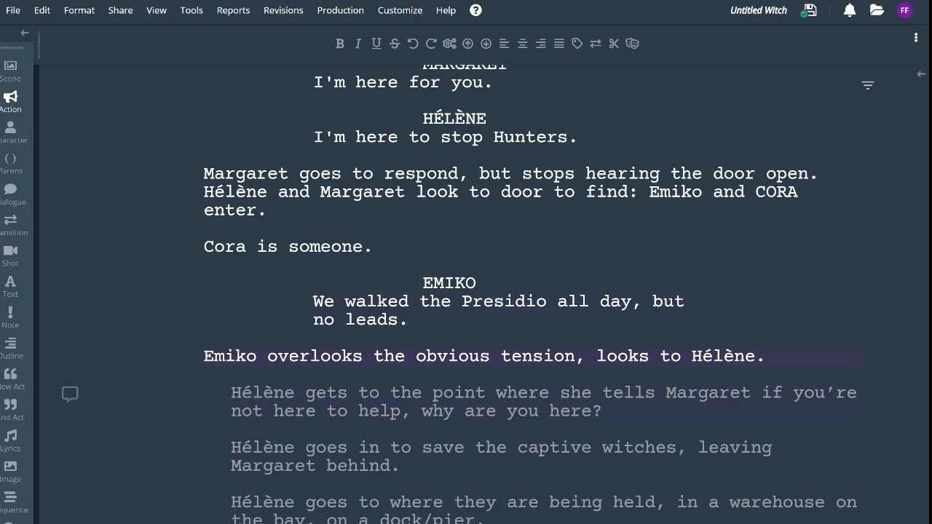
Add an Emiko character cue under the action line with the dialogue "Any luck on your end?"
{"action": "key", "text": "Return"}
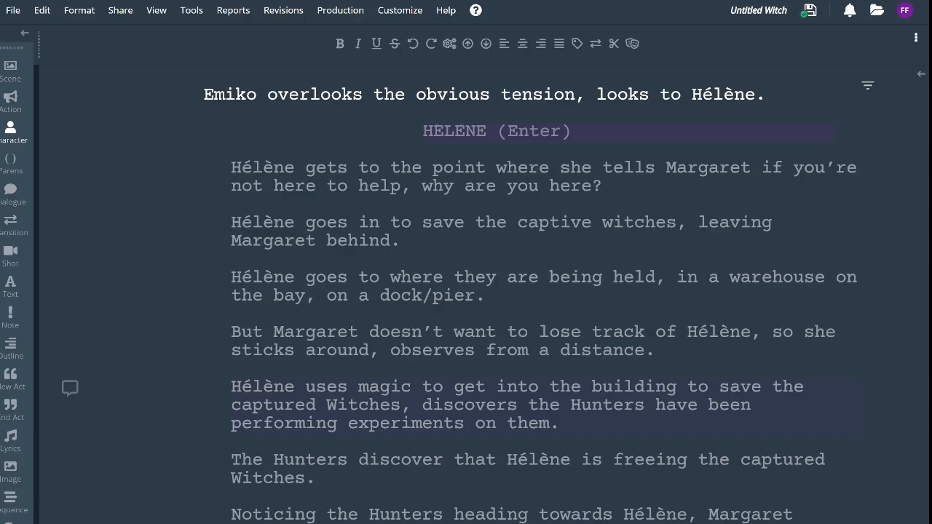
{"action": "type", "text": "EM"}
{"action": "key", "text": "Return"}
{"action": "type", "text": "Any luck"}
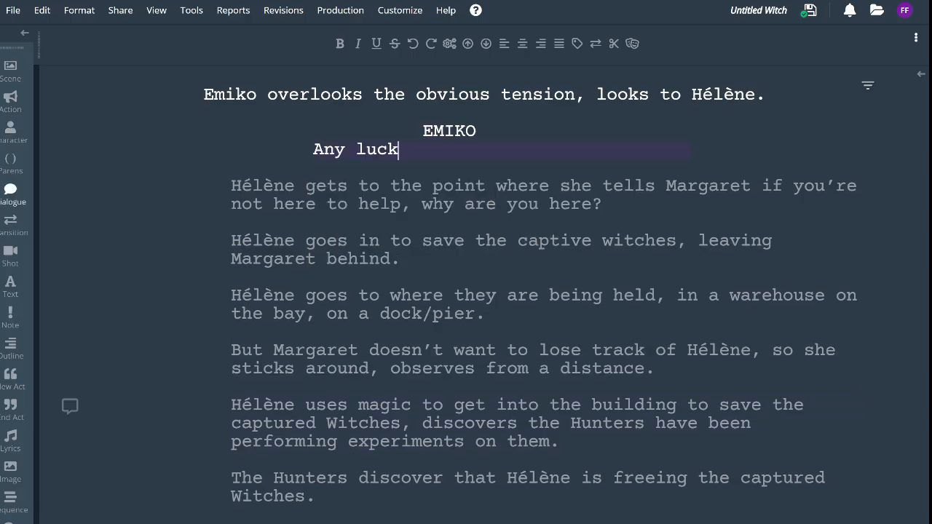
{"action": "type", "text": " on "}
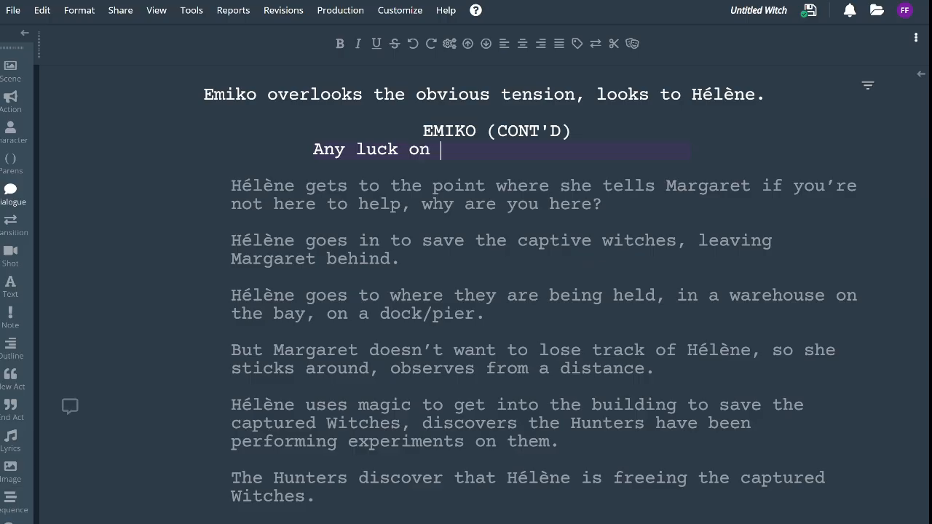
{"action": "type", "text": "your end?"}
Add Hélène's reply with the dialogue "We found them."
{"action": "key", "text": "Return"}
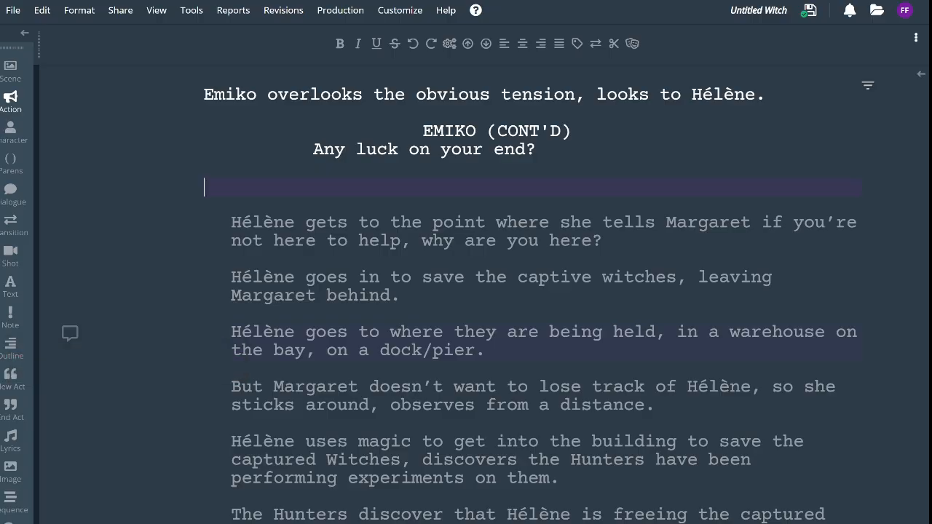
{"action": "key", "text": "Tab"}
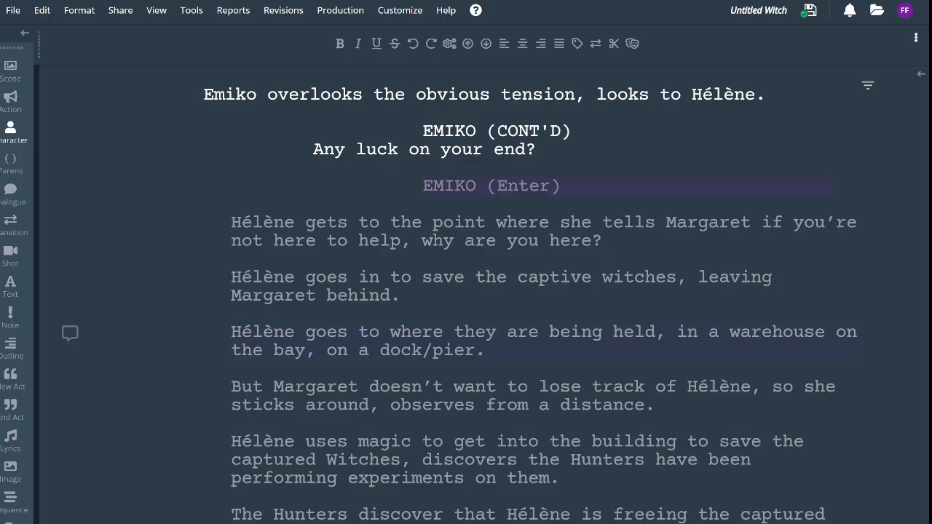
{"action": "type", "text": "H"}
{"action": "key", "text": "Return"}
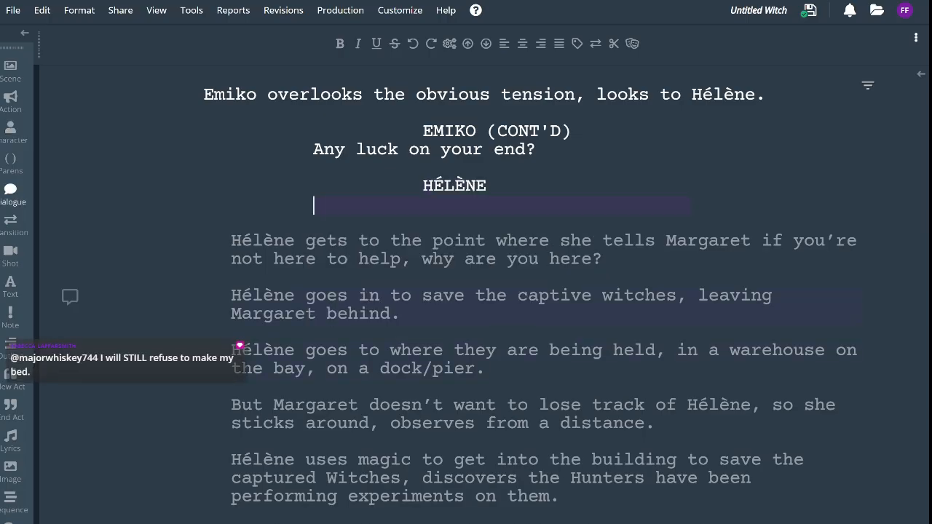
{"action": "type", "text": "We found them."}
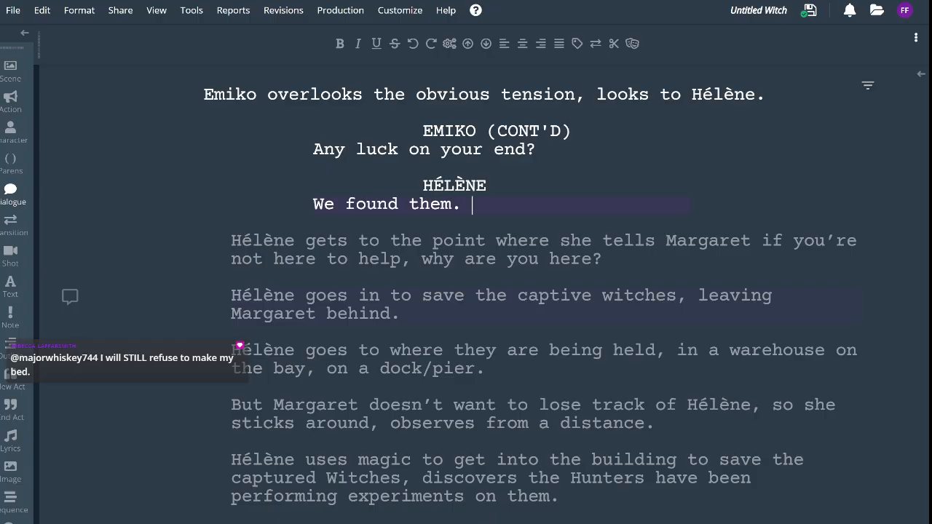
Add Emiko's response with the dialogue "Where are they?"
{"action": "key", "text": "Return"}
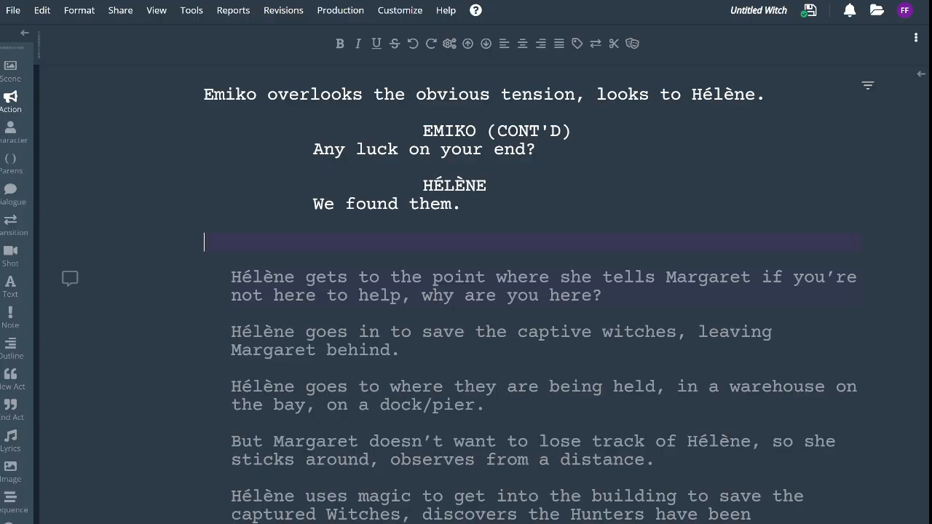
{"action": "key", "text": "Tab"}
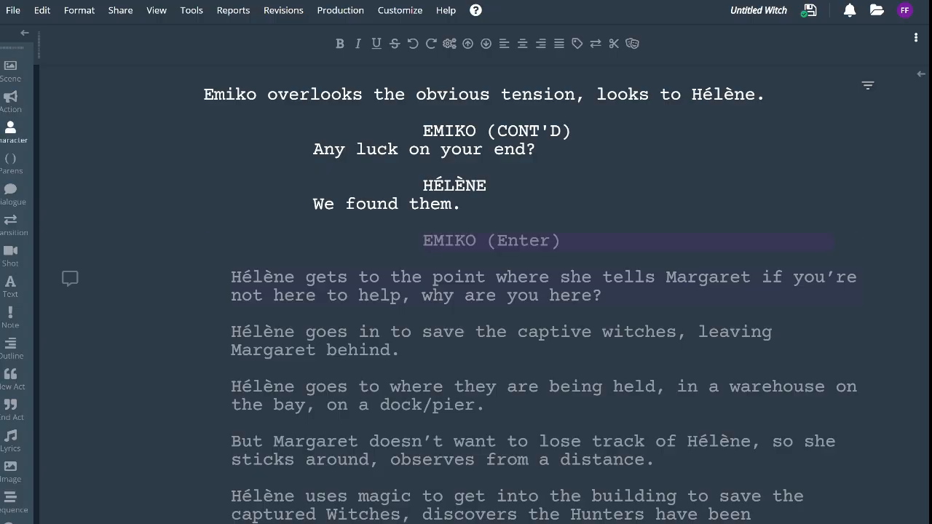
{"action": "key", "text": "Return"}
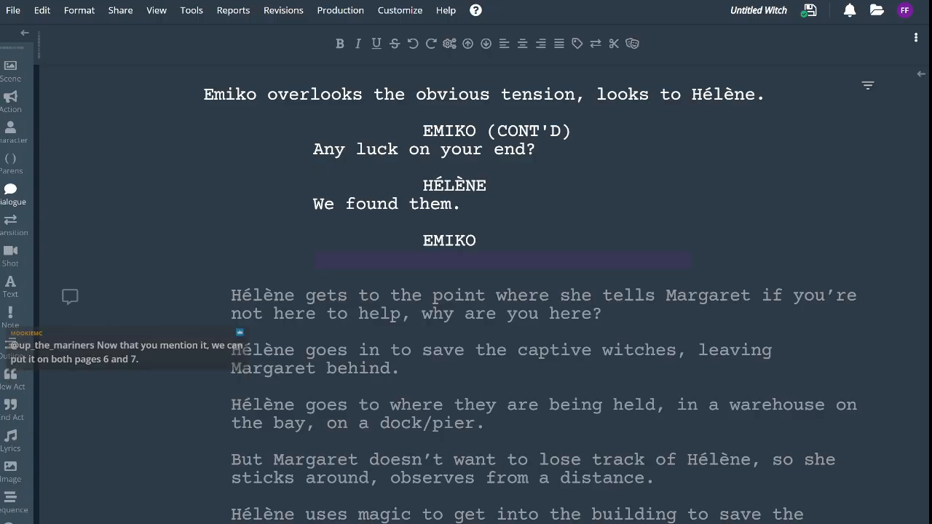
{"action": "type", "text": "Where are they?"}
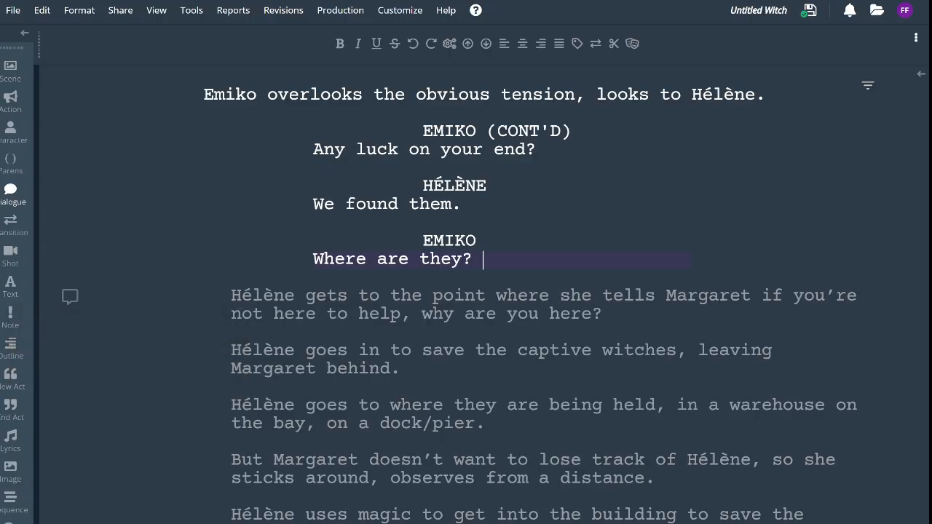
Write the action line "Hélène points to the map." below Emiko's question and start an empty line under it
{"action": "key", "text": "Return"}
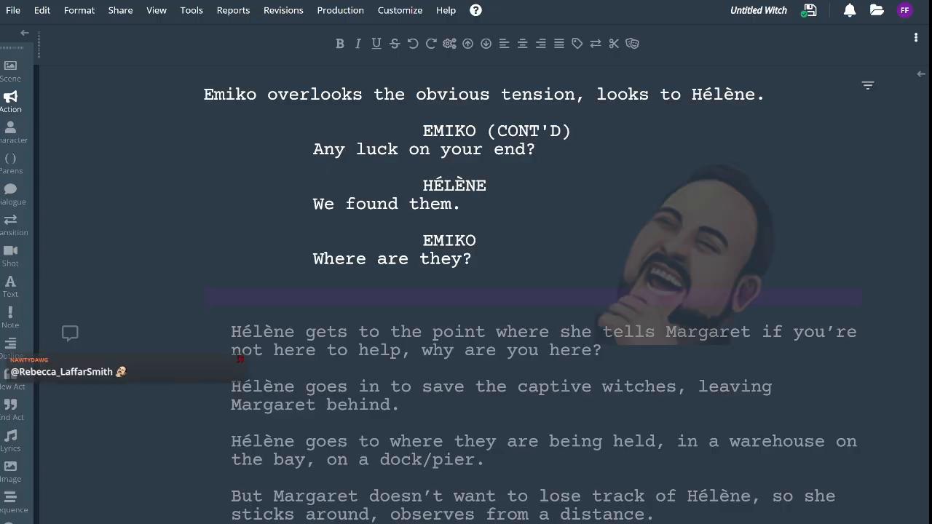
{"action": "type", "text": "Hélène glances"}
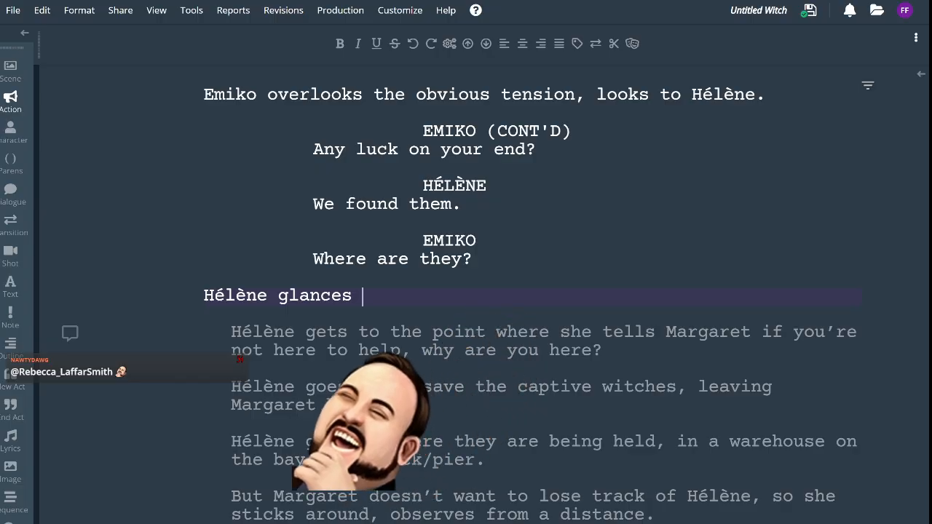
{"action": "key", "text": "BackSpace"}
{"action": "key", "text": "BackSpace"}
{"action": "key", "text": "BackSpace"}
{"action": "key", "text": "BackSpace"}
{"action": "key", "text": "BackSpace"}
{"action": "key", "text": "BackSpace"}
{"action": "key", "text": "BackSpace"}
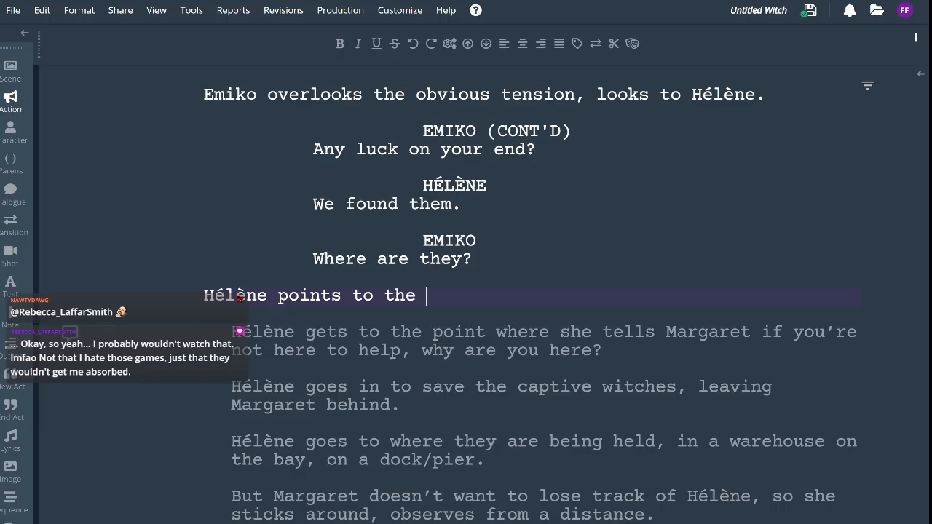
{"action": "key", "text": "Return"}
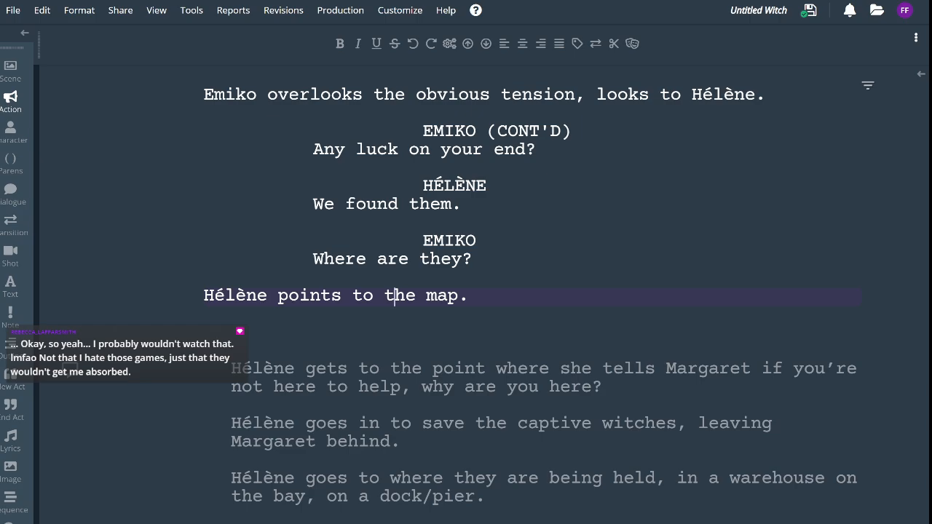
Expand the map action line to read "Hélène points to the location circled on the map." and return to the empty line below
{"action": "type", "text": "location circle"}
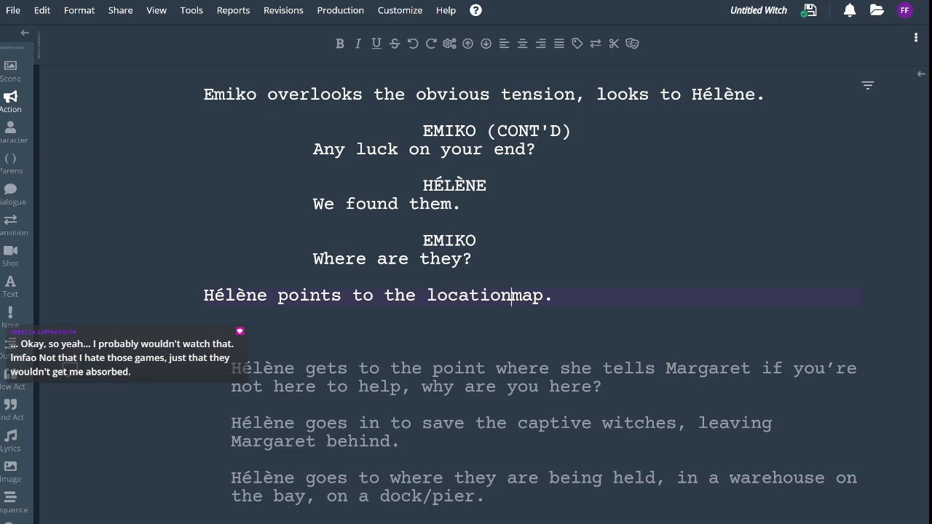
{"action": "type", "text": "s on"}
{"action": "key", "text": "BackSpace"}
{"action": "key", "text": "BackSpace"}
{"action": "key", "text": "BackSpace"}
{"action": "type", "text": "d on the"}
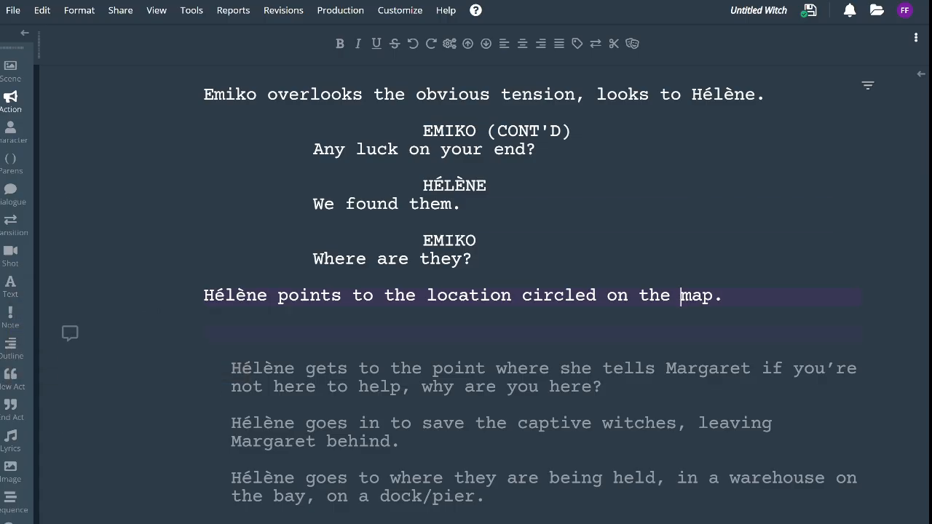
{"action": "left_click", "coordinate": [204, 333]}
{"action": "scroll", "coordinate": [466, 291], "scroll_direction": "up", "scroll_amount": 15}
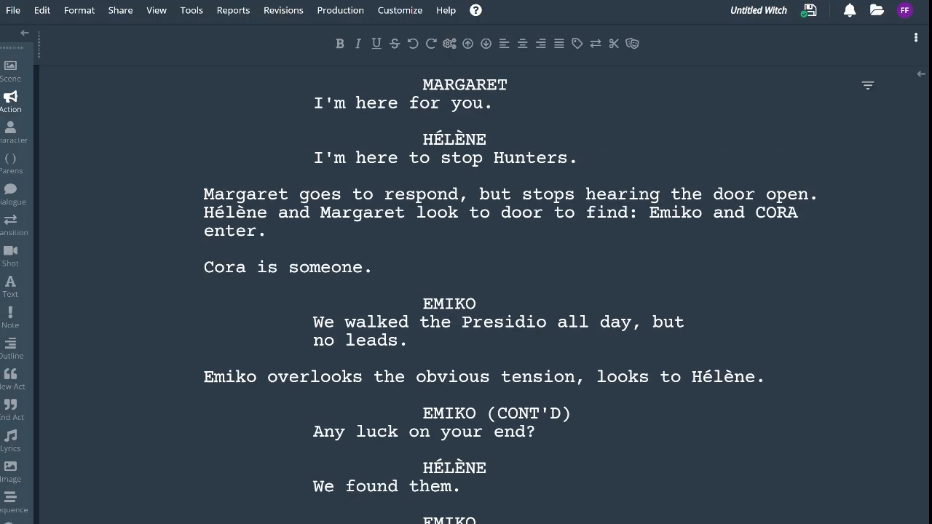
Below the action line about the circled map location, add Emiko's dialogue "How did you find them there?"
{"action": "scroll", "coordinate": [466, 291], "scroll_direction": "up", "scroll_amount": 6}
{"action": "scroll", "coordinate": [466, 292], "scroll_direction": "down", "scroll_amount": 20}
{"action": "scroll", "coordinate": [466, 291], "scroll_direction": "down", "scroll_amount": 5}
{"action": "scroll", "coordinate": [466, 291], "scroll_direction": "up", "scroll_amount": 4}
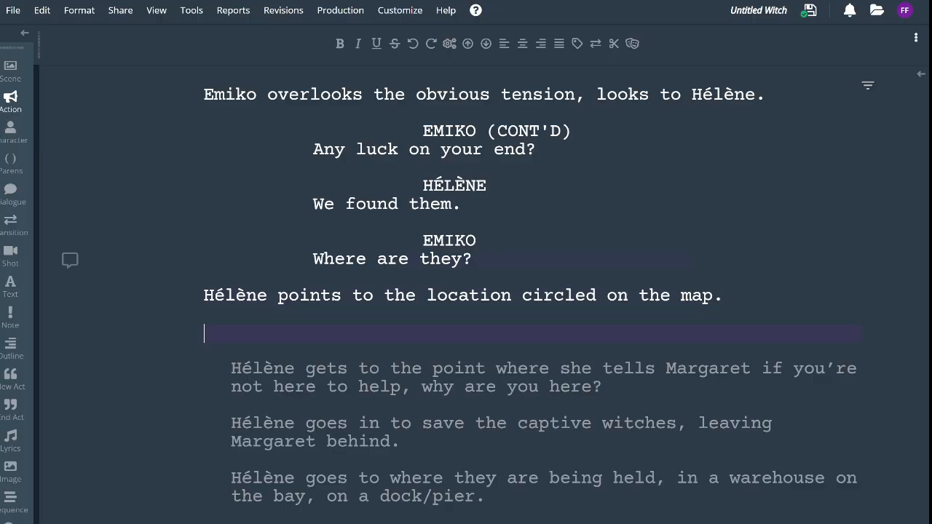
{"action": "key", "text": "Tab"}
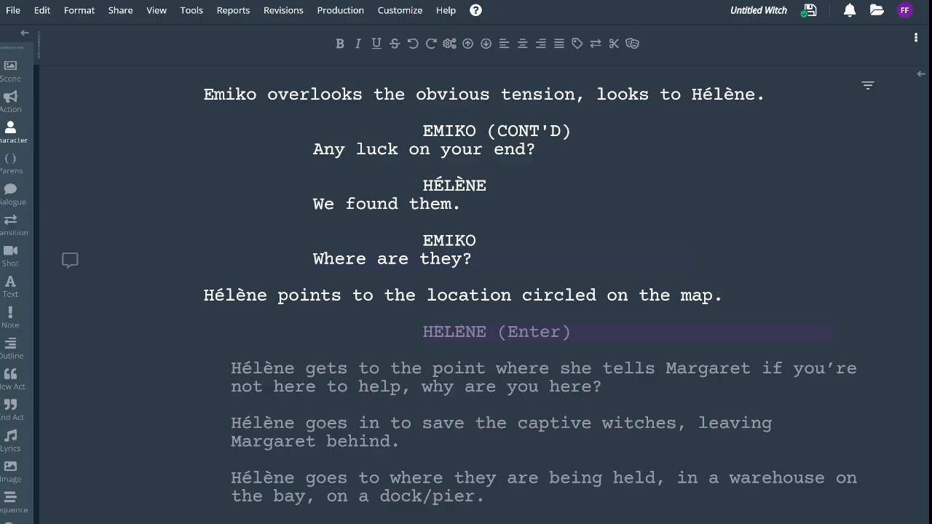
{"action": "type", "text": "EM"}
{"action": "key", "text": "Return"}
{"action": "type", "text": "How did you even"}
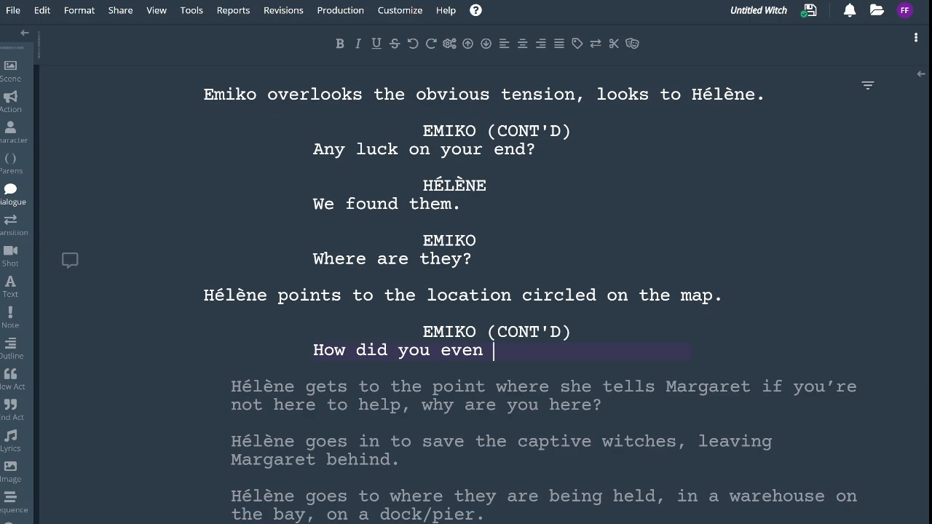
{"action": "key", "text": "BackSpace"}
{"action": "key", "text": "BackSpace"}
{"action": "key", "text": "BackSpace"}
{"action": "key", "text": "BackSpace"}
{"action": "key", "text": "BackSpace"}
{"action": "key", "text": "BackSpace"}
{"action": "type", "text": "find them there?"}
{"action": "key", "text": "Return"}
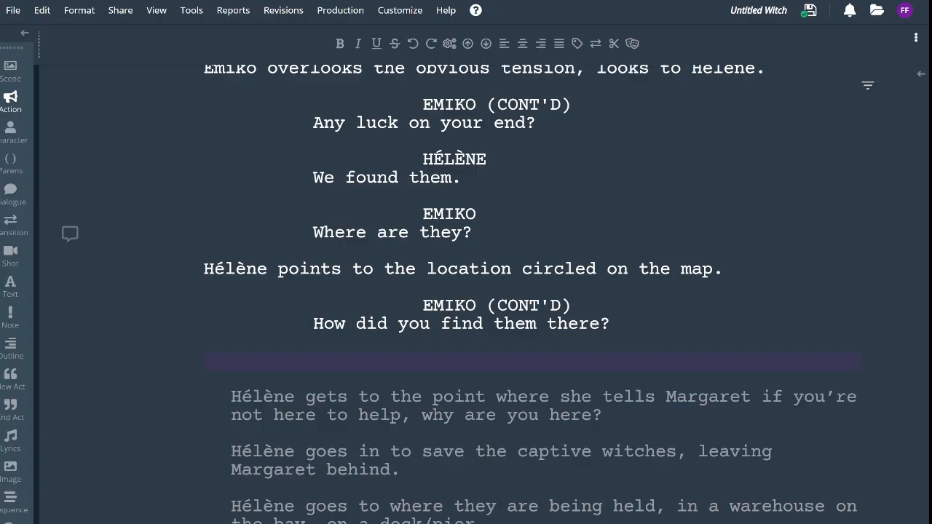
Write the action line "Hélène looks to Emiko, reluctant." below Emiko's question
{"action": "type", "text": "Hélène"}
{"action": "type", "text": "looks to Emiko,"}
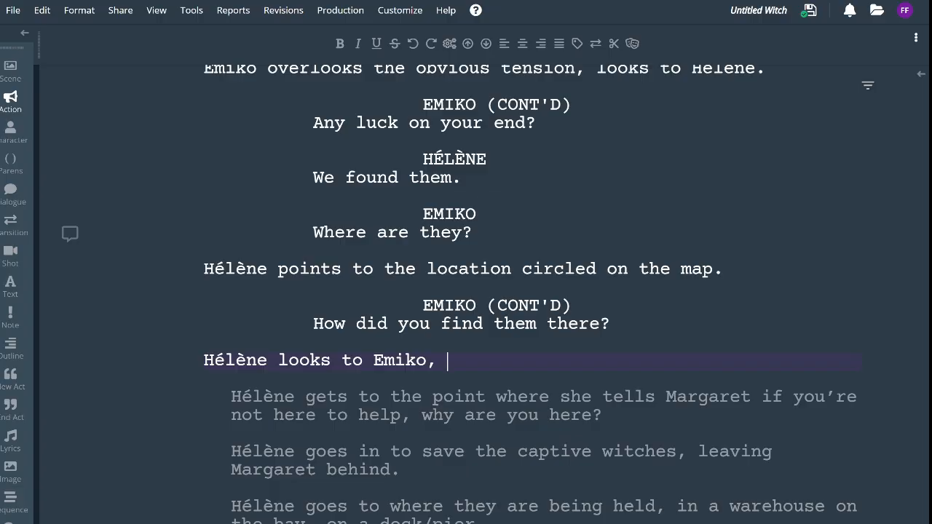
{"action": "scroll", "coordinate": [465, 291], "scroll_direction": "up", "scroll_amount": 15}
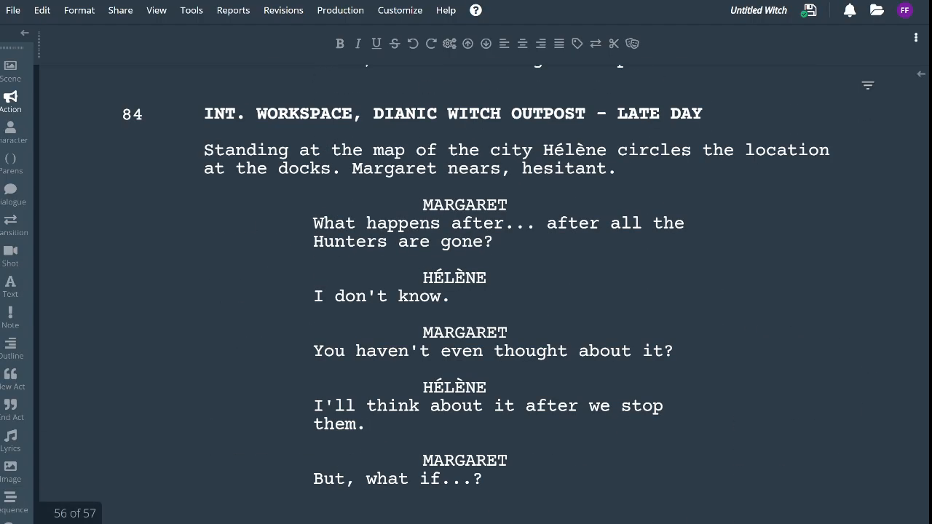
{"action": "scroll", "coordinate": [465, 291], "scroll_direction": "down", "scroll_amount": 10}
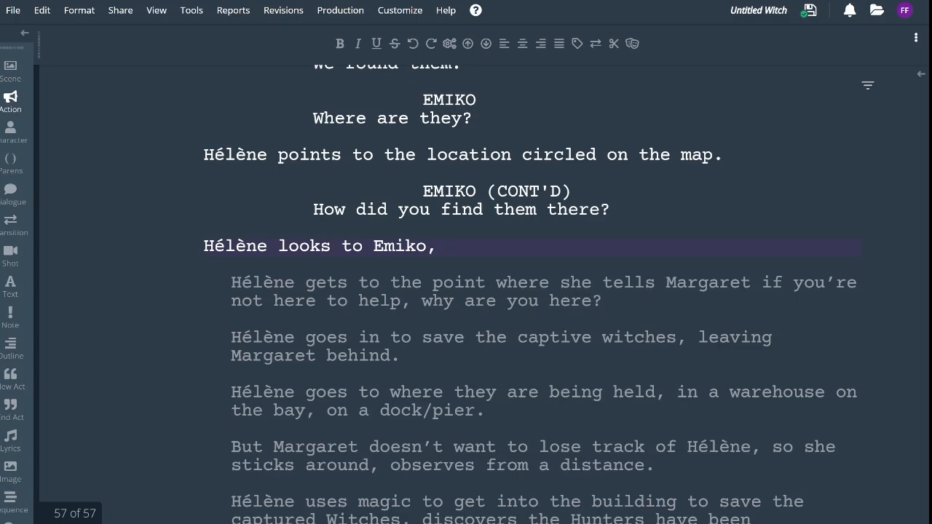
{"action": "type", "text": "reluctant."}
{"action": "key", "text": "Return"}
Add a dialogue block for Hélène reading "We followed a fox."
{"action": "key", "text": "Tab"}
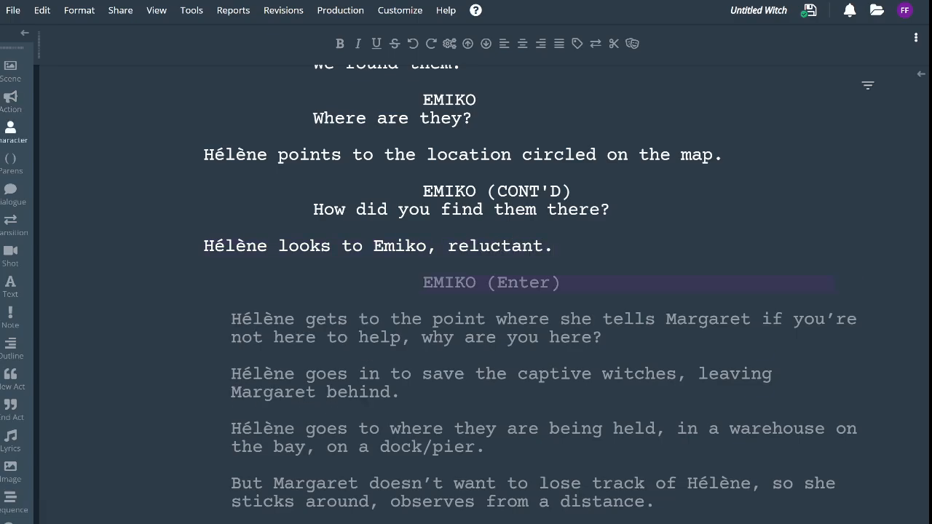
{"action": "type", "text": "H"}
{"action": "key", "text": "Return"}
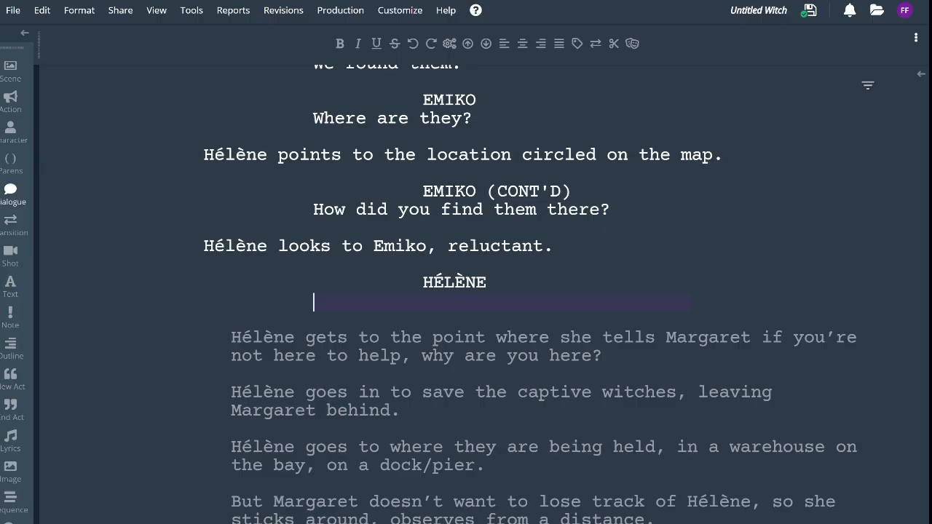
{"action": "type", "text": "We followed"}
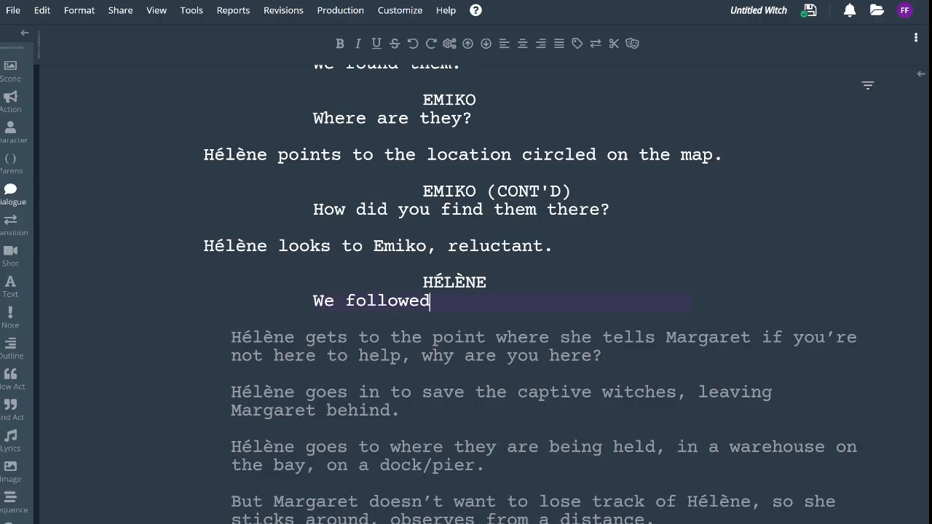
{"action": "type", "text": " a fox."}
{"action": "key", "text": "Return"}
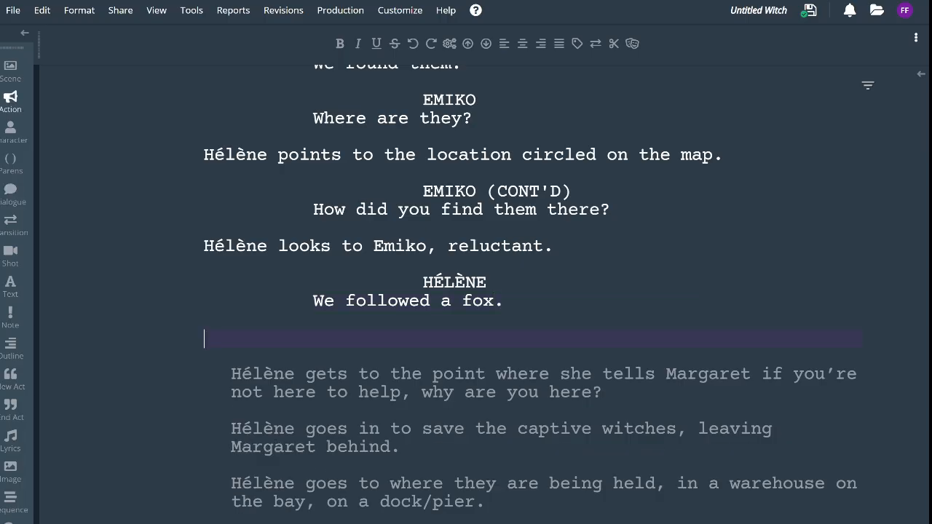
Add Emiko's reply "A fox?" as dialogue under her character name
{"action": "key", "text": "Tab"}
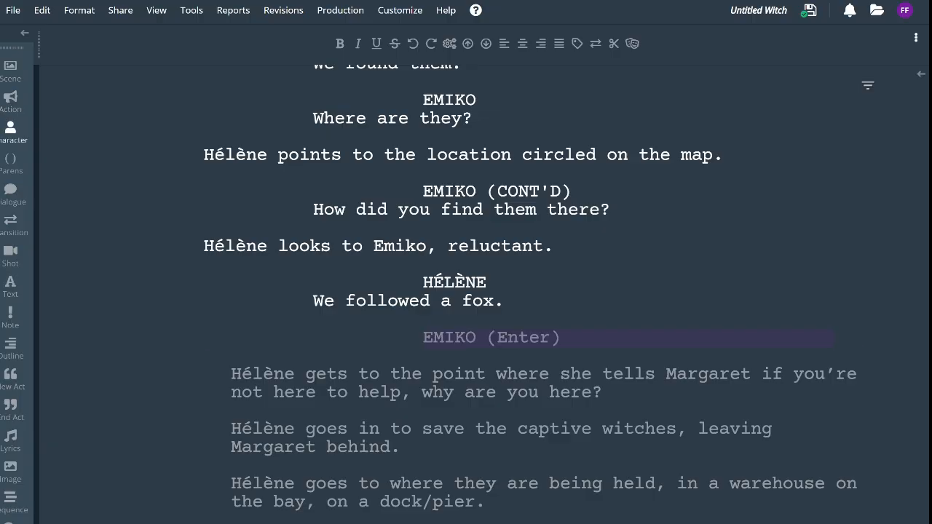
{"action": "key", "text": "Return"}
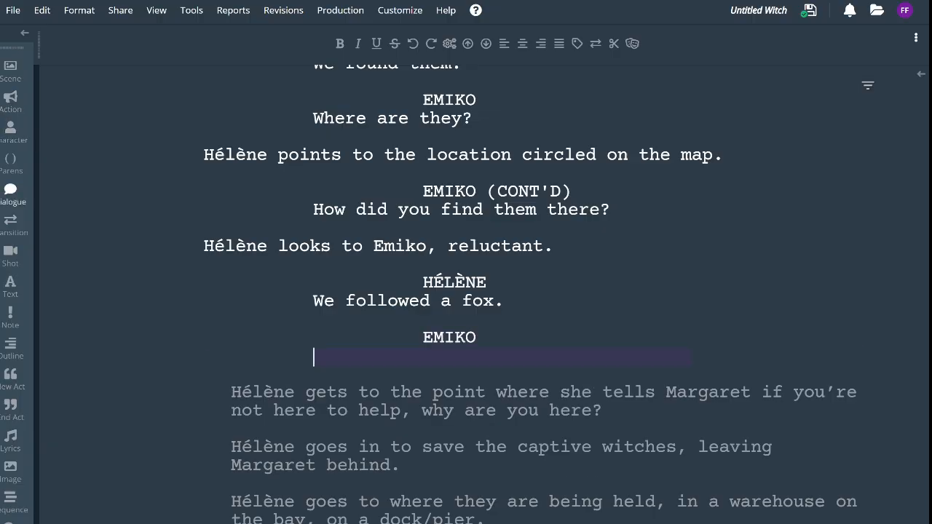
{"action": "type", "text": "A fox?"}
{"action": "key", "text": "Return"}
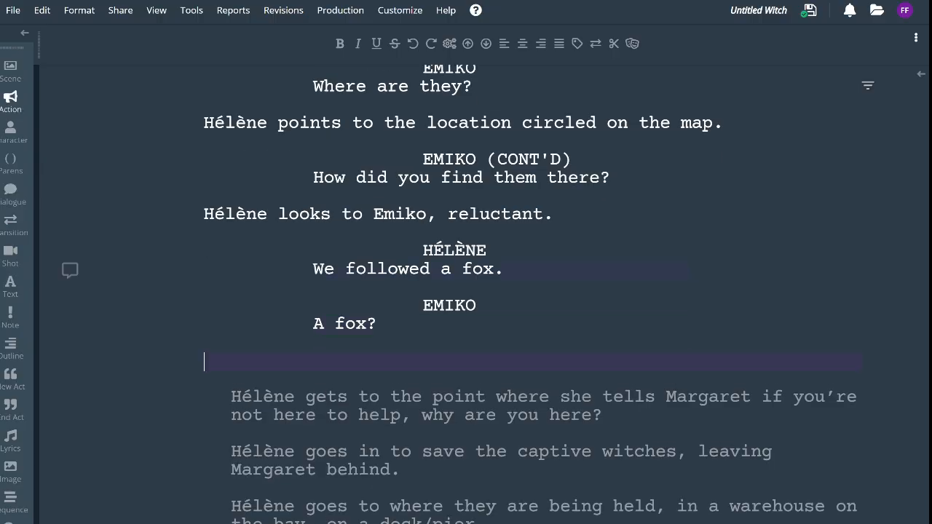
Write the action line "Emiko looks from Hélène to Margaret. She nods." and start a character line below it
{"action": "type", "text": "Emiko looks from "}
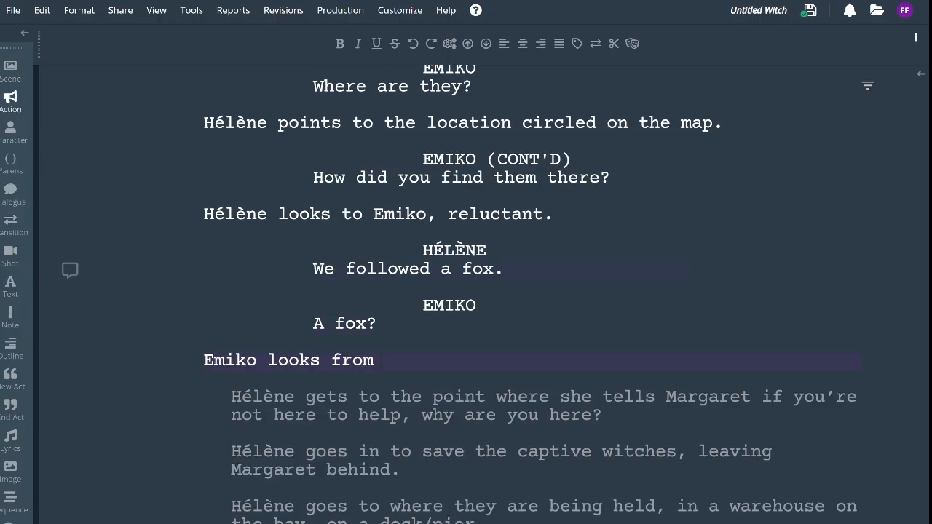
{"action": "type", "text": "Hélène to Margaret"}
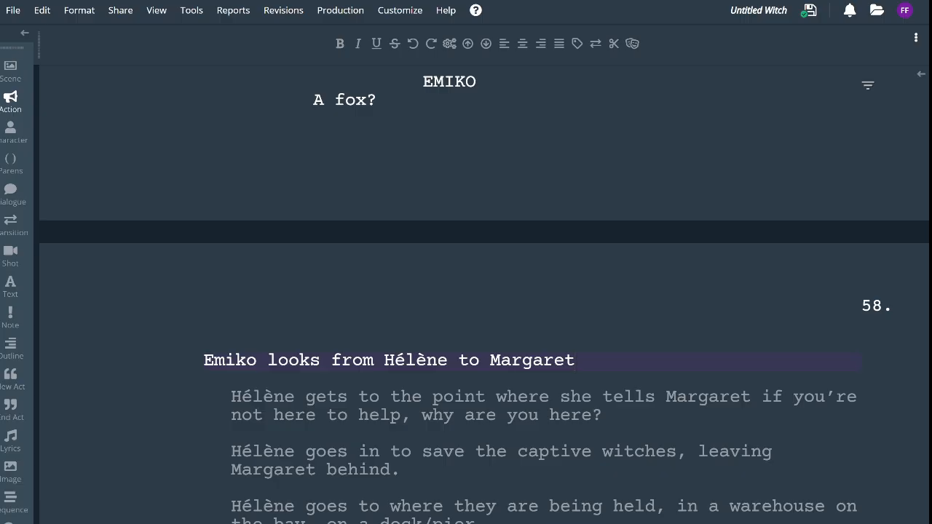
{"action": "type", "text": ", she"}
{"action": "key", "text": "BackSpace"}
{"action": "key", "text": "BackSpace"}
{"action": "key", "text": "BackSpace"}
{"action": "key", "text": "BackSpace"}
{"action": "key", "text": "BackSpace"}
{"action": "key", "text": "BackSpace"}
{"action": "type", "text": "t. She nods."}
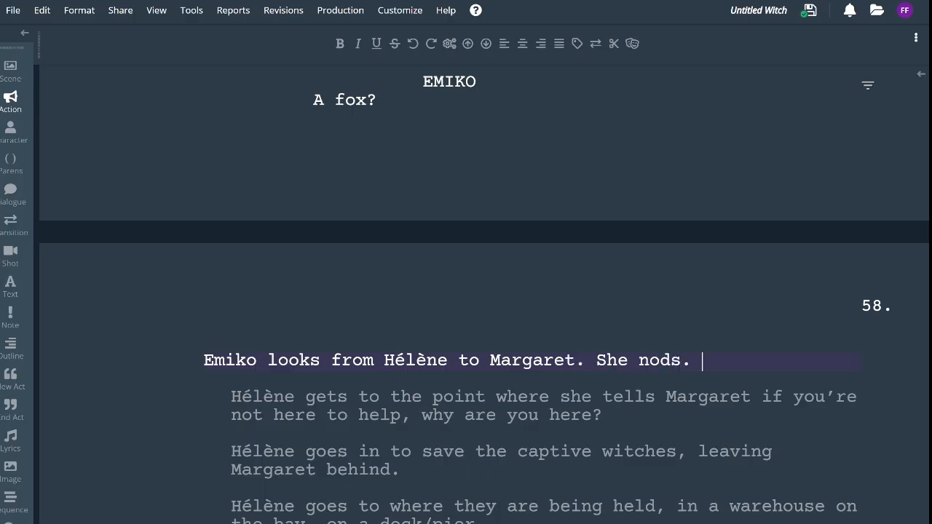
{"action": "key", "text": "Return"}
{"action": "key", "text": "Tab"}
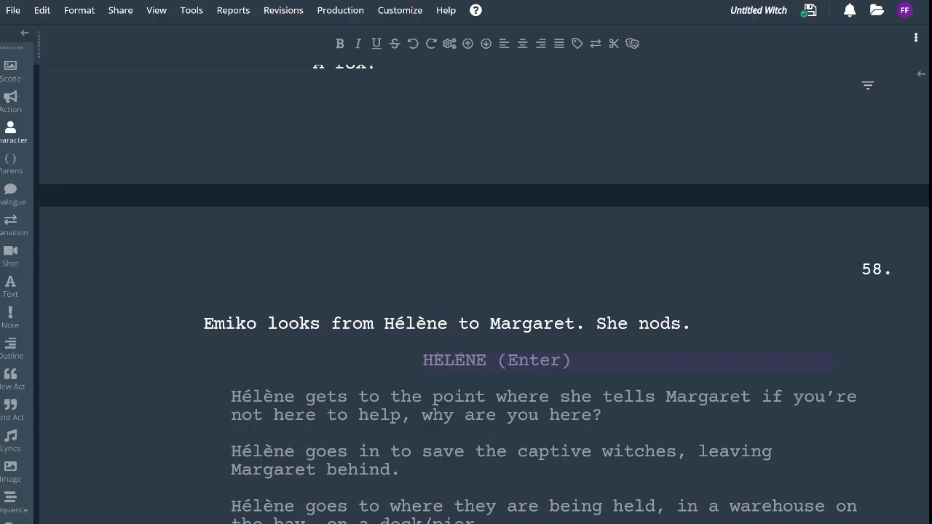
Insert ", questioning" after "Margaret" in the action line about Emiko's look, correcting the spelling of the added word
{"action": "left_click", "coordinate": [575, 324]}
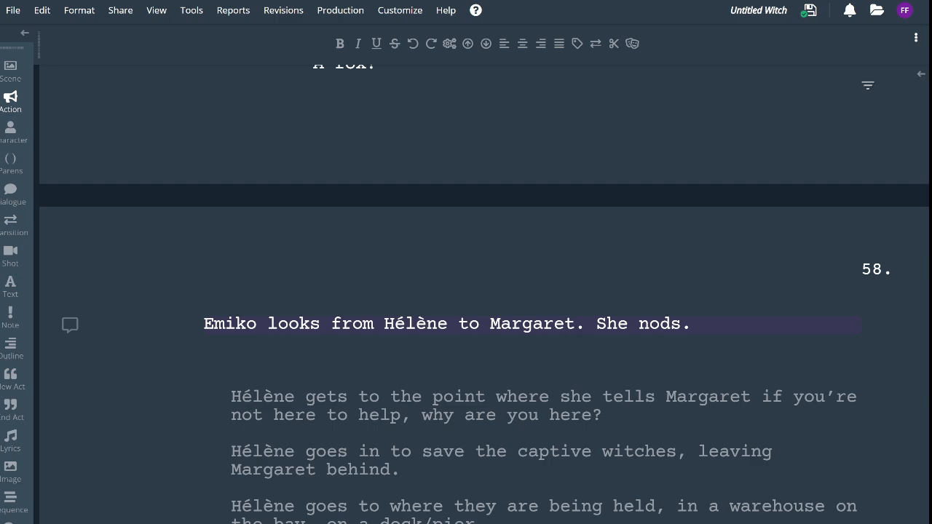
{"action": "type", "text": ", wuationing"}
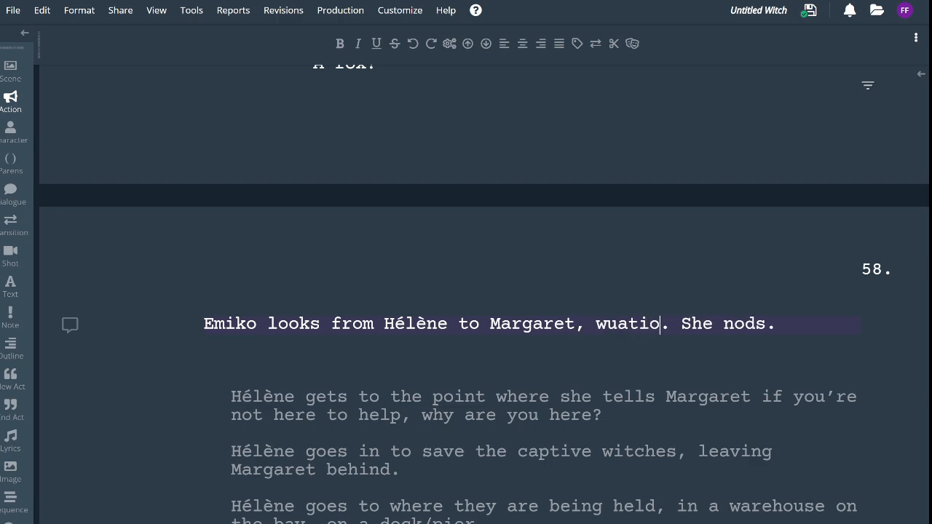
{"action": "key", "text": "Left"}
{"action": "key", "text": "Left"}
{"action": "key", "text": "Left"}
{"action": "key", "text": "Left"}
{"action": "key", "text": "Left"}
{"action": "key", "text": "Left"}
{"action": "key", "text": "Left"}
{"action": "key", "text": "Left"}
{"action": "key", "text": "Left"}
{"action": "key", "text": "BackSpace"}
{"action": "type", "text": "q"}
{"action": "key", "text": "Right"}
{"action": "key", "text": "Right"}
{"action": "key", "text": "BackSpace"}
{"action": "type", "text": "s"}
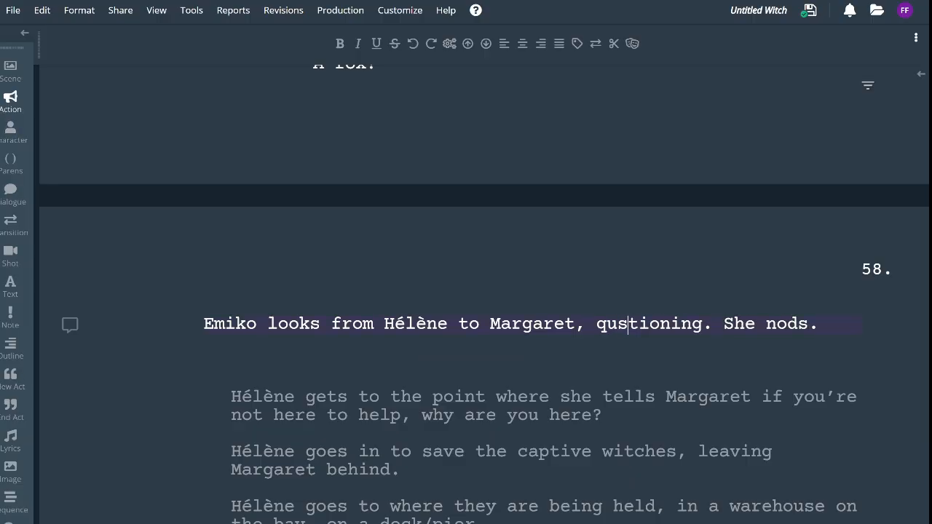
{"action": "type", "text": "e"}
{"action": "key", "text": "Right"}
{"action": "key", "text": "Right"}
{"action": "key", "text": "Right"}
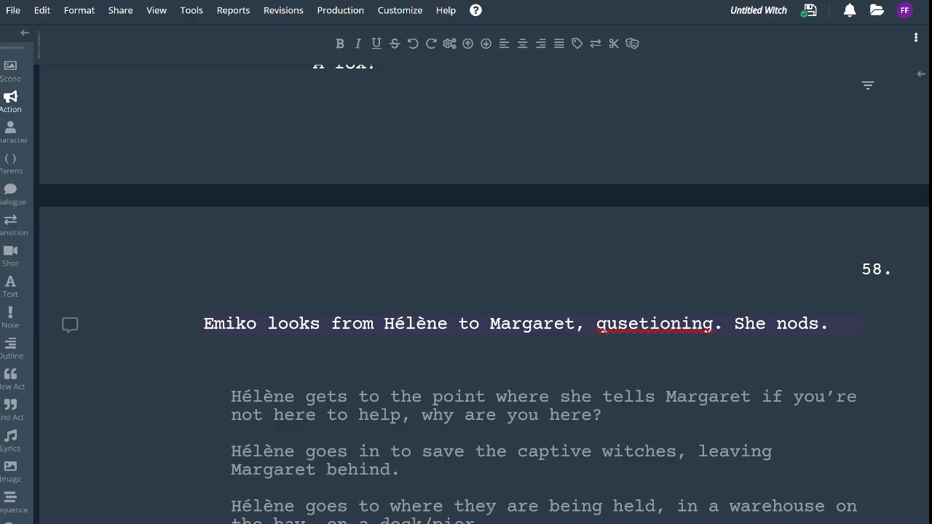
{"action": "key", "text": "Left"}
{"action": "key", "text": "Left"}
{"action": "key", "text": "Left"}
{"action": "key", "text": "Left"}
{"action": "key", "text": "BackSpace"}
{"action": "key", "text": "Right"}
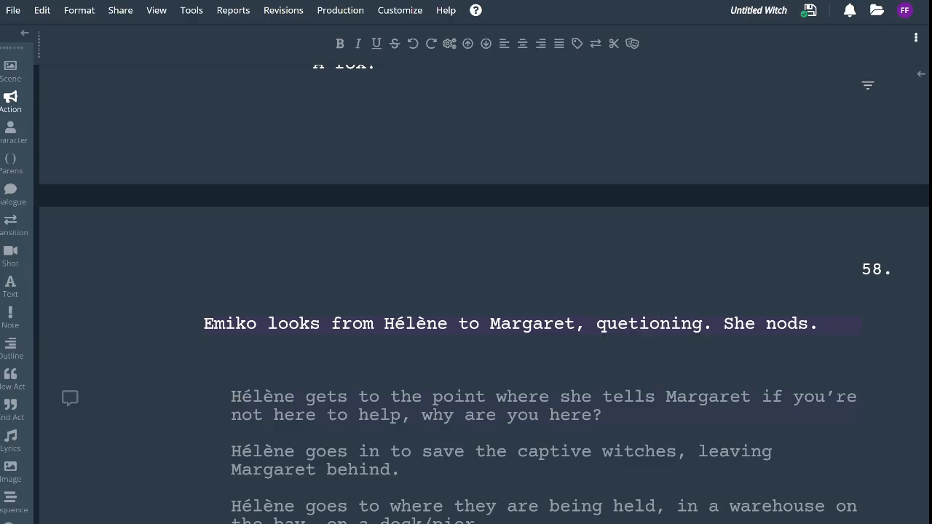
{"action": "type", "text": "s"}
Below the action line ending in "She nods.", add Emiko's dialogue "It must have been a kitsune." and start a new action line
{"action": "key", "text": "End"}
{"action": "key", "text": "Return"}
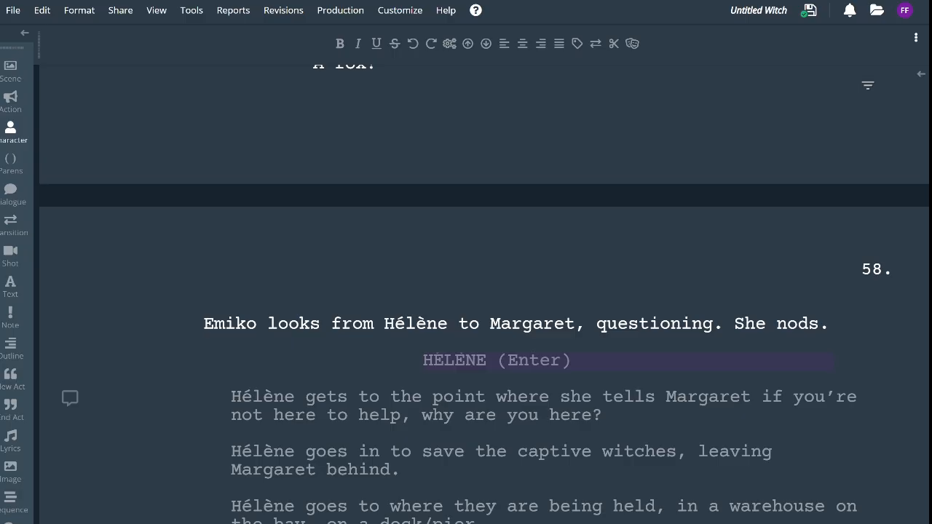
{"action": "key", "text": "BackSpace"}
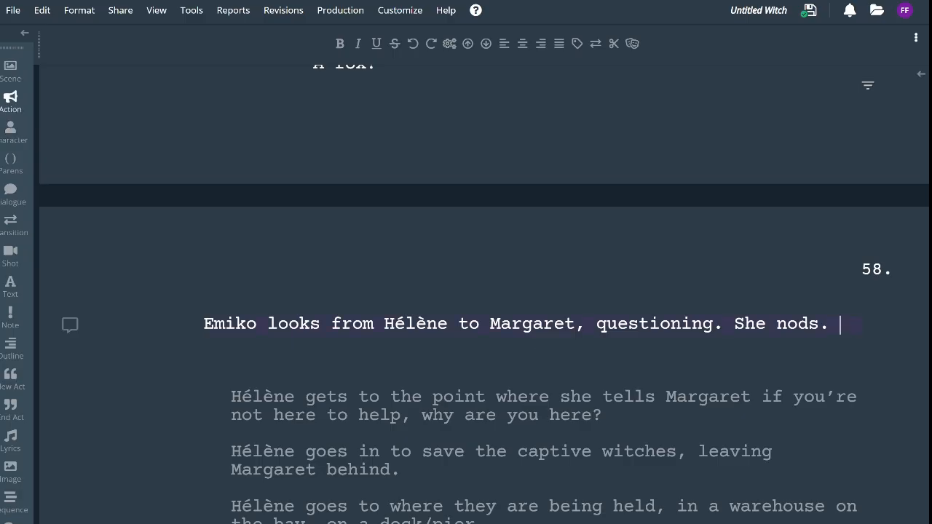
{"action": "key", "text": "Return"}
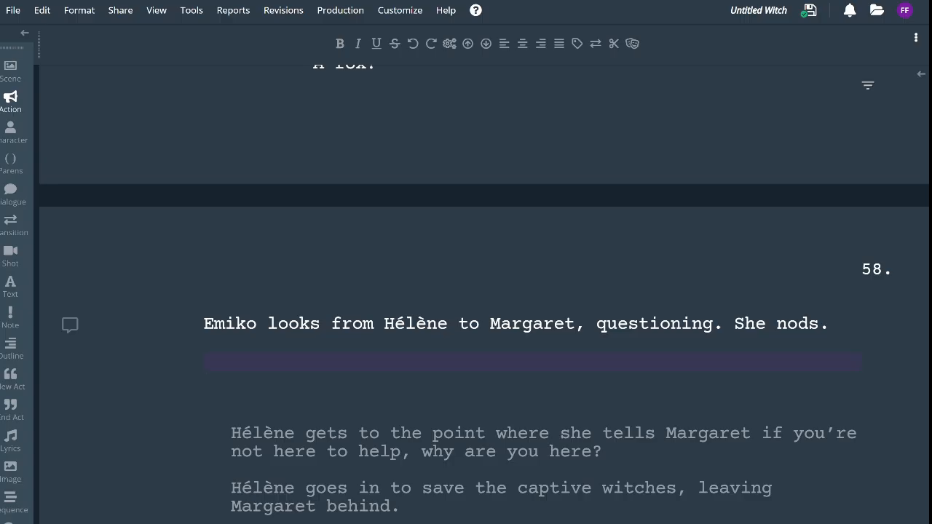
{"action": "key", "text": "Tab"}
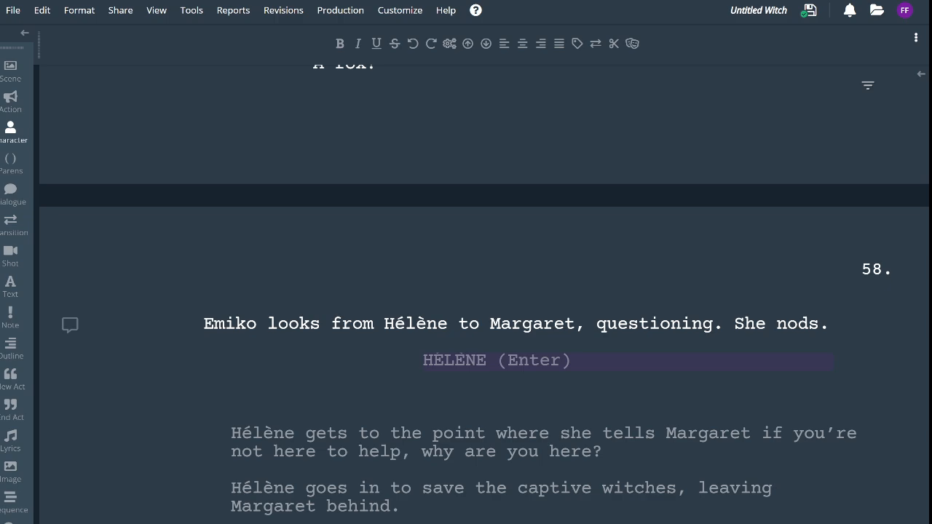
{"action": "scroll", "coordinate": [484, 291], "scroll_direction": "up", "scroll_amount": 2}
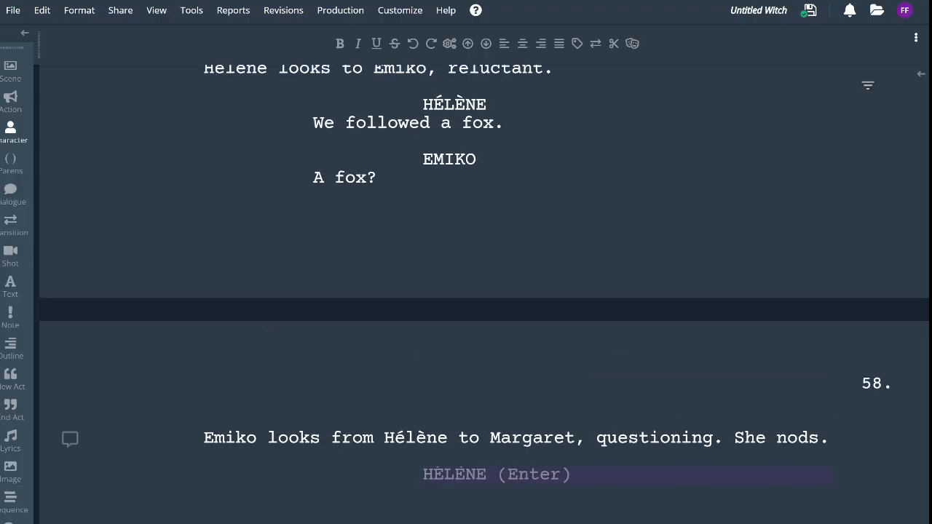
{"action": "scroll", "coordinate": [484, 291], "scroll_direction": "down", "scroll_amount": 2}
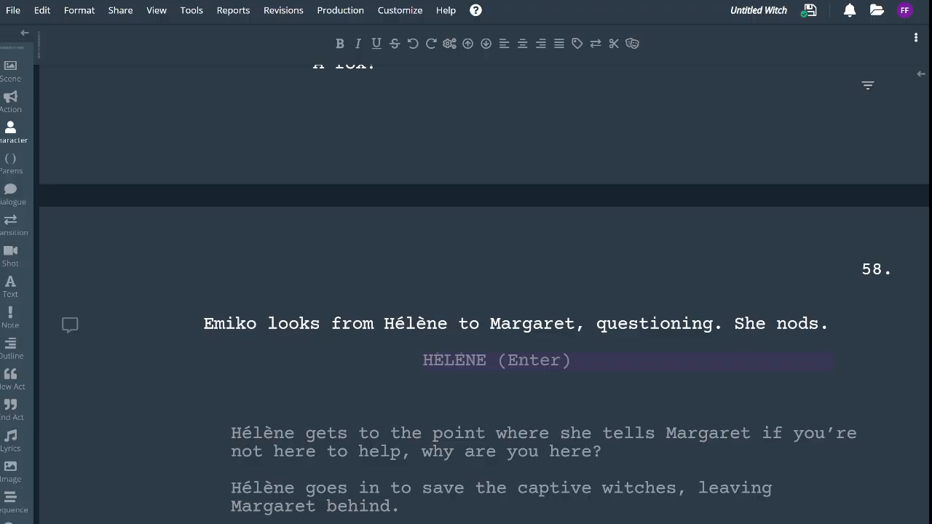
{"action": "type", "text": "EMI"}
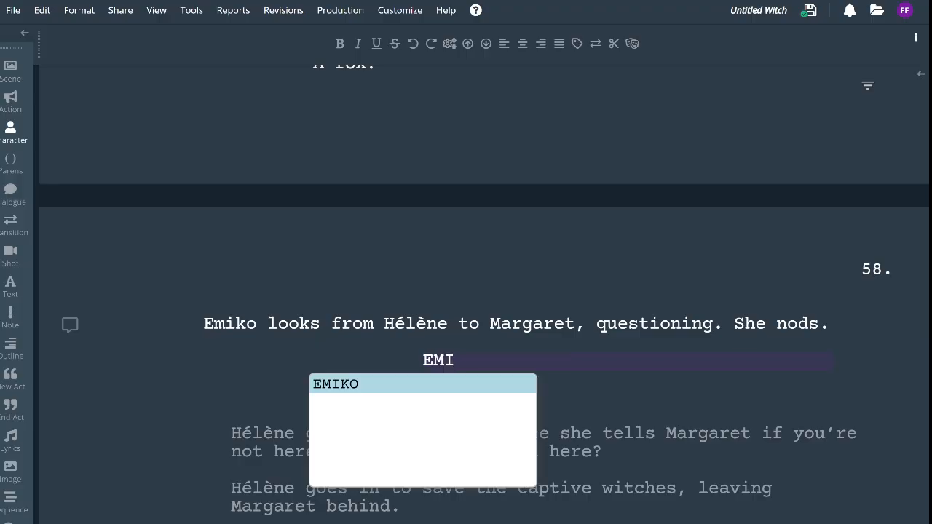
{"action": "key", "text": "Return"}
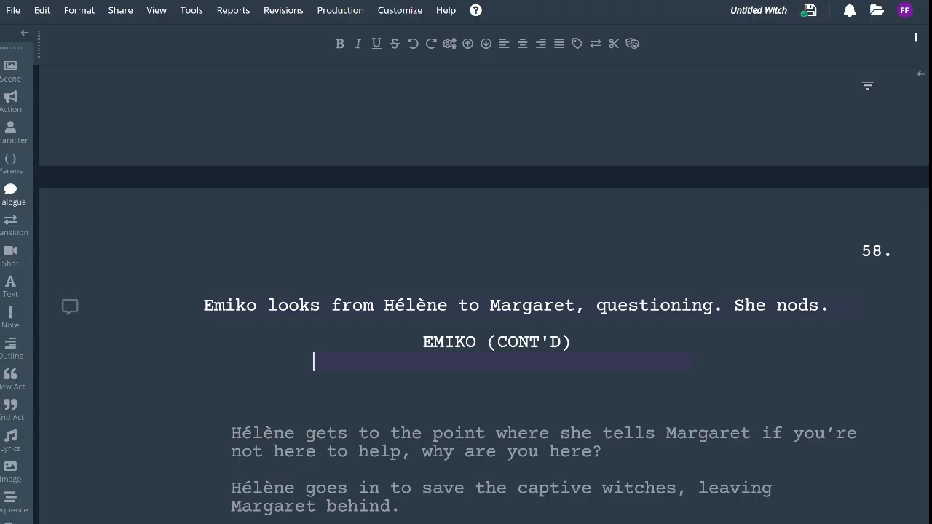
{"action": "type", "text": "It must have been a kitsune."}
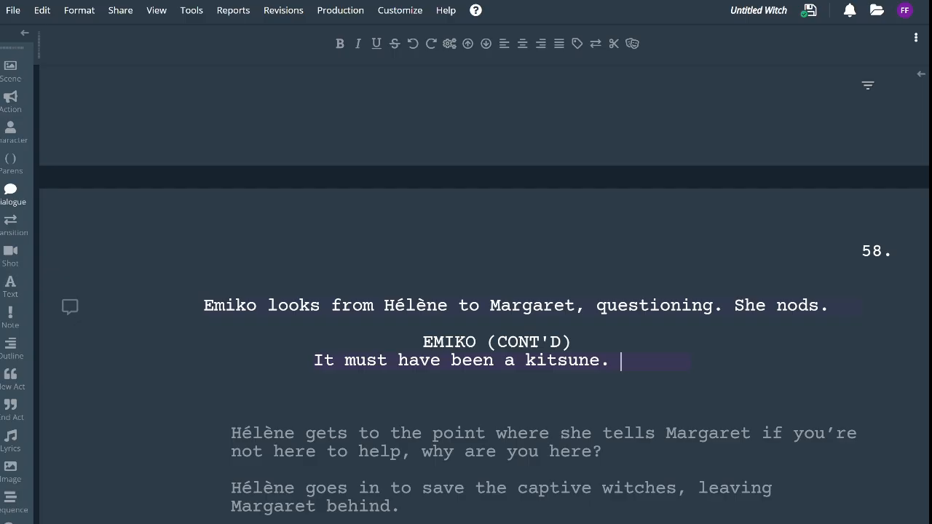
{"action": "key", "text": "Return"}
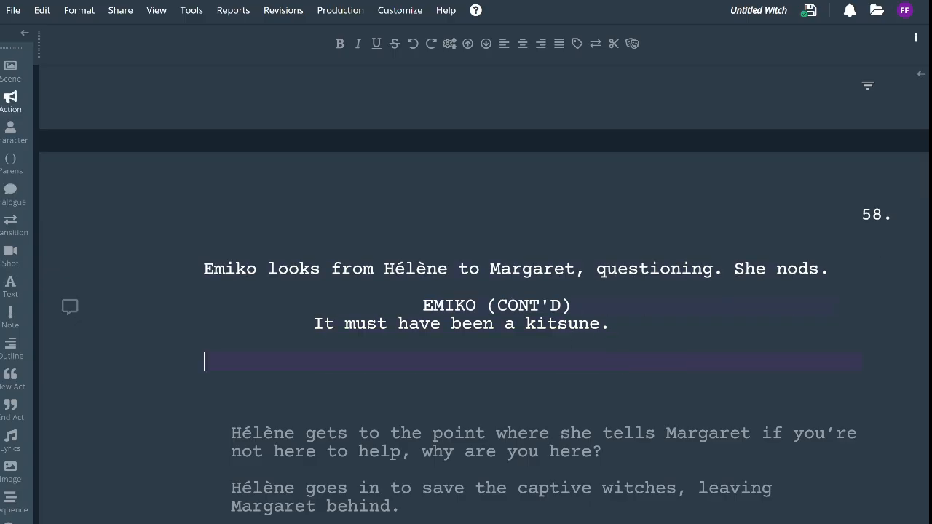
{"action": "scroll", "coordinate": [484, 295], "scroll_direction": "up", "scroll_amount": 3}
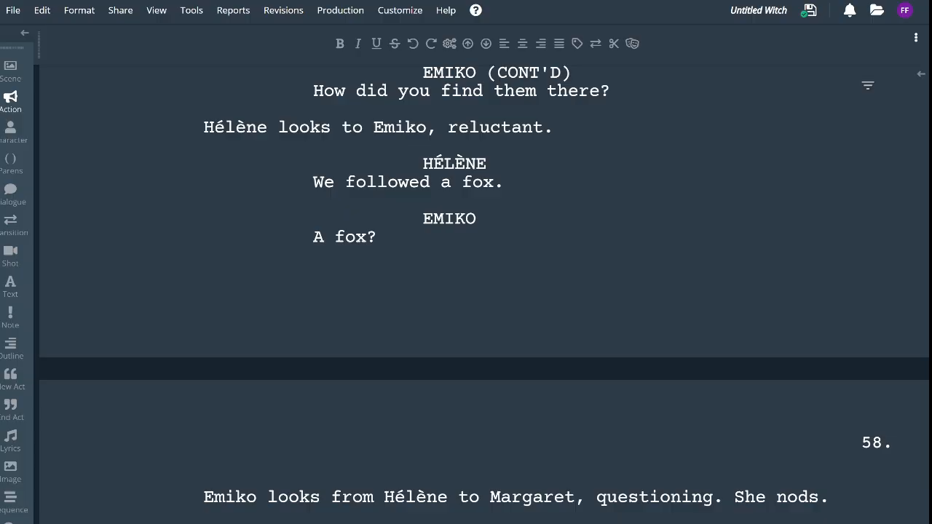
{"action": "scroll", "coordinate": [484, 295], "scroll_direction": "down", "scroll_amount": 2}
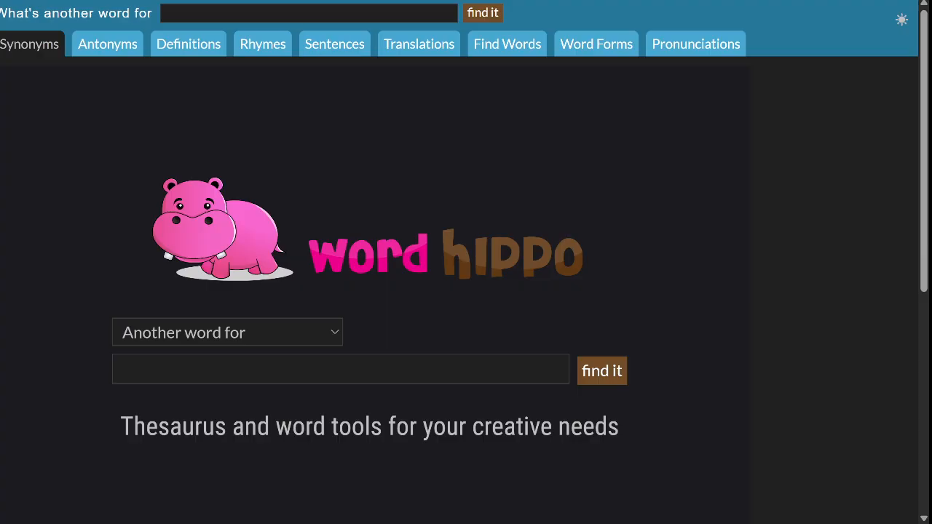
Look up synonyms for "confirm" in the WordHippo thesaurus
{"action": "type", "text": "for conf"}
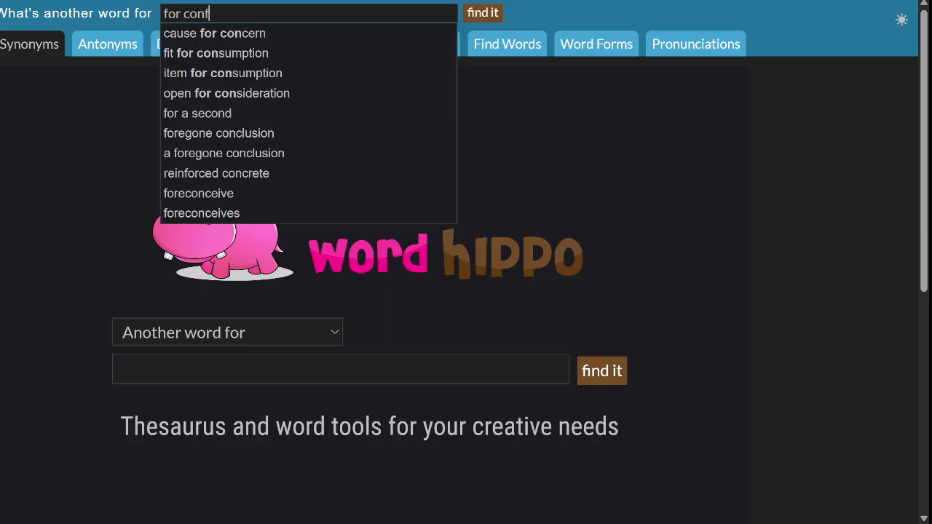
{"action": "type", "text": "irm"}
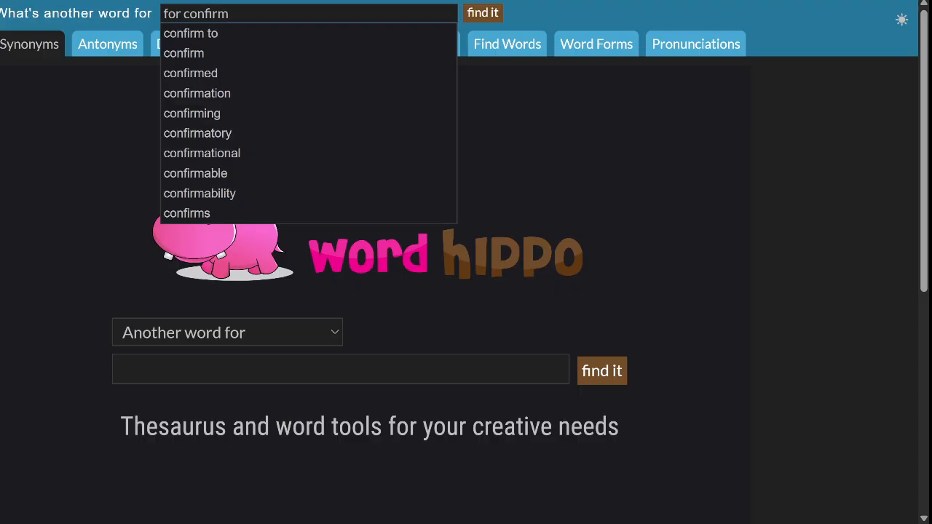
{"action": "key", "text": "Down"}
{"action": "key", "text": "Down"}
{"action": "key", "text": "Return"}
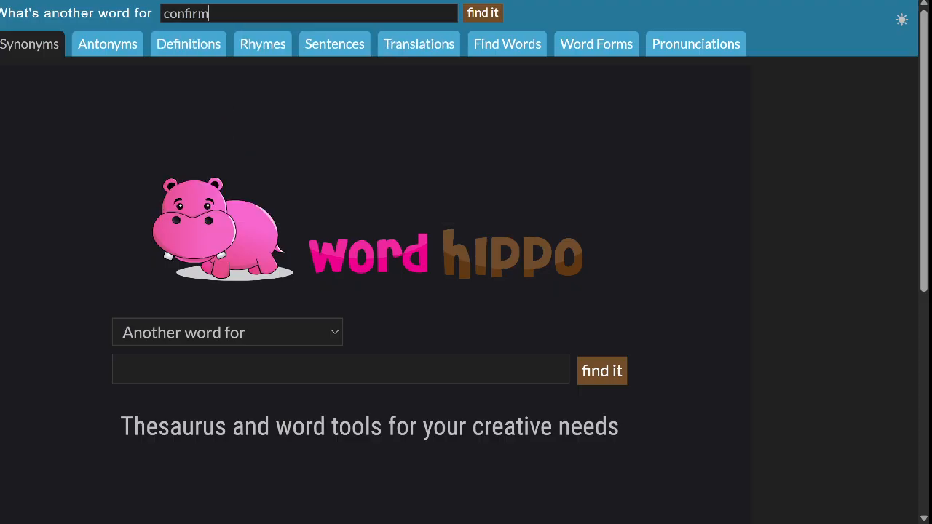
{"action": "scroll", "coordinate": [466, 292], "scroll_direction": "down", "scroll_amount": 2}
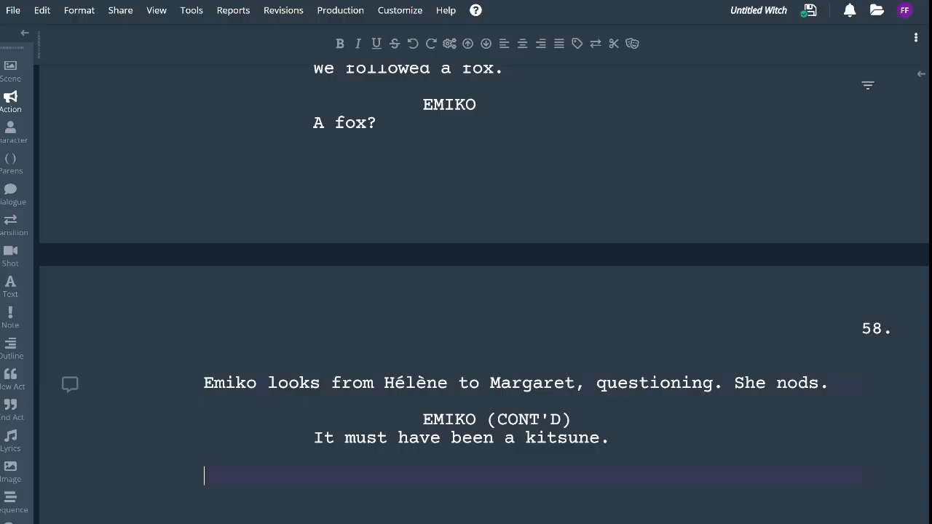
In the screenplay's action line about Emiko's look, replace ", questioning" after "Margaret" with "to verify"
{"action": "left_click", "coordinate": [576, 383]}
{"action": "scroll", "coordinate": [576, 371], "scroll_direction": "down", "scroll_amount": 1}
{"action": "left_click_drag", "start_coordinate": [314, 414], "coordinate": [619, 324]}
{"action": "scroll", "coordinate": [466, 291], "scroll_direction": "up", "scroll_amount": 6}
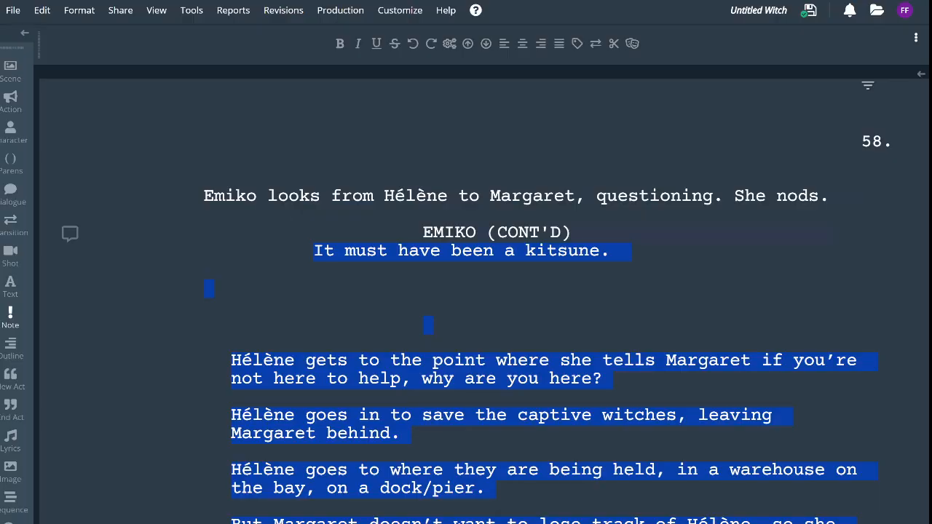
{"action": "left_click", "coordinate": [575, 196]}
{"action": "key", "text": "alt+shift+Right"}
{"action": "type", "text": "to verify"}
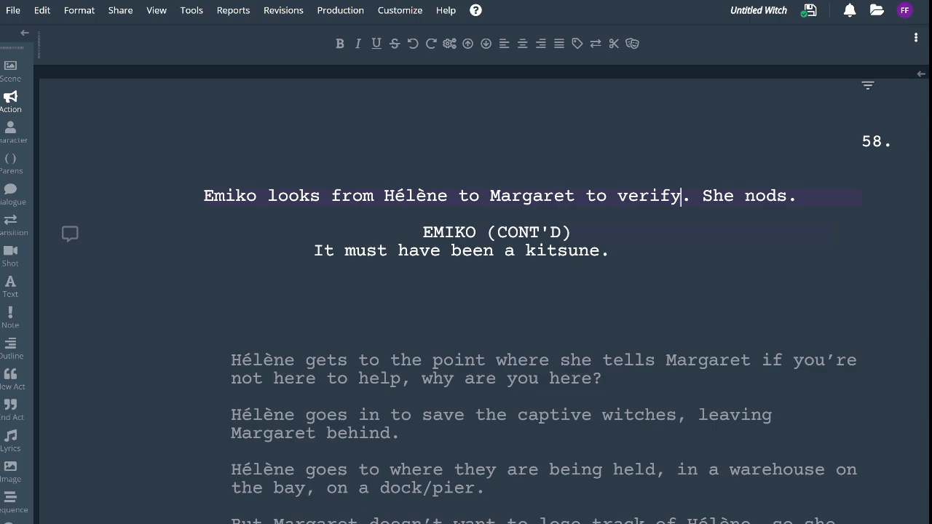
Change the speaker of the "A fox?" dialogue from Emiko to CORA
{"action": "left_click", "coordinate": [621, 251]}
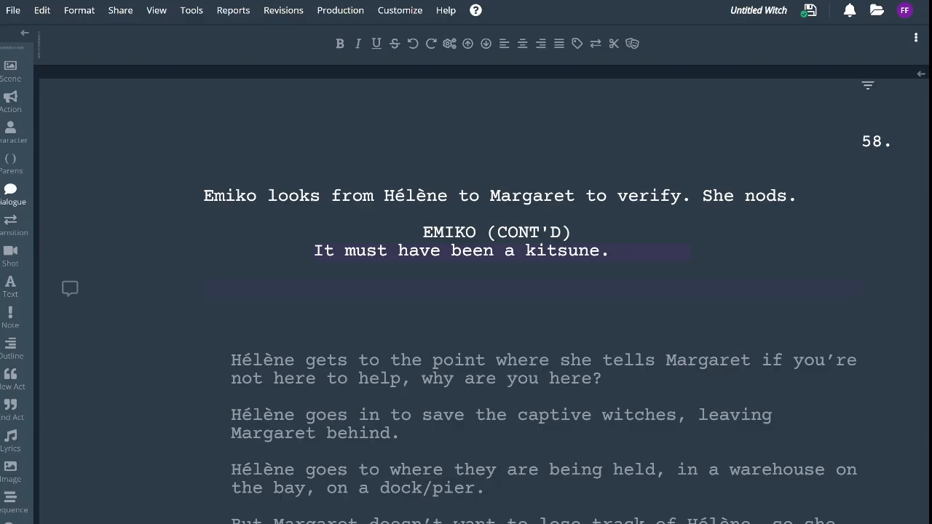
{"action": "scroll", "coordinate": [484, 291], "scroll_direction": "up", "scroll_amount": 5}
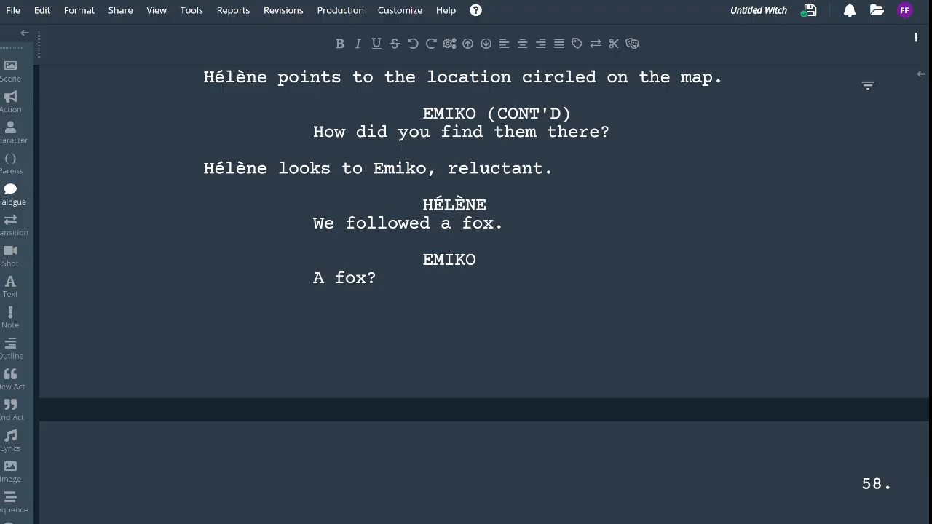
{"action": "left_click_drag", "start_coordinate": [478, 261], "coordinate": [423, 261]}
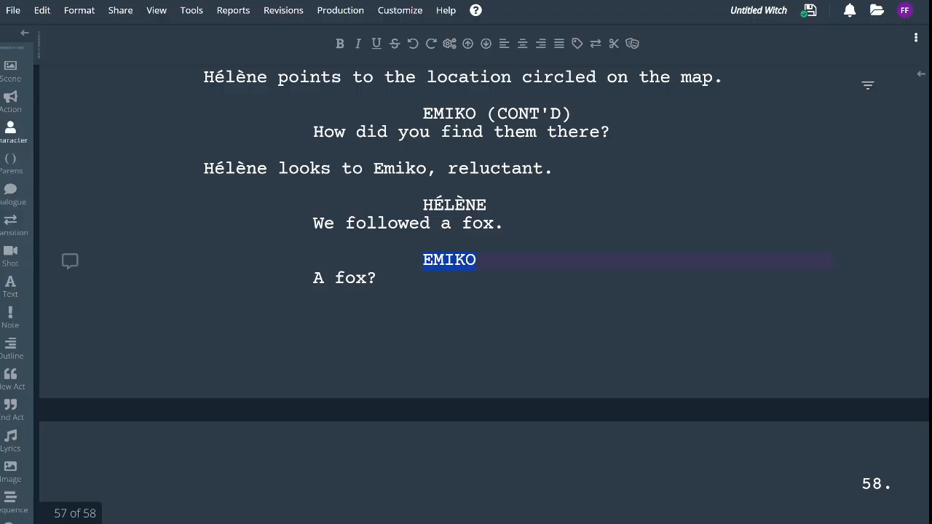
{"action": "type", "text": "CON"}
{"action": "key", "text": "BackSpace"}
{"action": "type", "text": "RA"}
{"action": "scroll", "coordinate": [484, 294], "scroll_direction": "up", "scroll_amount": 3}
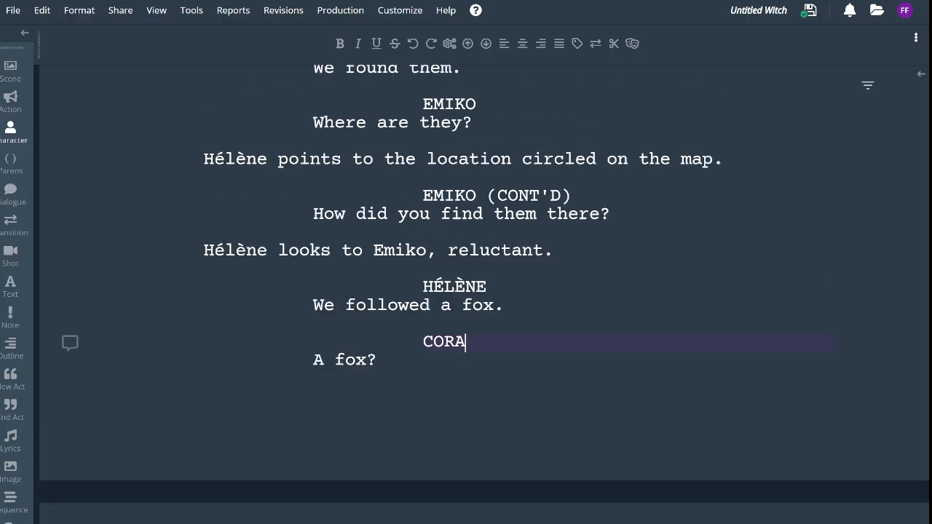
{"action": "scroll", "coordinate": [466, 291], "scroll_direction": "up", "scroll_amount": 6}
{"action": "scroll", "coordinate": [466, 292], "scroll_direction": "down", "scroll_amount": 5}
{"action": "scroll", "coordinate": [484, 222], "scroll_direction": "down", "scroll_amount": 3}
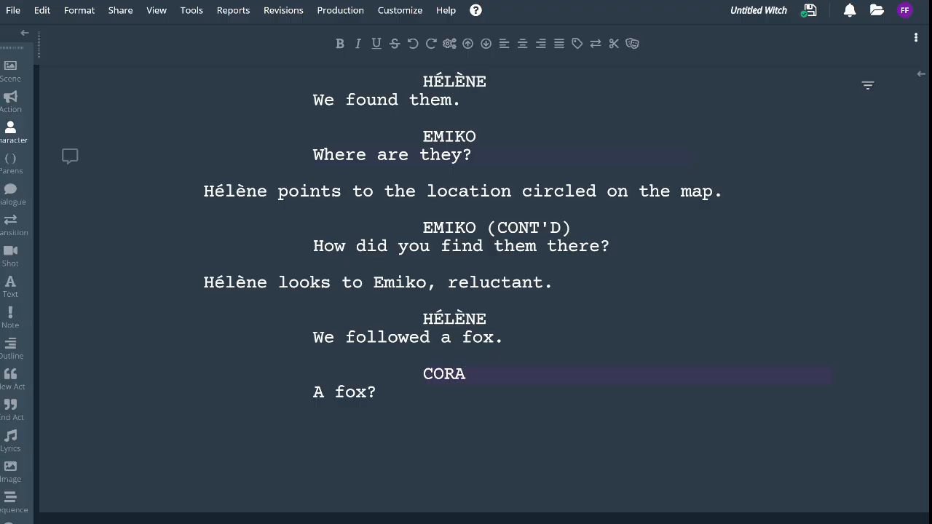
{"action": "scroll", "coordinate": [485, 291], "scroll_direction": "down", "scroll_amount": 4}
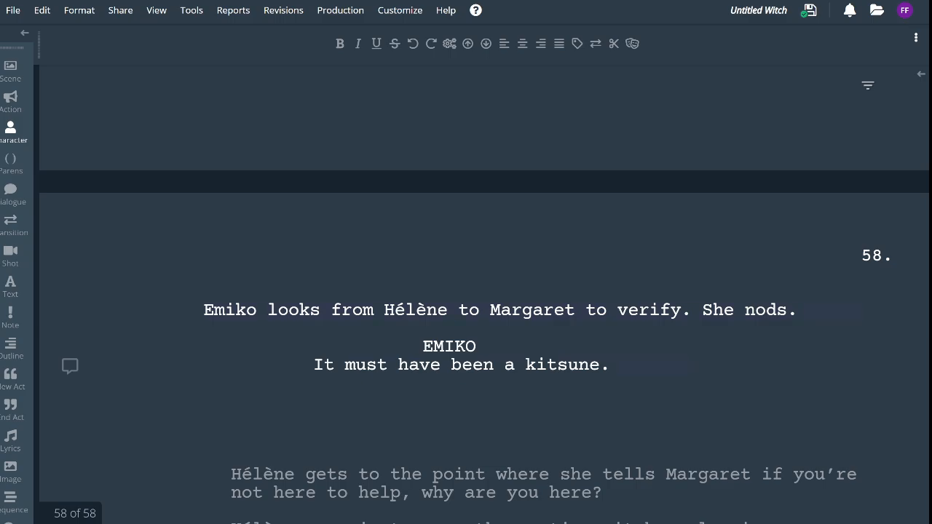
Remove the extra blank line below Emiko's kitsune dialogue and write the action line "Hélène looks to Emiko, expectant."
{"action": "scroll", "coordinate": [553, 348], "scroll_direction": "down", "scroll_amount": 2}
{"action": "left_click", "coordinate": [623, 251]}
{"action": "scroll", "coordinate": [484, 292], "scroll_direction": "up", "scroll_amount": 5}
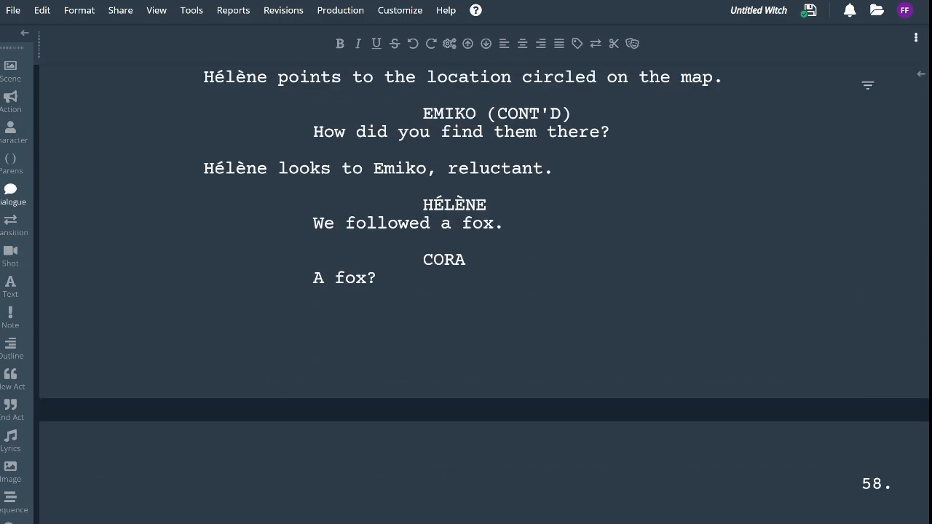
{"action": "scroll", "coordinate": [484, 291], "scroll_direction": "down", "scroll_amount": 2}
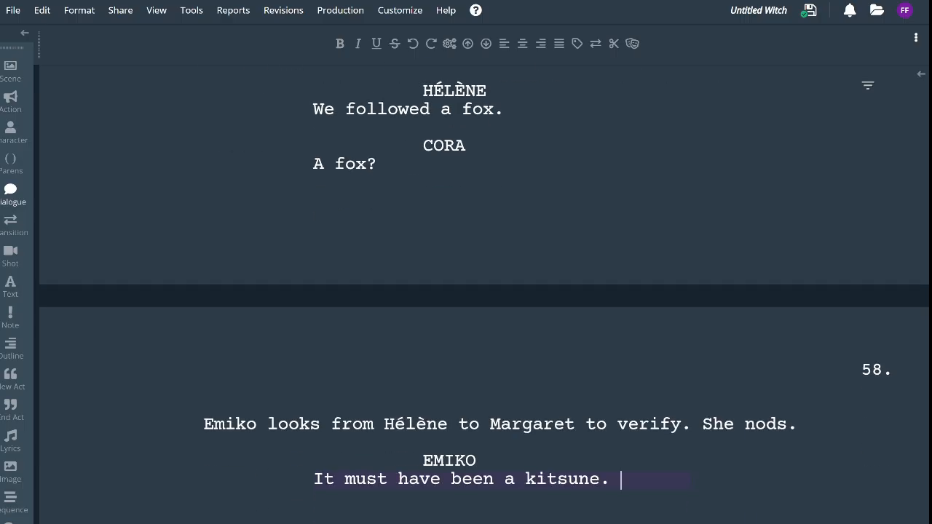
{"action": "scroll", "coordinate": [484, 291], "scroll_direction": "down", "scroll_amount": 4}
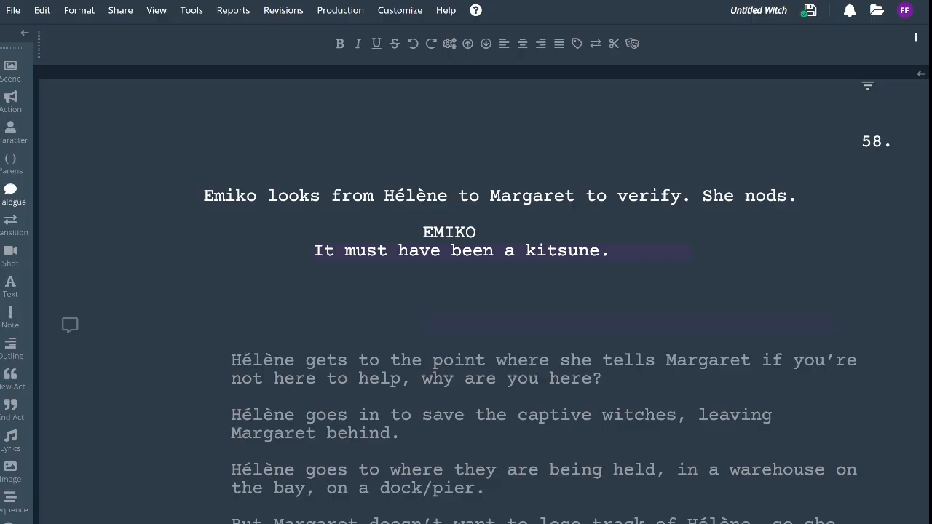
{"action": "key", "text": "Return"}
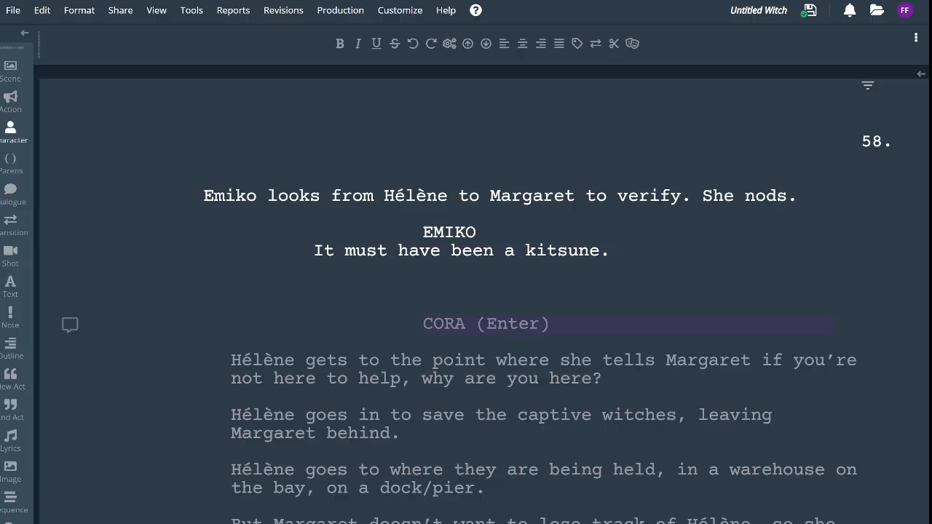
{"action": "key", "text": "BackSpace"}
{"action": "key", "text": "BackSpace"}
{"action": "key", "text": "Return"}
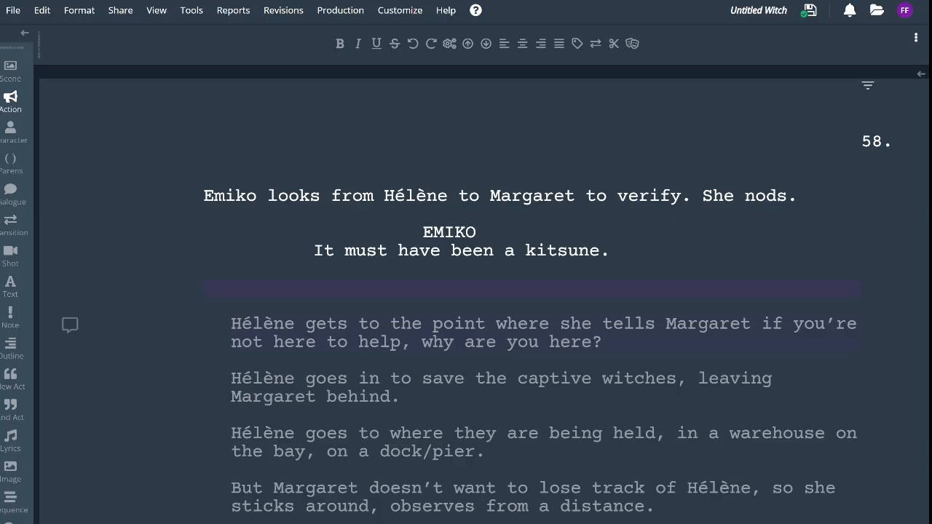
{"action": "type", "text": "Hélène looks to Emiko, expectant."}
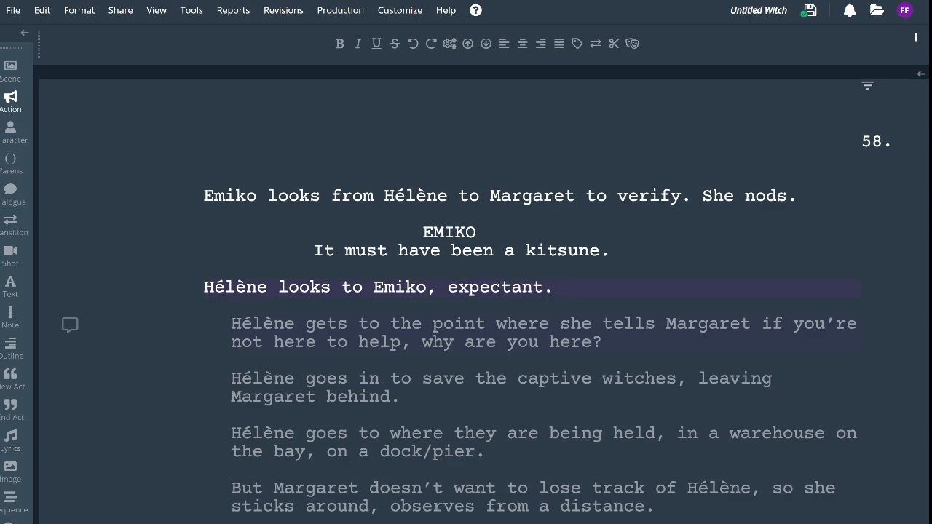
Add EMIKO as the speaking character below the "expectant" action line, with an empty dialogue line under the name
{"action": "key", "text": "Return"}
{"action": "key", "text": "Tab"}
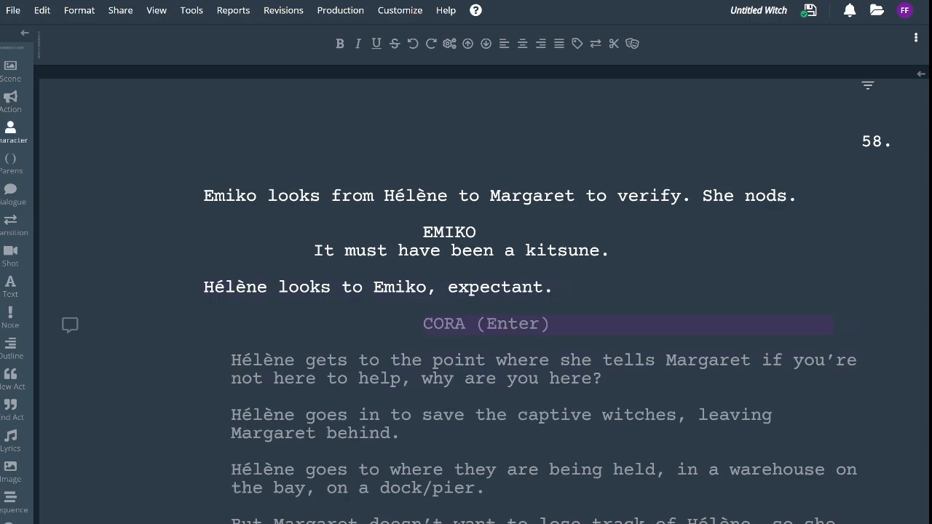
{"action": "type", "text": "EMI"}
{"action": "key", "text": "Return"}
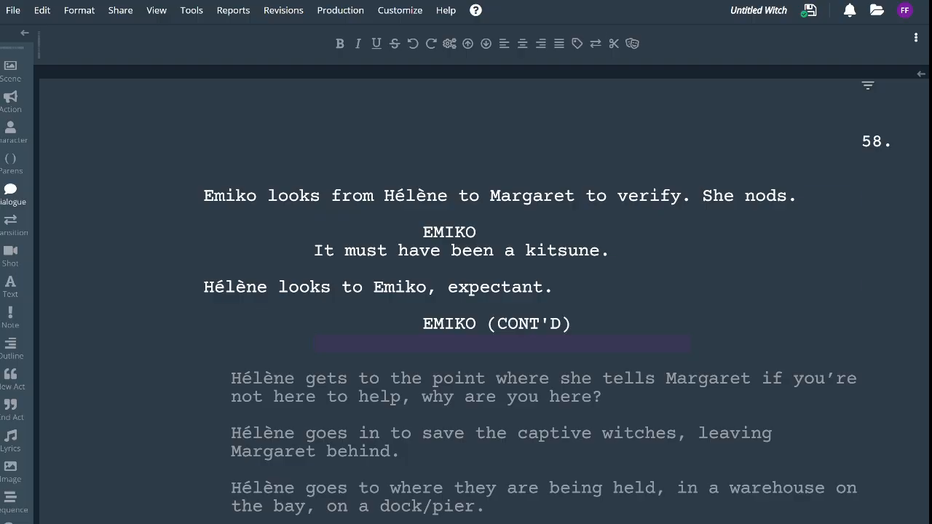
Search Google in a new browser tab for "kitsune in japanese magic"
{"action": "key", "text": "ctrl+t"}
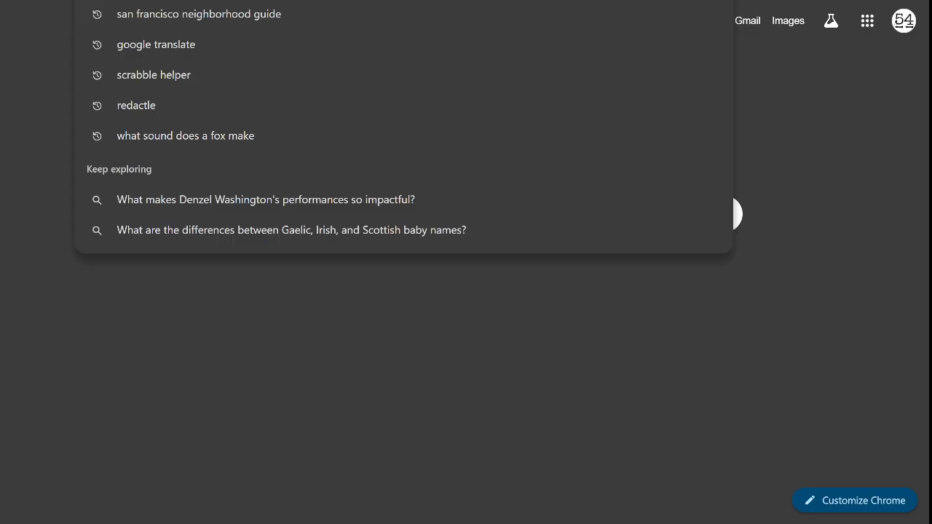
{"action": "key", "text": "Escape"}
{"action": "key", "text": "ctrl+l"}
{"action": "type", "text": "kitsune in"}
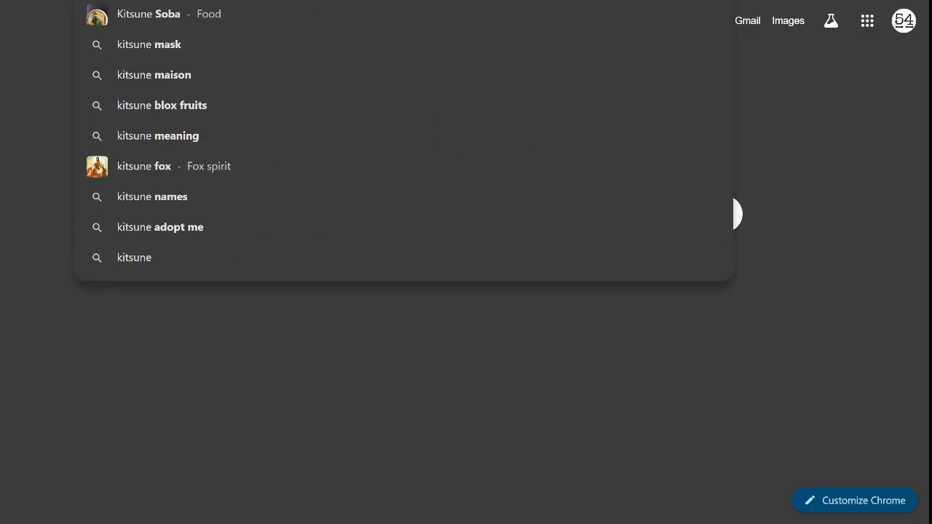
{"action": "key", "text": "Down"}
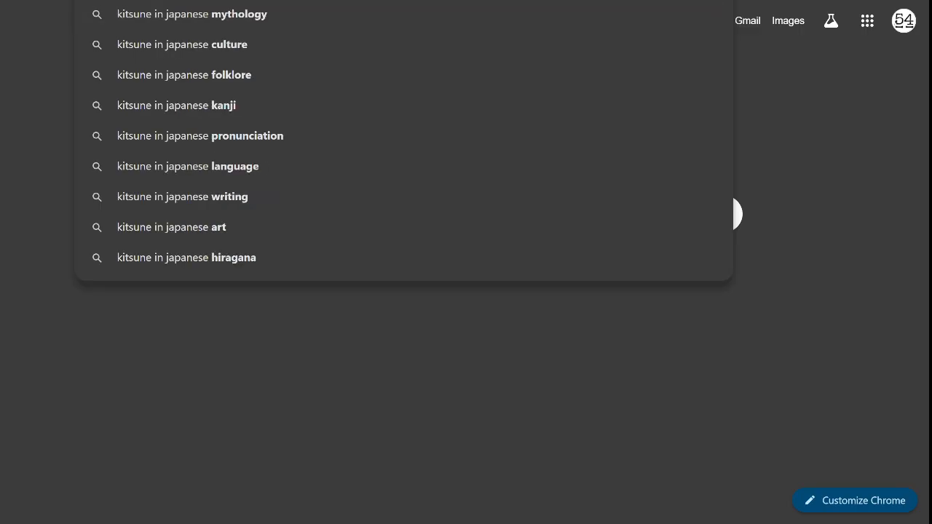
{"action": "type", "text": "magic"}
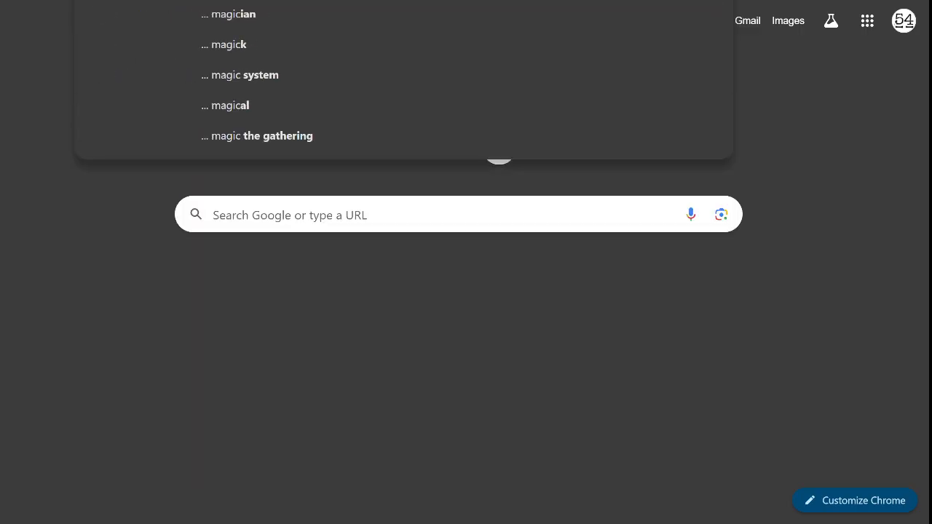
{"action": "key", "text": "Return"}
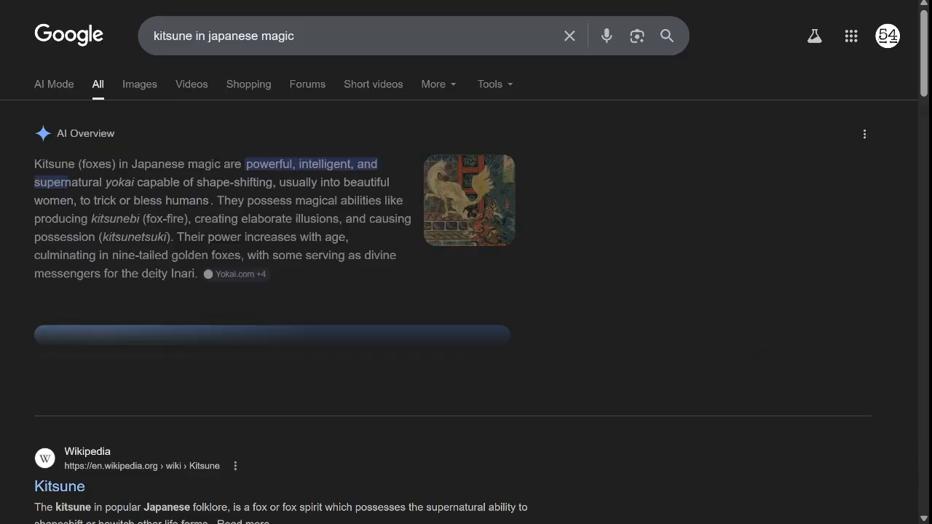
Open the Wikipedia article on Kitsune from the results and read its introduction and general overview
{"action": "scroll", "coordinate": [466, 291], "scroll_direction": "down", "scroll_amount": 3}
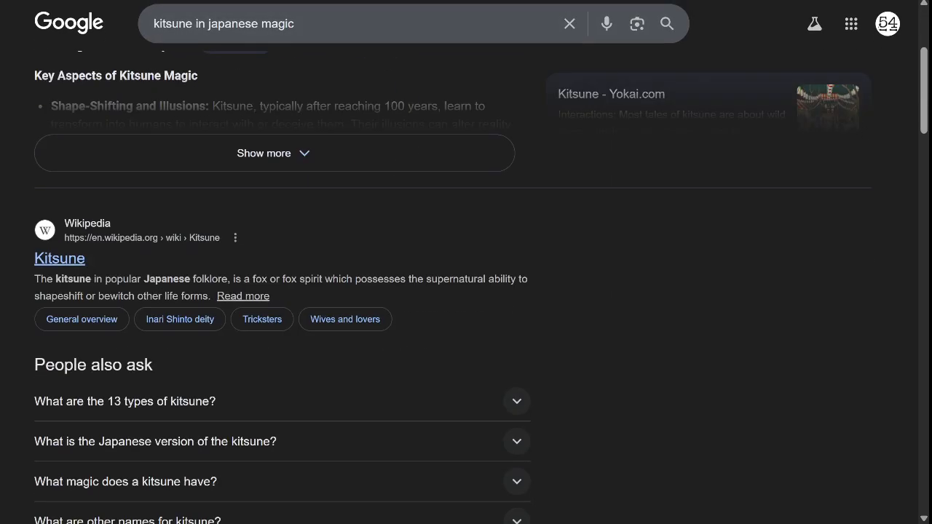
{"action": "left_click", "coordinate": [60, 259]}
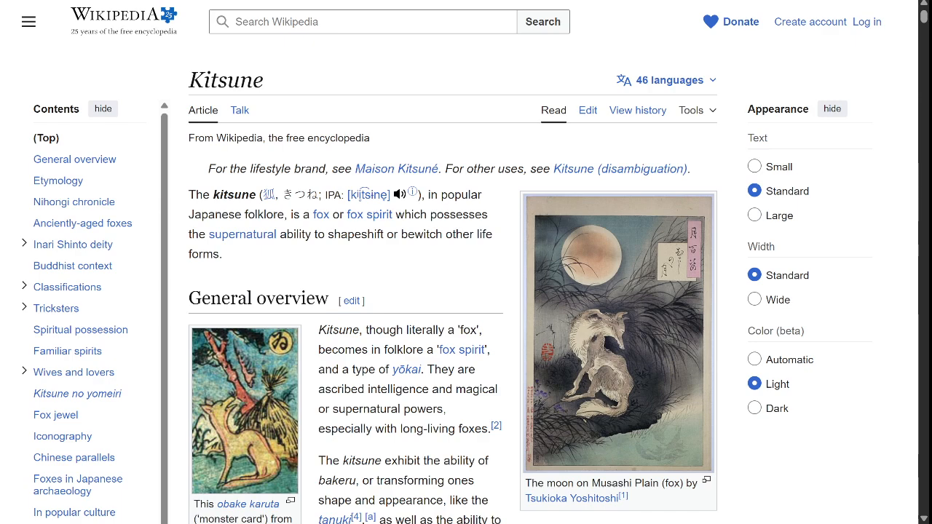
{"action": "scroll", "coordinate": [466, 291], "scroll_direction": "down", "scroll_amount": 1}
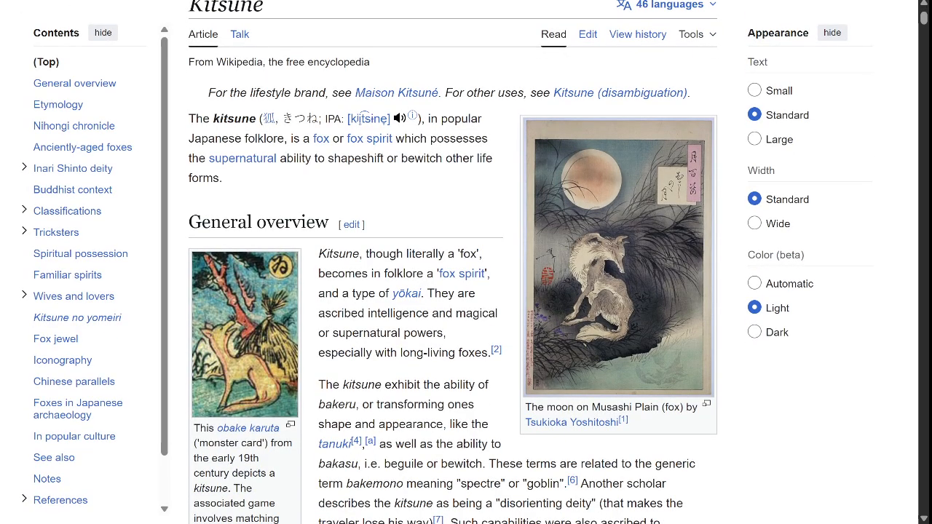
{"action": "scroll", "coordinate": [465, 291], "scroll_direction": "down", "scroll_amount": 1}
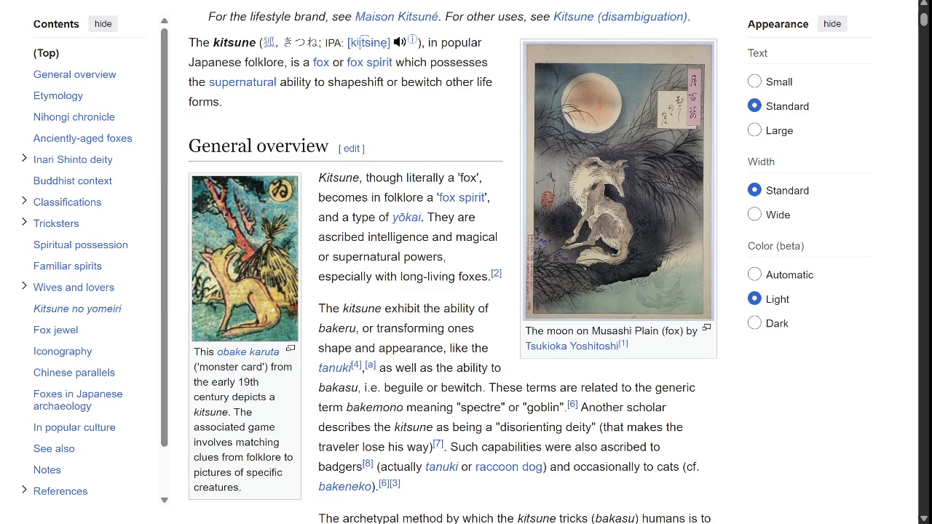
{"action": "scroll", "coordinate": [466, 291], "scroll_direction": "down", "scroll_amount": 1}
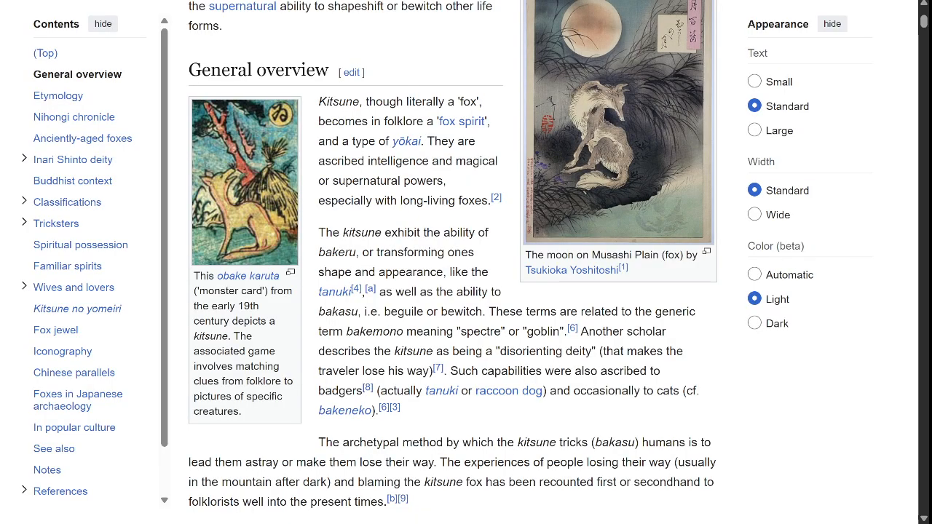
{"action": "scroll", "coordinate": [466, 292], "scroll_direction": "up", "scroll_amount": 3}
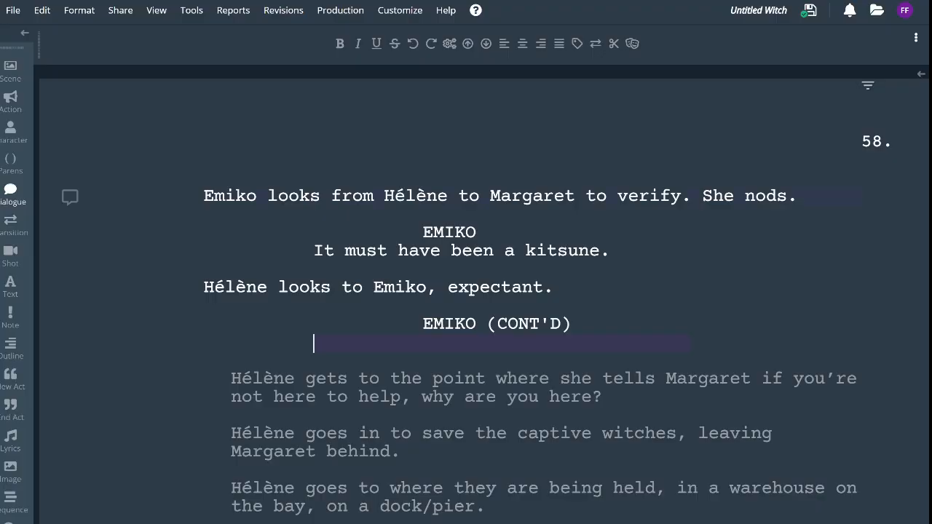
Begin Emiko's continued dialogue with "Kitsune are incredibly powerful spirits"
{"action": "type", "text": "Kitsune are"}
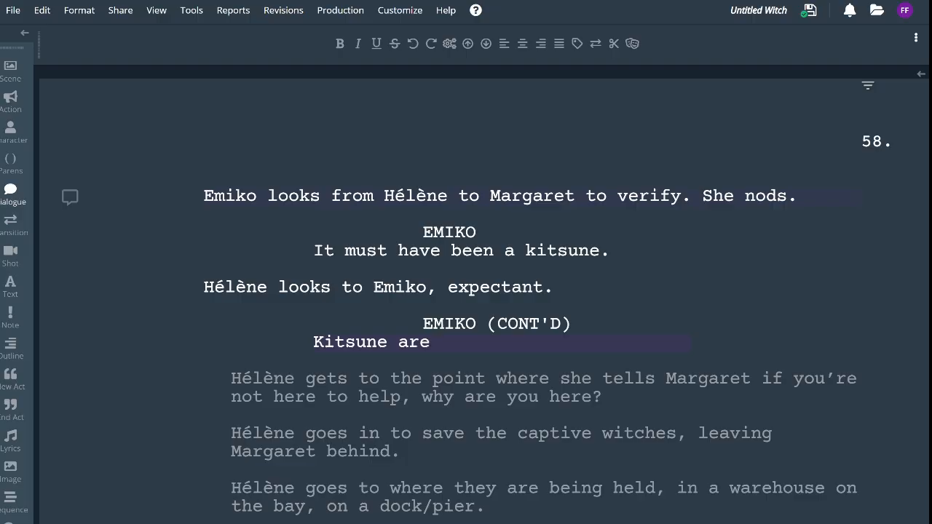
{"action": "type", "text": "incredibly "}
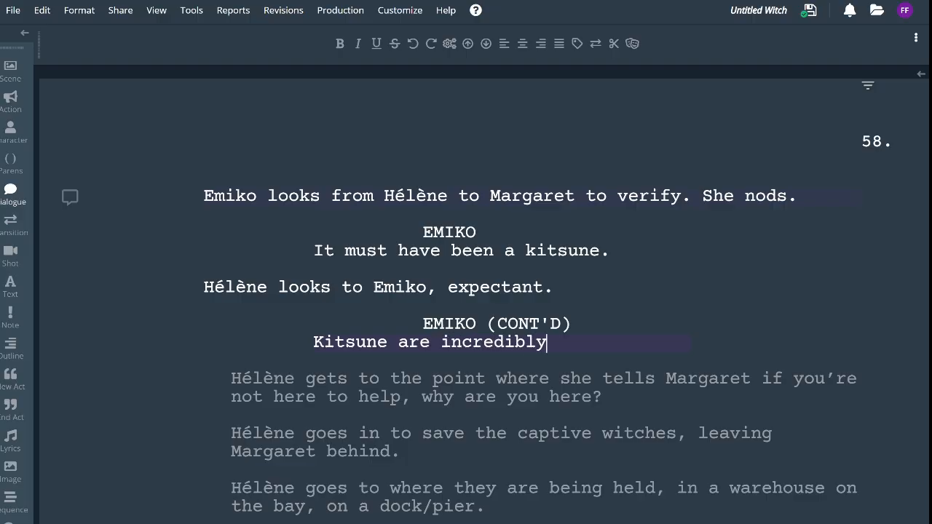
{"action": "type", "text": "powerful"}
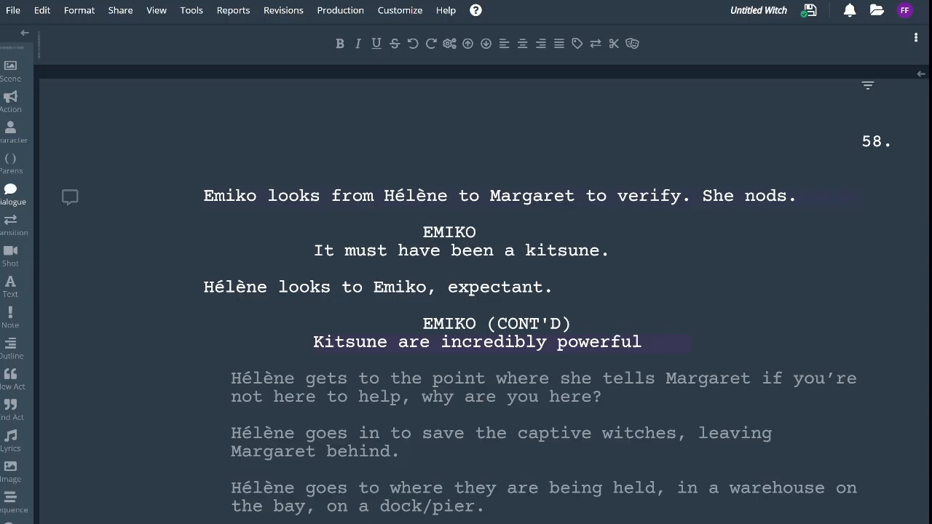
{"action": "type", "text": "spirits"}
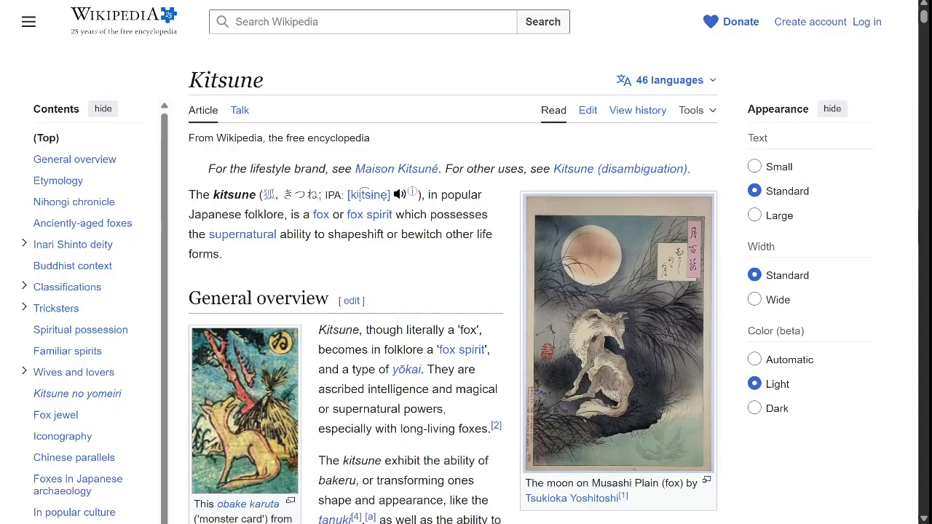
Read the general overview of the Wikipedia Kitsune article and go to its section on familiar spirits
{"action": "scroll", "coordinate": [451, 291], "scroll_direction": "down", "scroll_amount": 4}
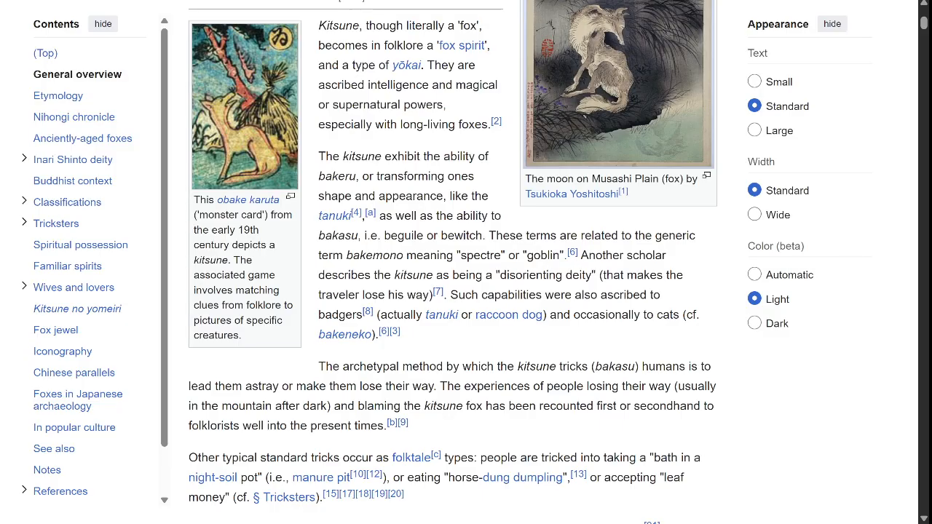
{"action": "scroll", "coordinate": [452, 262], "scroll_direction": "down", "scroll_amount": 1}
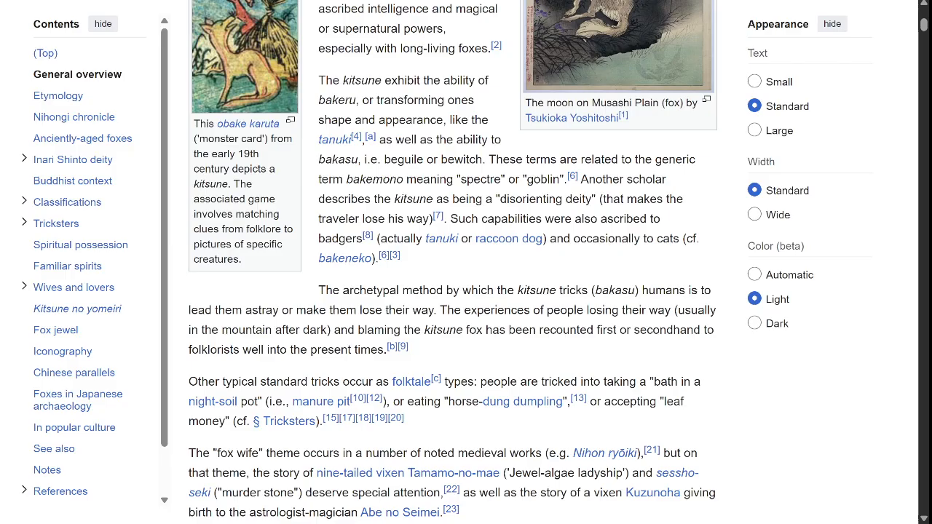
{"action": "scroll", "coordinate": [451, 262], "scroll_direction": "down", "scroll_amount": 2}
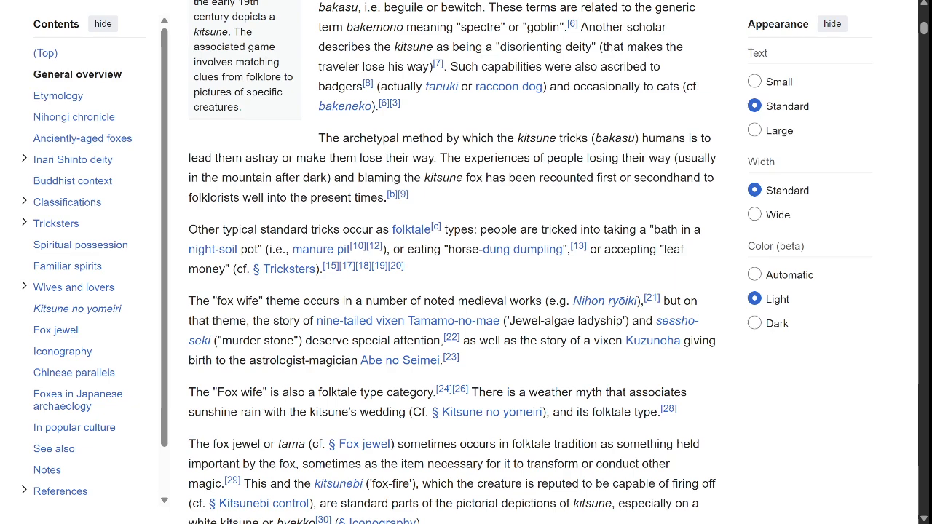
{"action": "left_click", "coordinate": [71, 266]}
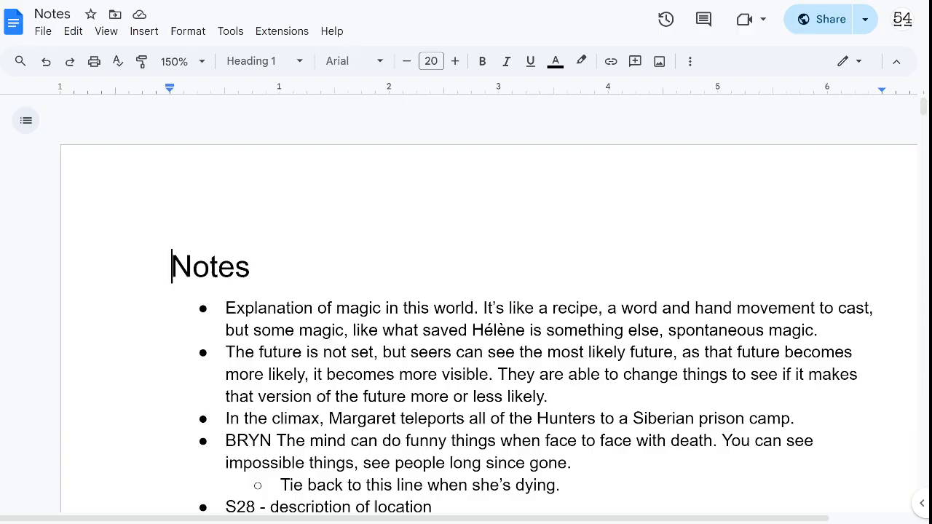
Find the Asian witchcraft (Japan) Wikipedia link in the Google Docs Notes document and open it
{"action": "scroll", "coordinate": [466, 292], "scroll_direction": "down", "scroll_amount": 20}
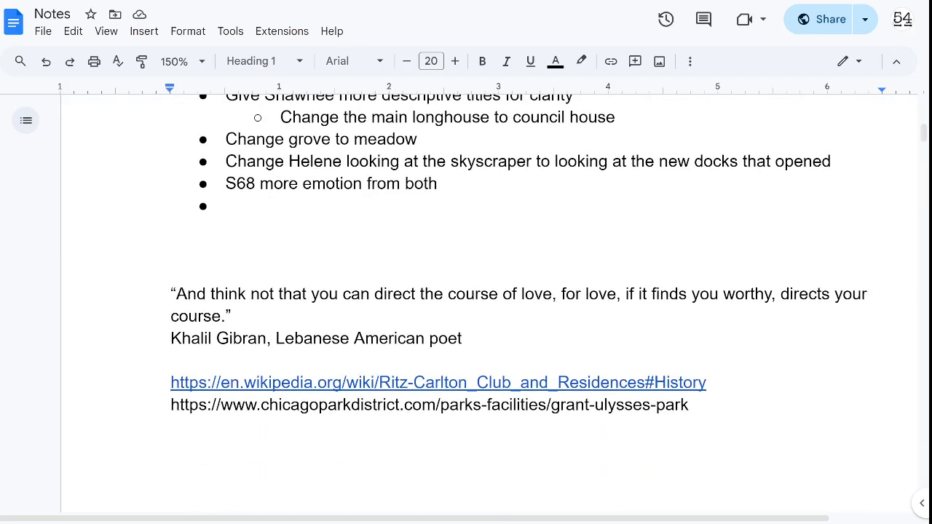
{"action": "scroll", "coordinate": [466, 303], "scroll_direction": "down", "scroll_amount": 20}
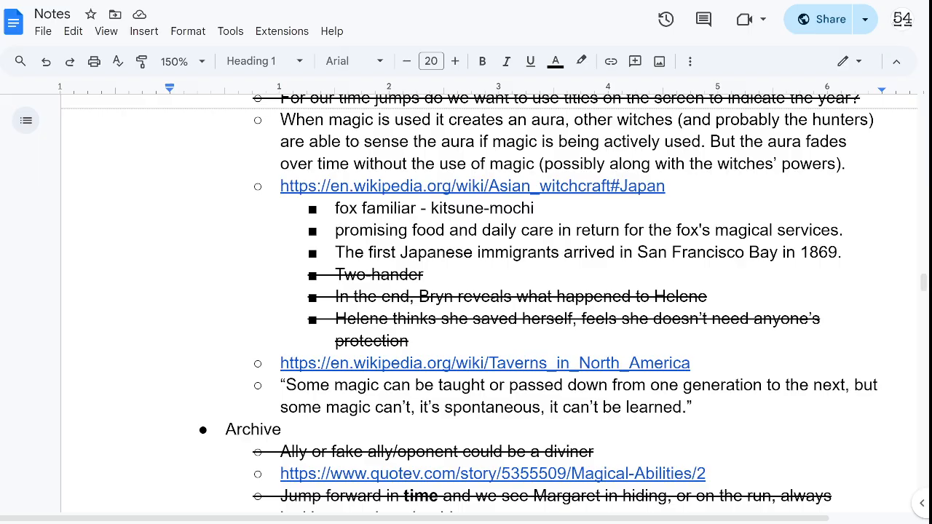
{"action": "left_click", "coordinate": [514, 187]}
{"action": "left_click", "coordinate": [372, 215]}
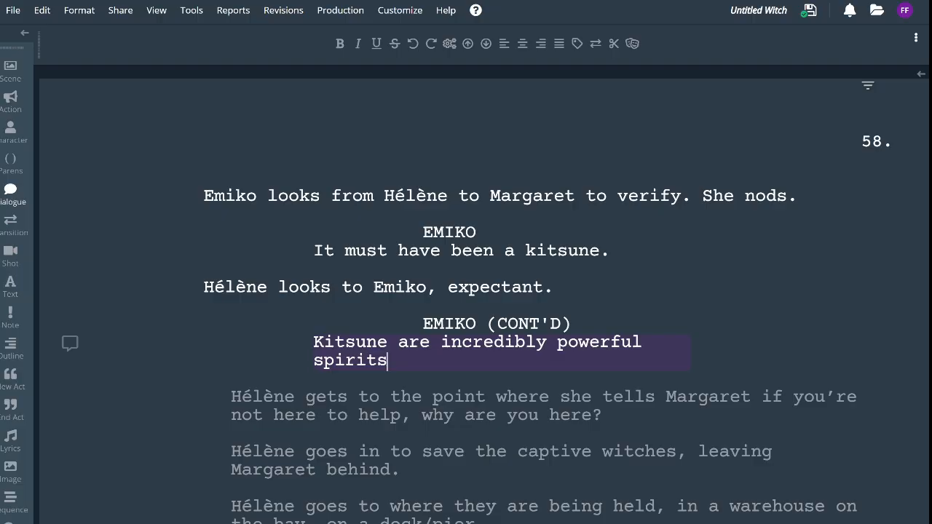
Back in the screenplay, end the first sentence after "spirits" and continue Emiko's dialogue with "As long as there have been stories in Japan"
{"action": "key", "text": "Down"}
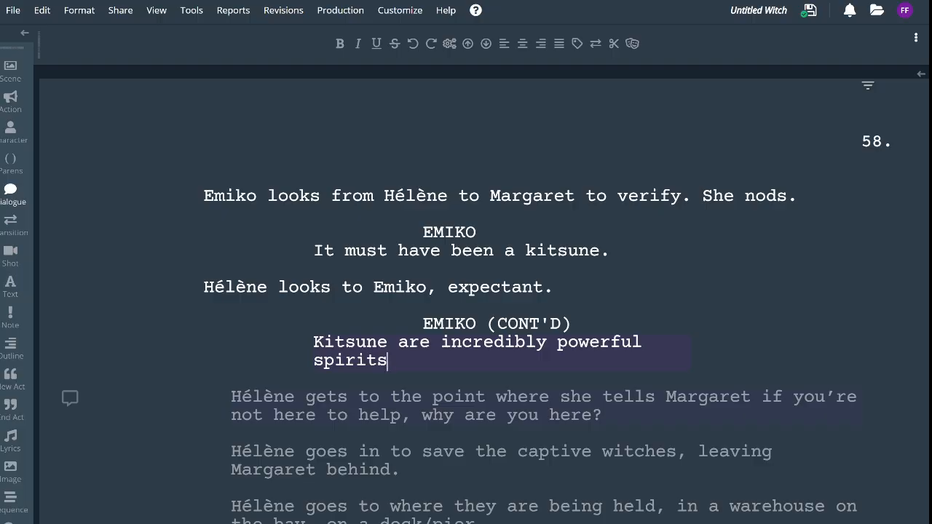
{"action": "type", "text": "/"}
{"action": "key", "text": "BackSpace"}
{"action": "key", "text": "BackSpace"}
{"action": "type", "text": "As long"}
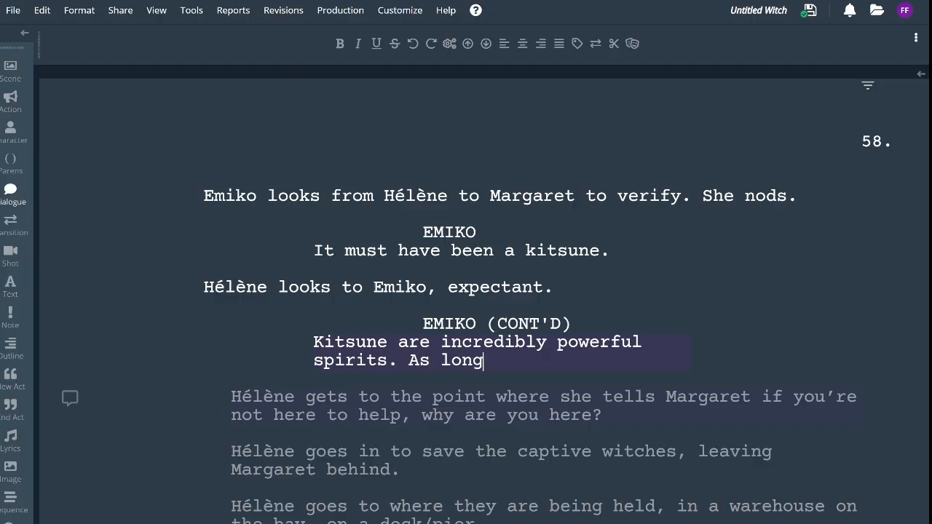
{"action": "type", "text": " as there's"}
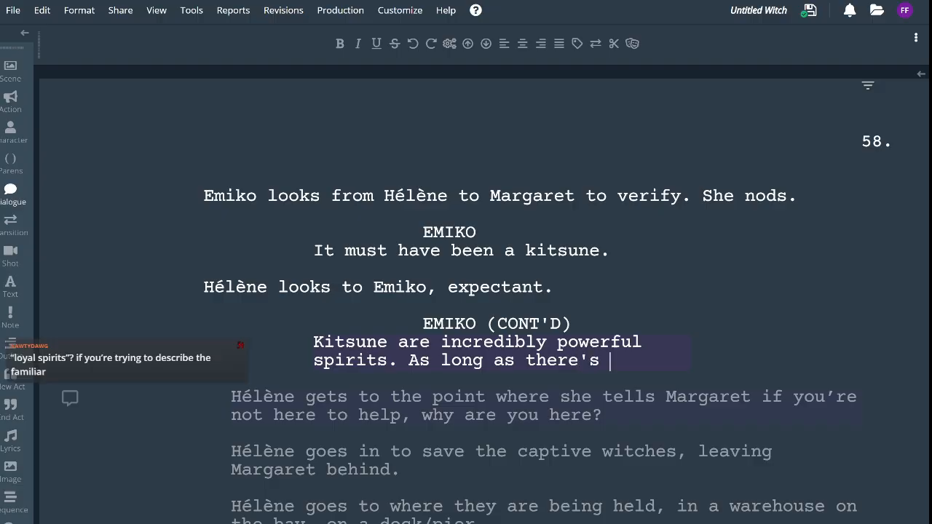
{"action": "key", "text": "BackSpace"}
{"action": "key", "text": "BackSpace"}
{"action": "key", "text": "BackSpace"}
{"action": "key", "text": "BackSpace"}
{"action": "key", "text": "BackSpace"}
{"action": "key", "text": "BackSpace"}
{"action": "key", "text": "BackSpace"}
{"action": "key", "text": "BackSpace"}
{"action": "key", "text": "BackSpace"}
{"action": "key", "text": "BackSpace"}
{"action": "key", "text": "BackSpace"}
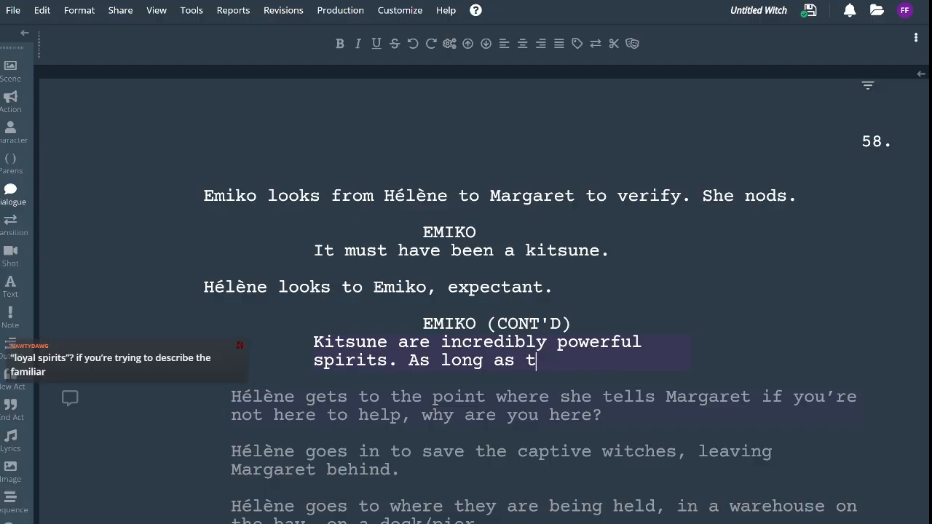
{"action": "key", "text": "BackSpace"}
{"action": "key", "text": "BackSpace"}
{"action": "type", "text": "g as there have been"}
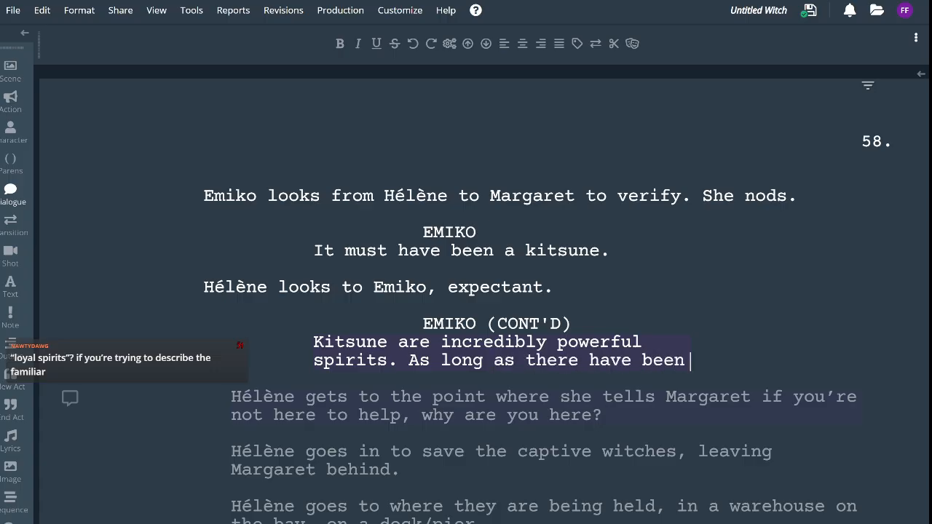
{"action": "type", "text": " stor"}
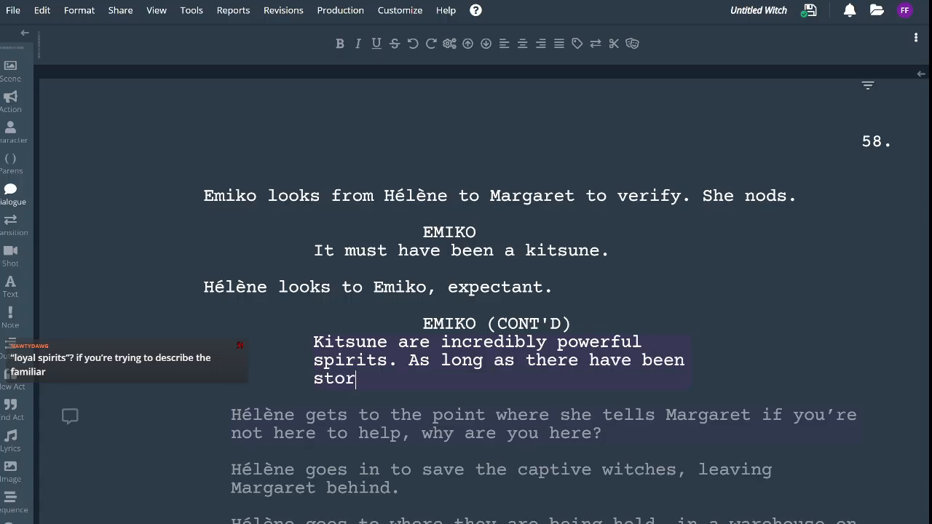
{"action": "type", "text": "ies in Japan"}
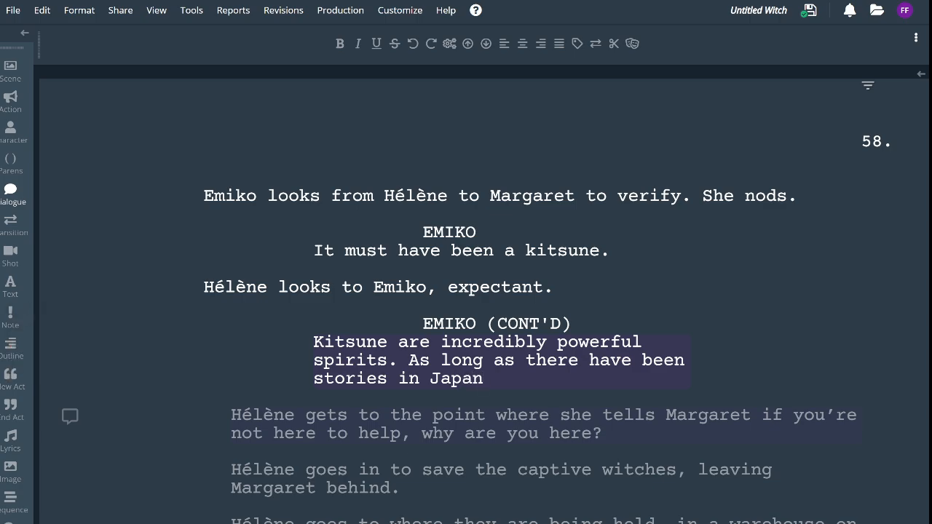
Complete the sentence about stories in Japan with ", there's been kitsune in them."
{"action": "type", "text": ", there's been "}
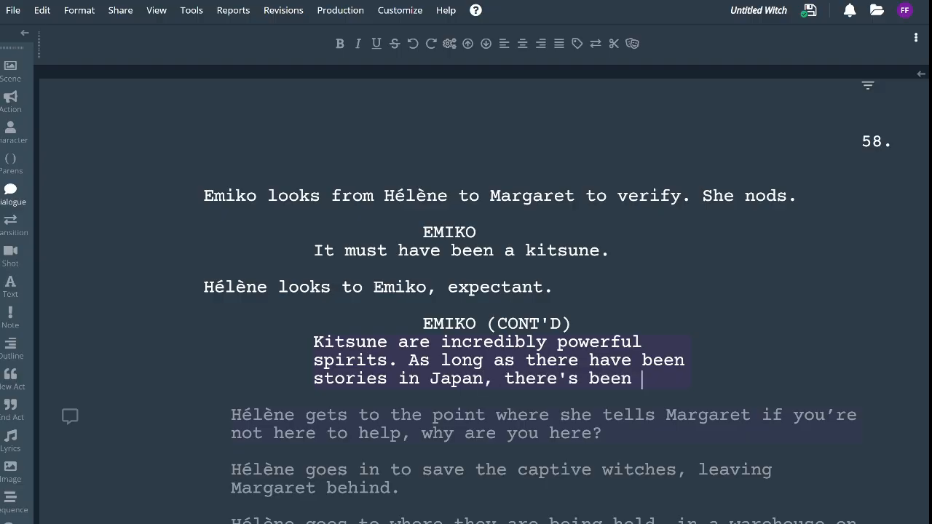
{"action": "type", "text": "kitsune in there"}
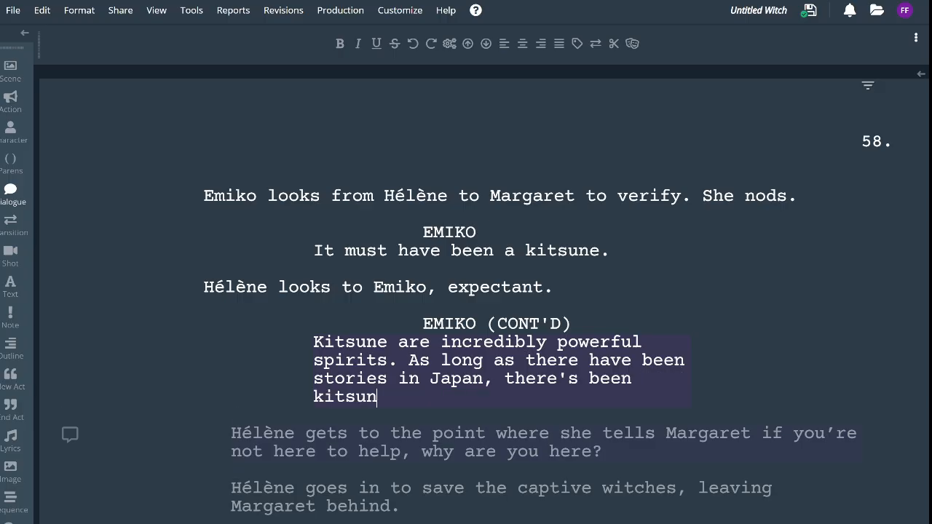
{"action": "key", "text": "BackSpace"}
{"action": "key", "text": "BackSpace"}
{"action": "type", "text": "m."}
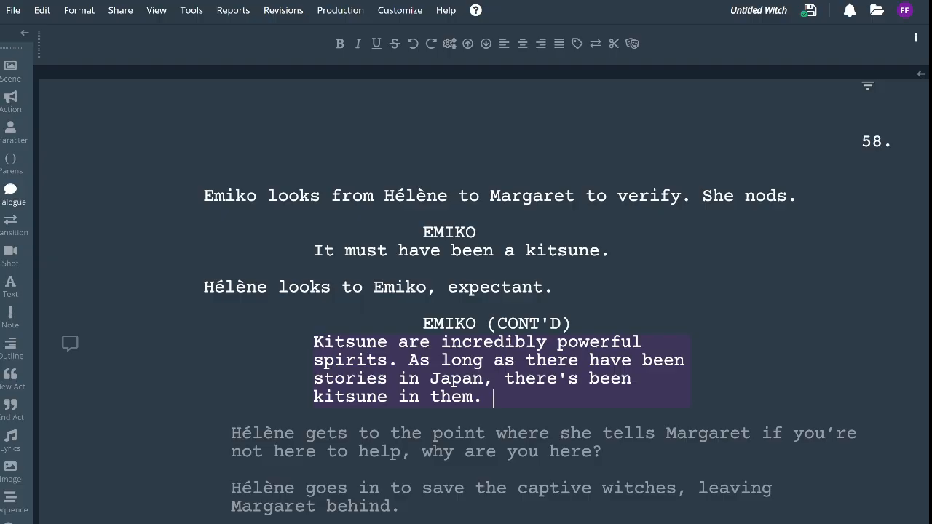
Add the start of a third sentence to Emiko's dialogue: "Some roam the forests, others took to"
{"action": "type", "text": "Some roam "}
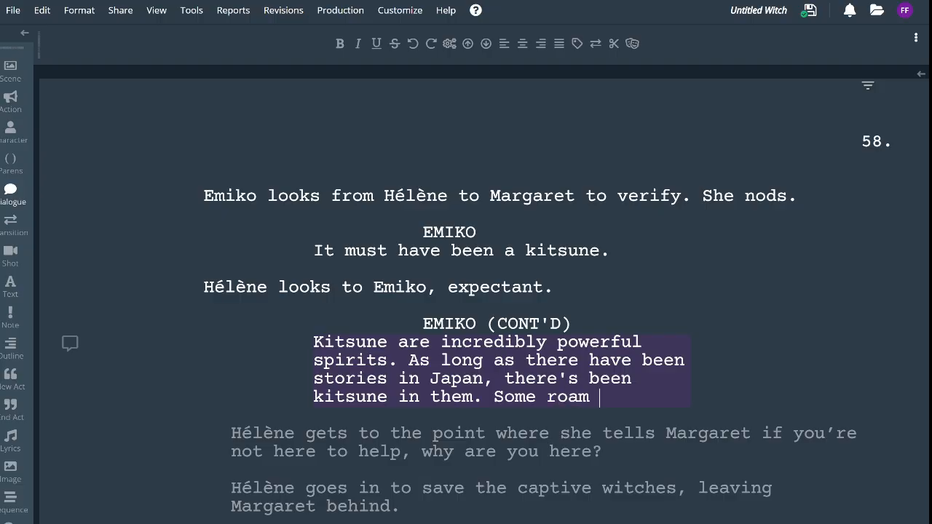
{"action": "type", "text": "the forests"}
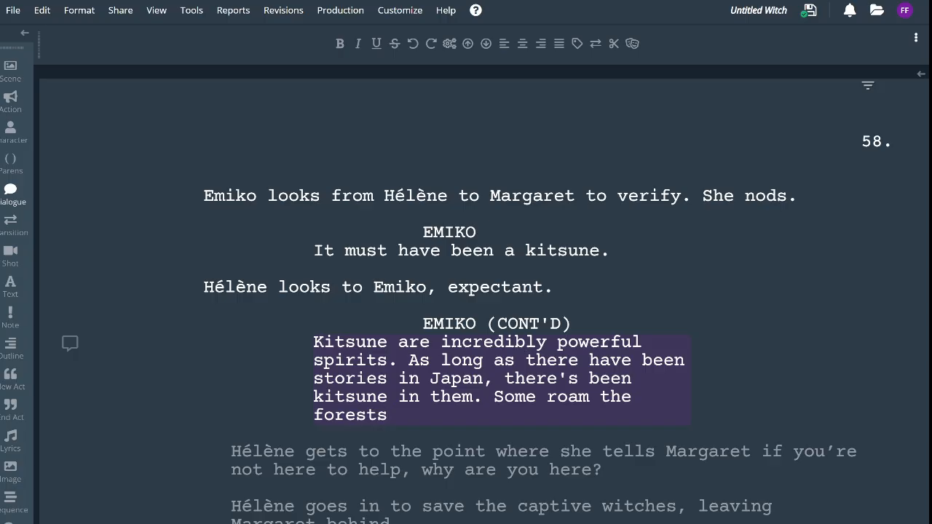
{"action": "type", "text": ", ohter"}
{"action": "key", "text": "BackSpace"}
{"action": "key", "text": "BackSpace"}
{"action": "key", "text": "BackSpace"}
{"action": "key", "text": "BackSpace"}
{"action": "key", "text": "BackSpace"}
{"action": "type", "text": "others"}
{"action": "type", "text": "took to "}
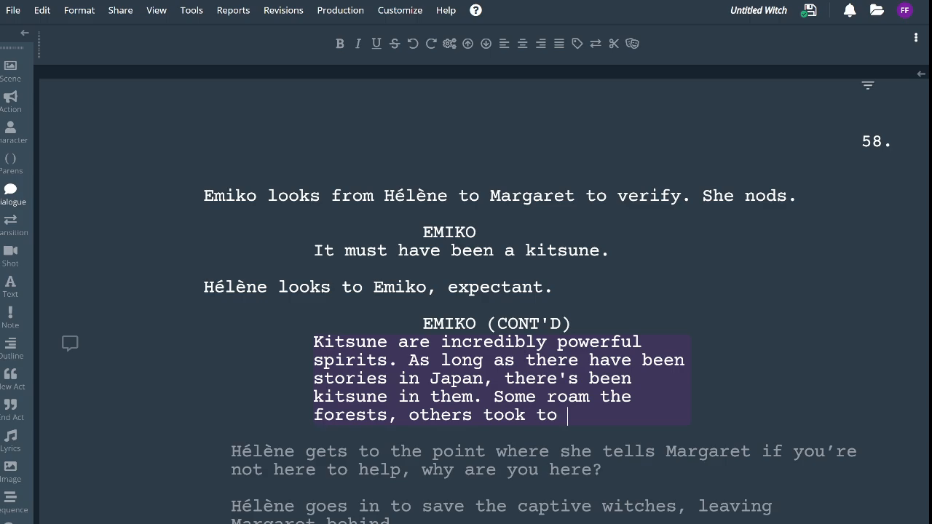
Continue the sentence with "people, became familiars", correcting the spelling of "familiars"
{"action": "type", "text": "people, b"}
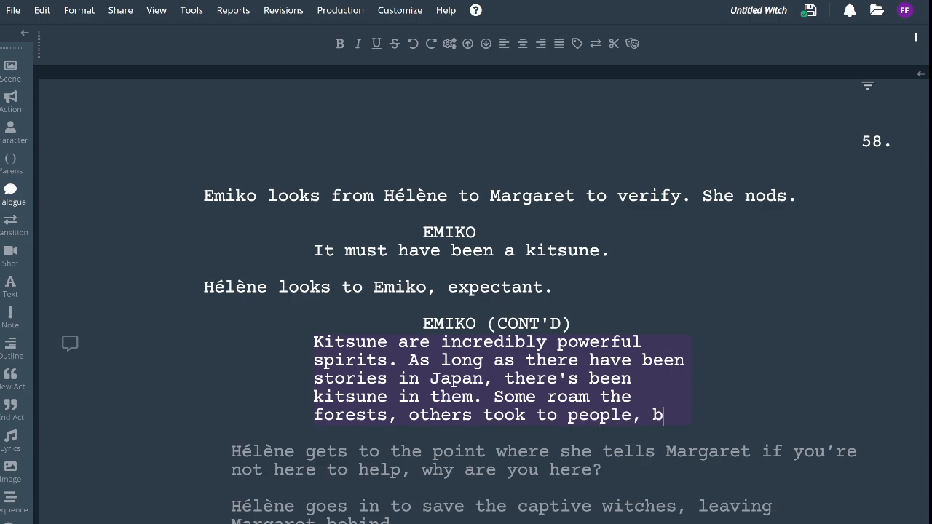
{"action": "type", "text": "ecame"}
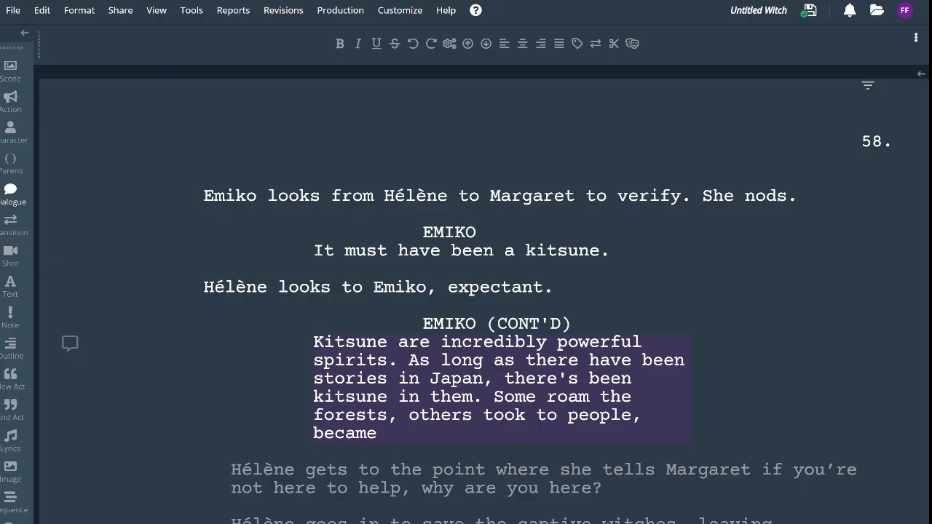
{"action": "type", "text": " fmiliars"}
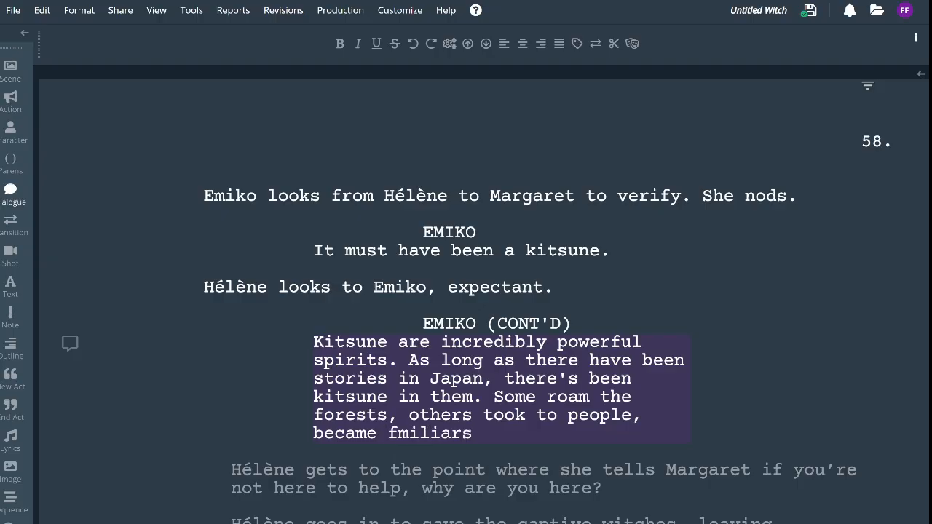
{"action": "key", "text": "Left"}
{"action": "key", "text": "Left"}
{"action": "key", "text": "Left"}
{"action": "key", "text": "Left"}
{"action": "key", "text": "Left"}
{"action": "key", "text": "Left"}
{"action": "key", "text": "Left"}
{"action": "type", "text": "a"}
{"action": "key", "text": "Right"}
{"action": "key", "text": "Right"}
{"action": "key", "text": "Right"}
{"action": "key", "text": "Right"}
{"action": "key", "text": "Right"}
{"action": "key", "text": "Right"}
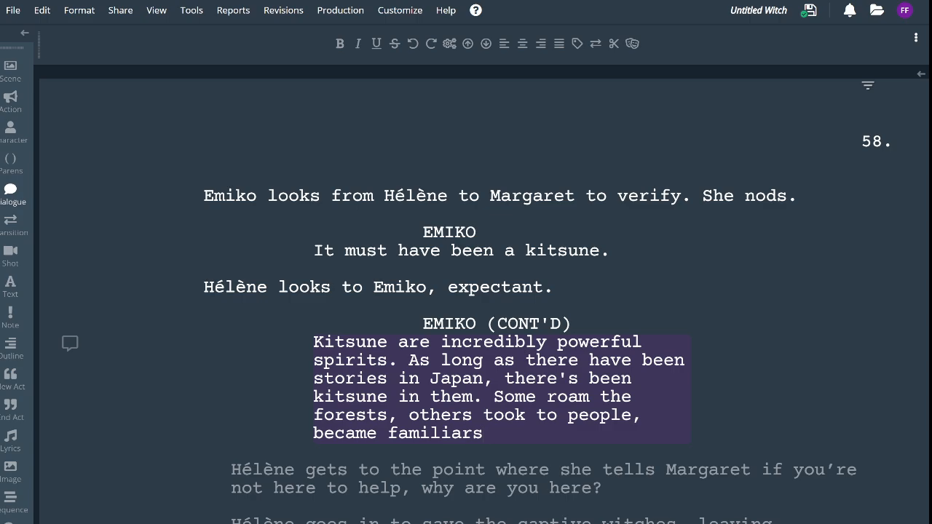
End the familiars sentence and add "All witches from Japan are tied to one, even me." to Emiko's dialogue
{"action": "type", "text": ". All witches f"}
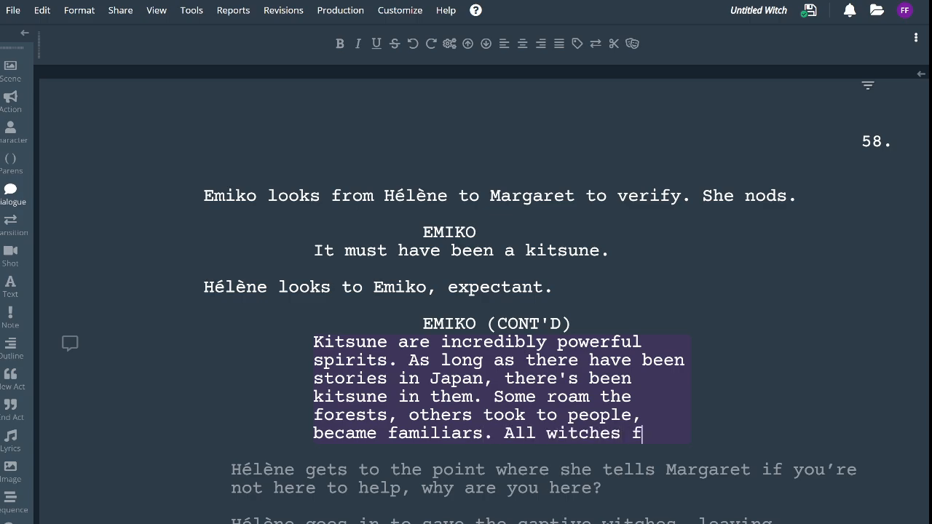
{"action": "type", "text": "rom Japan "}
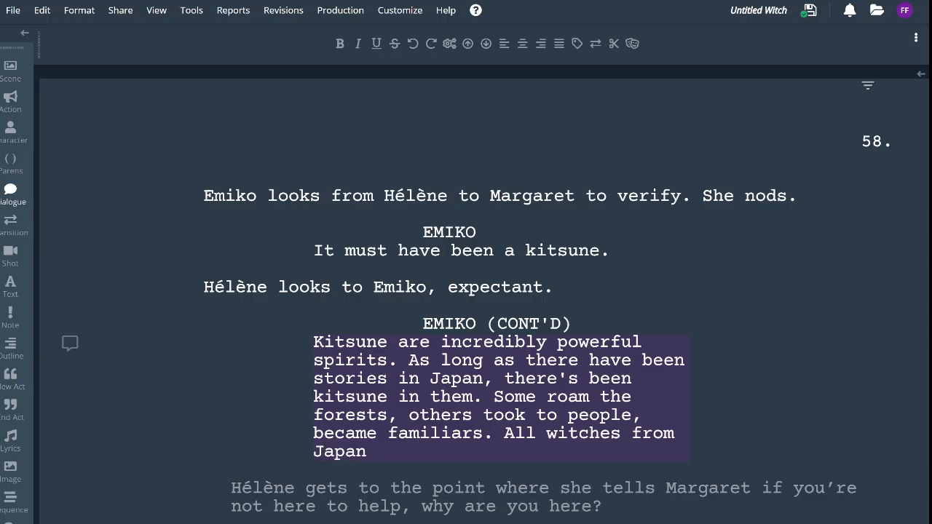
{"action": "type", "text": "are ties to"}
{"action": "key", "text": "BackSpace"}
{"action": "key", "text": "BackSpace"}
{"action": "key", "text": "BackSpace"}
{"action": "key", "text": "BackSpace"}
{"action": "key", "text": "BackSpace"}
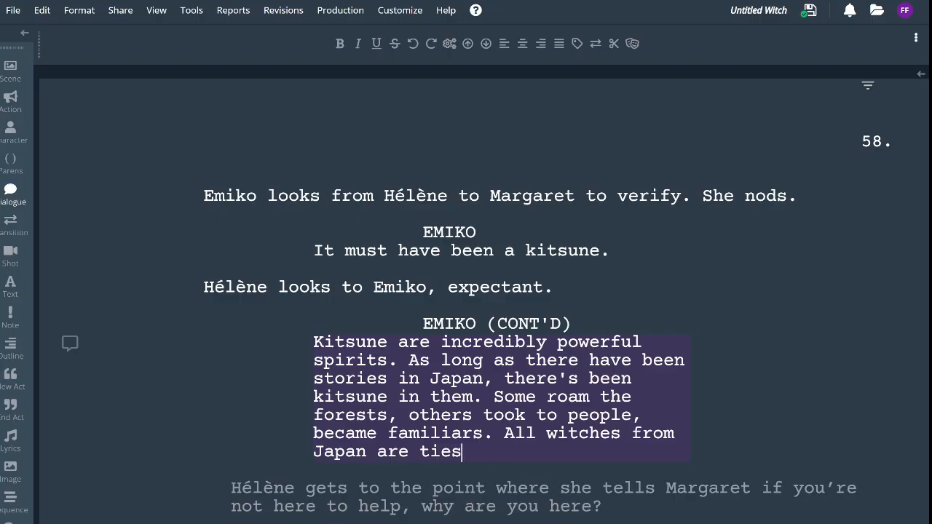
{"action": "type", "text": "es"}
{"action": "key", "text": "BackSpace"}
{"action": "key", "text": "BackSpace"}
{"action": "type", "text": "d to one."}
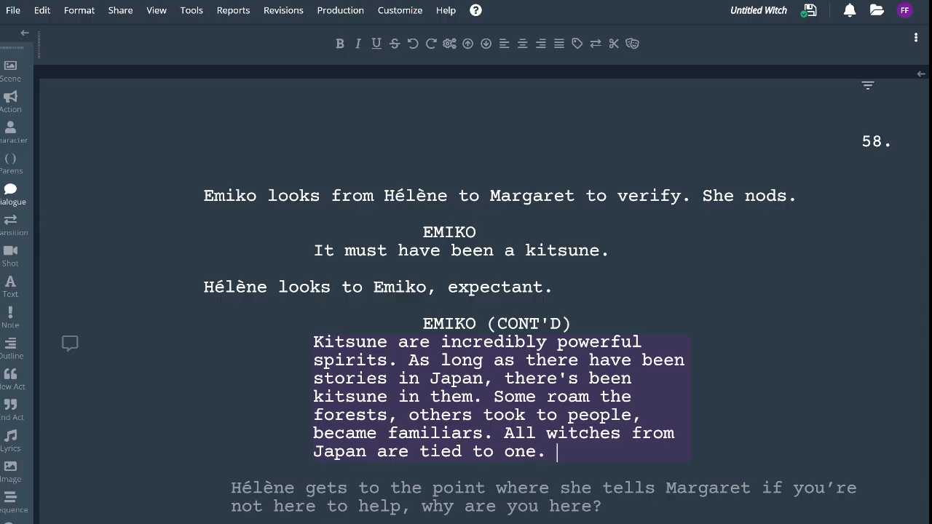
{"action": "key", "text": "BackSpace"}
{"action": "type", "text": ", even me."}
Add a character cue for Margaret below Emiko's kitsune explanation
{"action": "key", "text": "Return"}
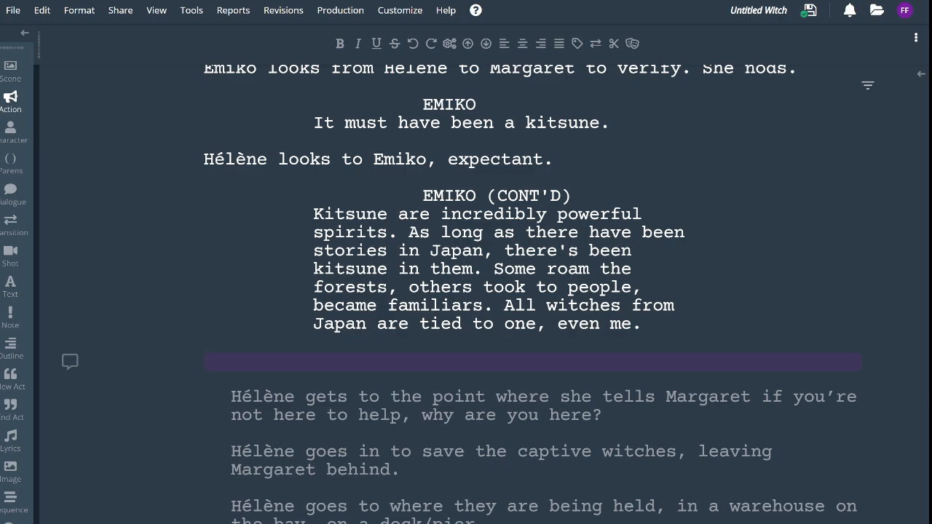
{"action": "key", "text": "Tab"}
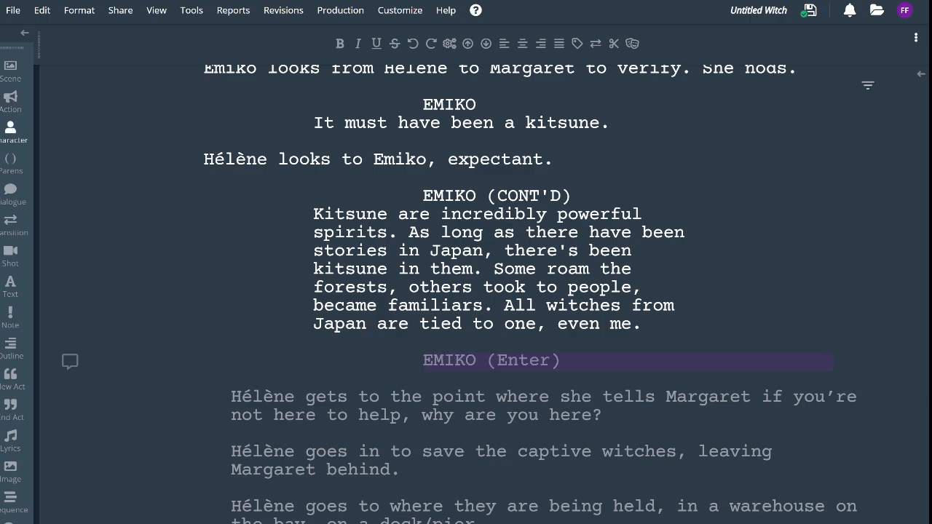
{"action": "type", "text": "H"}
{"action": "key", "text": "BackSpace"}
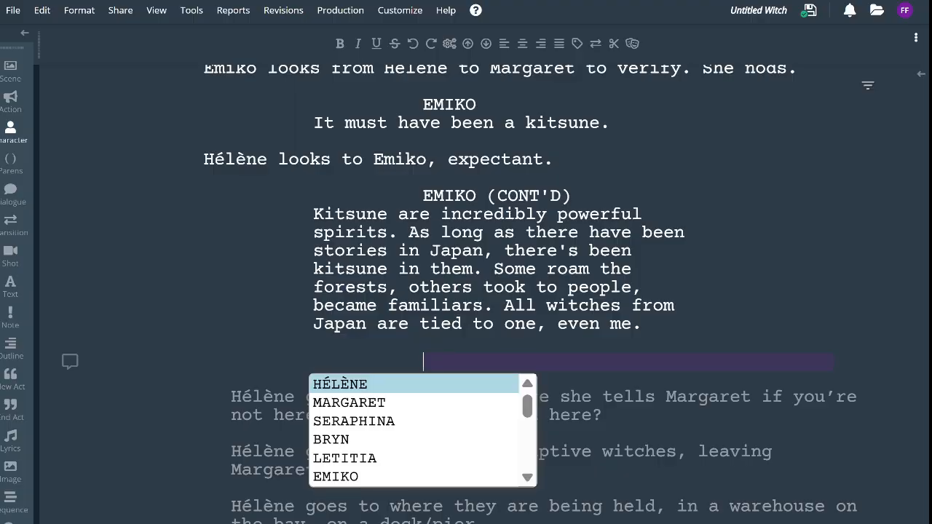
{"action": "type", "text": "MA"}
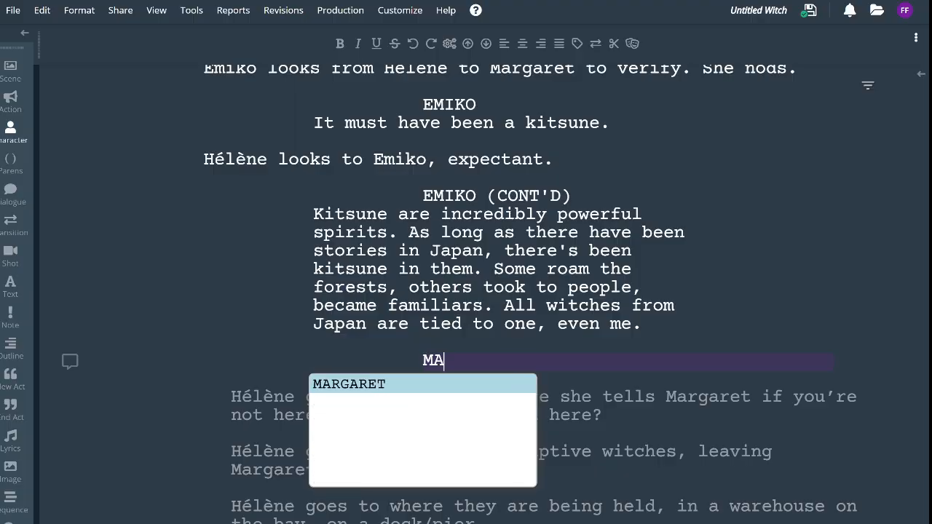
{"action": "key", "text": "Return"}
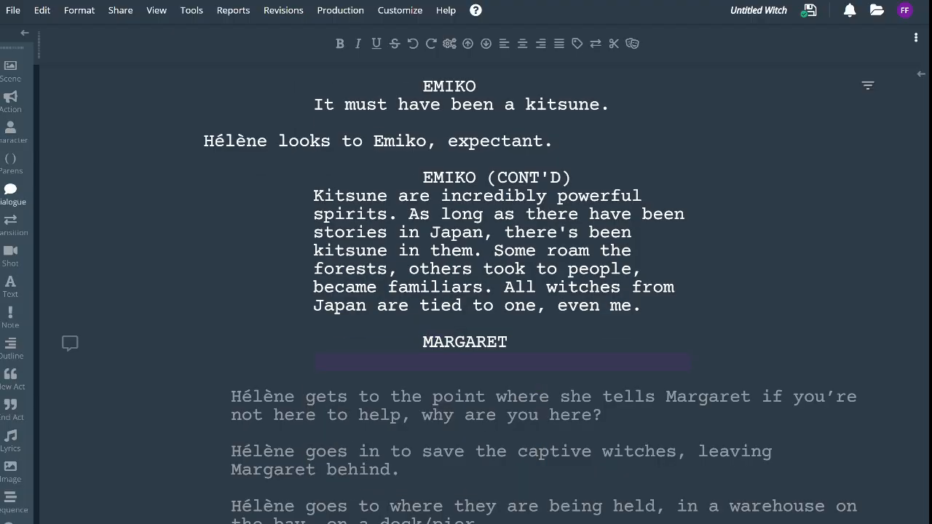
Write Margaret's dialogue line: "Why didn't they get their familiar to help, why us?"
{"action": "type", "text": "Why didn't"}
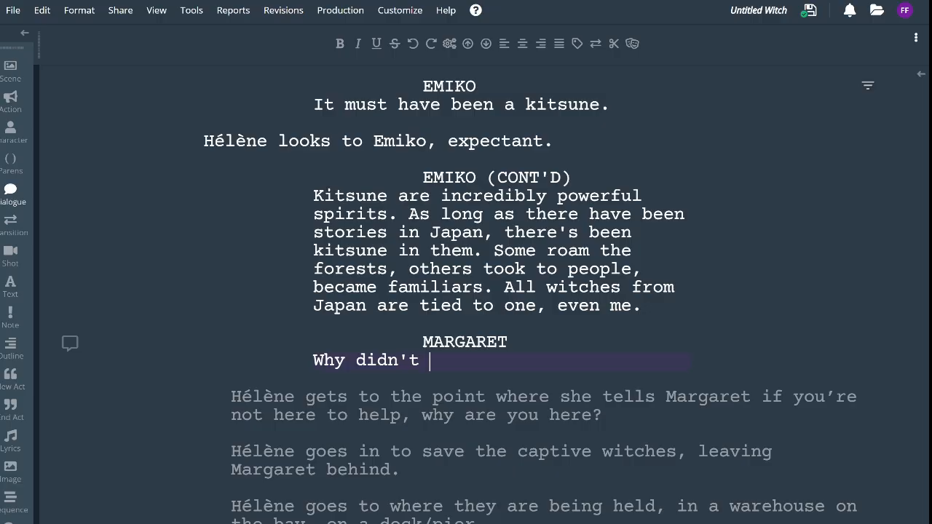
{"action": "type", "text": " they get thei"}
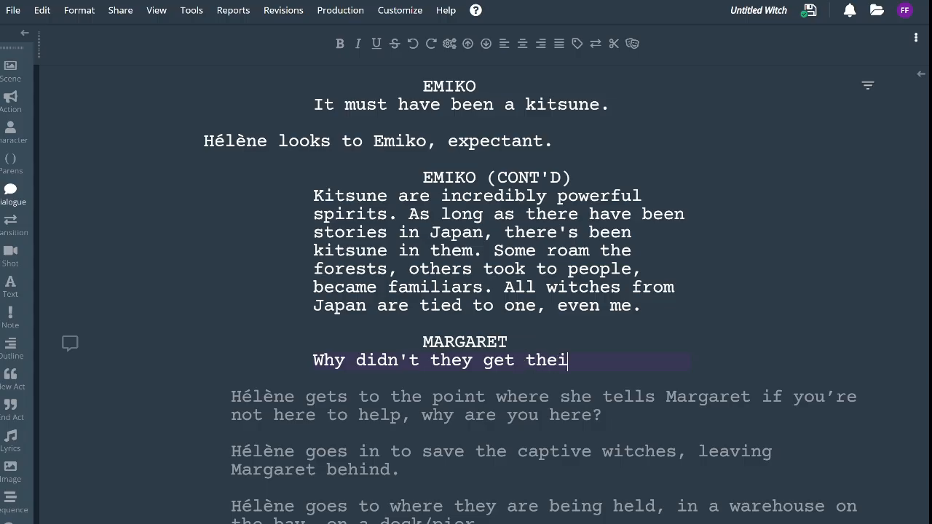
{"action": "type", "text": "r familia"}
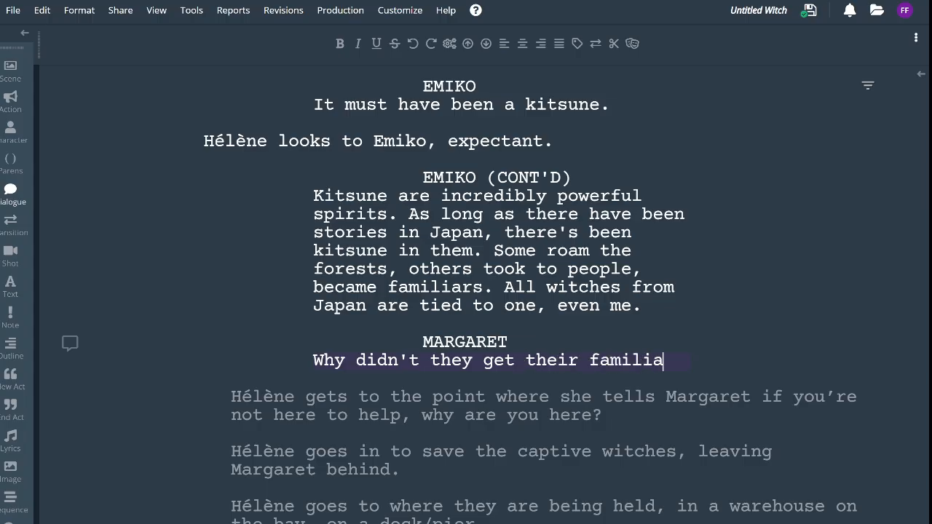
{"action": "type", "text": "r to h"}
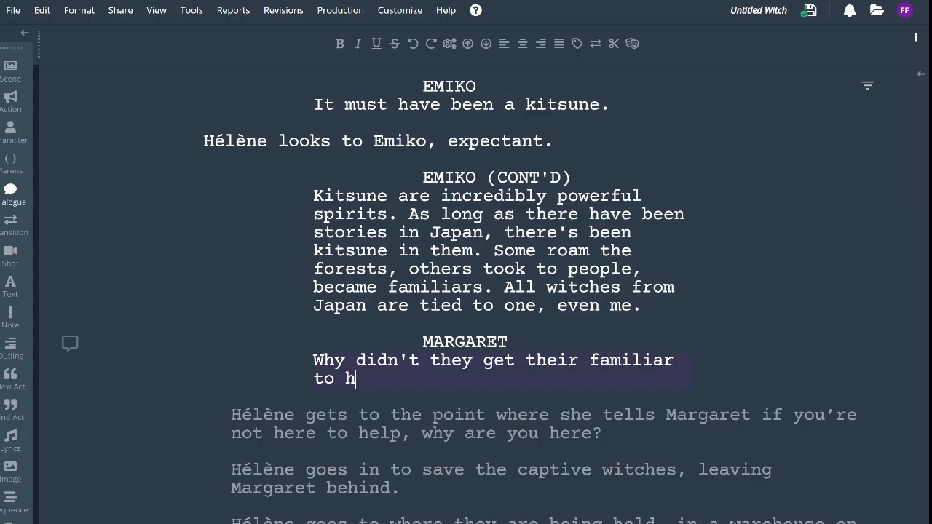
{"action": "type", "text": "elp, why us?"}
{"action": "key", "text": "Return"}
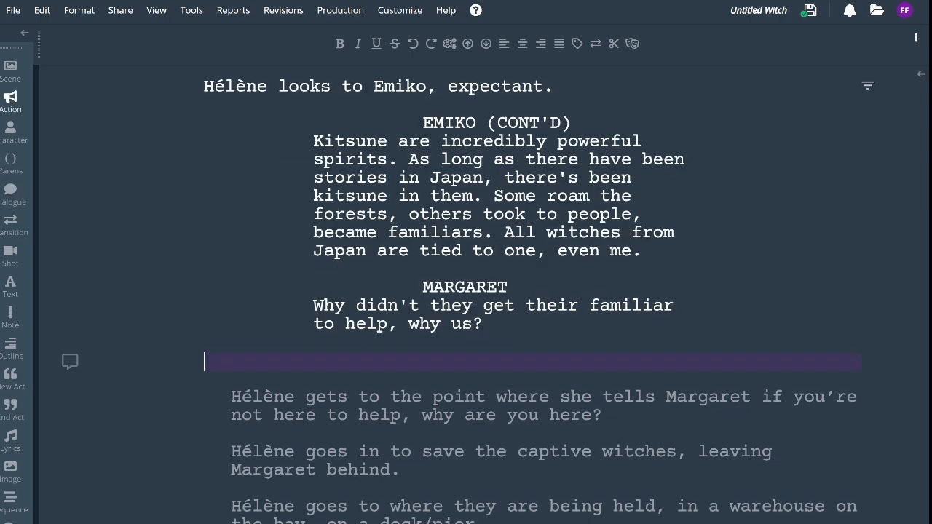
Add a character cue for Emiko and start her reply with "Maybe their familiar was one", spelling "familiar" correctly
{"action": "key", "text": "Tab"}
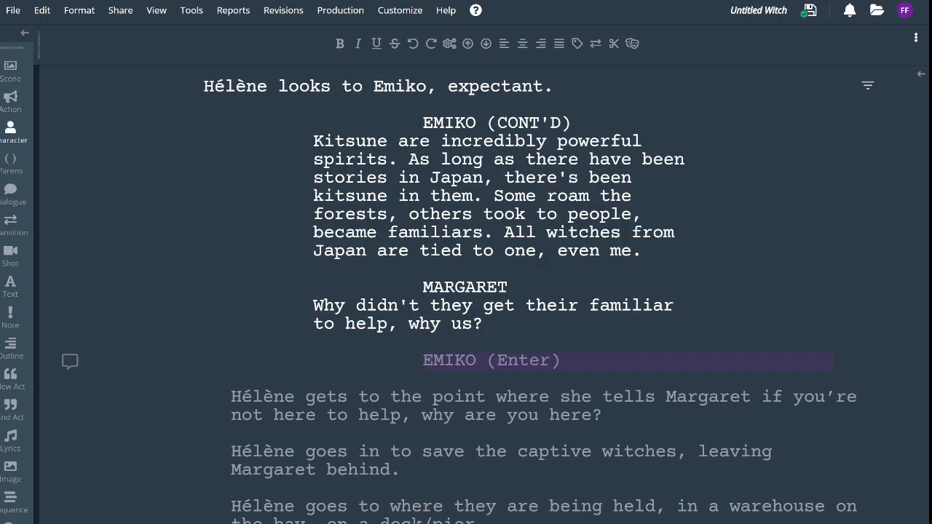
{"action": "key", "text": "Return"}
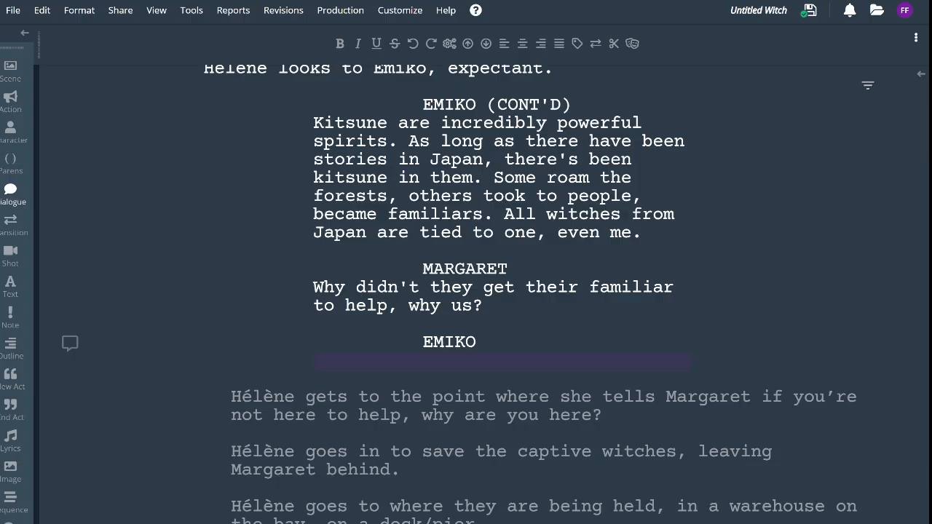
{"action": "type", "text": "Maybe their familair w"}
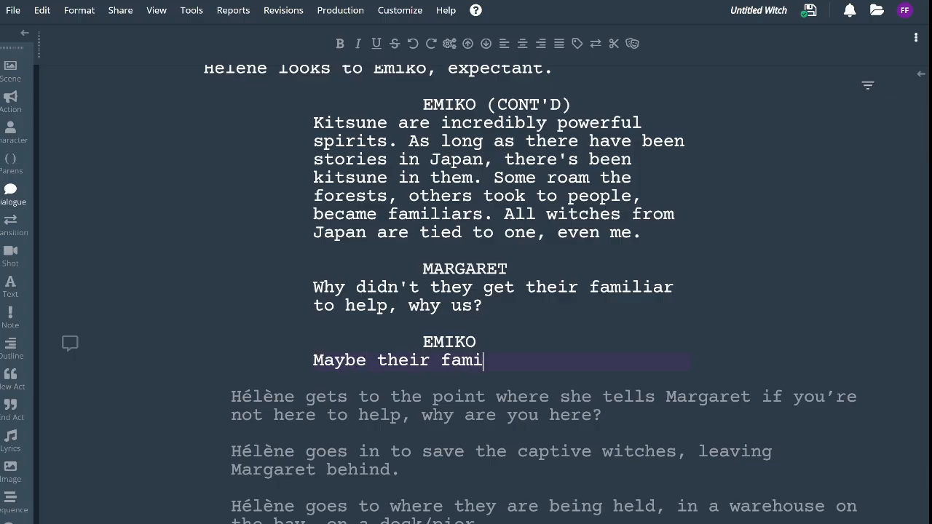
{"action": "key", "text": "BackSpace"}
{"action": "key", "text": "BackSpace"}
{"action": "key", "text": "BackSpace"}
{"action": "key", "text": "BackSpace"}
{"action": "key", "text": "BackSpace"}
{"action": "key", "text": "BackSpace"}
{"action": "key", "text": "BackSpace"}
{"action": "key", "text": "BackSpace"}
{"action": "type", "text": "iliar was one"}
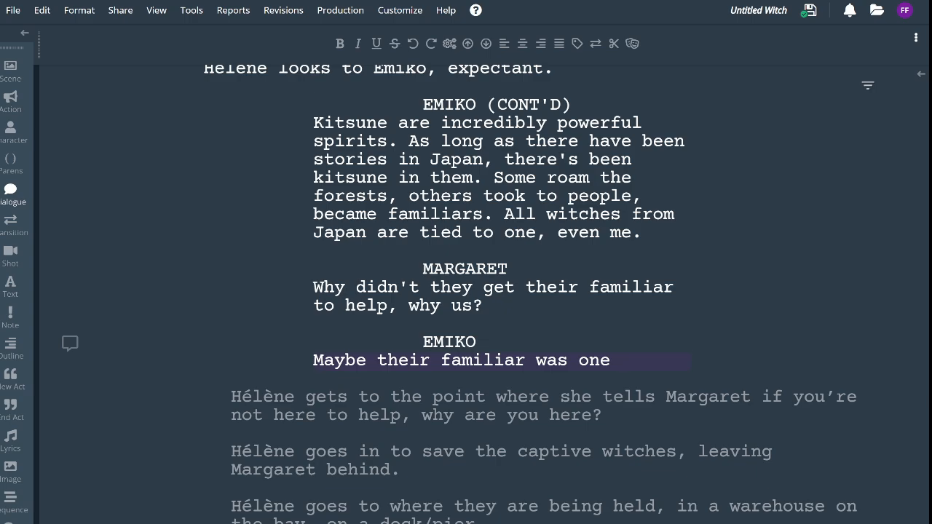
Replace "one" in Emiko's reply and finish the line with "captured, so they found someone else who uses magic?"
{"action": "key", "text": "BackSpace"}
{"action": "key", "text": "BackSpace"}
{"action": "key", "text": "BackSpace"}
{"action": "key", "text": "BackSpace"}
{"action": "type", "text": "captured"}
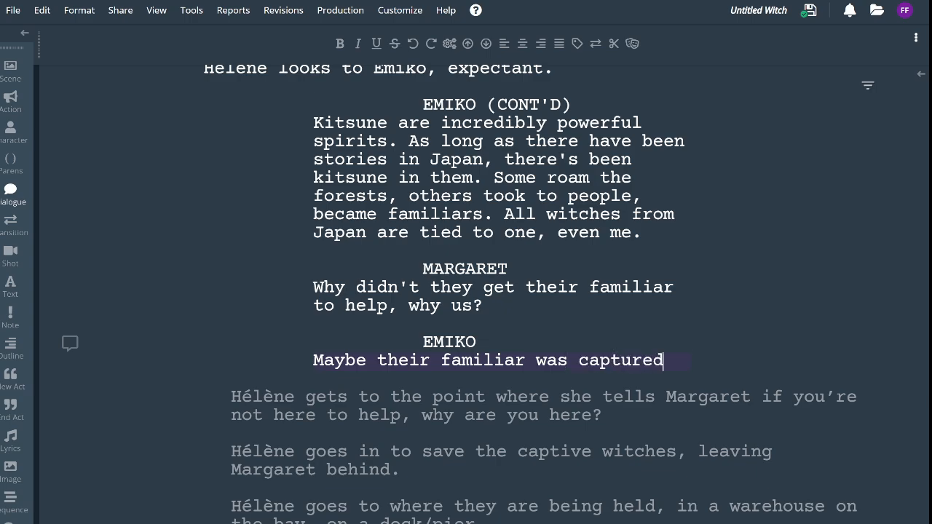
{"action": "type", "text": ", so they "}
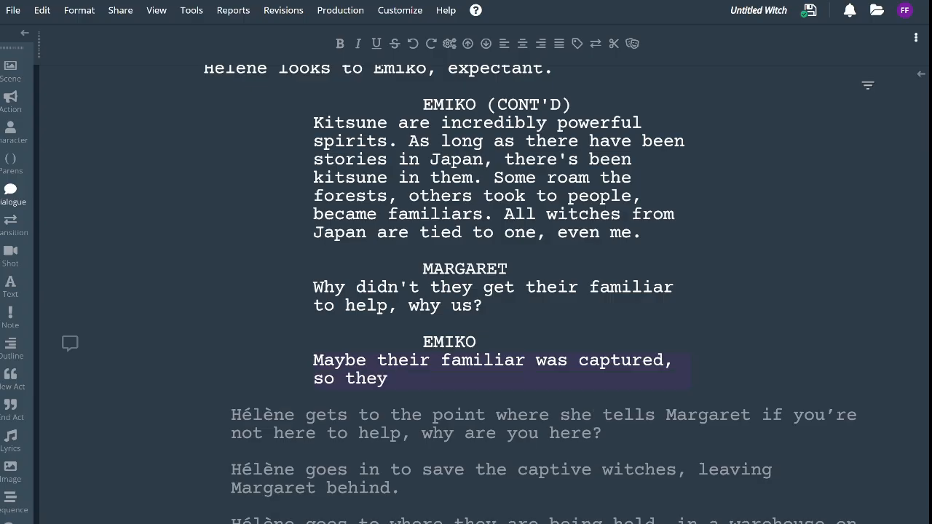
{"action": "type", "text": "found"}
{"action": "type", "text": "someone else"}
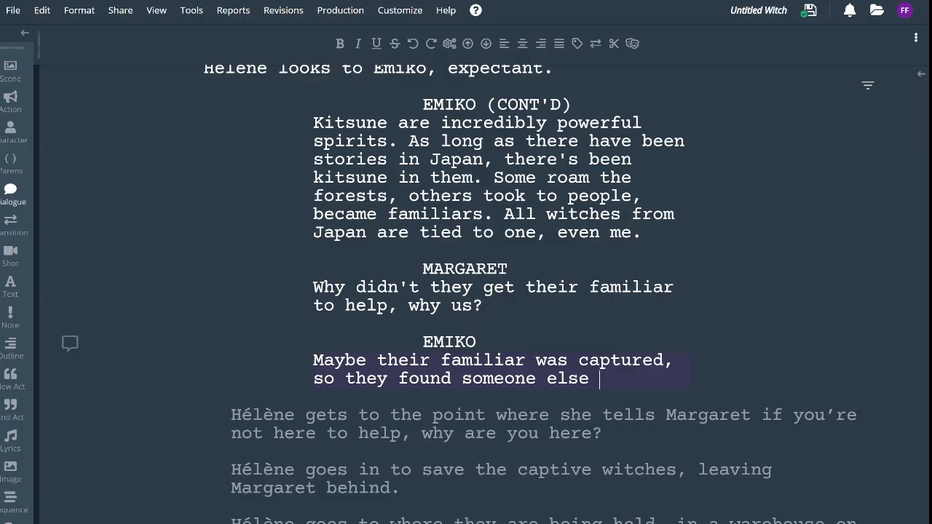
{"action": "type", "text": "who uses magic"}
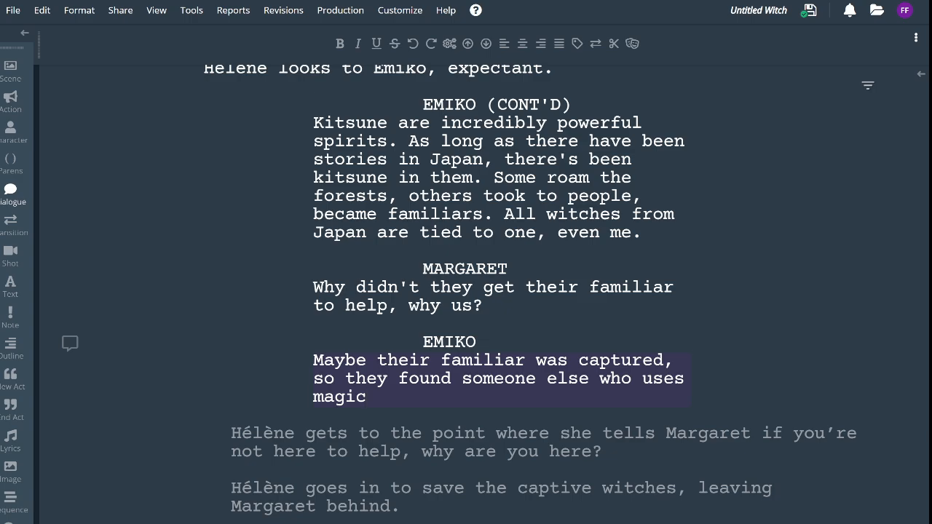
{"action": "type", "text": "?"}
{"action": "key", "text": "Return"}
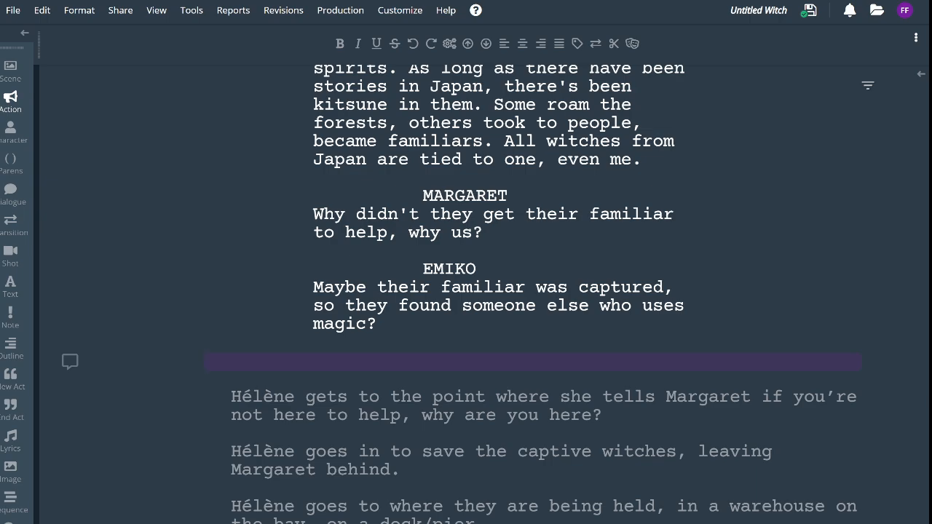
Add a character cue for Hélène with the dialogue "Could they help us in rescuing them?"
{"action": "scroll", "coordinate": [484, 294], "scroll_direction": "up", "scroll_amount": 3}
{"action": "scroll", "coordinate": [483, 295], "scroll_direction": "down", "scroll_amount": 3}
{"action": "key", "text": "Tab"}
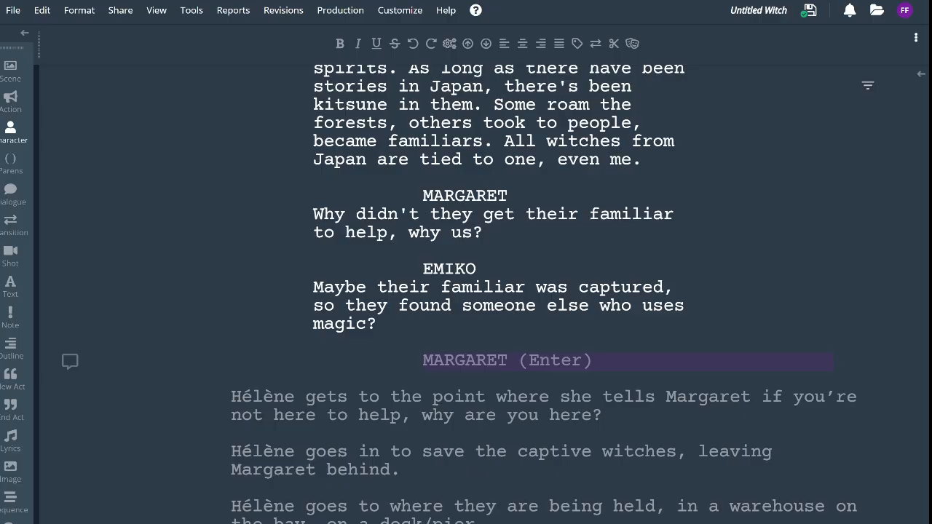
{"action": "type", "text": "H"}
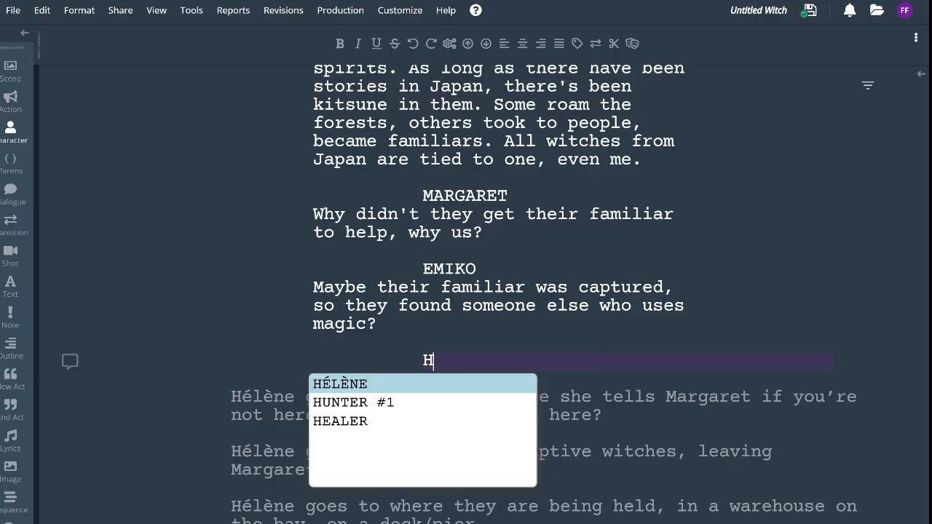
{"action": "key", "text": "Return"}
{"action": "type", "text": "Could "}
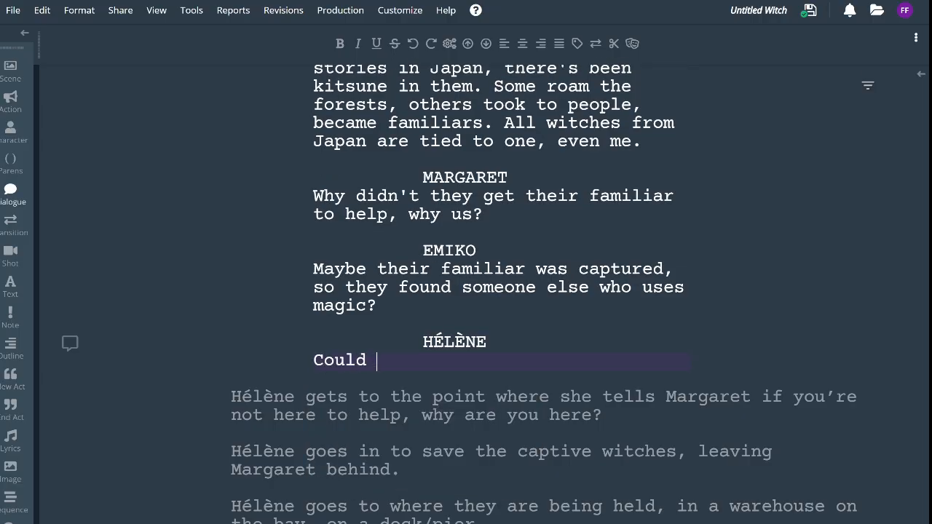
{"action": "type", "text": "they help us"}
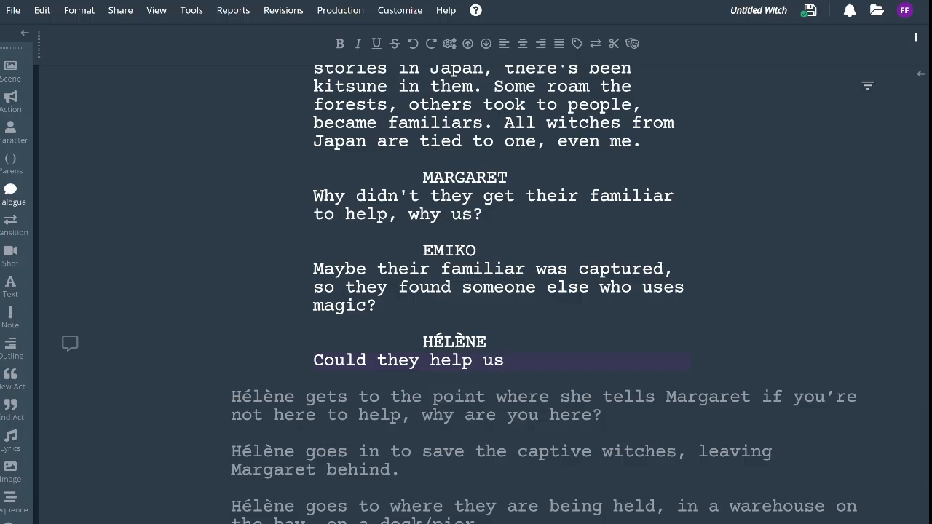
{"action": "type", "text": " in rescuing them?"}
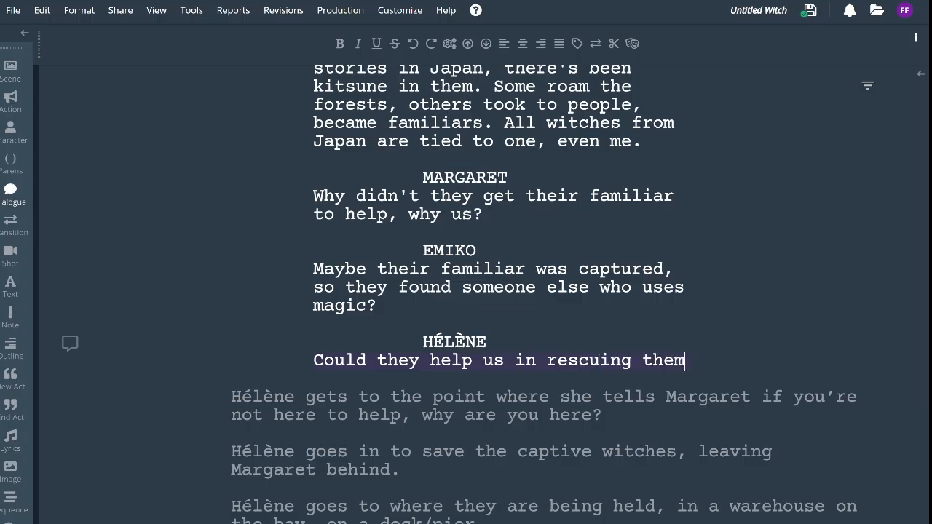
{"action": "key", "text": "Return"}
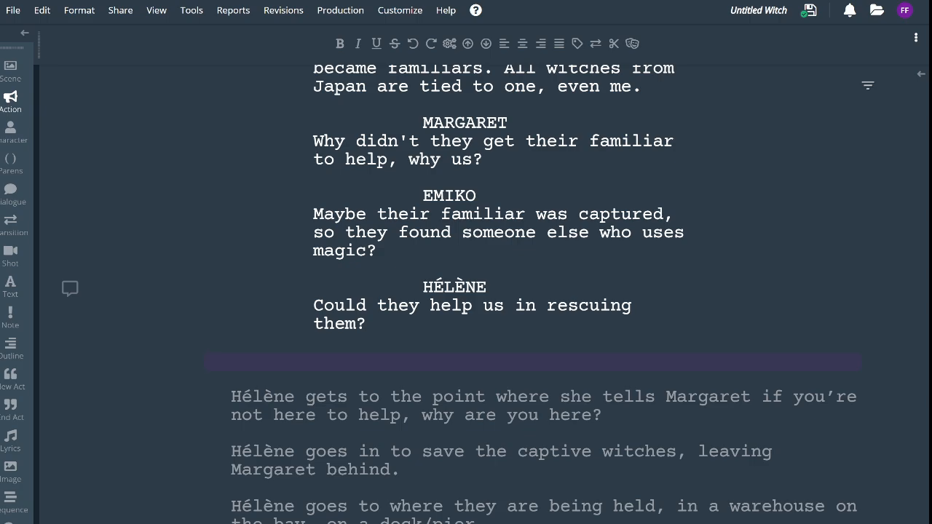
Add a character cue for Emiko and open her answer with "I'm not sure."
{"action": "key", "text": "Return"}
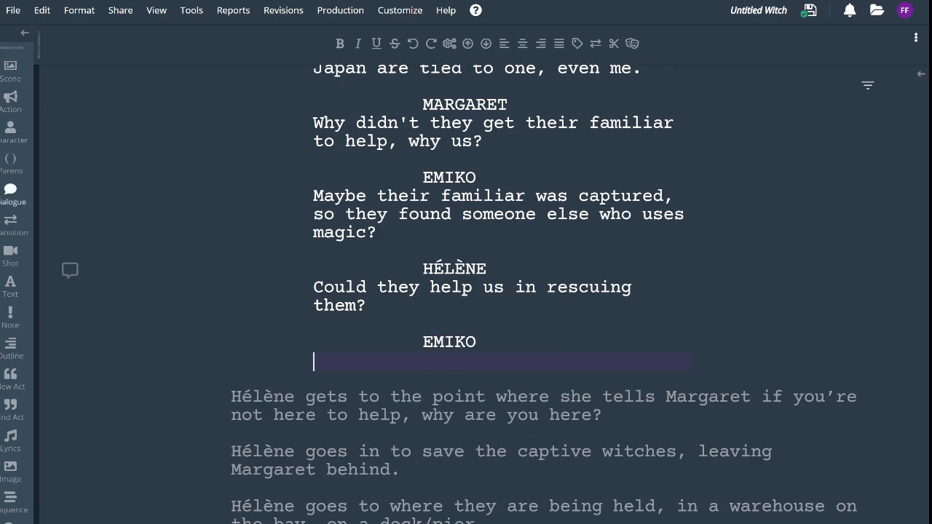
{"action": "type", "text": "I don't"}
{"action": "key", "text": "BackSpace"}
{"action": "key", "text": "BackSpace"}
{"action": "key", "text": "BackSpace"}
{"action": "key", "text": "BackSpace"}
{"action": "key", "text": "BackSpace"}
{"action": "key", "text": "BackSpace"}
{"action": "type", "text": "'m not sure."}
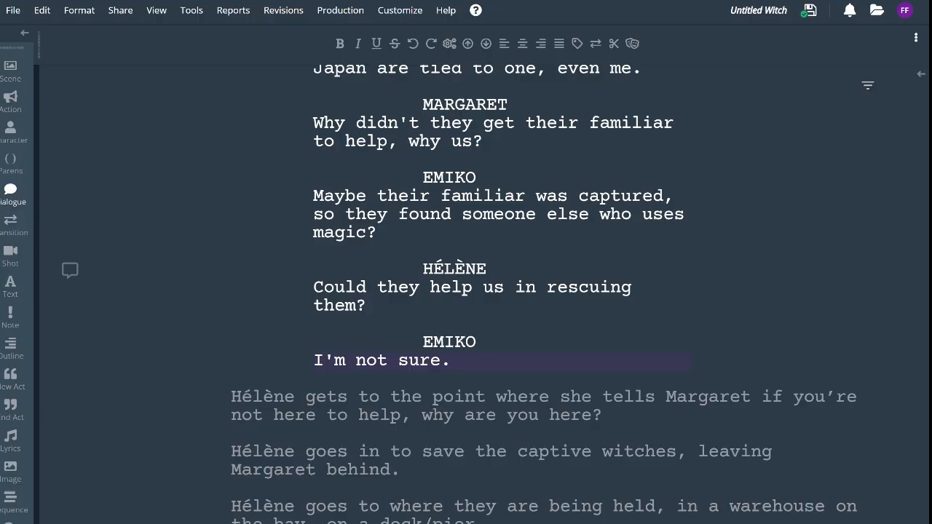
Start a second sentence in Emiko's answer: "In stories they're sometimes"
{"action": "type", "text": "In t"}
{"action": "key", "text": "BackSpace"}
{"action": "type", "text": "stories "}
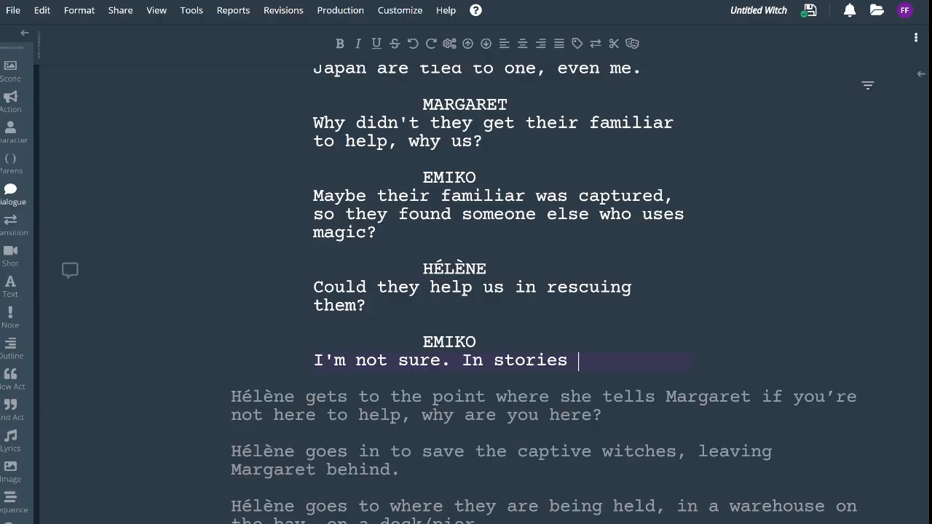
{"action": "type", "text": "they"}
{"action": "key", "text": "BackSpace"}
{"action": "type", "text": "'re sometim"}
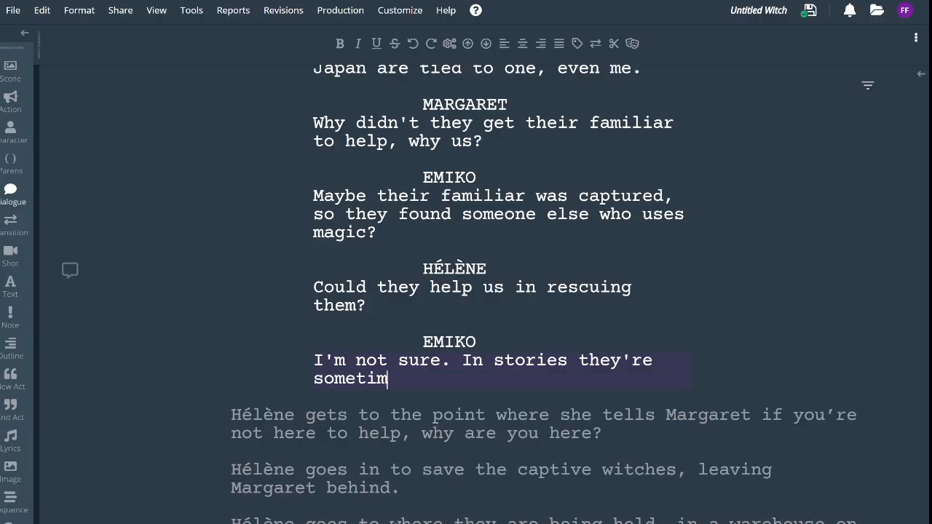
Complete Emiko's sentence about the stories with "guides, other times tricksters."
{"action": "type", "text": "es gudies"}
{"action": "key", "text": "BackSpace"}
{"action": "key", "text": "BackSpace"}
{"action": "key", "text": "BackSpace"}
{"action": "key", "text": "BackSpace"}
{"action": "key", "text": "BackSpace"}
{"action": "type", "text": "ides"}
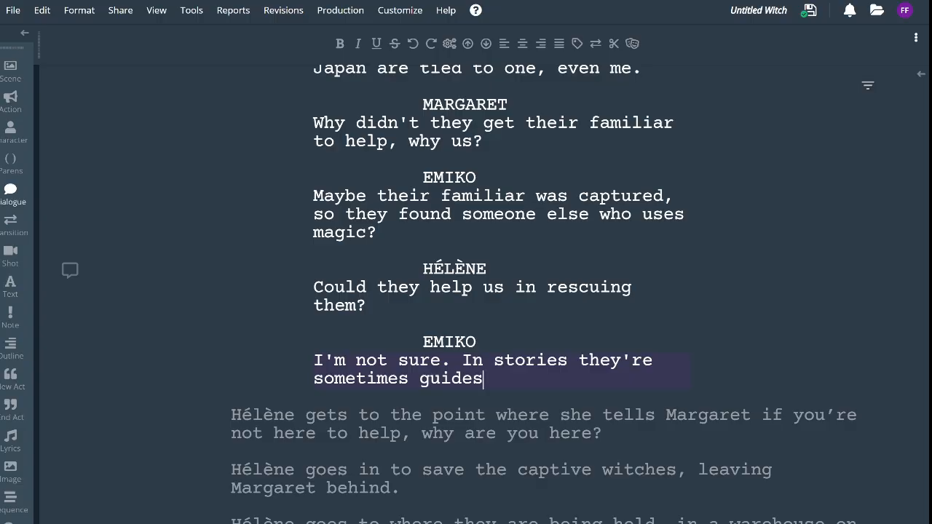
{"action": "type", "text": ", other t"}
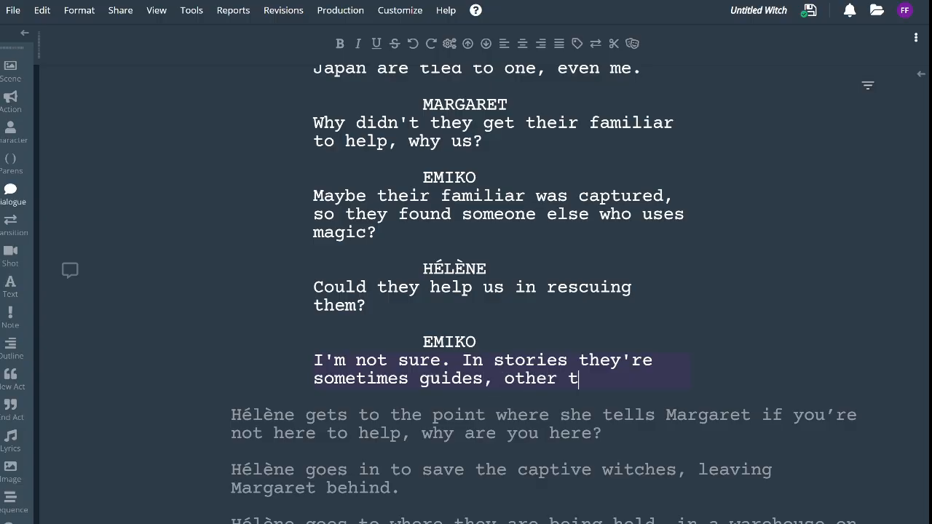
{"action": "type", "text": "imes tricks"}
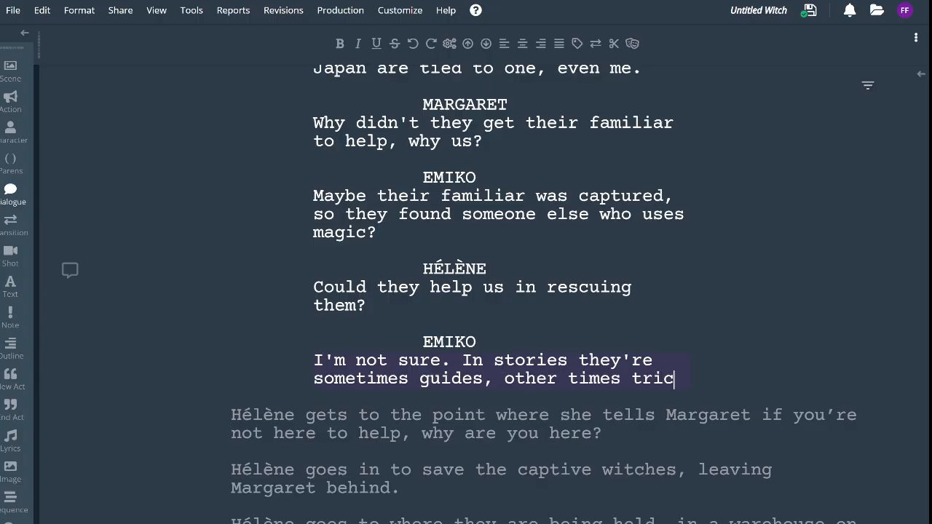
{"action": "type", "text": "ters."}
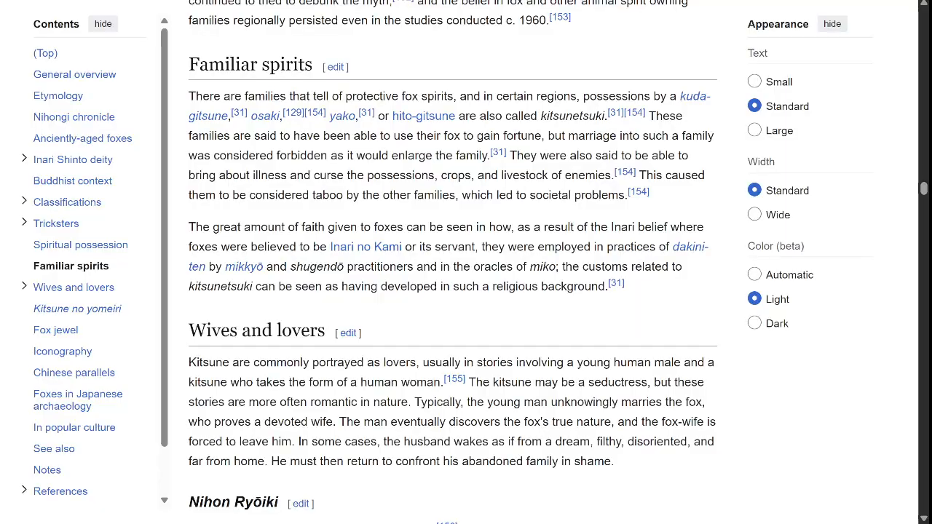
Switch to the Wikipedia article on Kitsune and return to its introduction
{"action": "scroll", "coordinate": [451, 262], "scroll_direction": "up", "scroll_amount": 5}
{"action": "scroll", "coordinate": [451, 262], "scroll_direction": "up", "scroll_amount": 15}
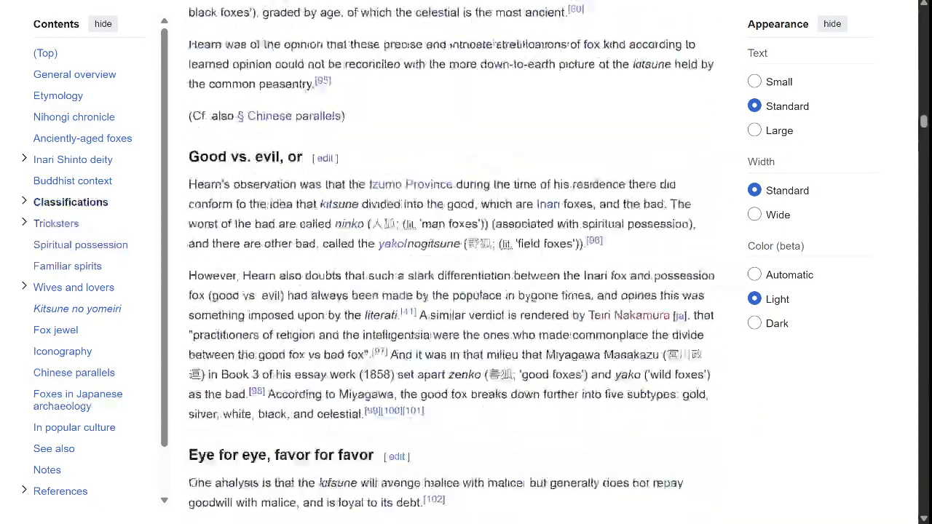
{"action": "scroll", "coordinate": [451, 262], "scroll_direction": "up", "scroll_amount": 12}
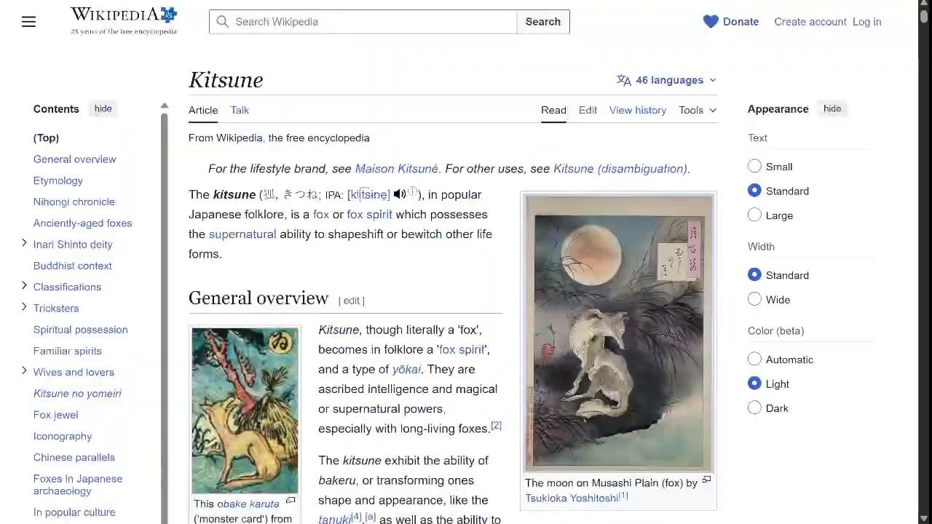
Read the Kitsune article's general overview, covering fox tricks, the fox wife theme, Inari and spiritual possession
{"action": "scroll", "coordinate": [451, 262], "scroll_direction": "down", "scroll_amount": 4}
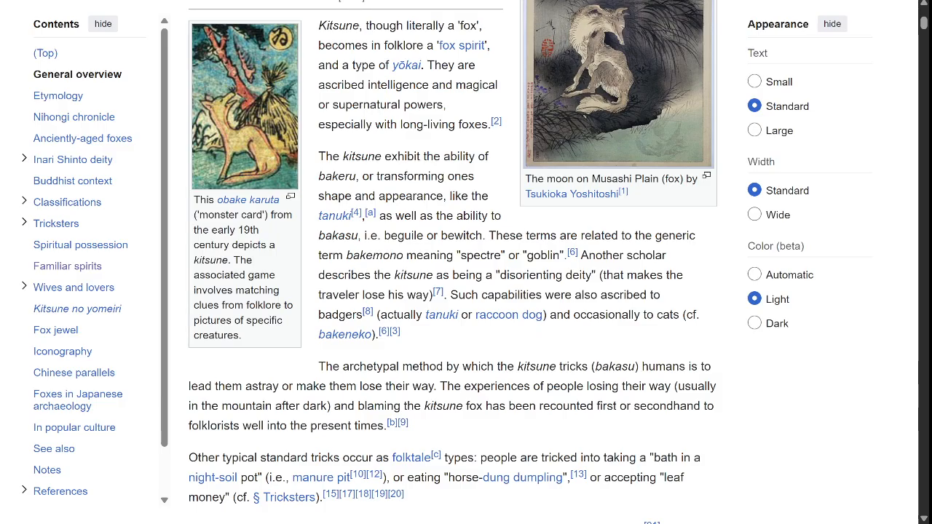
{"action": "scroll", "coordinate": [452, 263], "scroll_direction": "down", "scroll_amount": 2}
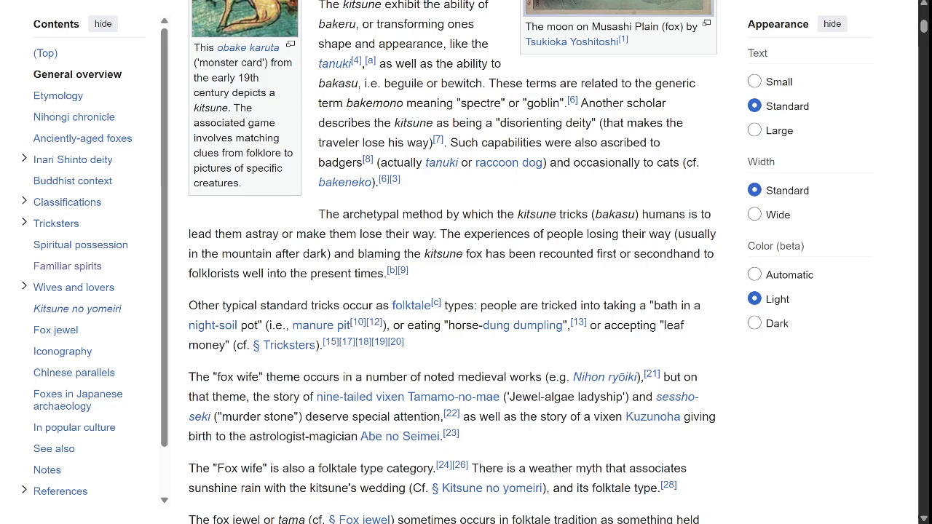
{"action": "scroll", "coordinate": [451, 262], "scroll_direction": "down", "scroll_amount": 1}
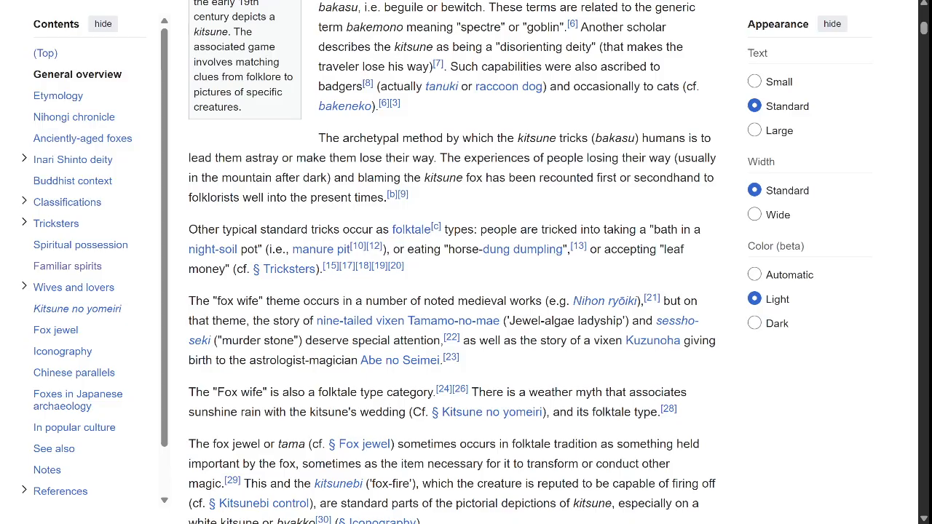
{"action": "scroll", "coordinate": [438, 262], "scroll_direction": "down", "scroll_amount": 1}
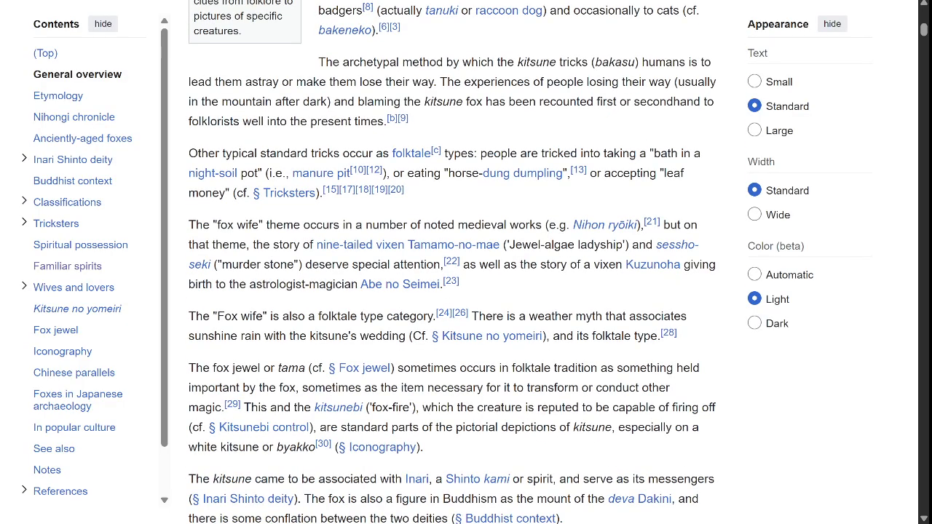
{"action": "scroll", "coordinate": [451, 262], "scroll_direction": "down", "scroll_amount": 1}
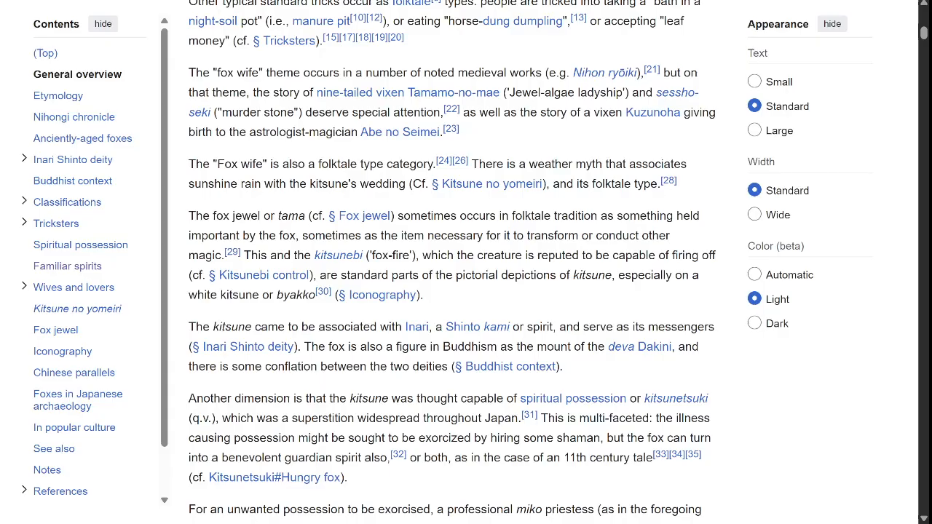
{"action": "scroll", "coordinate": [452, 262], "scroll_direction": "down", "scroll_amount": 1}
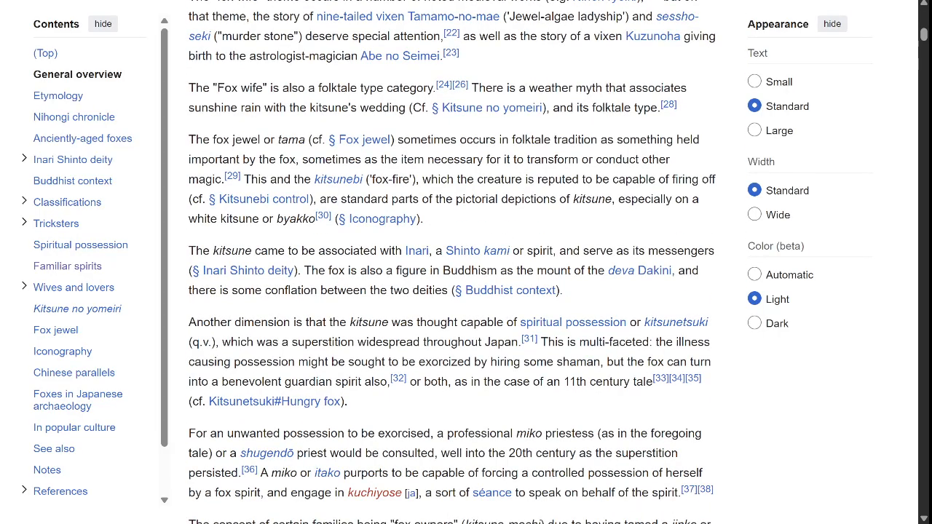
Switch back to the screenplay and continue Emiko's answer with "They can possess people"
{"action": "key", "text": "alt+Tab"}
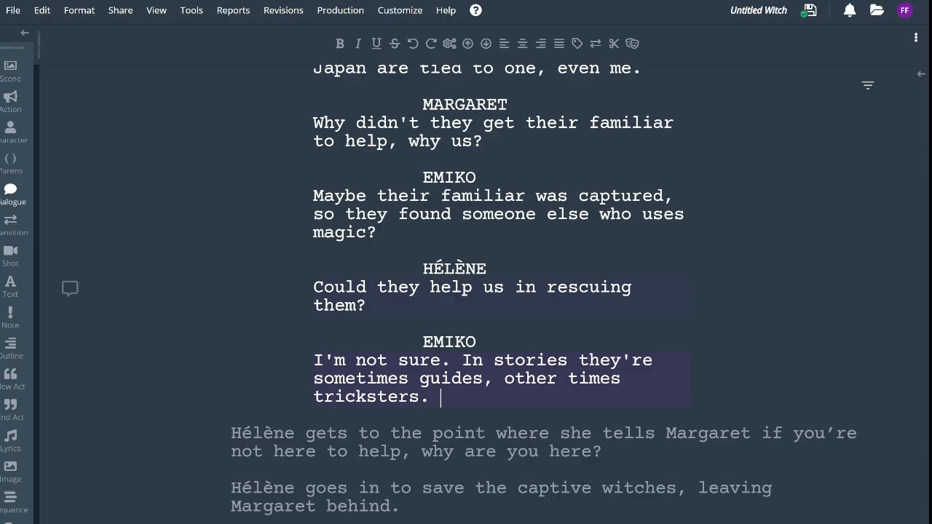
{"action": "type", "text": "They can posess"}
{"action": "key", "text": "BackSpace"}
{"action": "key", "text": "BackSpace"}
{"action": "key", "text": "BackSpace"}
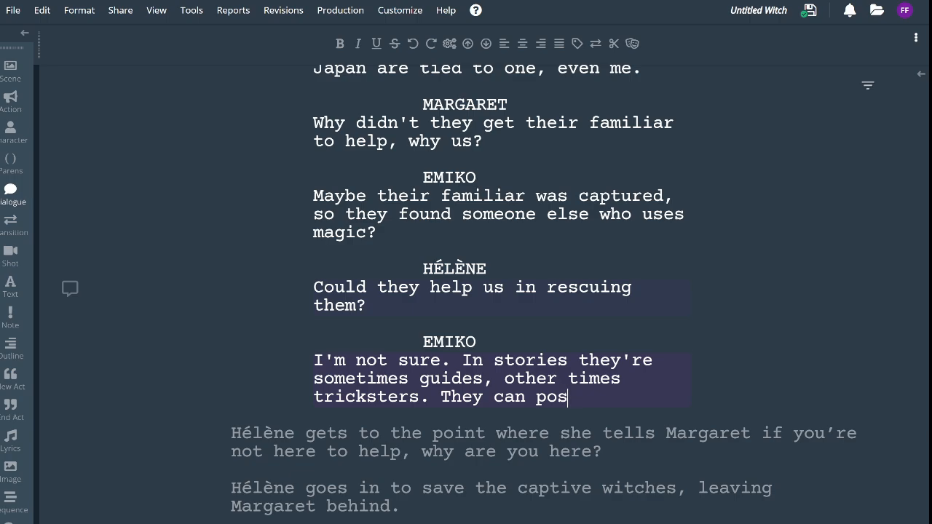
{"action": "type", "text": "sess"}
{"action": "type", "text": "peopel"}
{"action": "key", "text": "BackSpace"}
{"action": "key", "text": "BackSpace"}
{"action": "type", "text": "le"}
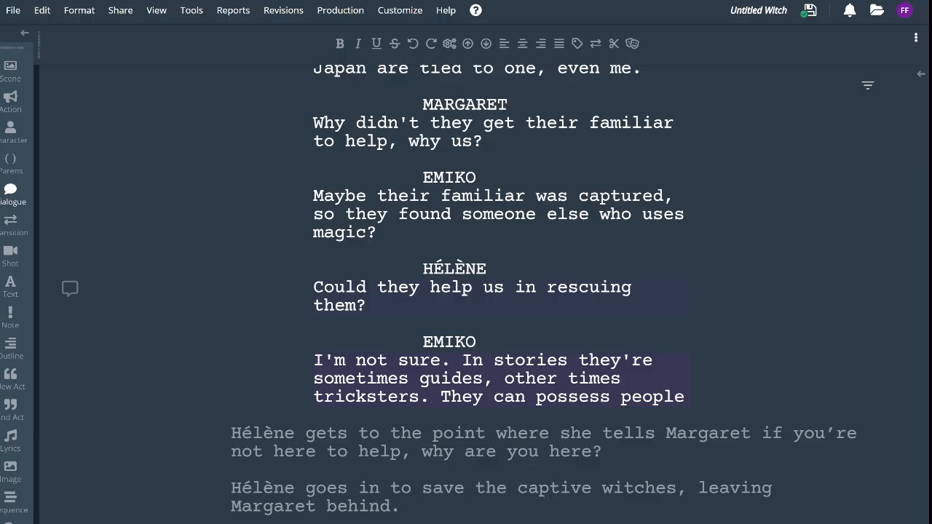
{"action": "type", "text": " if they're"}
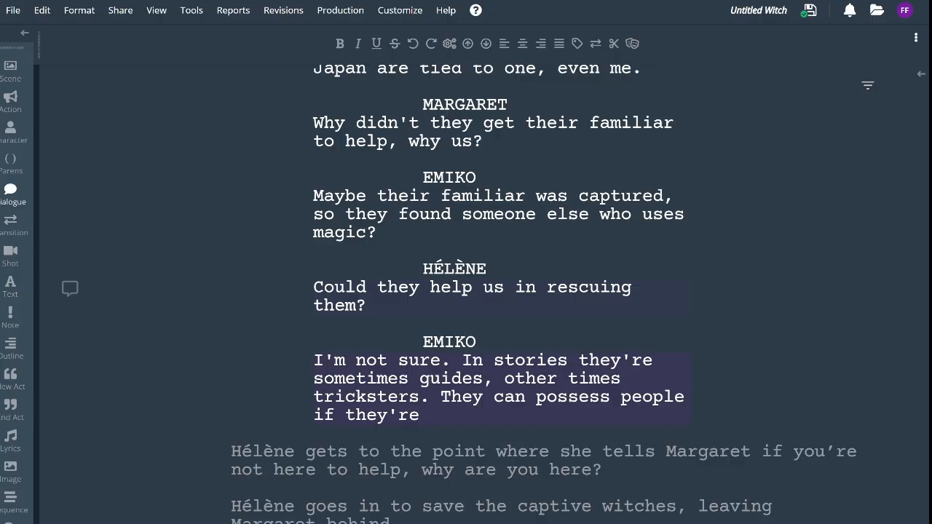
{"action": "scroll", "coordinate": [466, 291], "scroll_direction": "down", "scroll_amount": 2}
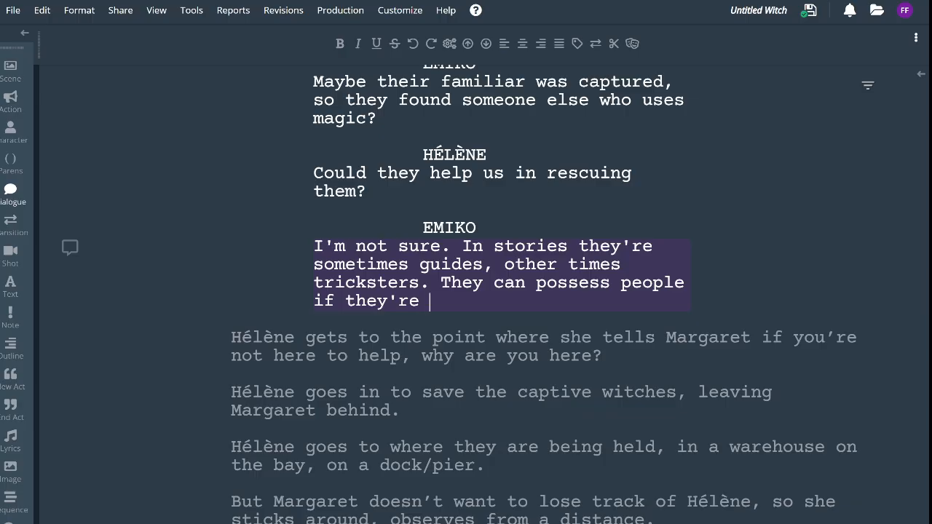
{"action": "key", "text": "shift+Left"}
{"action": "key", "text": "shift+Left"}
{"action": "key", "text": "shift+Left"}
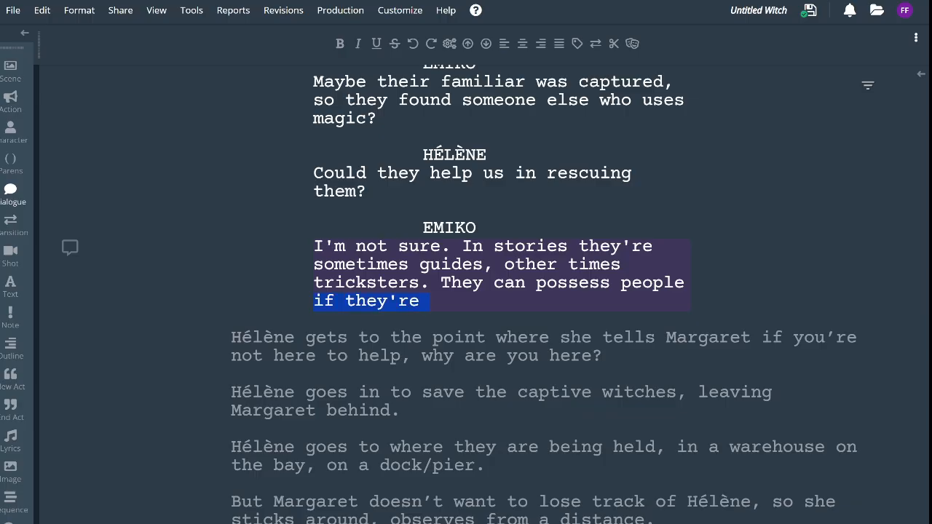
{"action": "key", "text": "BackSpace"}
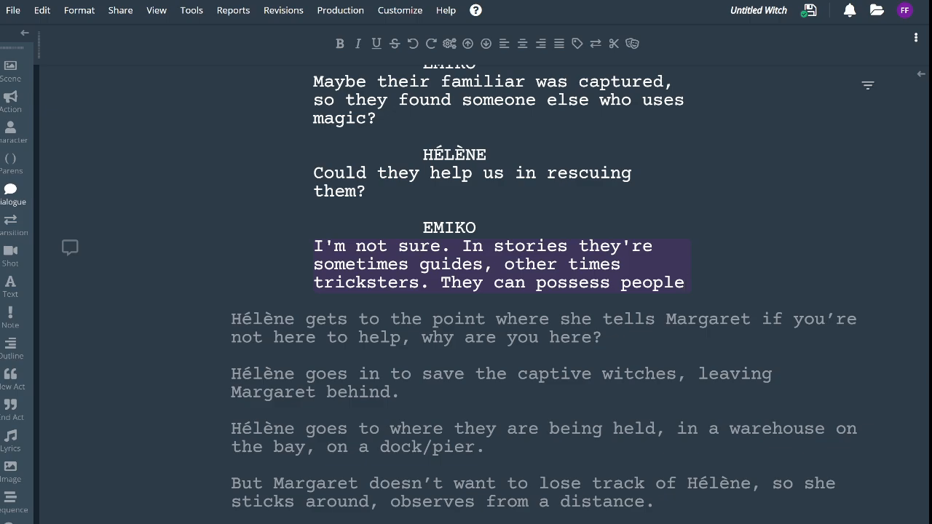
Finish Emiko's sentence about possessing people with "if they need to."
{"action": "type", "text": "if they "}
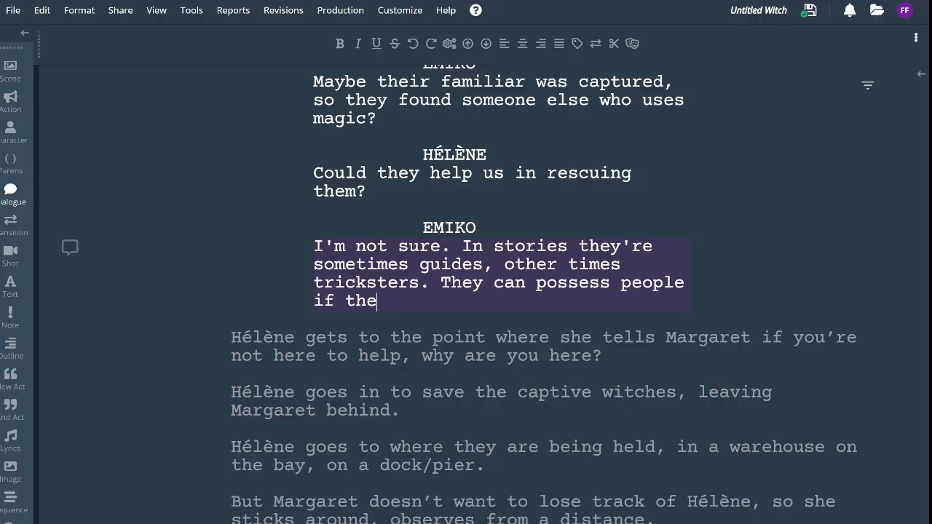
{"action": "type", "text": "need to."}
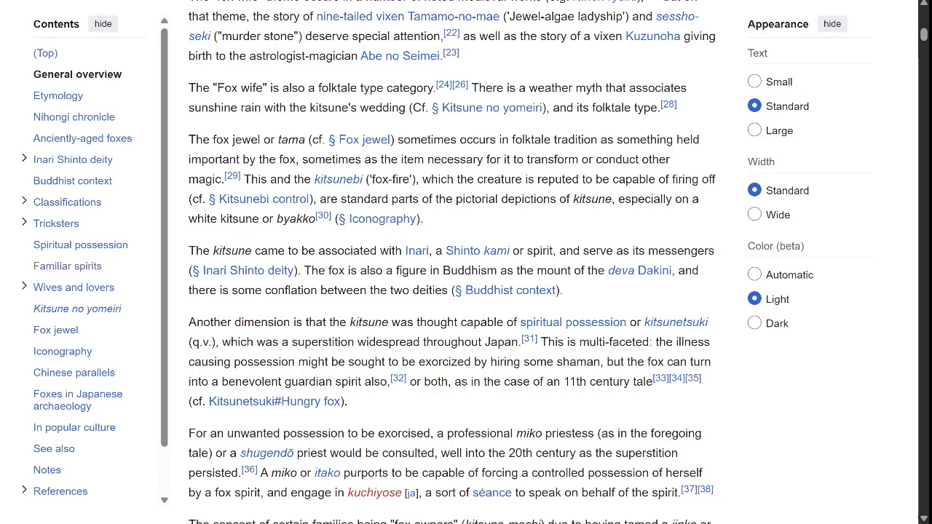
Switch to the Wikipedia article on Kitsune and read the rest of the overview and the Classifications section
{"action": "scroll", "coordinate": [452, 262], "scroll_direction": "down", "scroll_amount": 4}
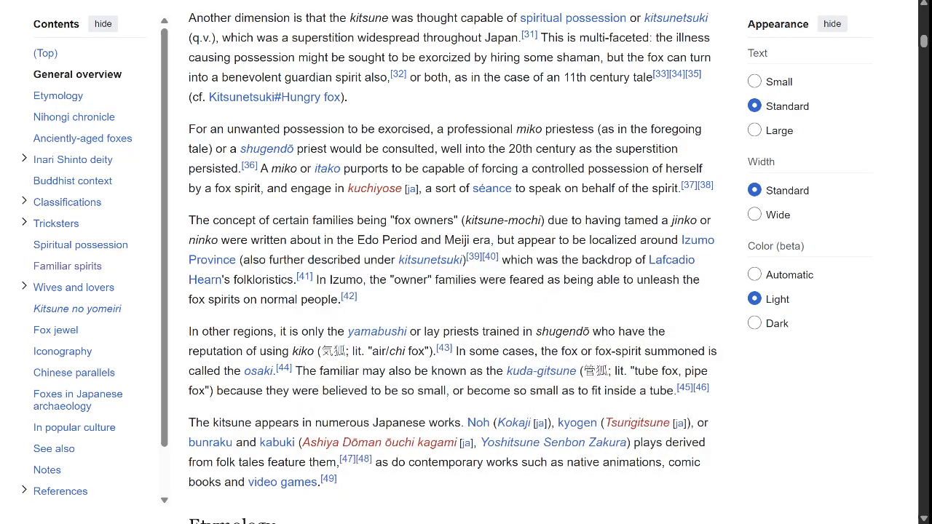
{"action": "scroll", "coordinate": [452, 262], "scroll_direction": "down", "scroll_amount": 3}
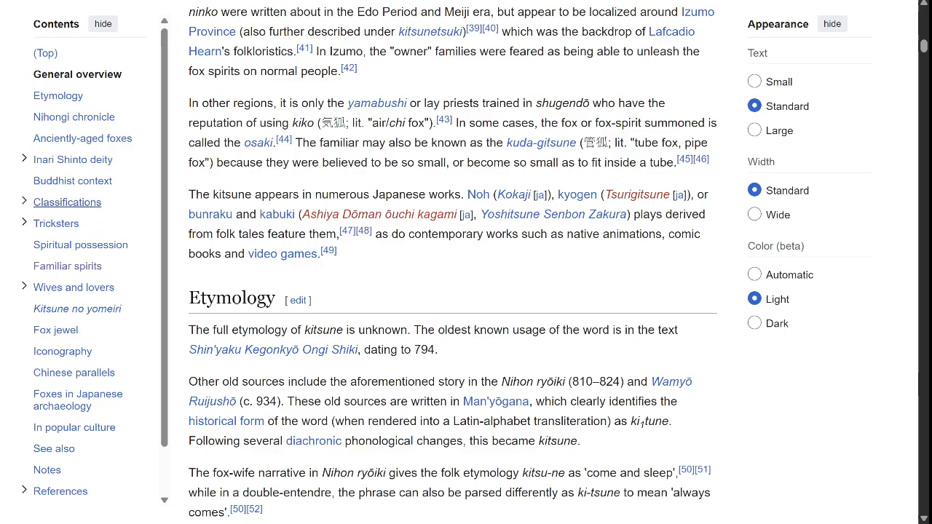
{"action": "left_click", "coordinate": [67, 202]}
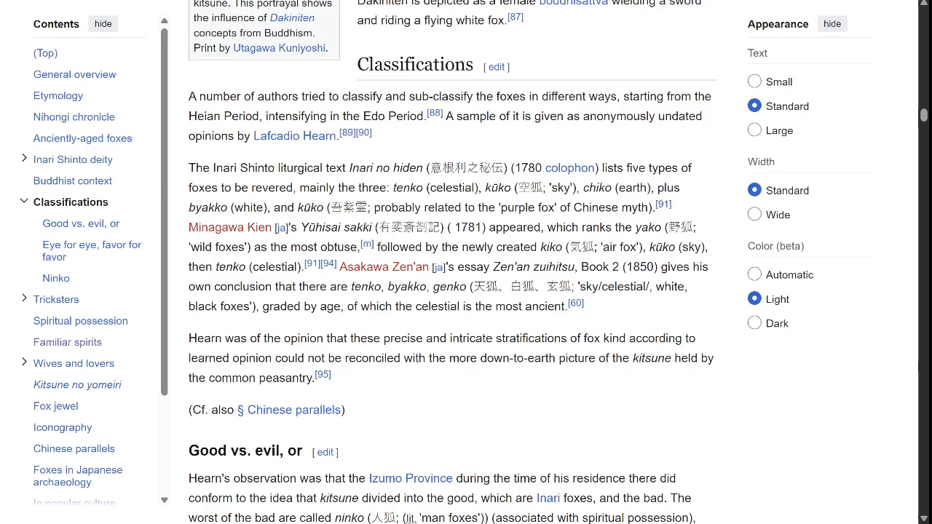
{"action": "scroll", "coordinate": [451, 263], "scroll_direction": "down", "scroll_amount": 1}
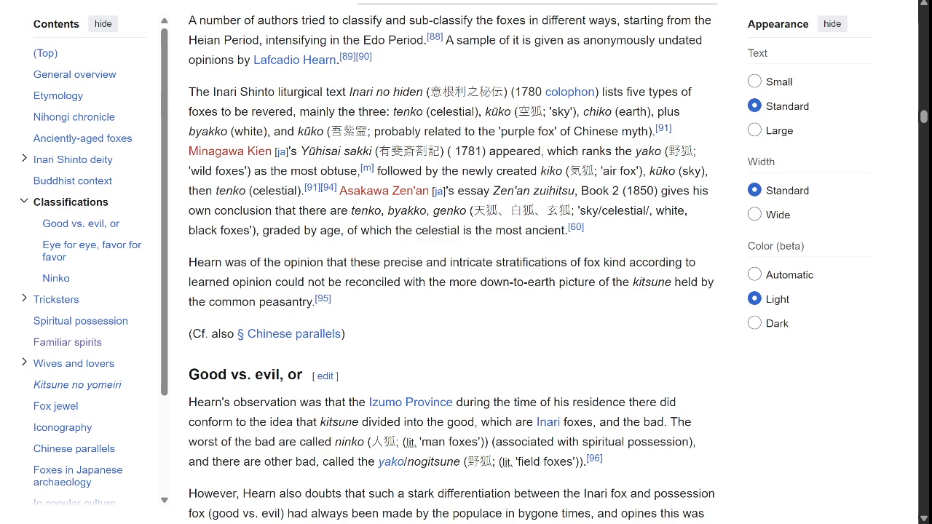
{"action": "scroll", "coordinate": [452, 262], "scroll_direction": "down", "scroll_amount": 3}
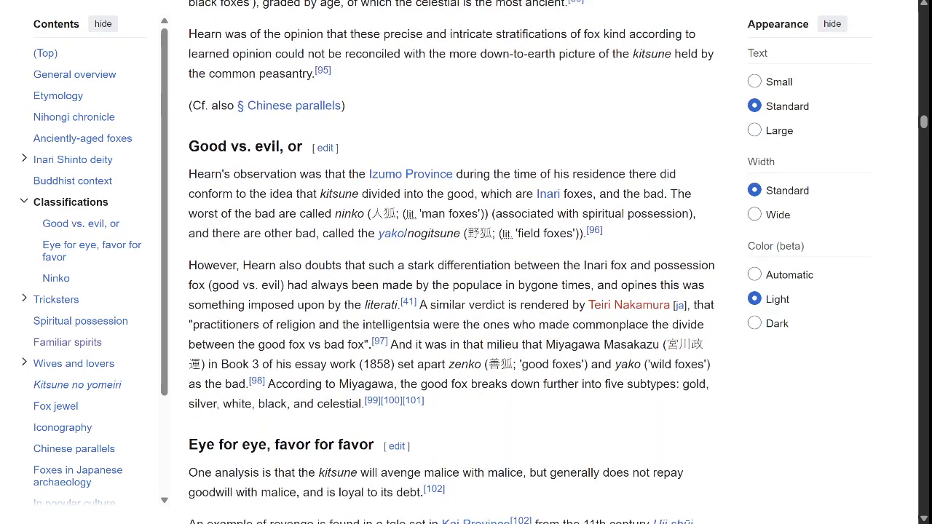
{"action": "scroll", "coordinate": [452, 262], "scroll_direction": "down", "scroll_amount": 2}
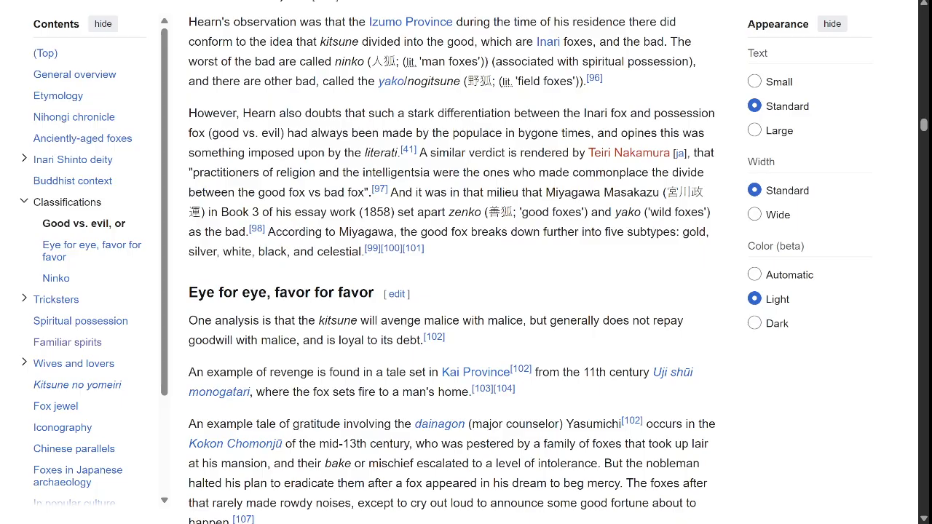
{"action": "scroll", "coordinate": [451, 262], "scroll_direction": "down", "scroll_amount": 2}
{"action": "scroll", "coordinate": [451, 262], "scroll_direction": "down", "scroll_amount": 2}
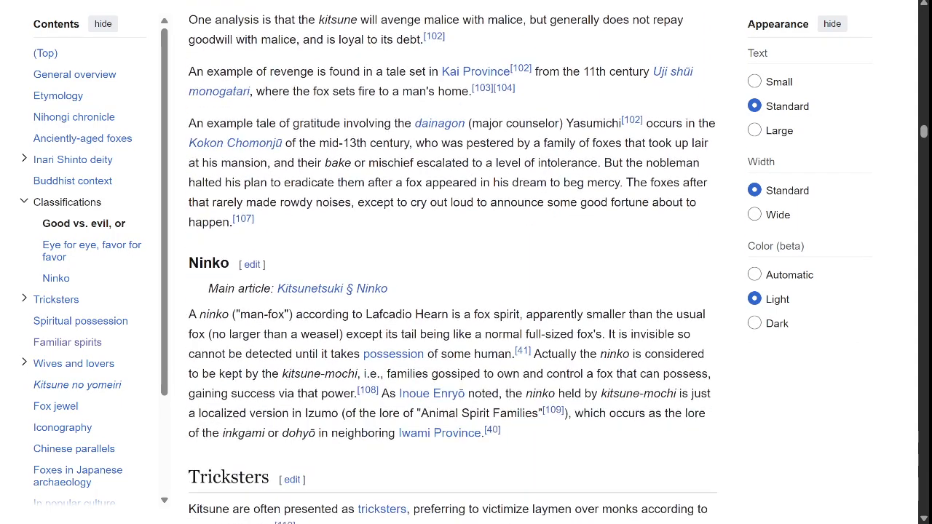
Read the article's Tricksters section, including the parts on shape-shifters, the Yoshitsune story and kitsunebi control
{"action": "scroll", "coordinate": [451, 262], "scroll_direction": "down", "scroll_amount": 3}
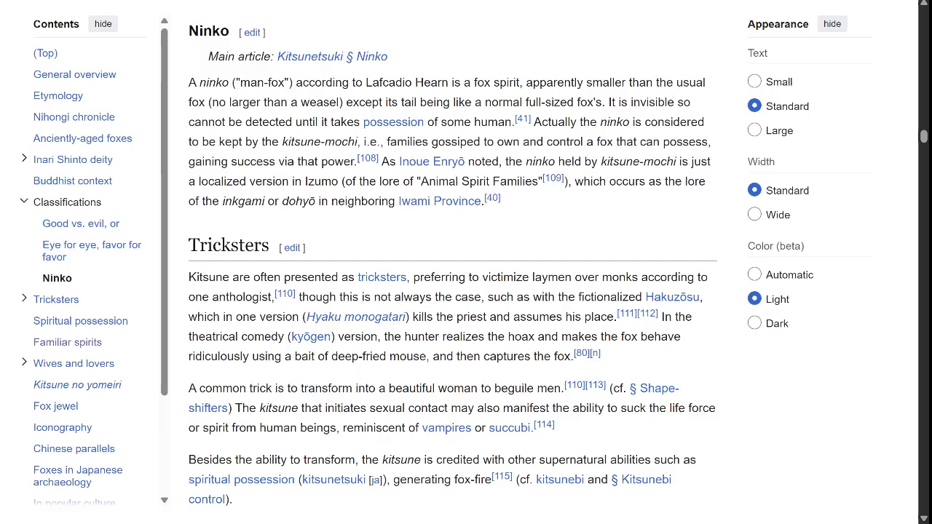
{"action": "scroll", "coordinate": [451, 262], "scroll_direction": "down", "scroll_amount": 5}
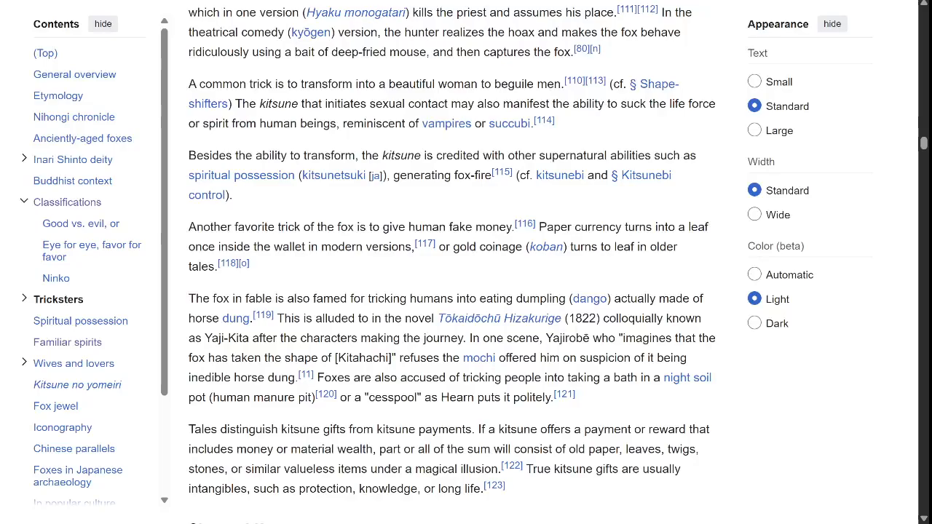
{"action": "scroll", "coordinate": [451, 262], "scroll_direction": "down", "scroll_amount": 3}
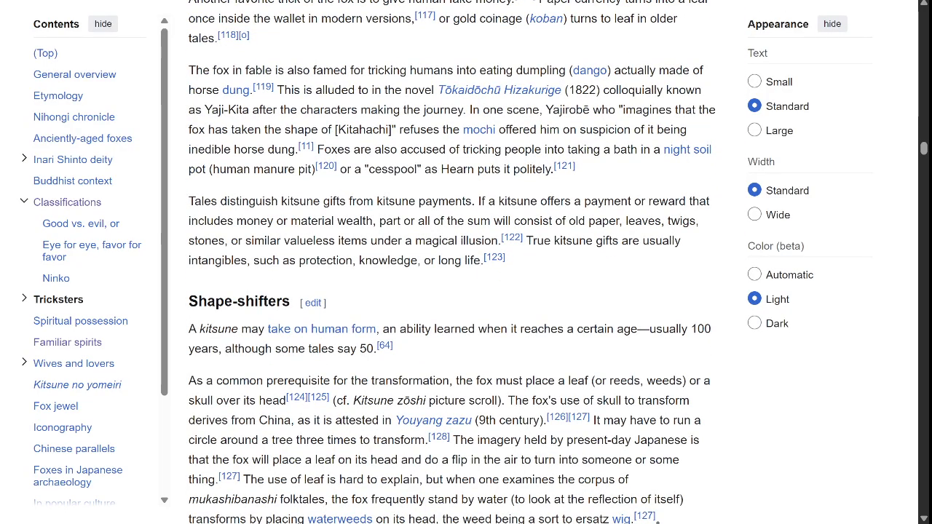
{"action": "scroll", "coordinate": [452, 291], "scroll_direction": "down", "scroll_amount": 1}
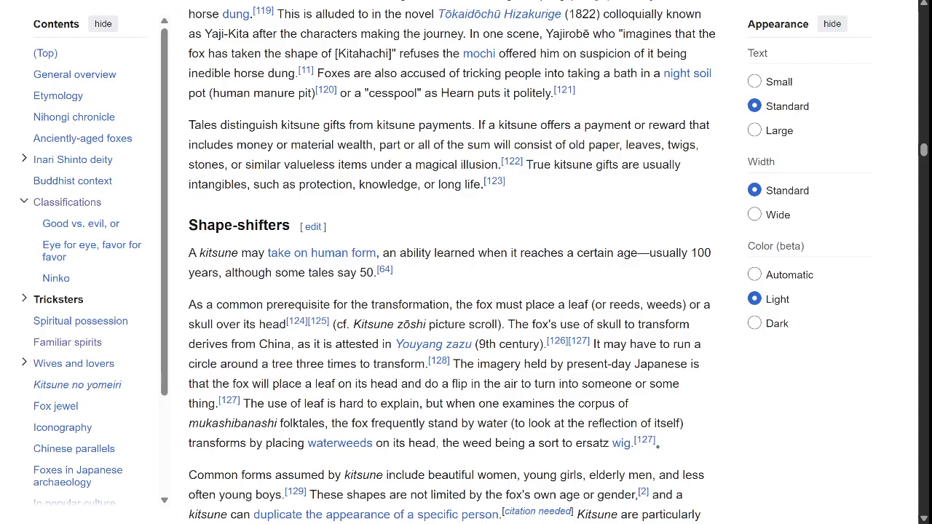
{"action": "scroll", "coordinate": [451, 262], "scroll_direction": "down", "scroll_amount": 5}
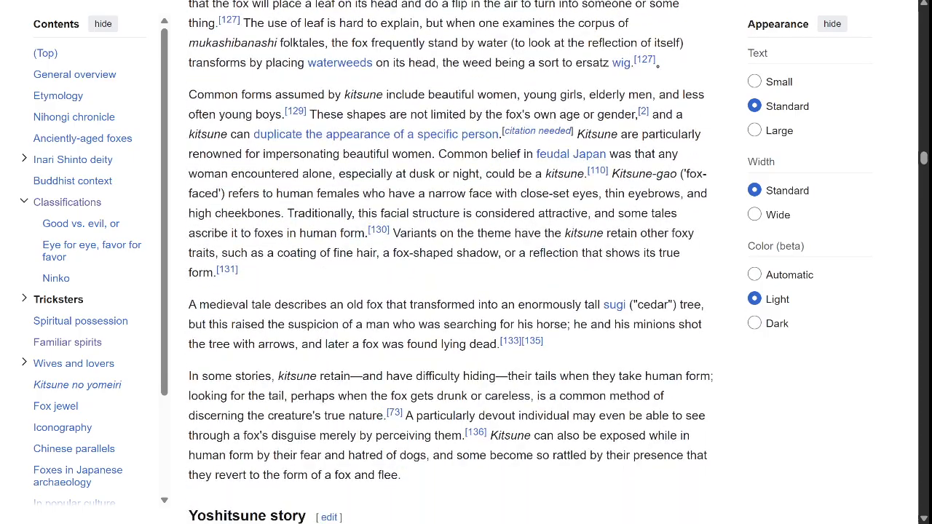
{"action": "scroll", "coordinate": [451, 262], "scroll_direction": "down", "scroll_amount": 3}
{"action": "scroll", "coordinate": [451, 262], "scroll_direction": "down", "scroll_amount": 1}
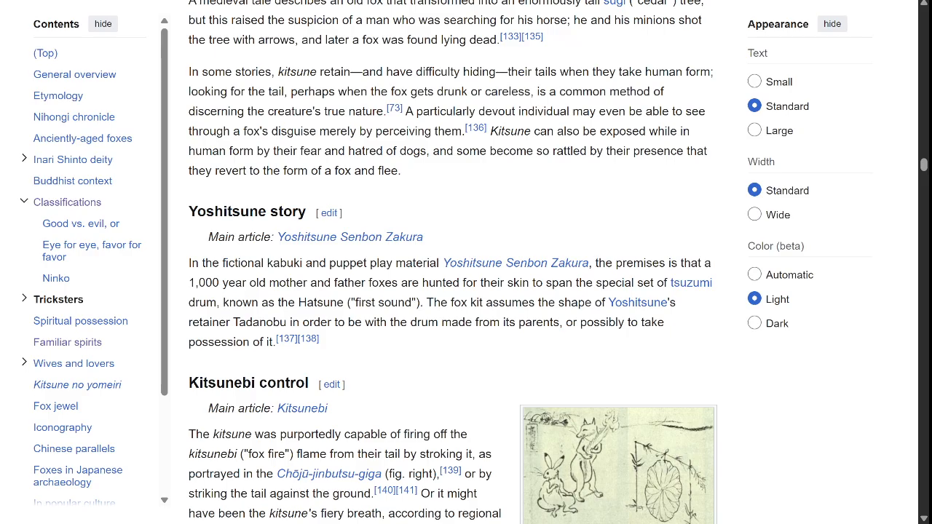
{"action": "scroll", "coordinate": [451, 262], "scroll_direction": "down", "scroll_amount": 2}
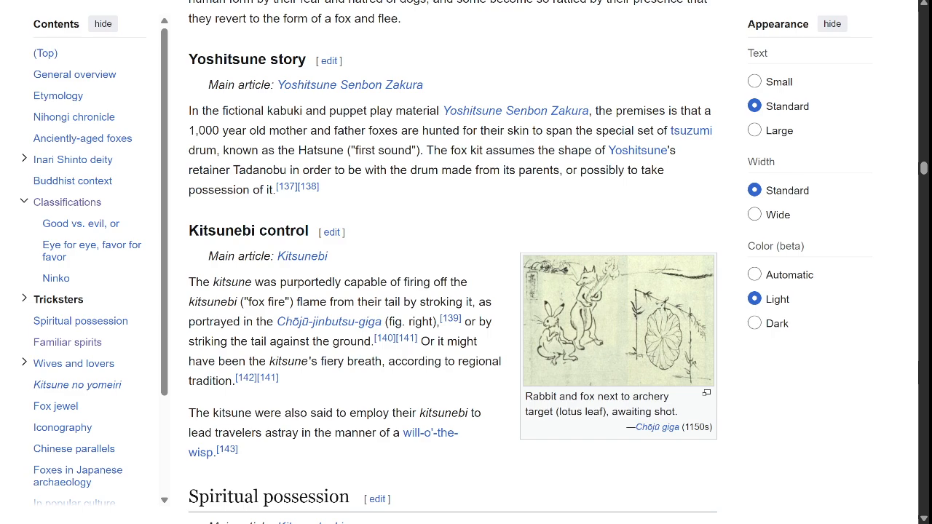
Examine the Spiritual possession section, highlighting the term "kitsunetsuki", and continue to the section on familiar spirits
{"action": "scroll", "coordinate": [451, 262], "scroll_direction": "down", "scroll_amount": 3}
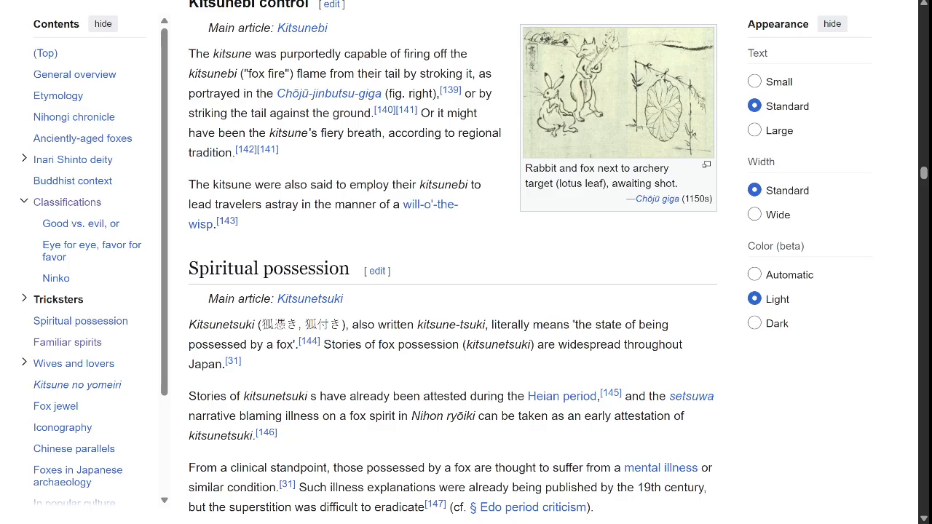
{"action": "double_click", "coordinate": [498, 345]}
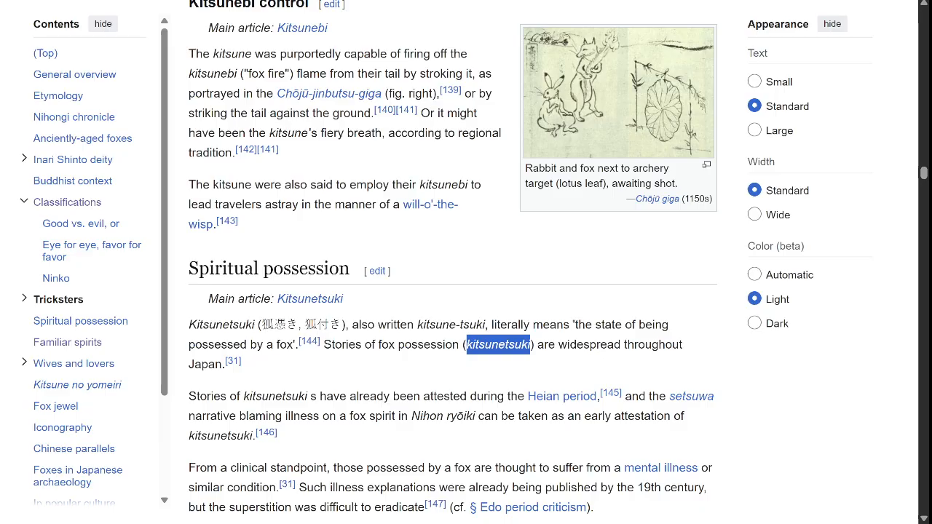
{"action": "scroll", "coordinate": [439, 262], "scroll_direction": "down", "scroll_amount": 1}
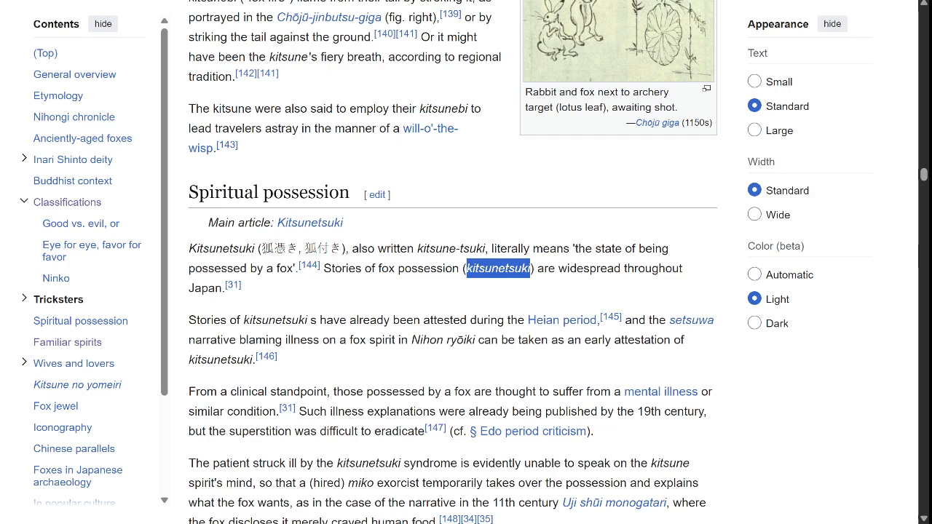
{"action": "scroll", "coordinate": [453, 262], "scroll_direction": "down", "scroll_amount": 1}
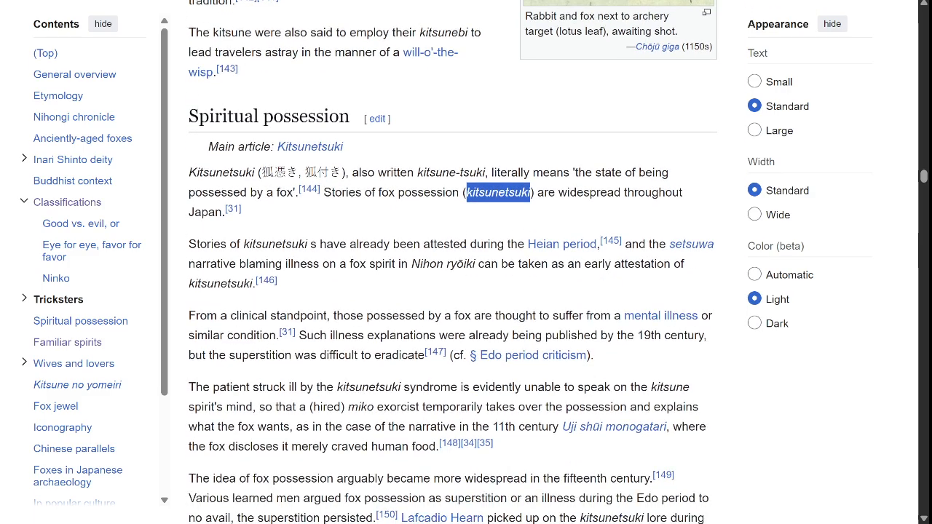
{"action": "scroll", "coordinate": [453, 262], "scroll_direction": "down", "scroll_amount": 3}
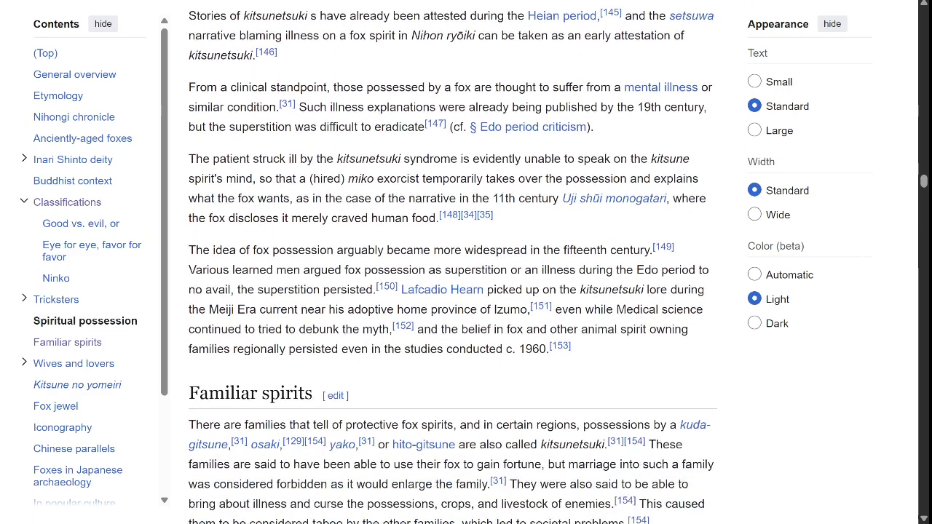
{"action": "scroll", "coordinate": [452, 262], "scroll_direction": "down", "scroll_amount": 3}
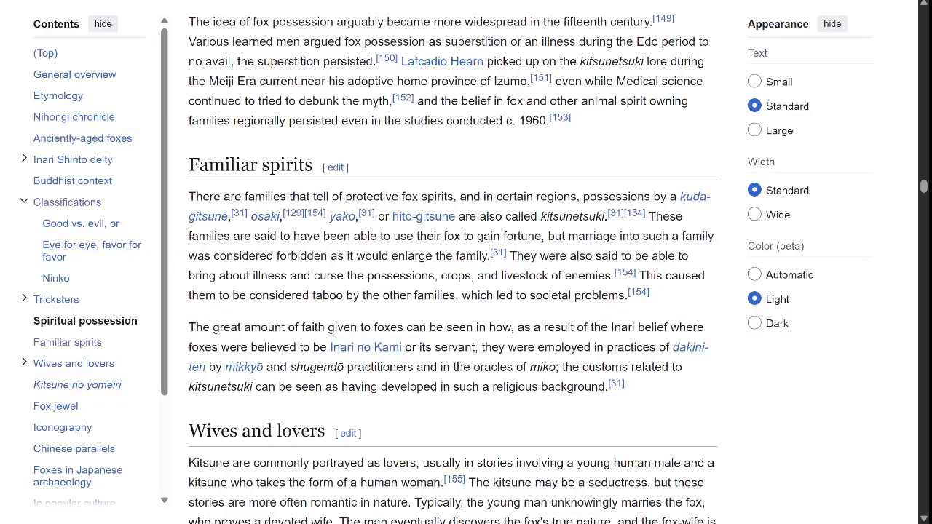
Skim the Wives and lovers section of the Kitsune article, including the fox-wife tales, and return to the Spiritual possession section
{"action": "scroll", "coordinate": [452, 262], "scroll_direction": "down", "scroll_amount": 5}
{"action": "scroll", "coordinate": [452, 262], "scroll_direction": "down", "scroll_amount": 6}
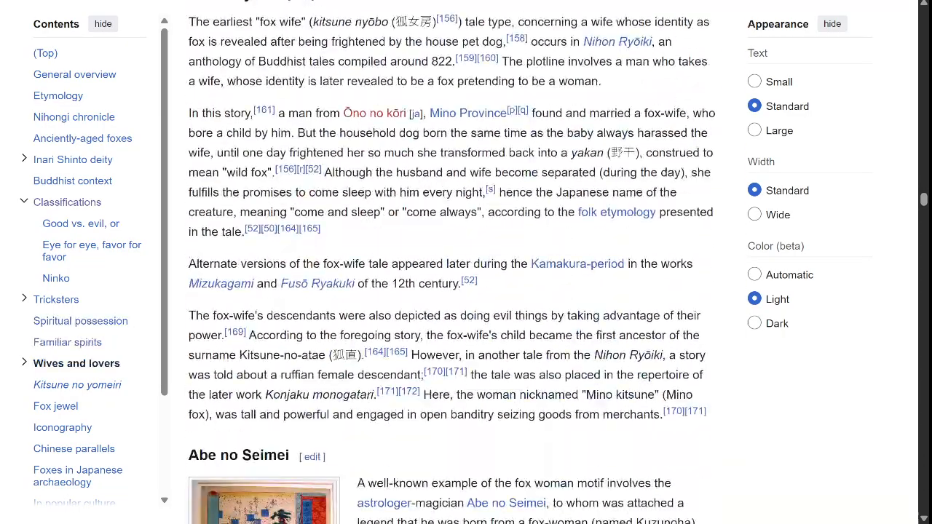
{"action": "scroll", "coordinate": [453, 262], "scroll_direction": "down", "scroll_amount": 6}
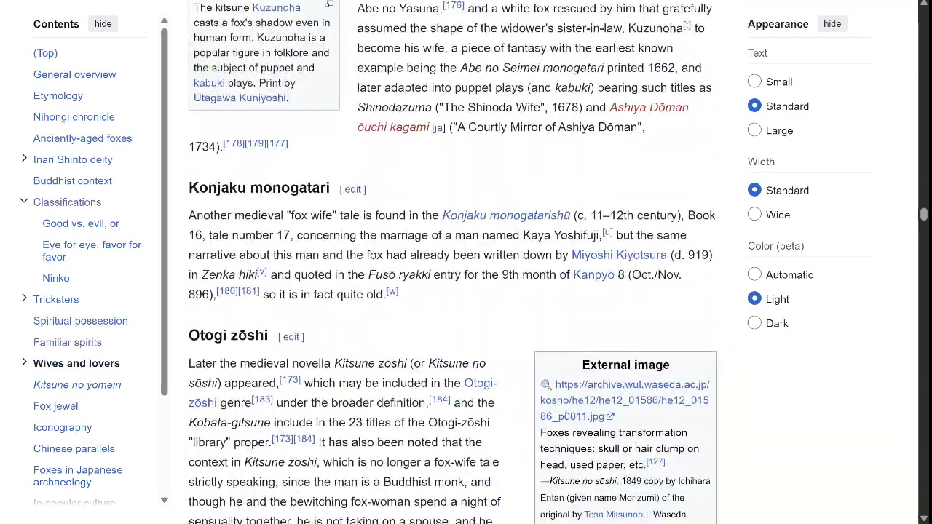
{"action": "scroll", "coordinate": [452, 262], "scroll_direction": "up", "scroll_amount": 20}
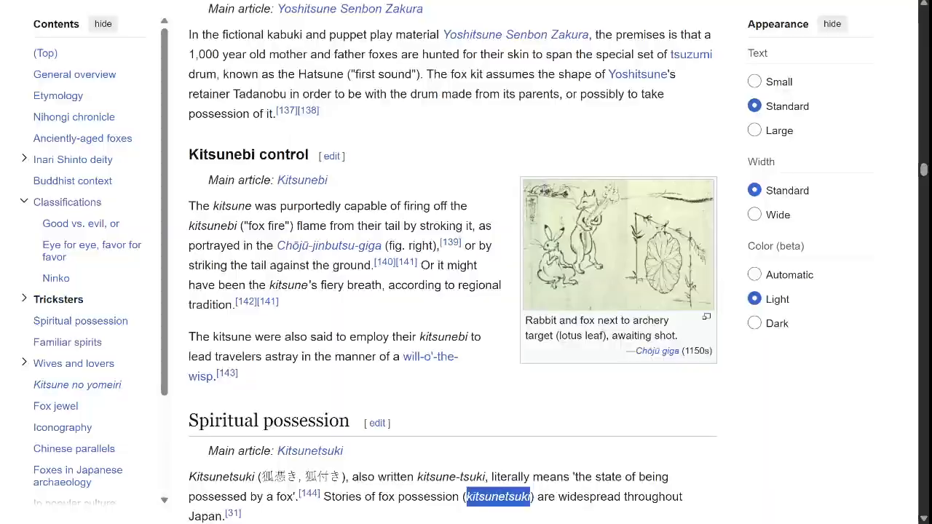
{"action": "scroll", "coordinate": [452, 262], "scroll_direction": "down", "scroll_amount": 3}
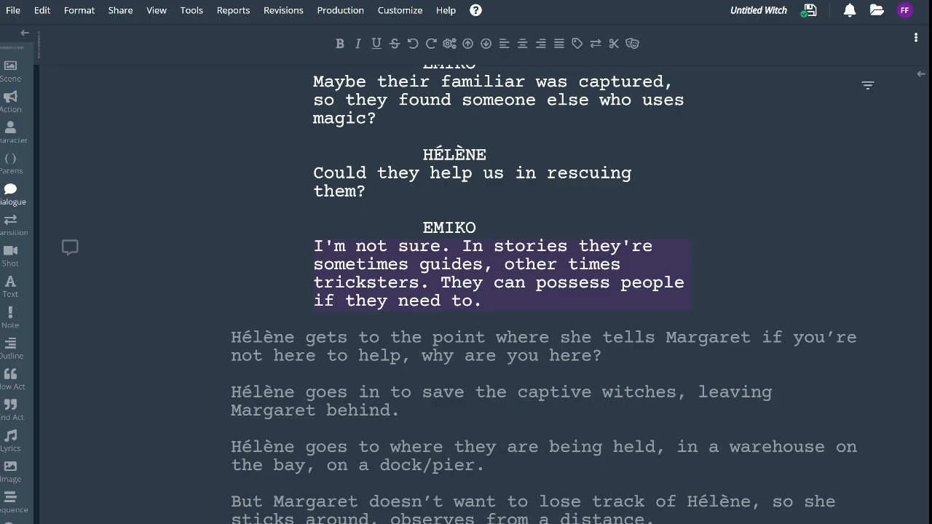
Switch to the screenplay and replace "They" before "can possess" in Emiko's speech with "There's stories of kitsunetsuki,"
{"action": "left_click", "coordinate": [472, 284]}
{"action": "left_click_drag", "start_coordinate": [473, 284], "coordinate": [483, 284]}
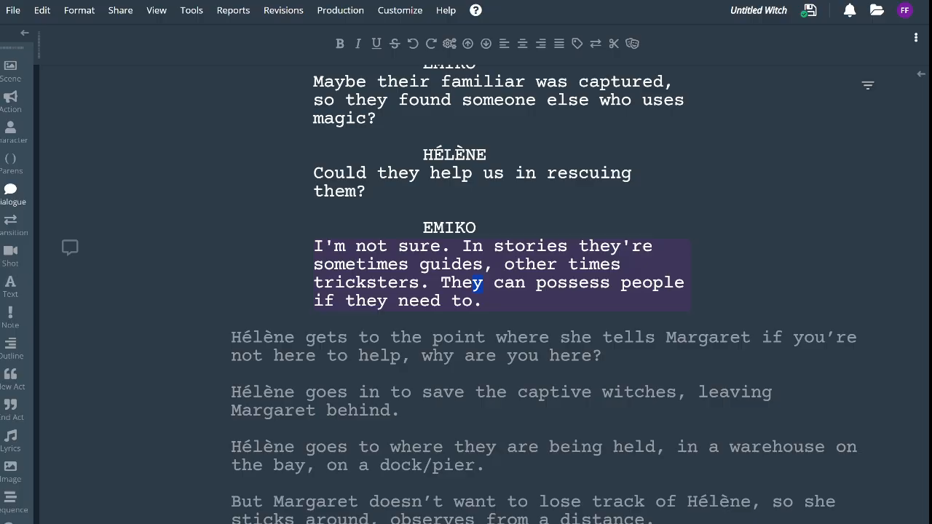
{"action": "type", "text": "re"}
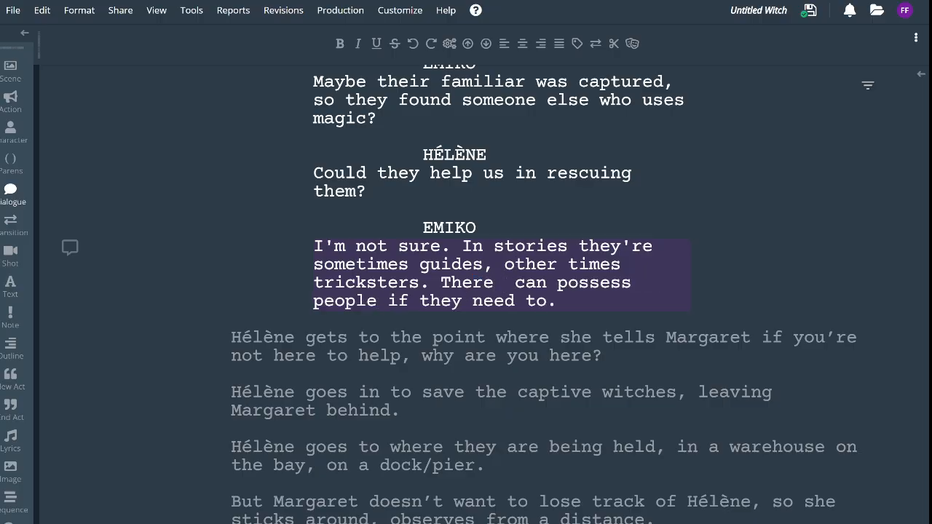
{"action": "key", "text": "BackSpace"}
{"action": "type", "text": "'s storie"}
{"action": "type", "text": "s of "}
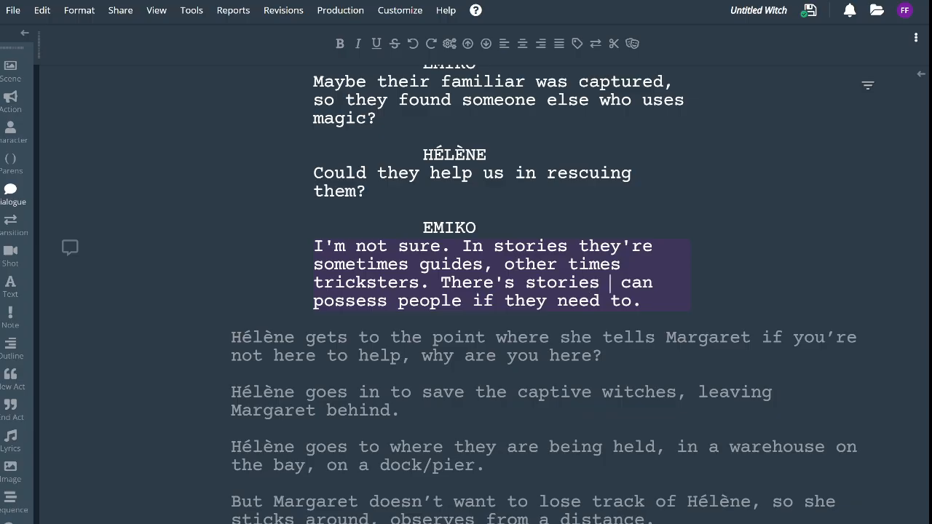
{"action": "type", "text": "kitsune"}
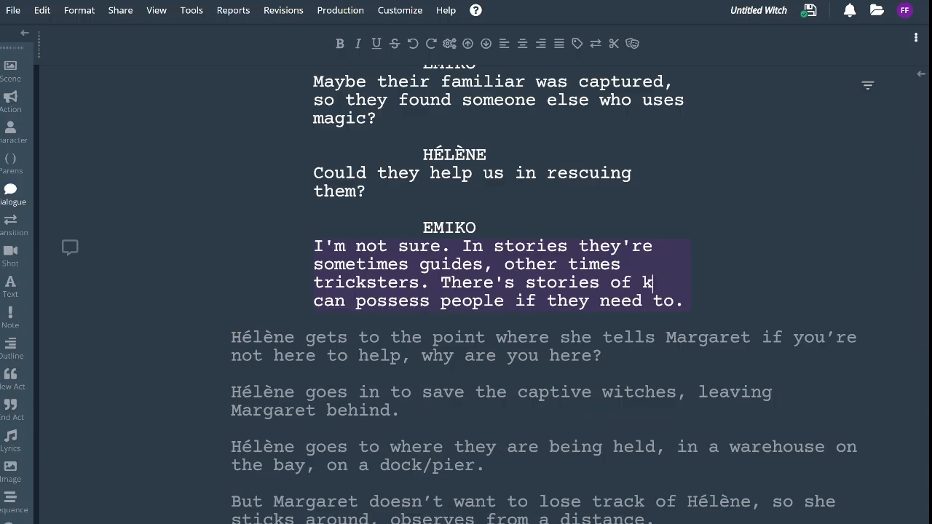
{"action": "type", "text": "tsuki"}
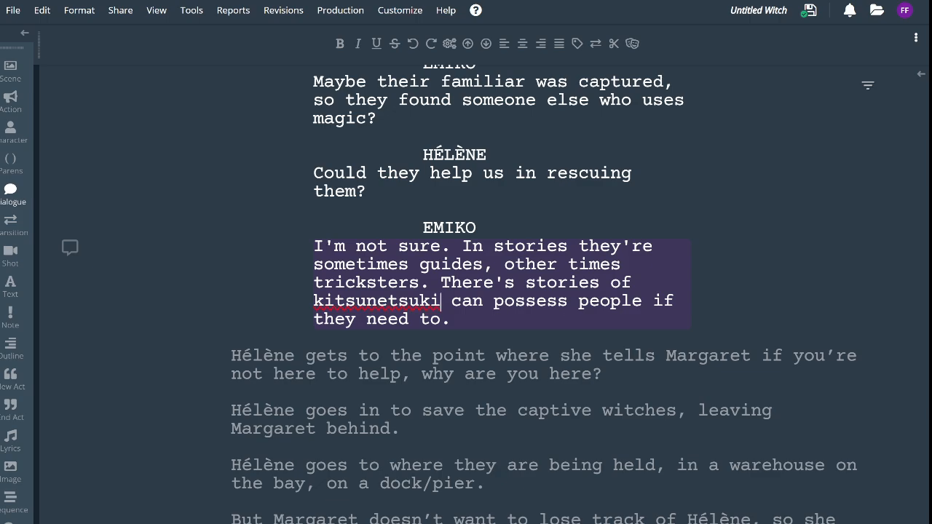
{"action": "type", "text": ", "}
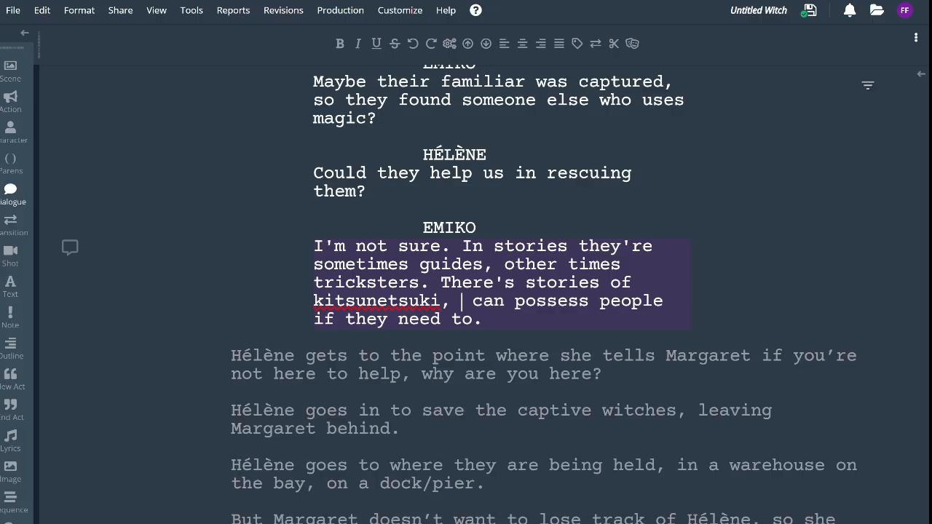
Reword "can possess" after "kitsunetsuki," as "being possessed" in Emiko's speech
{"action": "type", "text": "being"}
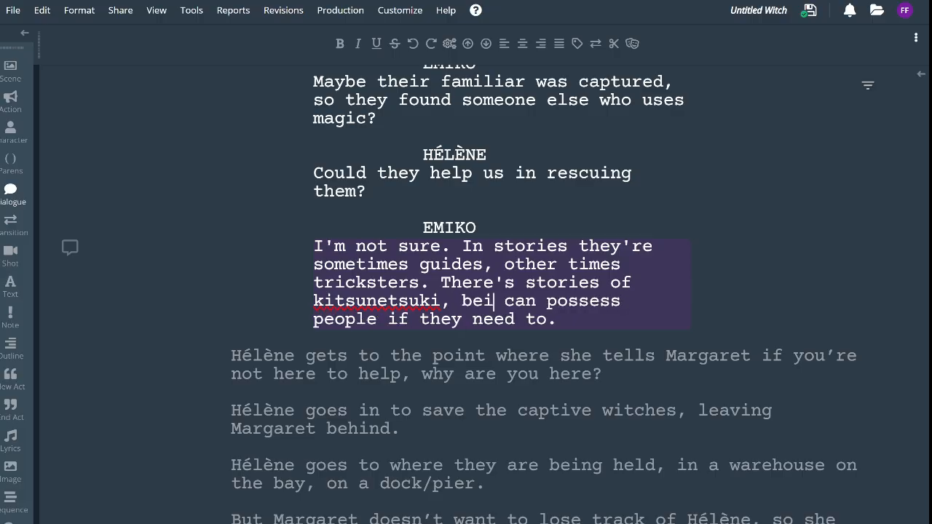
{"action": "key", "text": "Delete"}
{"action": "key", "text": "Delete"}
{"action": "key", "text": "Delete"}
{"action": "key", "text": "Delete"}
{"action": "key", "text": "Delete"}
{"action": "key", "text": "Right"}
{"action": "key", "text": "Right"}
{"action": "key", "text": "Right"}
{"action": "key", "text": "Right"}
{"action": "key", "text": "Right"}
{"action": "key", "text": "Right"}
{"action": "key", "text": "Right"}
{"action": "key", "text": "Right"}
{"action": "key", "text": "Left"}
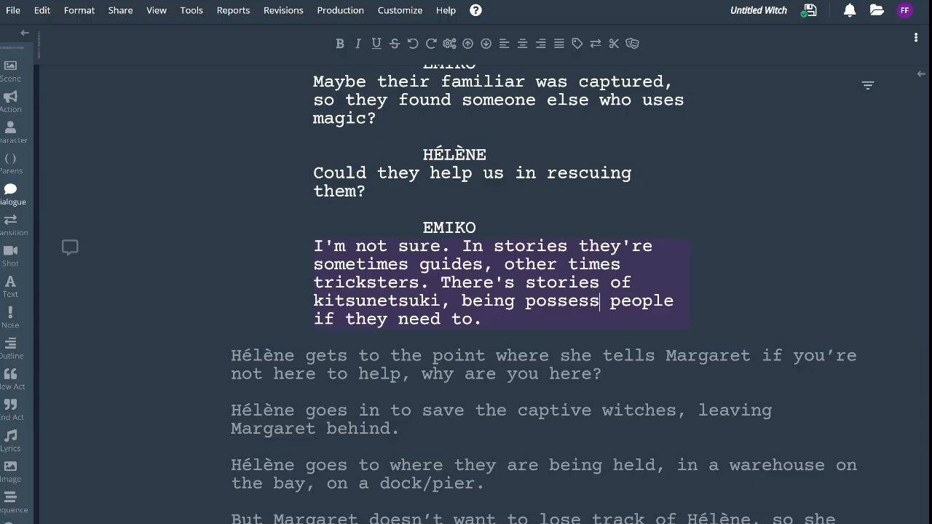
{"action": "key", "text": "BackSpace"}
{"action": "key", "text": "BackSpace"}
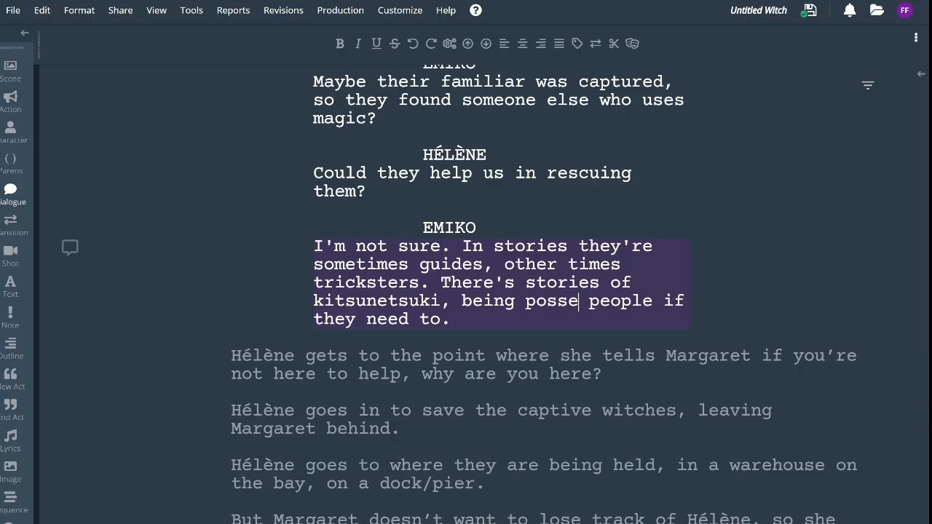
{"action": "type", "text": "ssed"}
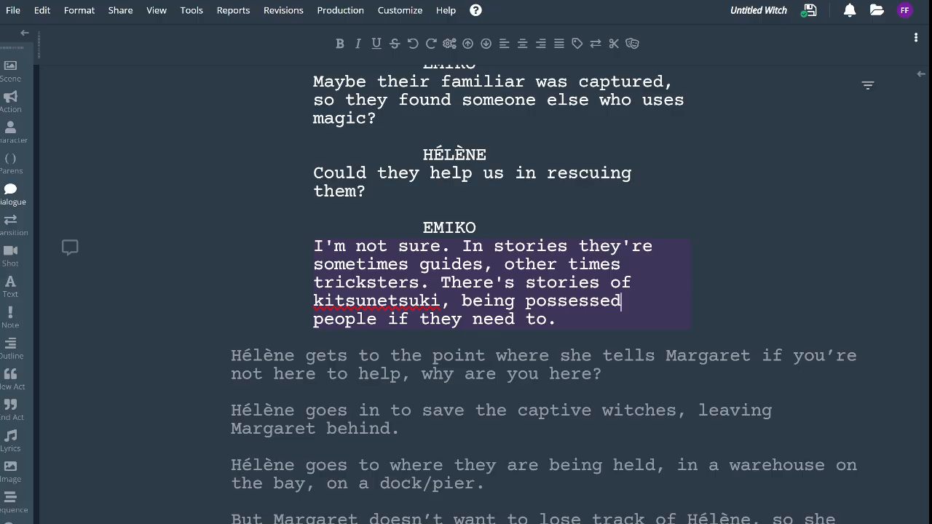
Replace "people if they need to" at the end of Emiko's speech with "by the kitsune"
{"action": "key", "text": "shift+Down"}
{"action": "key", "text": "shift+Left"}
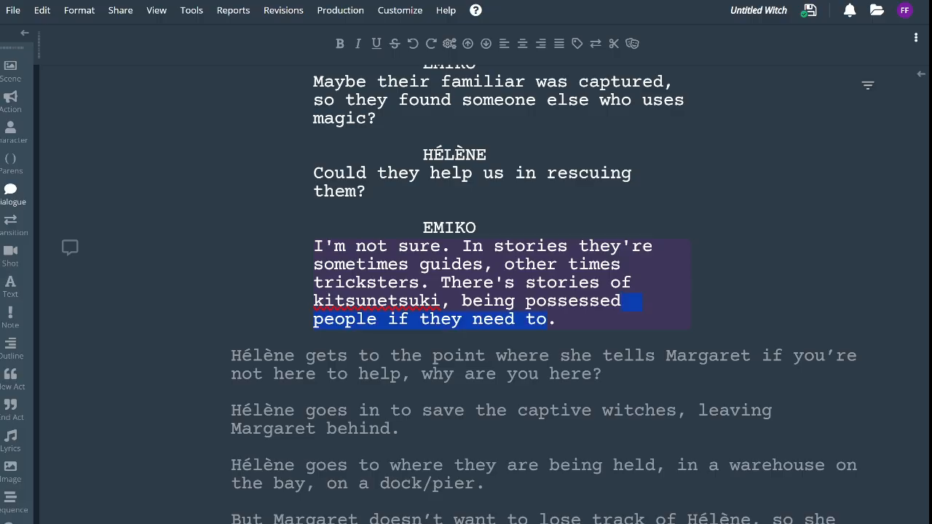
{"action": "key", "text": "BackSpace"}
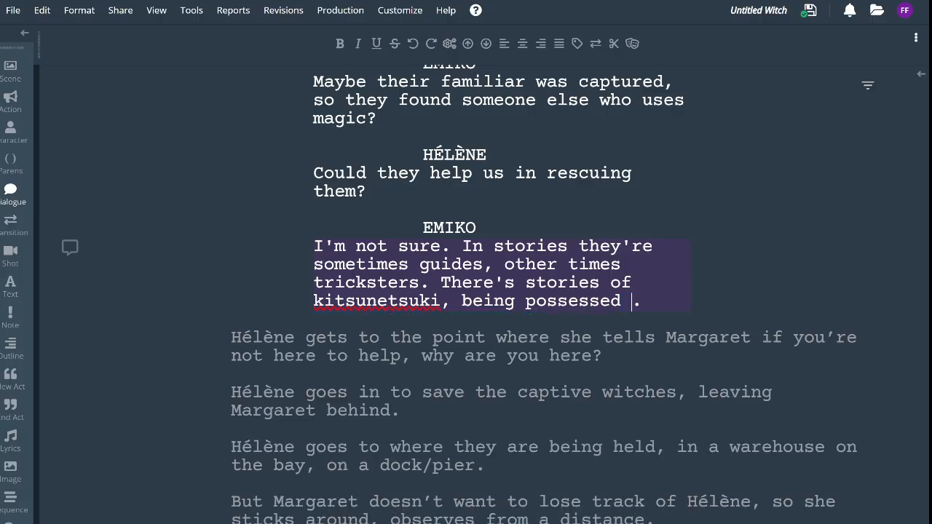
{"action": "type", "text": "by the "}
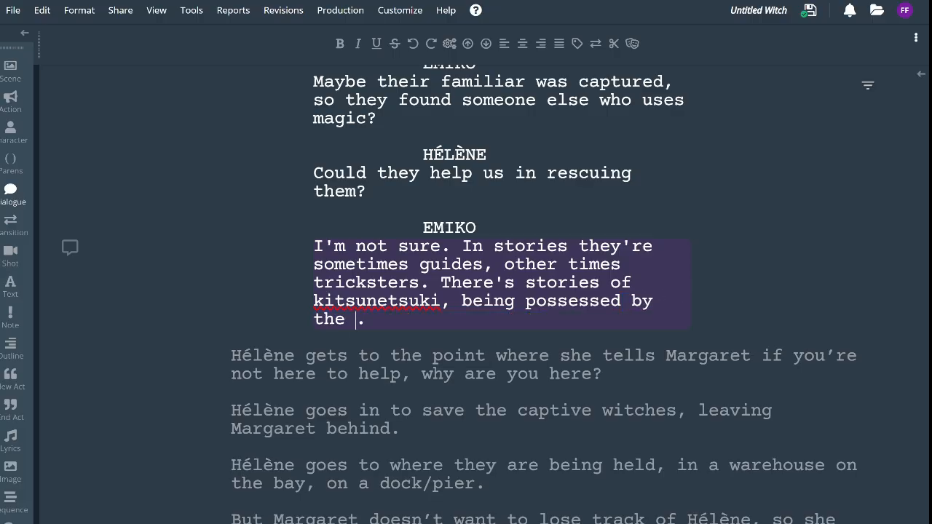
{"action": "type", "text": "kitsune"}
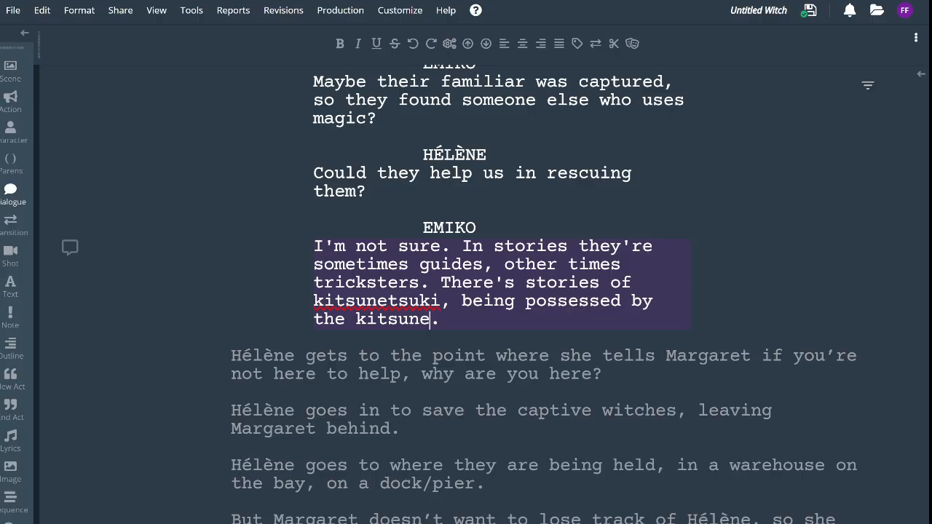
Check the article's kitsunetsuki definition and reword the ending of Emiko's speech as "when a person is possessed by a kitsune."
{"action": "left_click", "coordinate": [461, 301]}
{"action": "key", "text": "alt+Tab"}
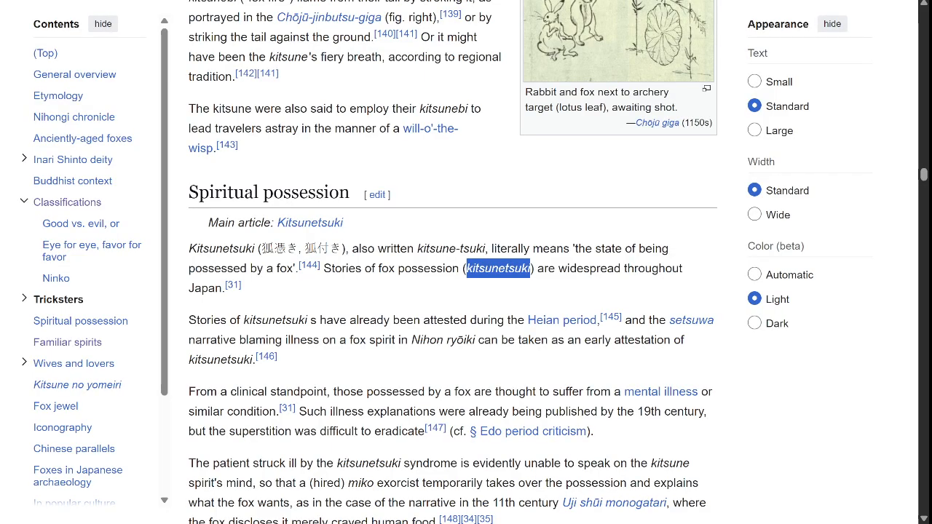
{"action": "key", "text": "alt+Tab"}
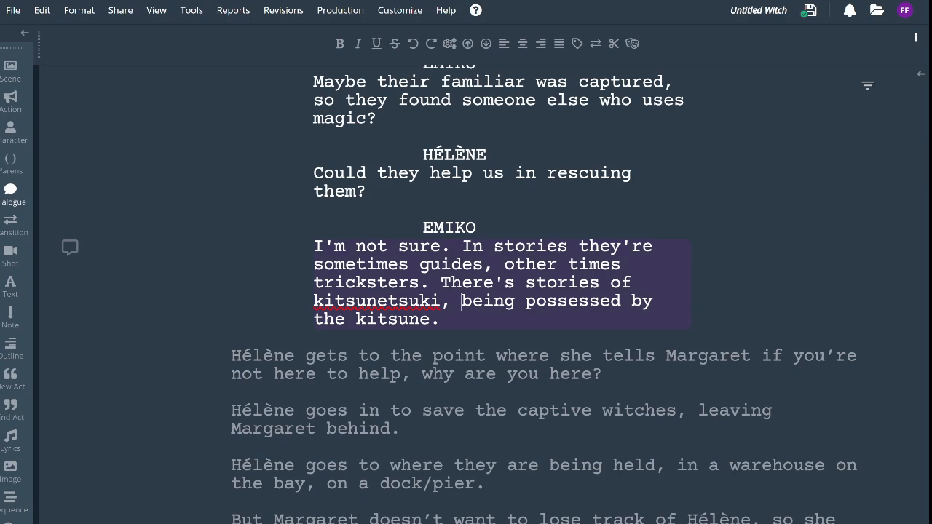
{"action": "type", "text": "when a"}
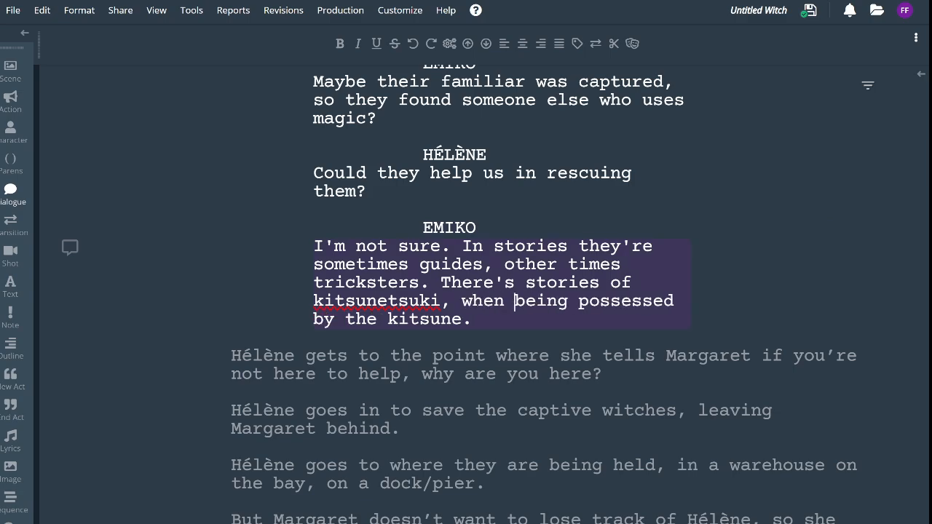
{"action": "type", "text": " person "}
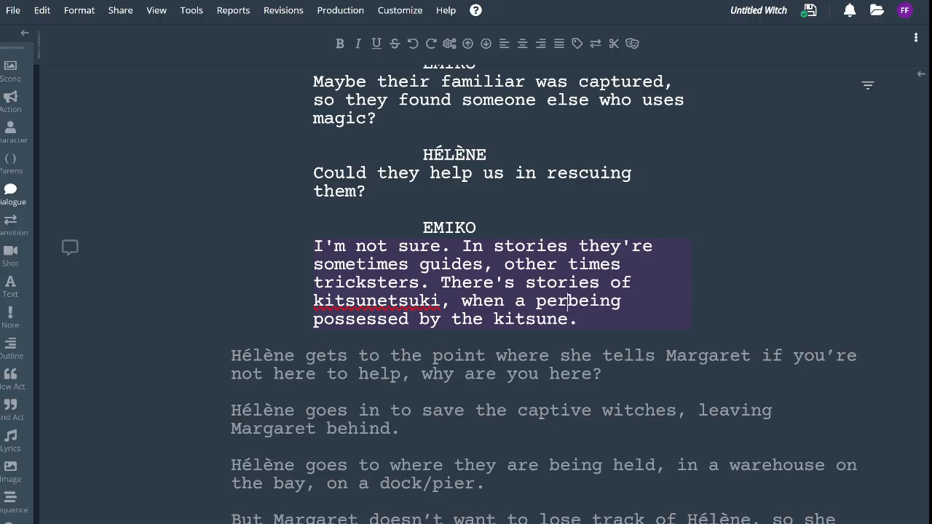
{"action": "type", "text": "is"}
{"action": "key", "text": "Delete"}
{"action": "key", "text": "Delete"}
{"action": "key", "text": "Delete"}
{"action": "key", "text": "Delete"}
{"action": "key", "text": "Delete"}
{"action": "key", "text": "Delete"}
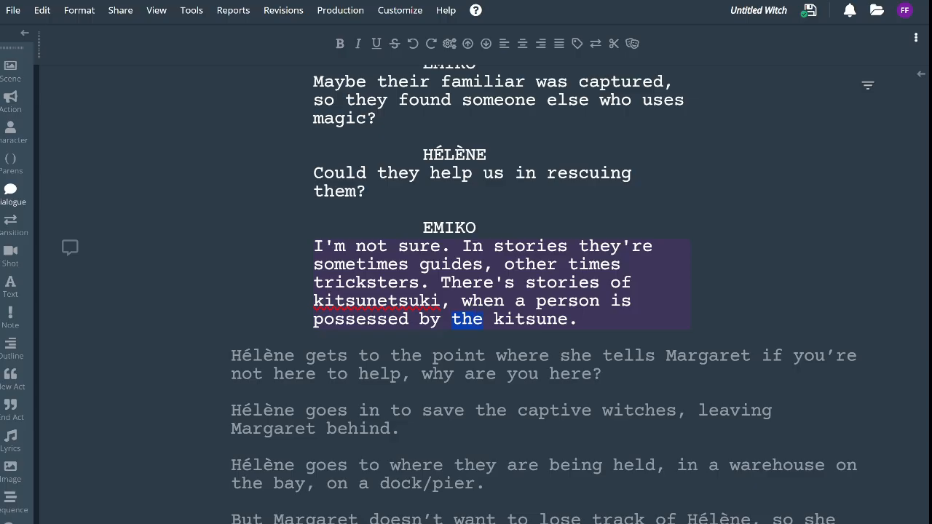
{"action": "type", "text": "a"}
{"action": "left_click", "coordinate": [568, 320]}
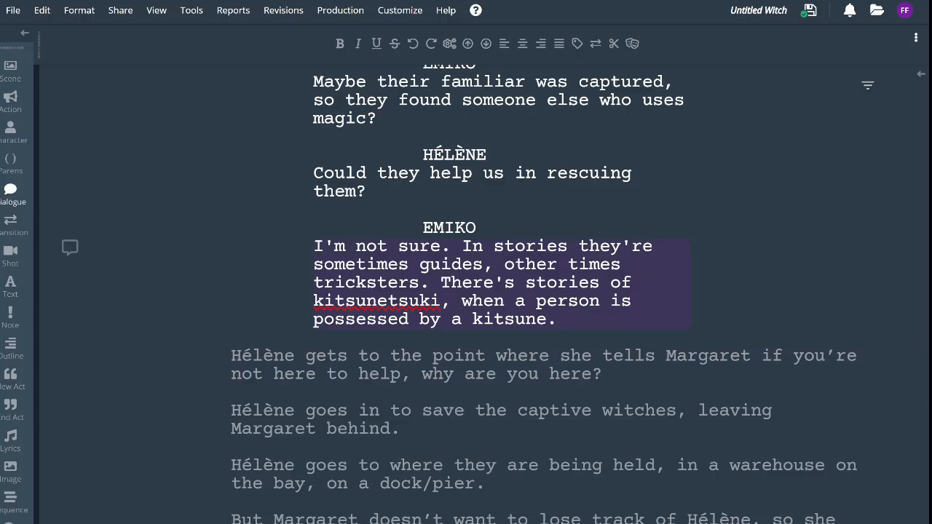
Insert "through forests or mountains" after "sometimes guides" in Emiko's speech
{"action": "left_click", "coordinate": [483, 265]}
{"action": "type", "text": "through"}
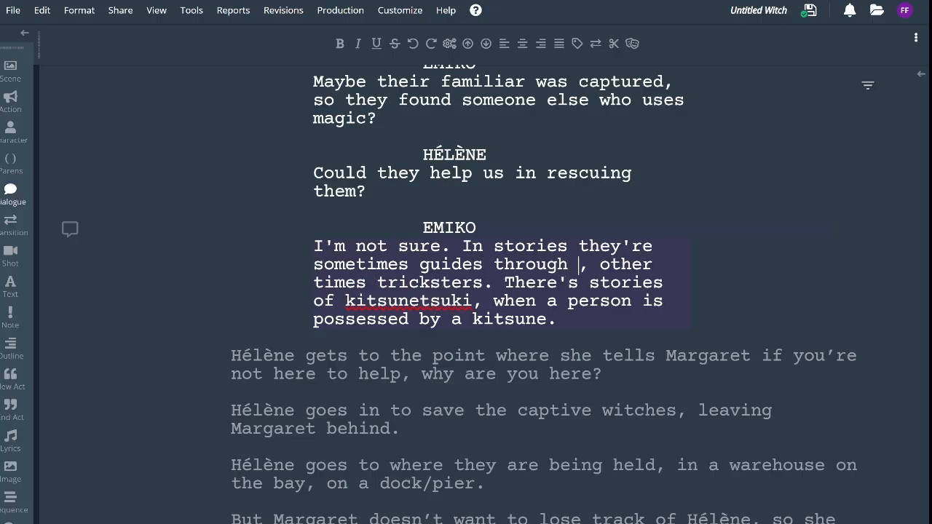
{"action": "type", "text": " forests of"}
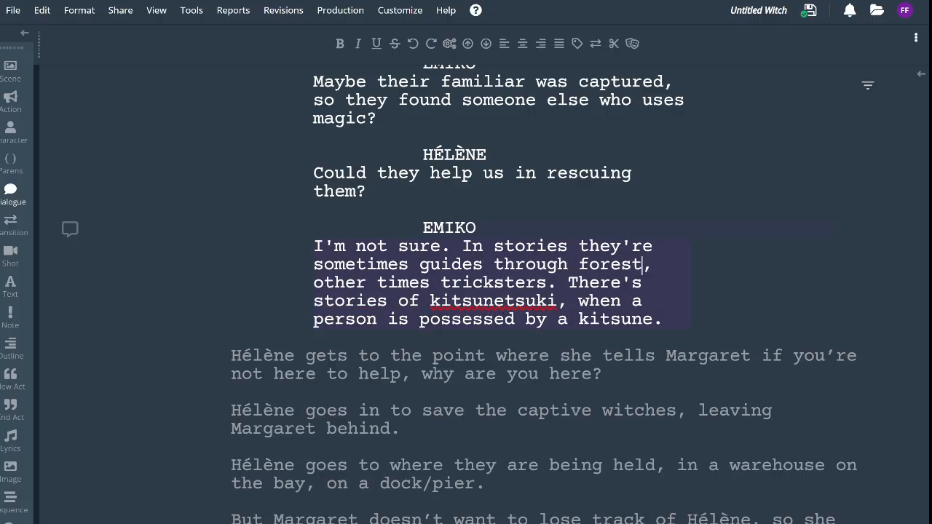
{"action": "key", "text": "BackSpace"}
{"action": "type", "text": "r "}
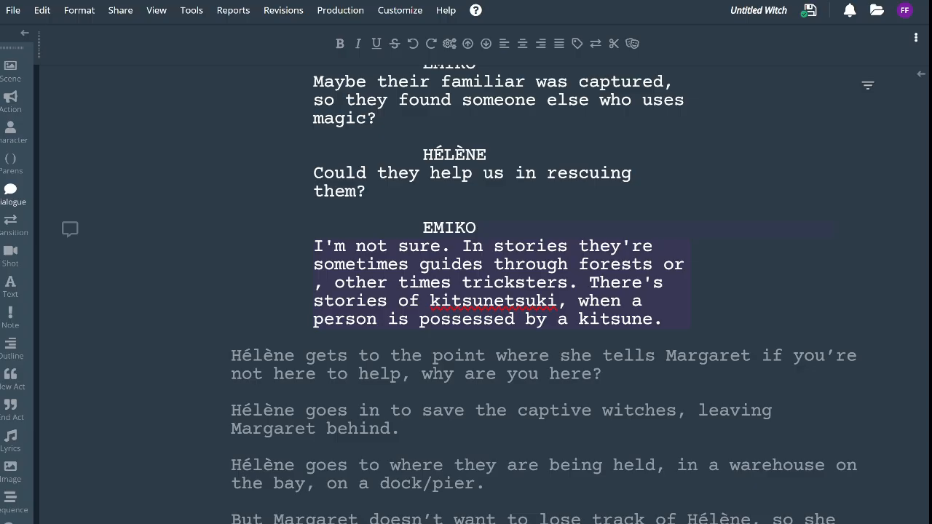
{"action": "type", "text": "mountains"}
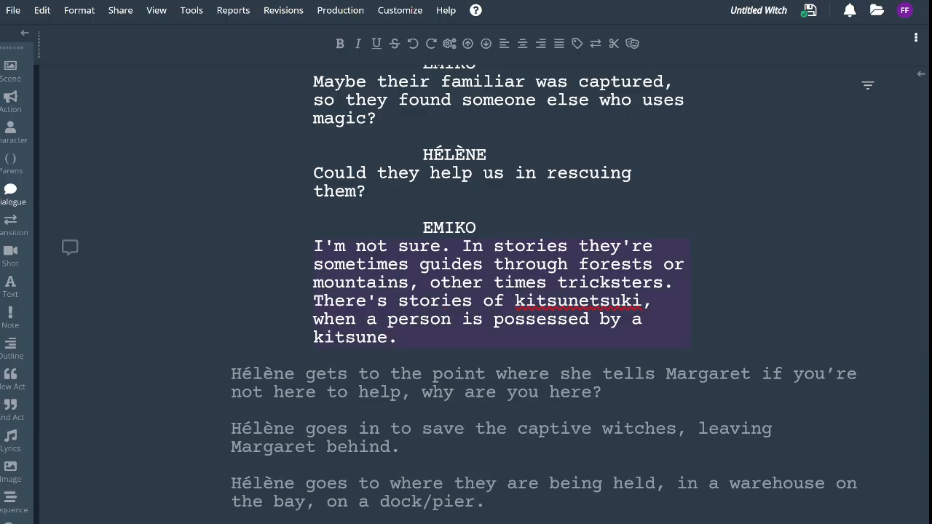
Add "to those with ill intent" after "tricksters" and insert "also" before "stories of kitsunetsuki" in Emiko's speech
{"action": "left_click", "coordinate": [663, 283]}
{"action": "type", "text": "to those wit"}
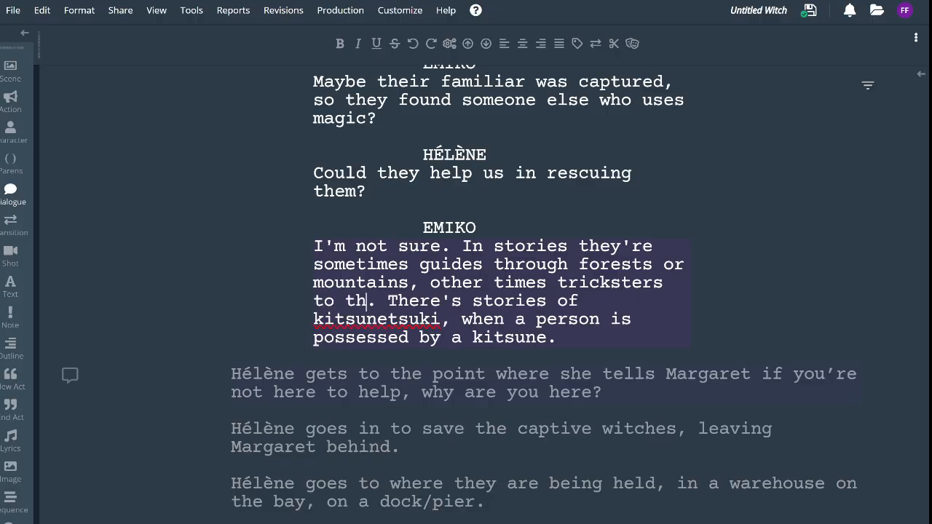
{"action": "type", "text": "h ill0"}
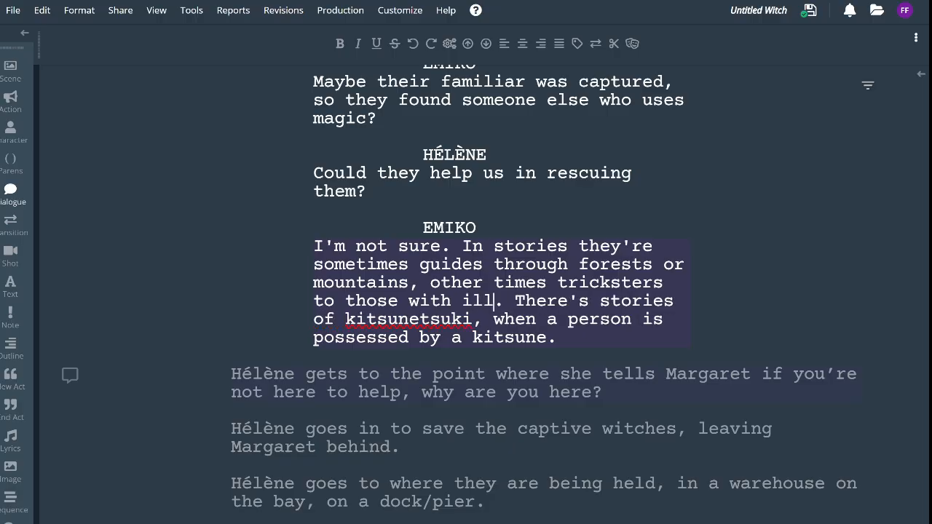
{"action": "key", "text": "BackSpace"}
{"action": "type", "text": "intent. There's "}
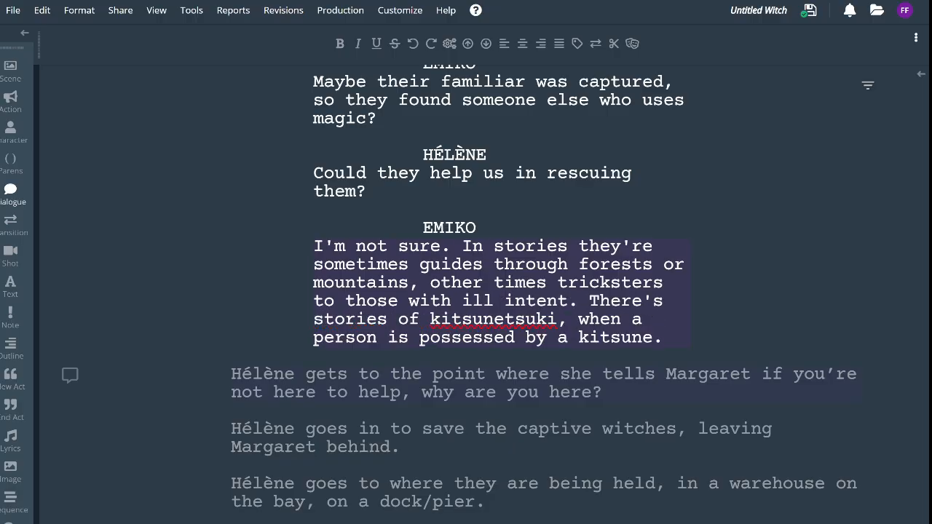
{"action": "type", "text": "also"}
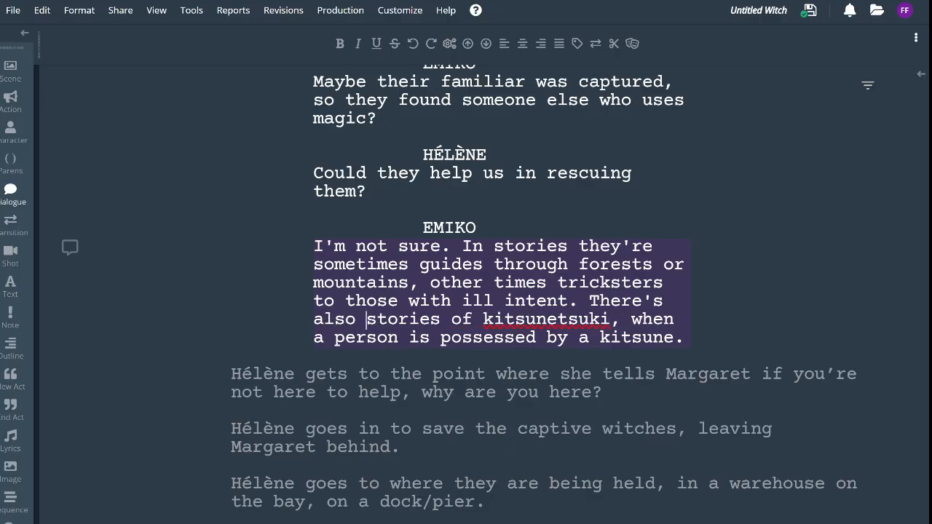
Add an empty action line below Emiko's speech and go back to her earlier explanation of kitsune
{"action": "left_click", "coordinate": [684, 339]}
{"action": "scroll", "coordinate": [465, 291], "scroll_direction": "down", "scroll_amount": 2}
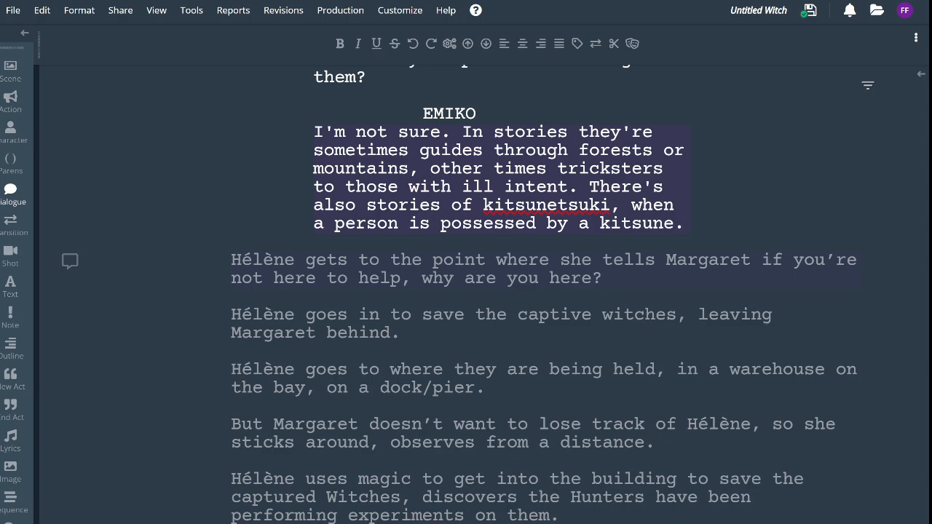
{"action": "key", "text": "Return"}
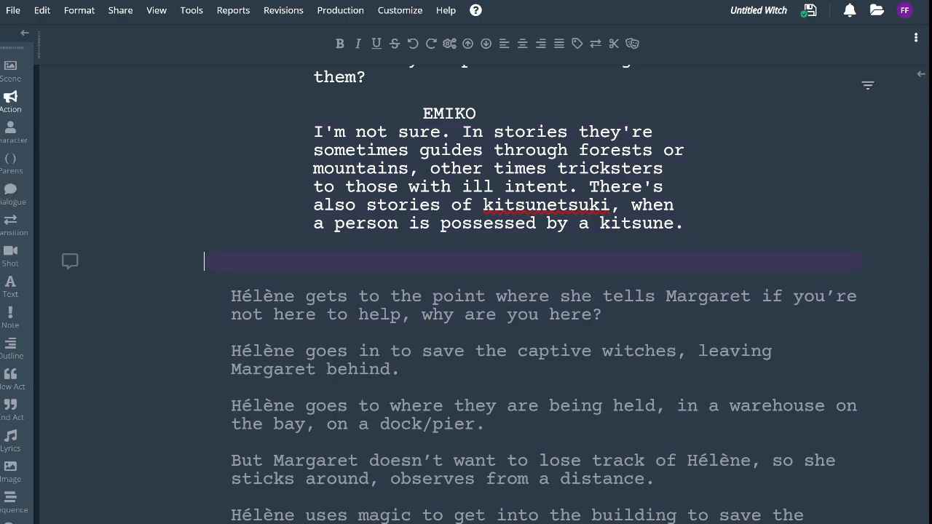
{"action": "scroll", "coordinate": [466, 291], "scroll_direction": "up", "scroll_amount": 8}
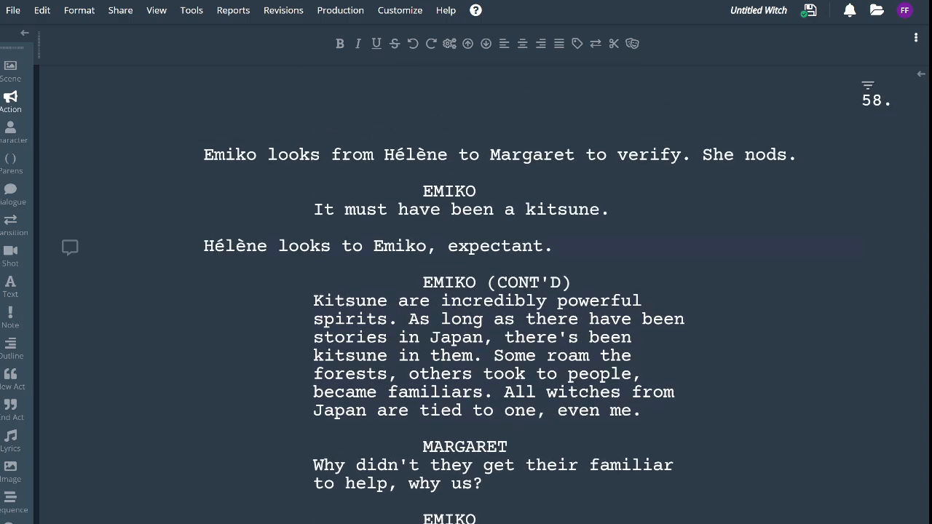
Copy Hélène's name from the earlier action line and write "Hélène remembers." as the action line below Emiko's speech
{"action": "key", "text": "ctrl+c"}
{"action": "scroll", "coordinate": [466, 291], "scroll_direction": "down", "scroll_amount": 8}
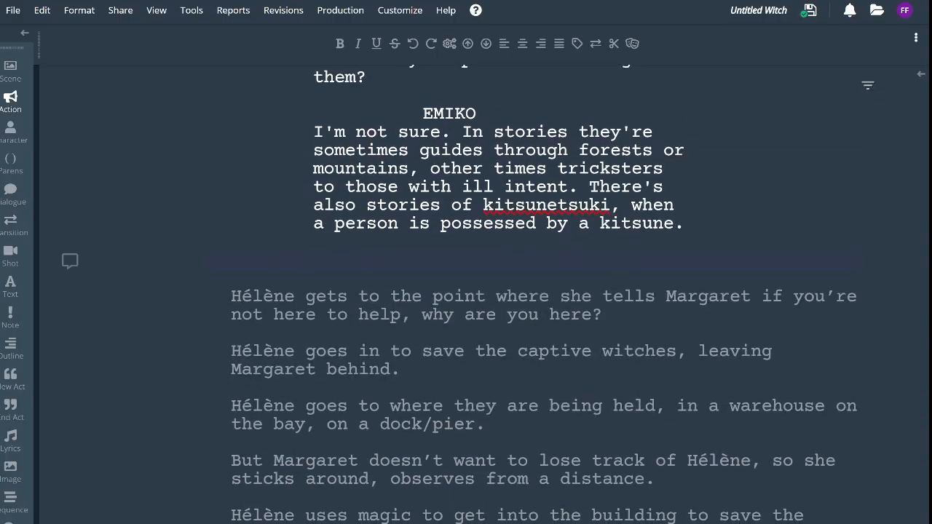
{"action": "left_click", "coordinate": [205, 261]}
{"action": "key", "text": "ctrl+v"}
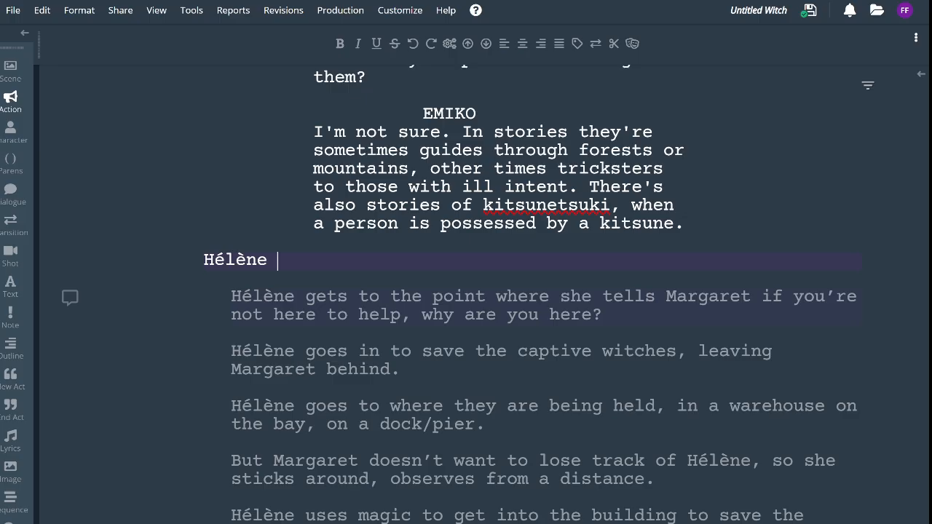
{"action": "type", "text": "remembe"}
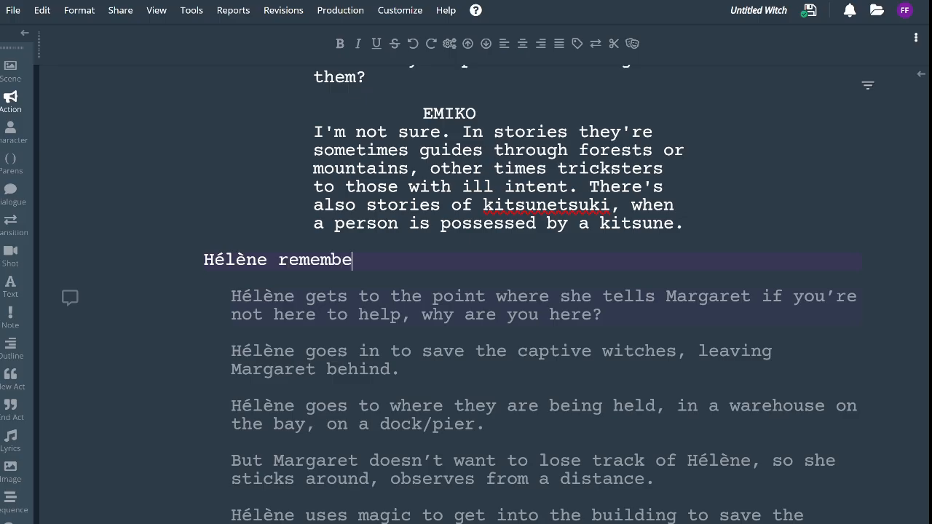
{"action": "type", "text": "rs."}
{"action": "key", "text": "Return"}
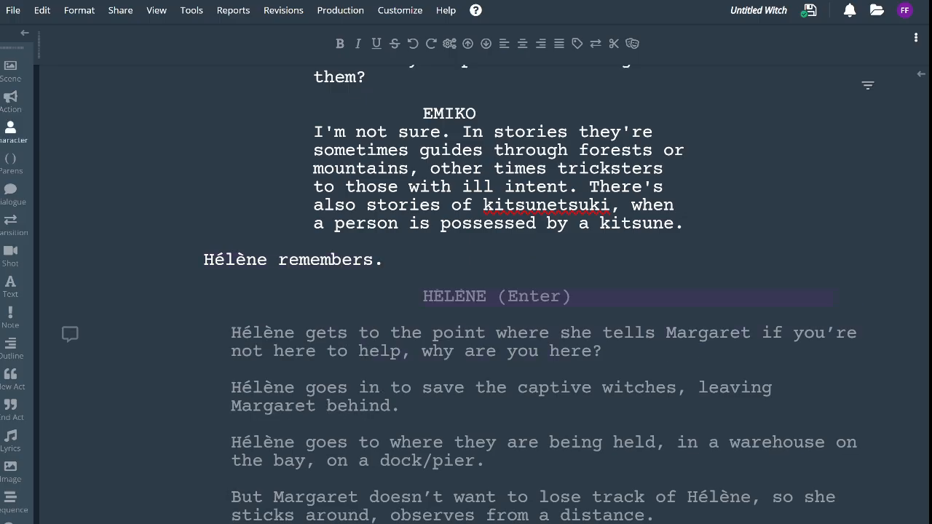
Extend the action line to read "Hélène remembers her conversation with the strange old man."
{"action": "key", "text": "Up"}
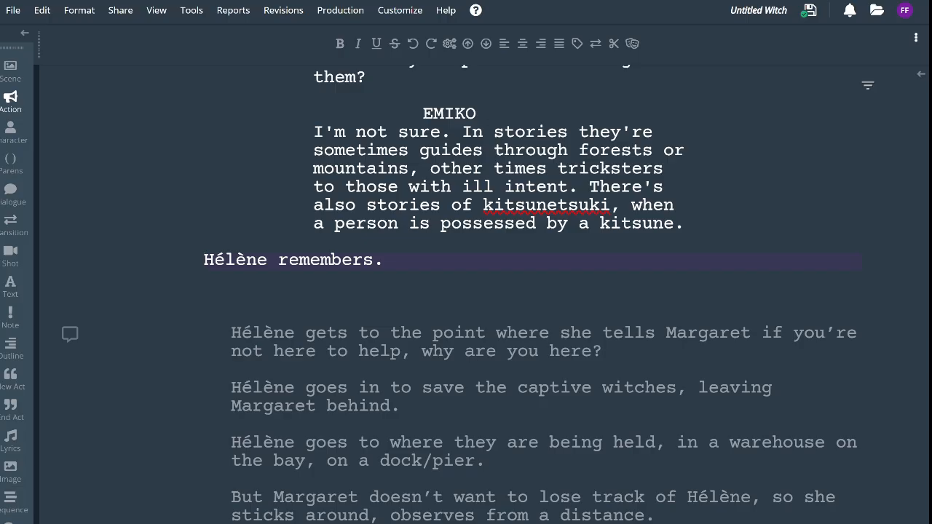
{"action": "left_click", "coordinate": [374, 260]}
{"action": "type", "text": "her "}
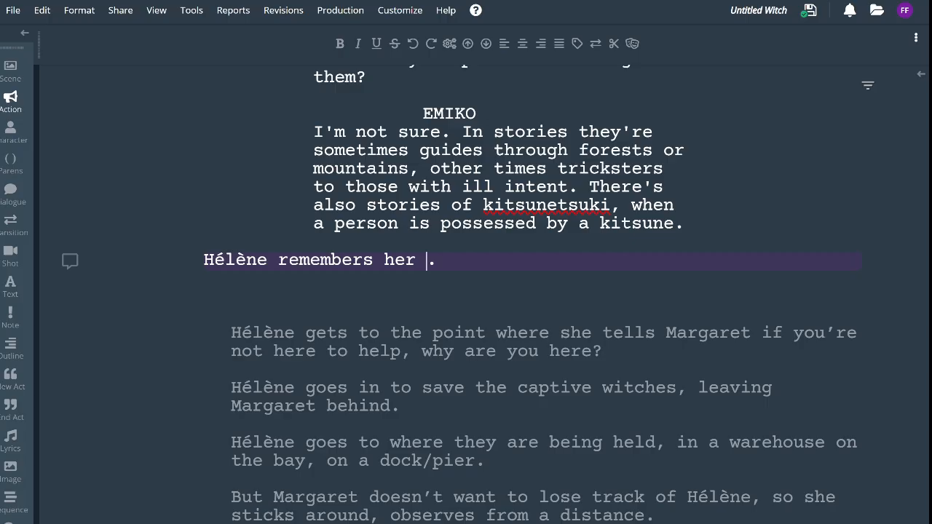
{"action": "type", "text": "conversation wi"}
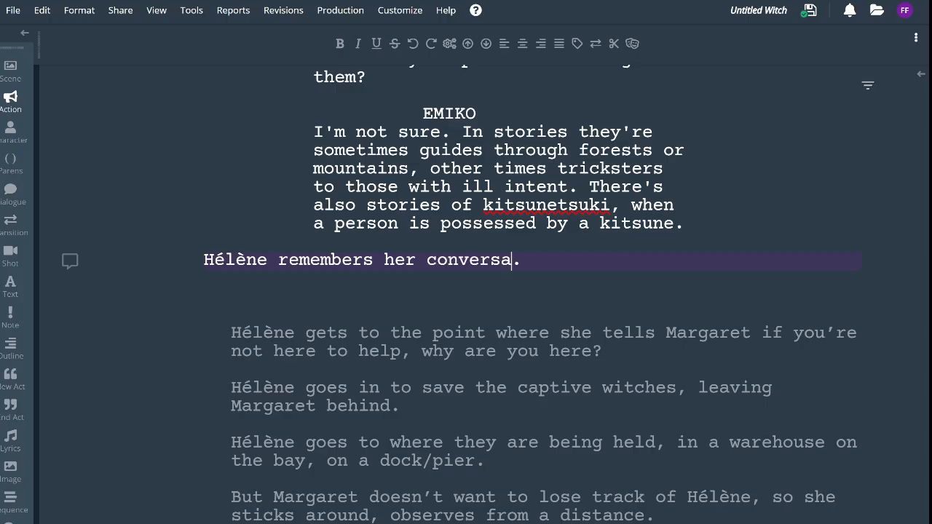
{"action": "type", "text": "th the strange"}
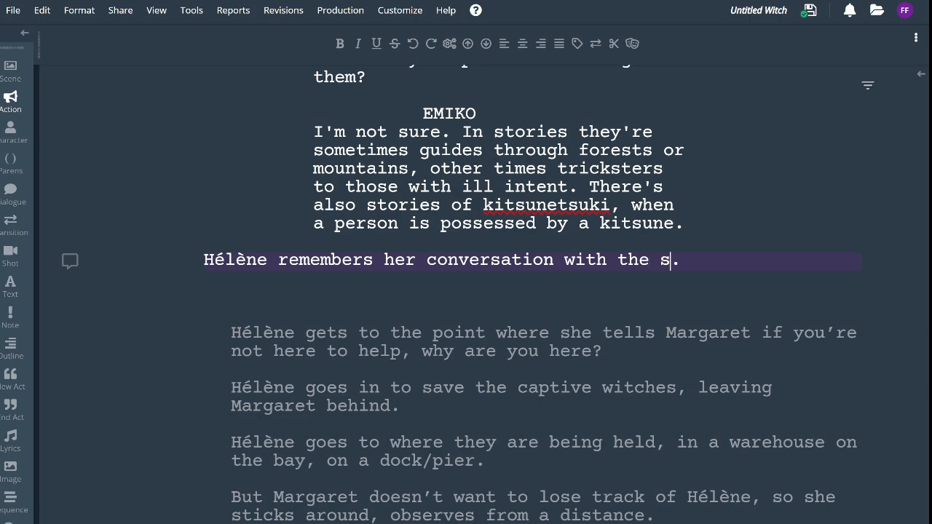
{"action": "type", "text": " old man"}
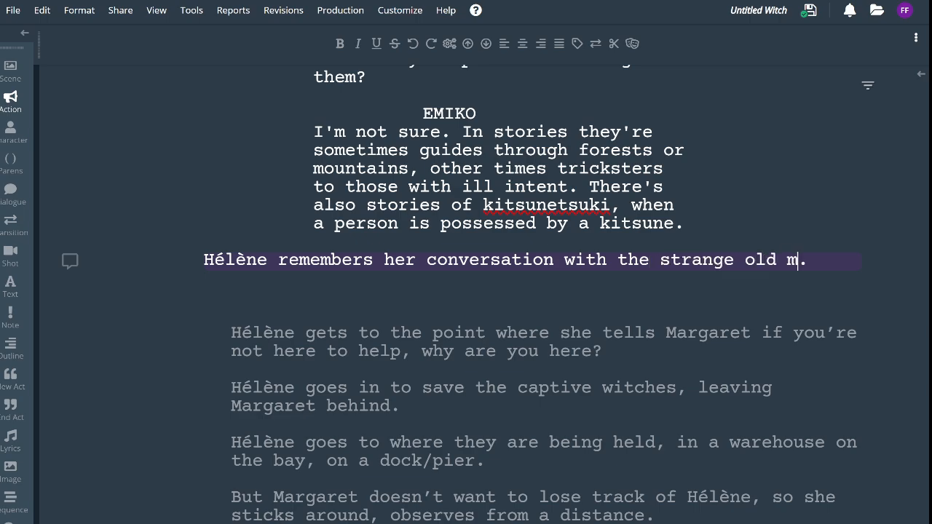
Add dialogue for Hélène: "Possessed? The fox -- the kitsune was the one who first told me about the witches being abducted."
{"action": "key", "text": "Return"}
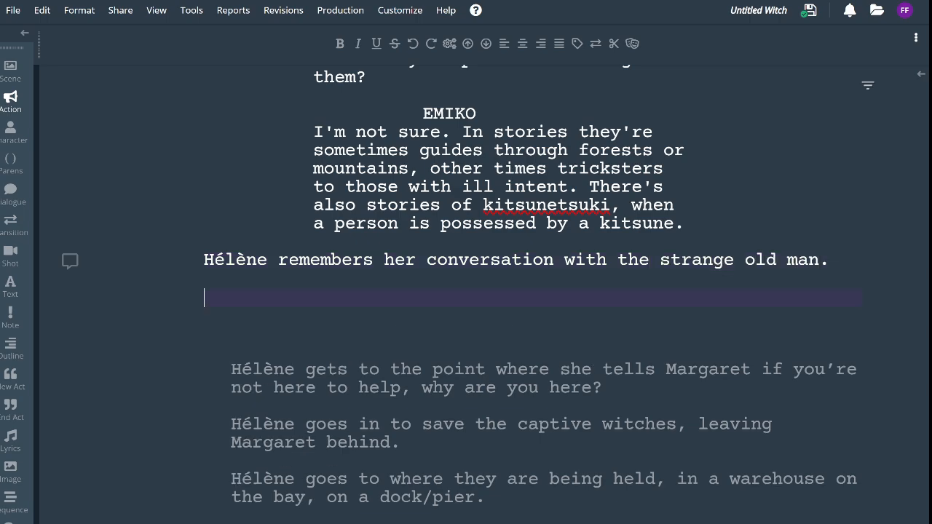
{"action": "key", "text": "Return"}
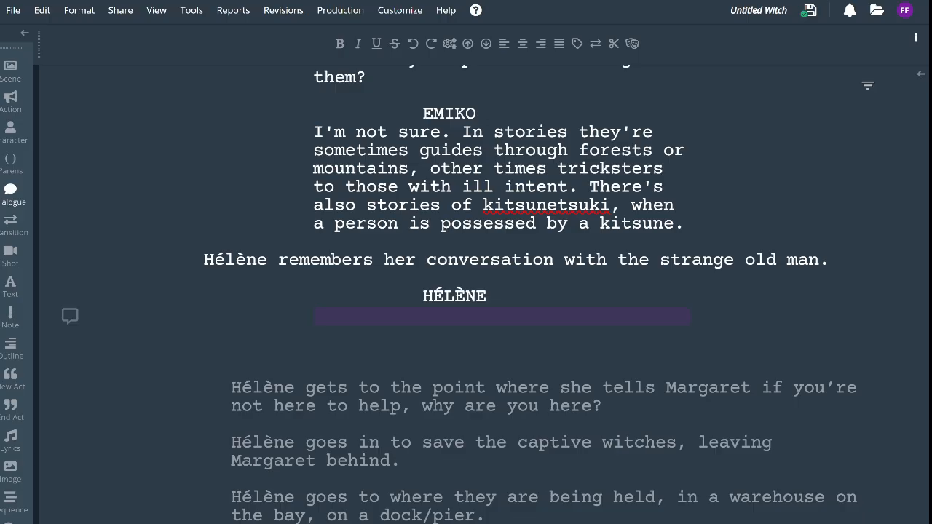
{"action": "type", "text": "Possessed?"}
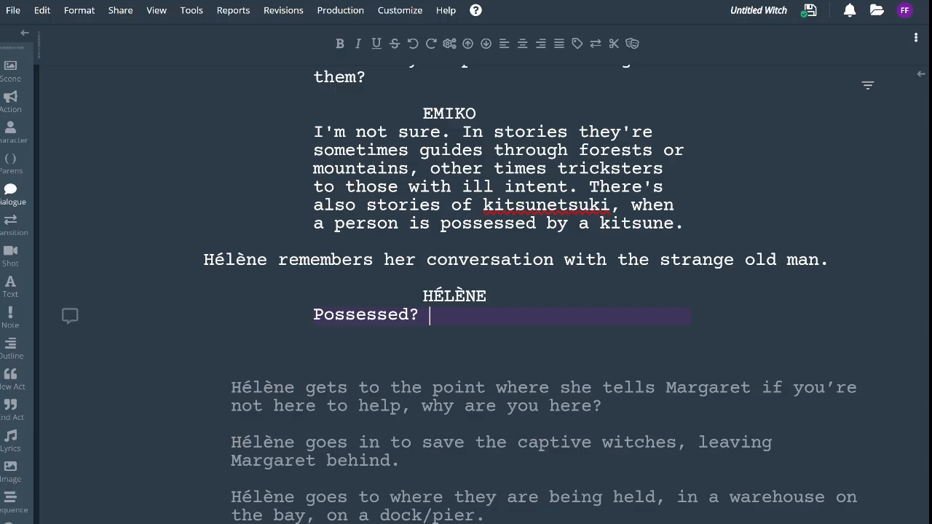
{"action": "type", "text": "The fox -- the "}
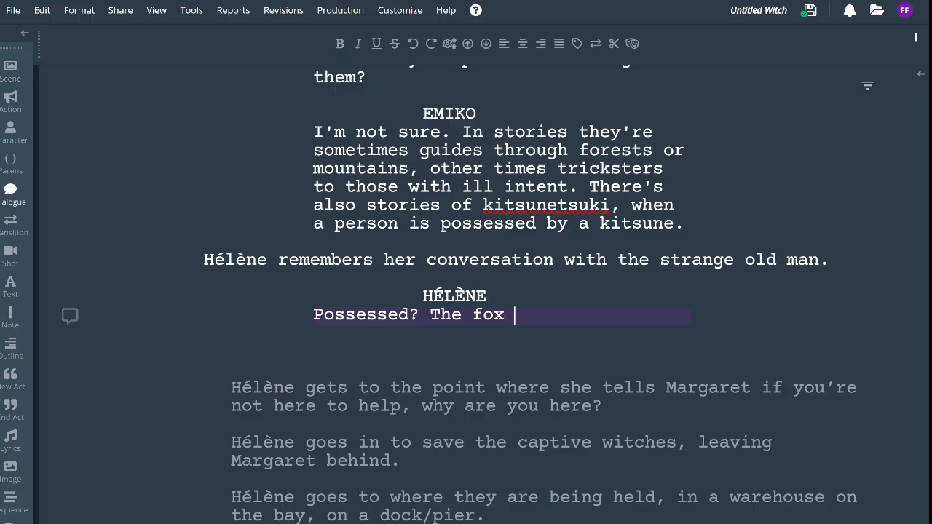
{"action": "type", "text": "kitsune"}
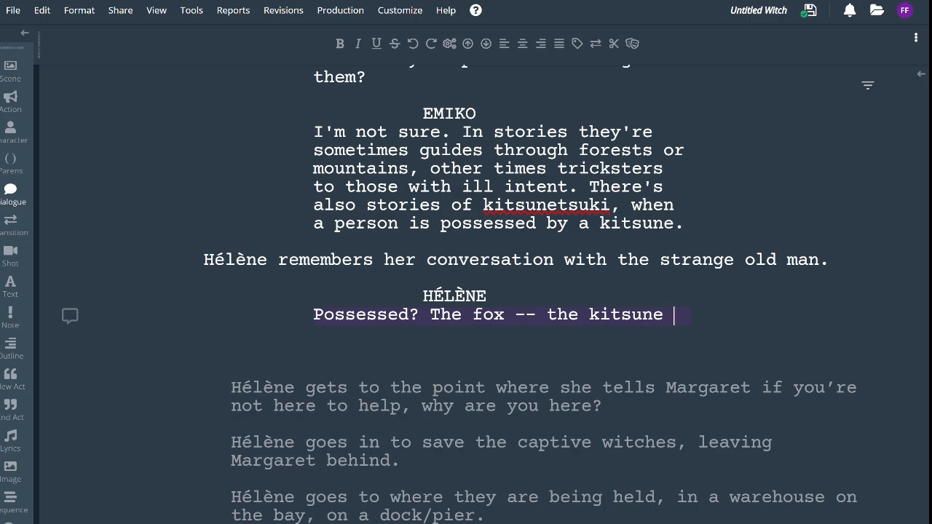
{"action": "type", "text": "was the"}
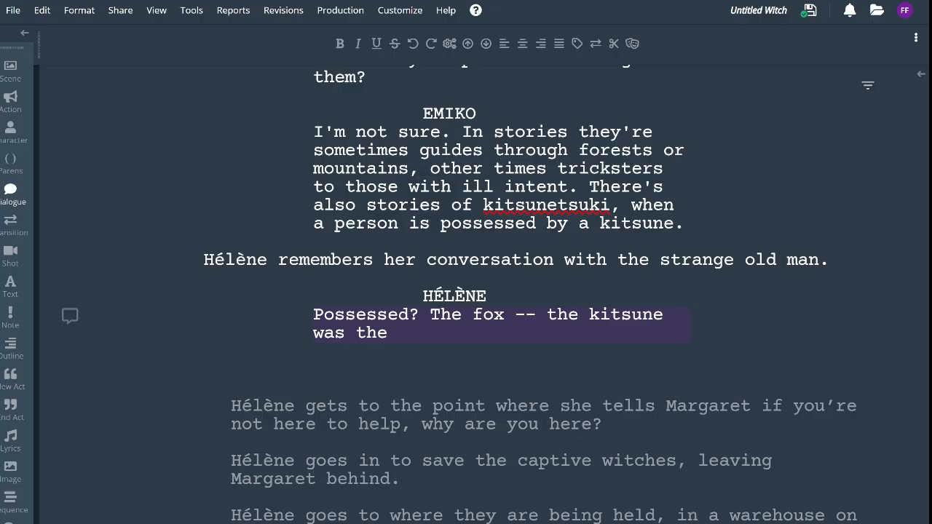
{"action": "type", "text": "one who first told me about"}
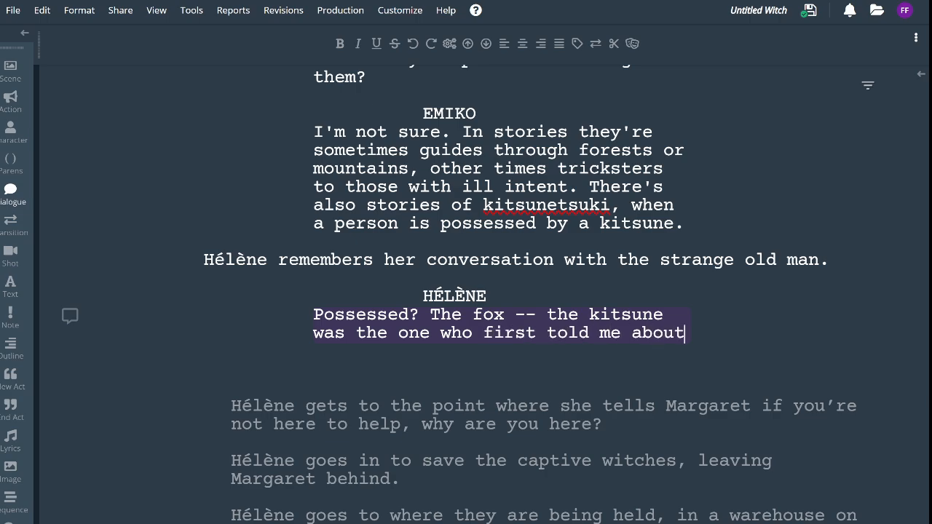
{"action": "type", "text": " the witches be"}
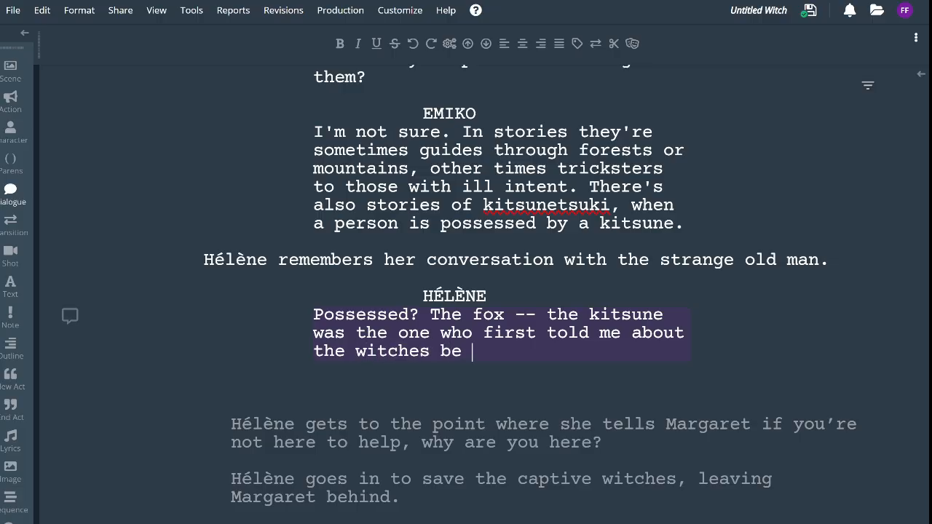
{"action": "key", "text": "BackSpace"}
{"action": "type", "text": "ing abducted."}
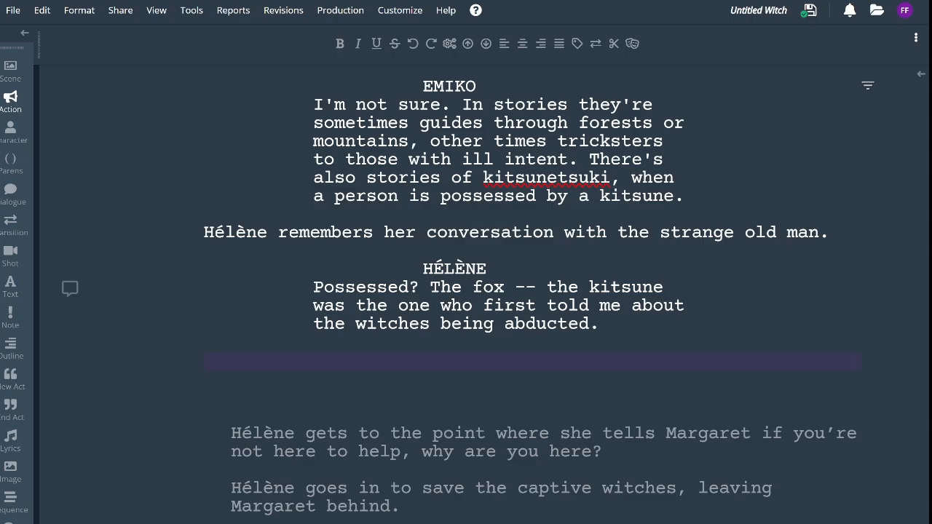
Insert the parenthetical "(realizes)" between Hélène's character cue and her line about being possessed
{"action": "left_click", "coordinate": [486, 269]}
{"action": "key", "text": "Return"}
{"action": "type", "text": "(realizes"}
{"action": "key", "text": "Down"}
{"action": "key", "text": "Down"}
{"action": "key", "text": "Down"}
{"action": "key", "text": "Down"}
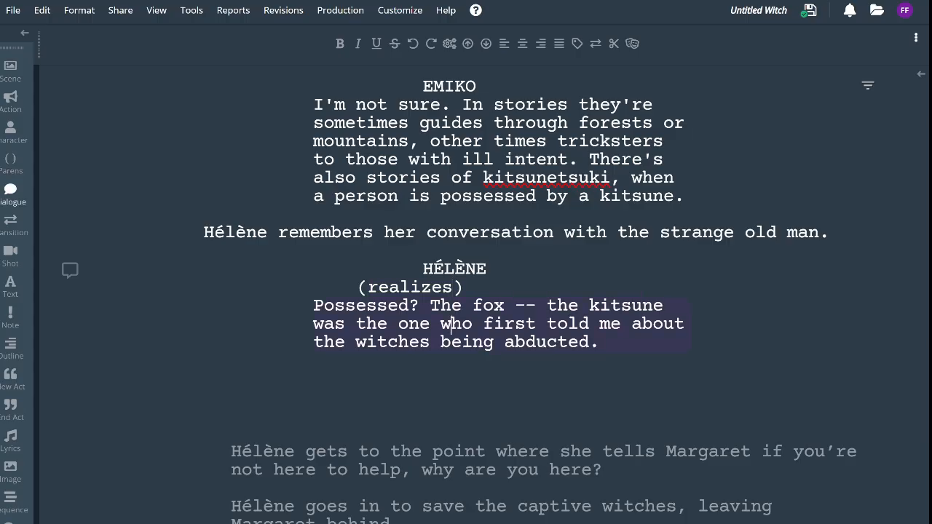
Add dialogue for Margaret reading "How do we know this all some trick?" and remove the spare blank lines below it
{"action": "key", "text": "Tab"}
{"action": "type", "text": "MAR"}
{"action": "key", "text": "Return"}
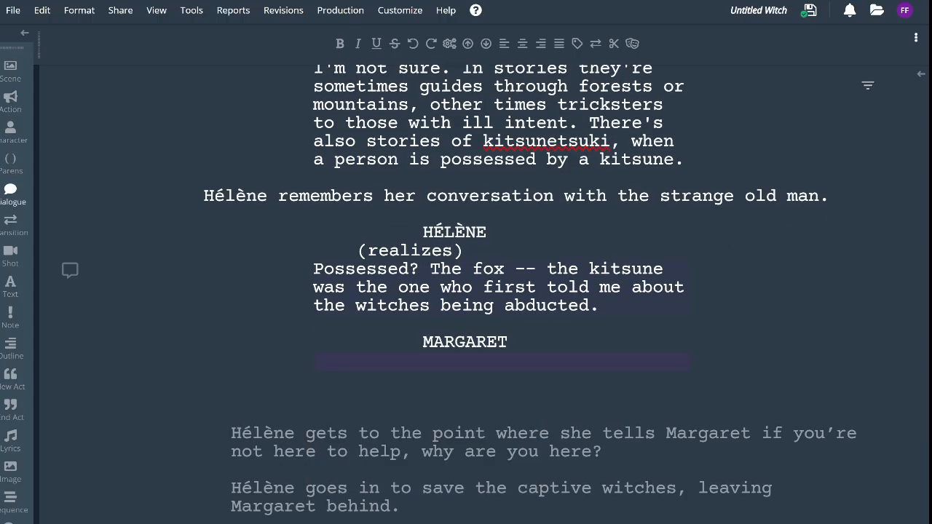
{"action": "type", "text": "How do we know "}
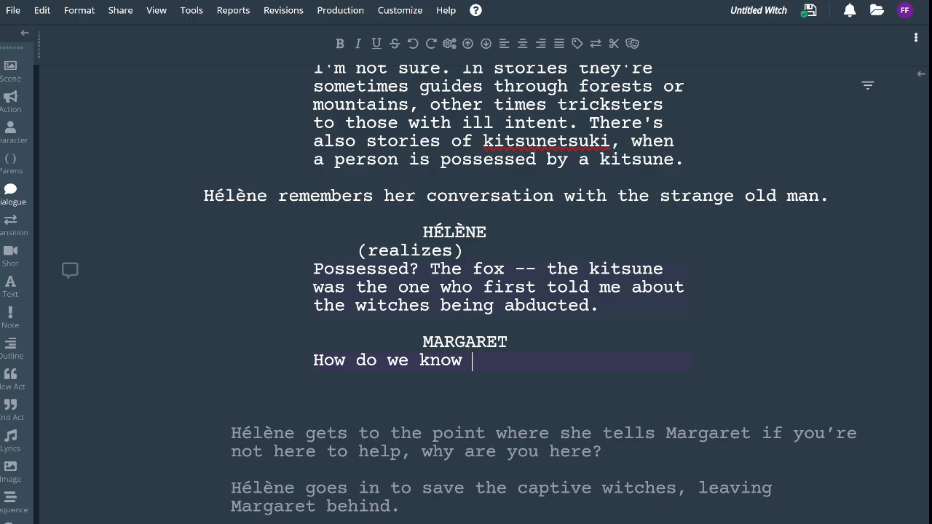
{"action": "type", "text": "this"}
{"action": "type", "text": "all so"}
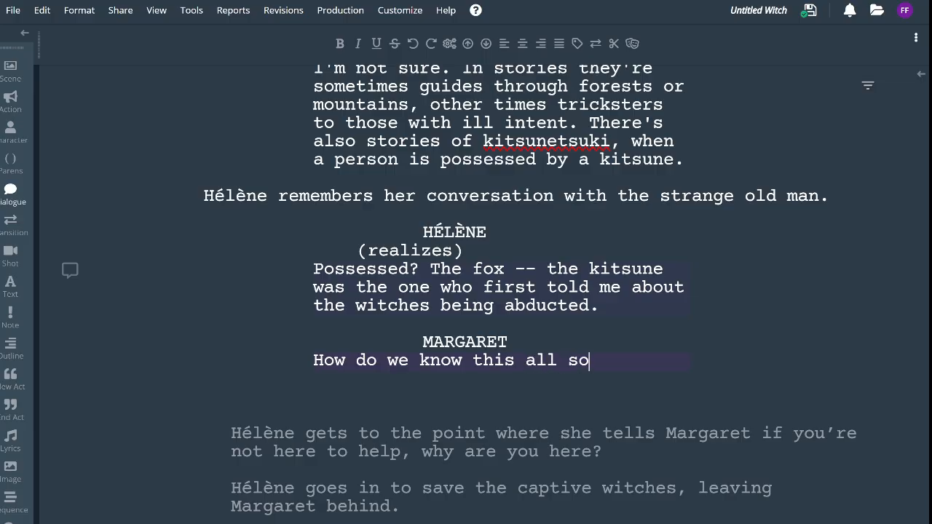
{"action": "type", "text": "me trick?"}
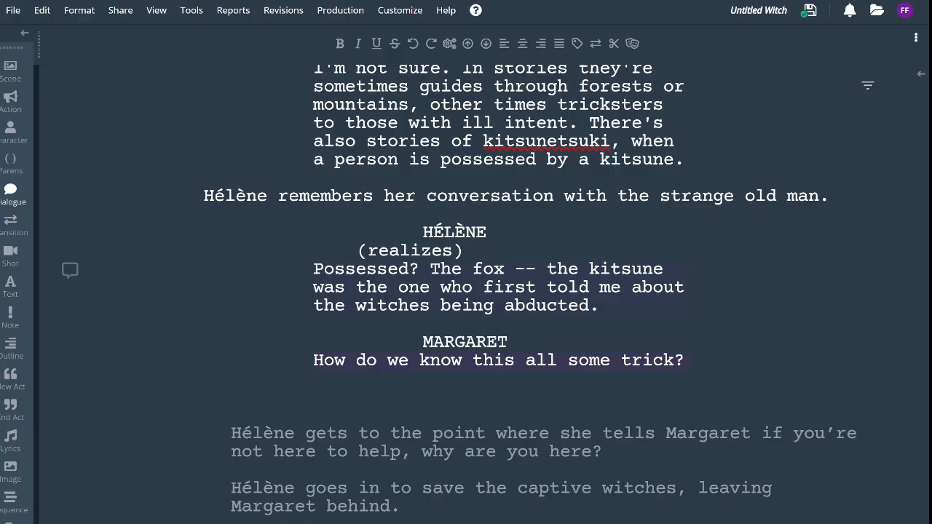
{"action": "key", "text": "Return"}
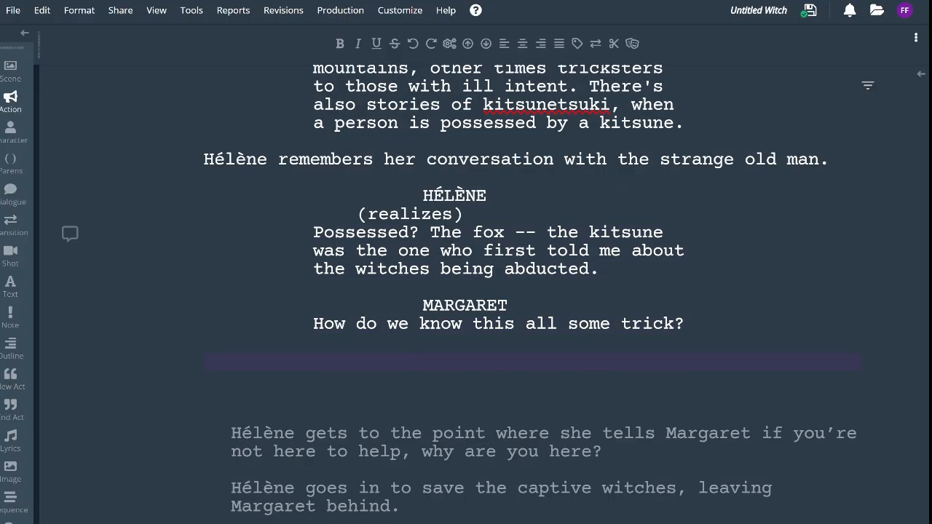
{"action": "key", "text": "Tab"}
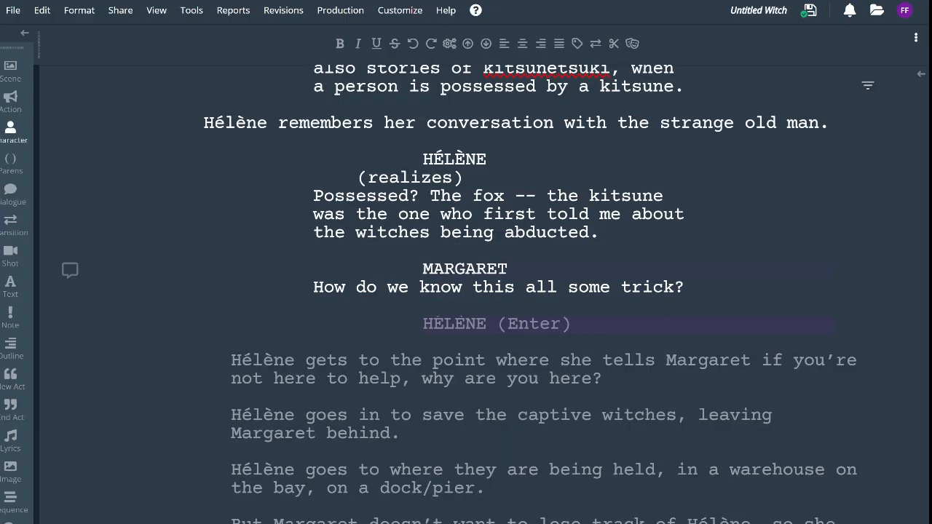
{"action": "key", "text": "BackSpace"}
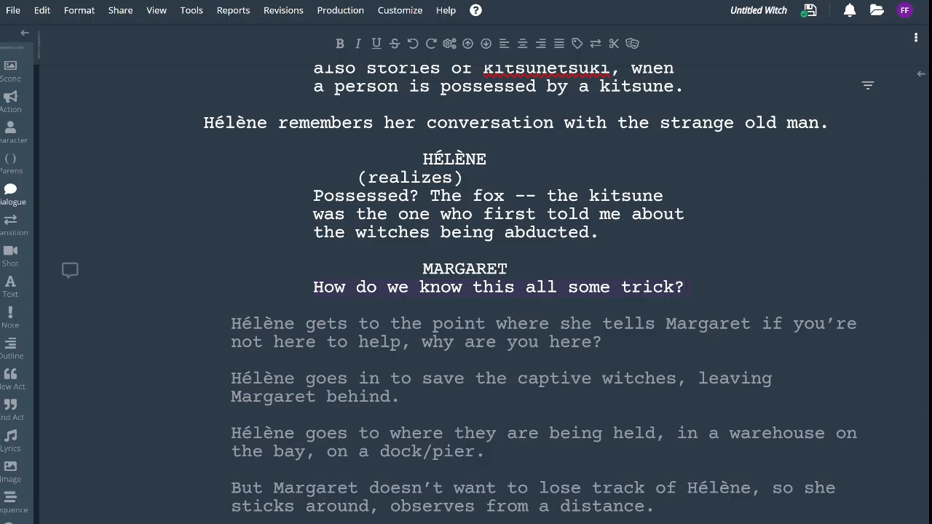
Add Emiko's reply: "We don't. But every kitsune tale paints them as fair, they help good people, trick bad people."
{"action": "key", "text": "Return"}
{"action": "key", "text": "Tab"}
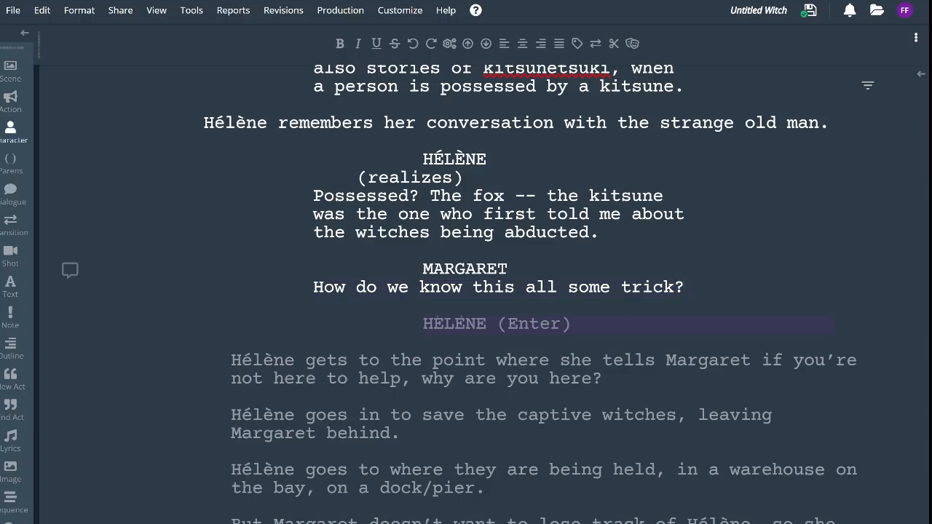
{"action": "type", "text": "EM"}
{"action": "key", "text": "Return"}
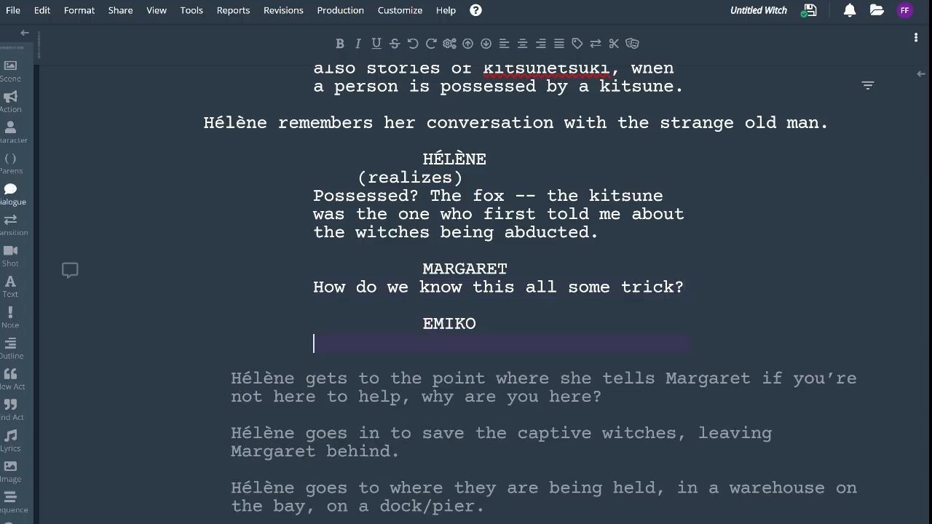
{"action": "type", "text": "We don't"}
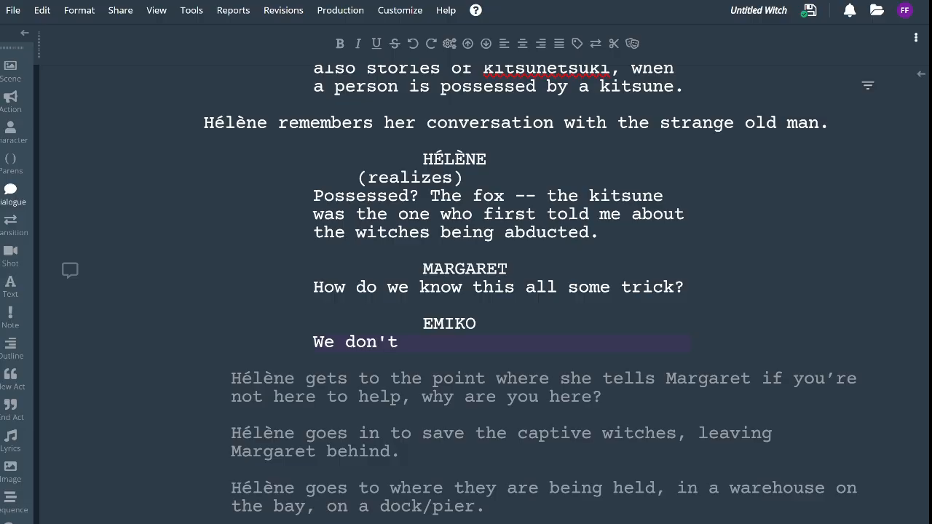
{"action": "type", "text": "."}
{"action": "type", "text": "But every kitsune tale "}
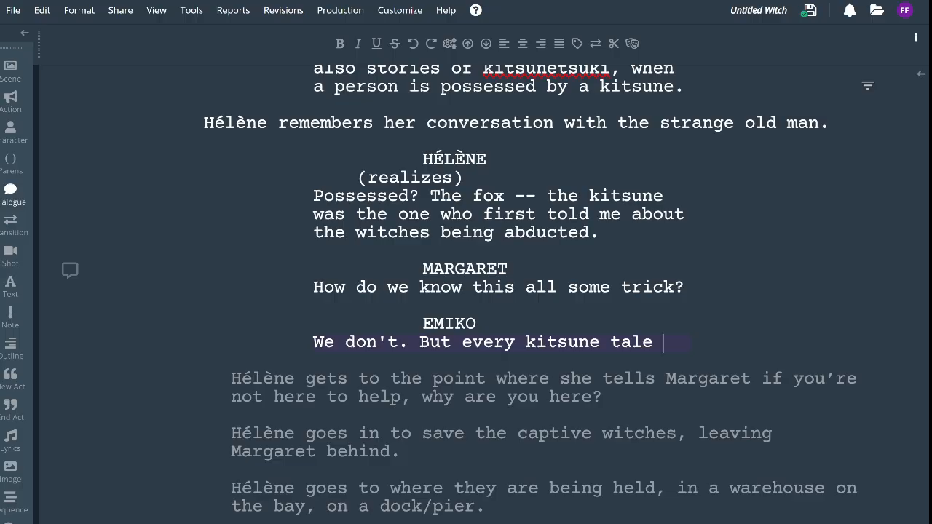
{"action": "type", "text": "paints them as fair"}
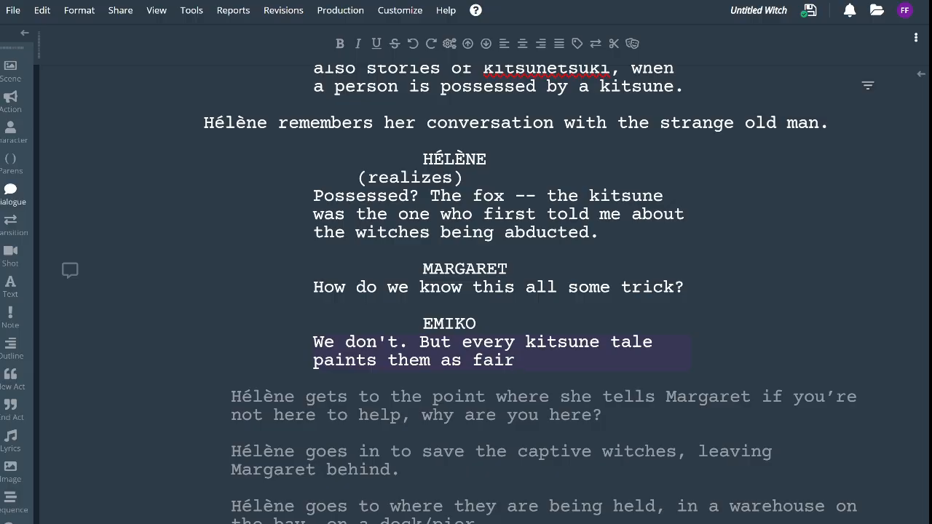
{"action": "type", "text": ", they help good people"}
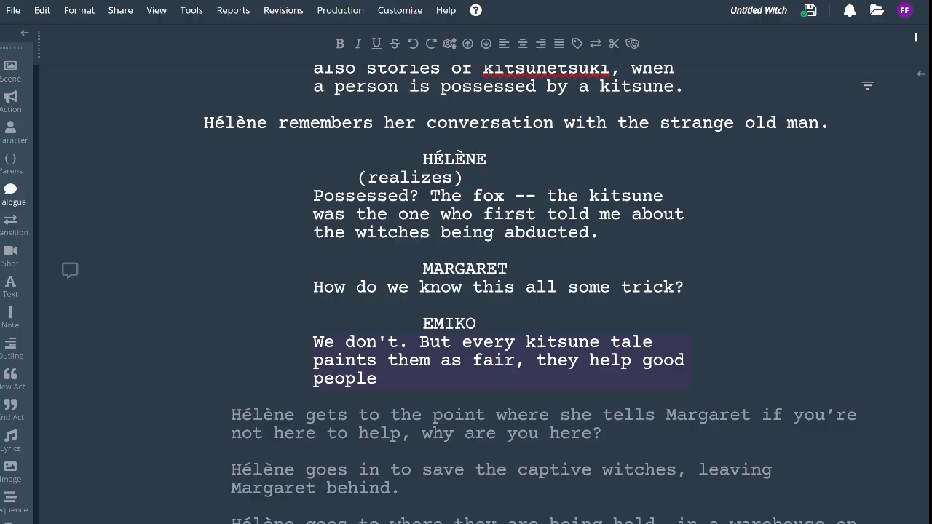
{"action": "type", "text": ", trick bad people."}
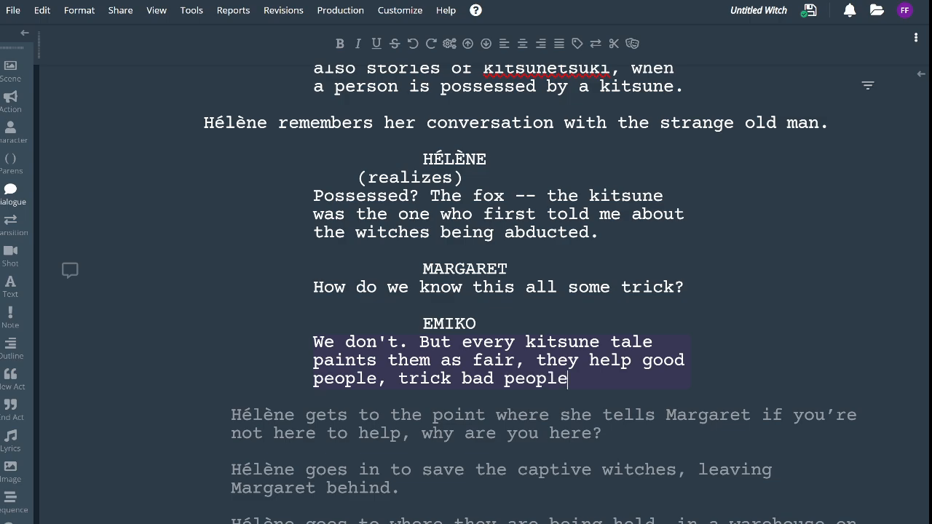
Start an action line below Emiko's dialogue reading "Margaret looks to Emiko,"
{"action": "key", "text": "Return"}
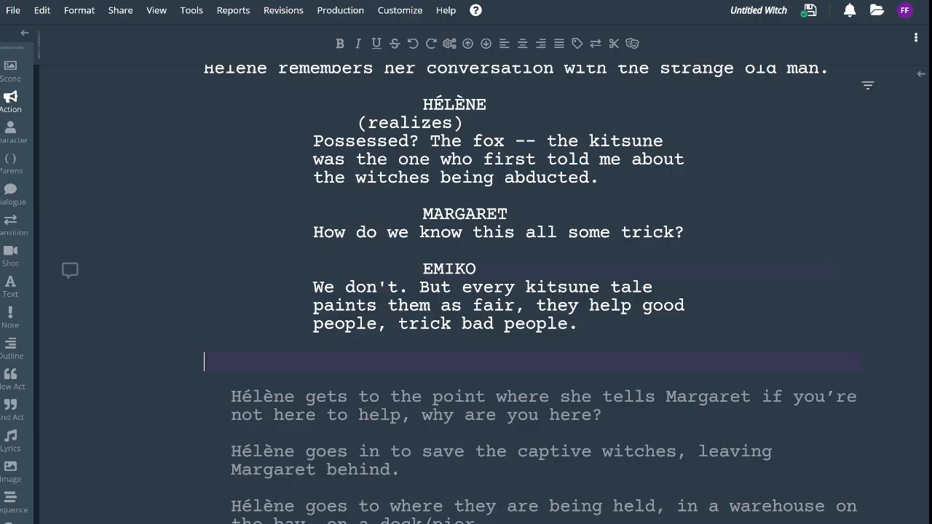
{"action": "type", "text": "Margaret looks to Emiko"}
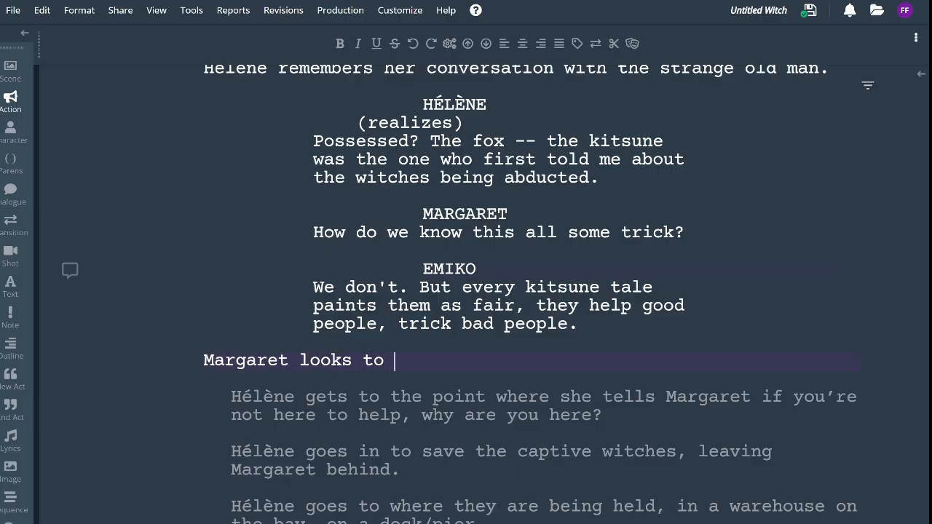
{"action": "type", "text": ","}
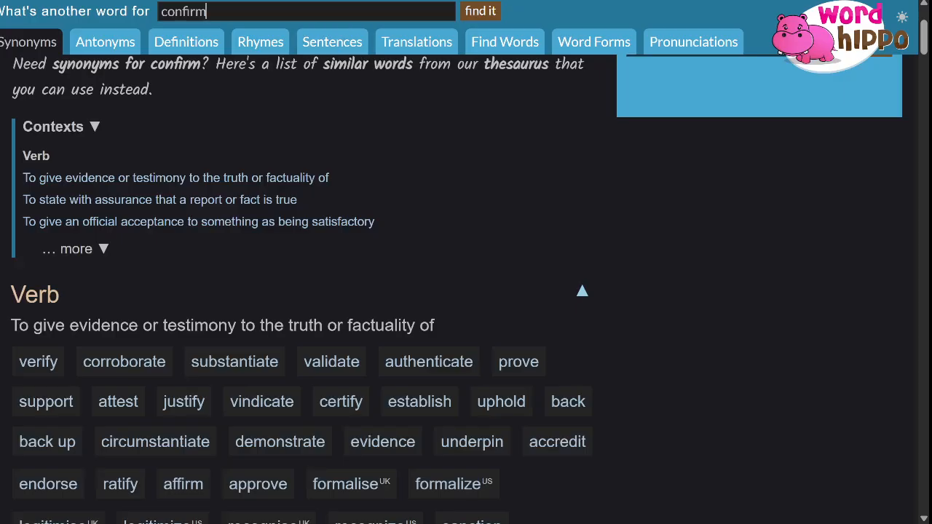
Switch to the WordHippo thesaurus and look up synonyms for "dubious"
{"action": "type", "text": "dubious"}
{"action": "key", "text": "Return"}
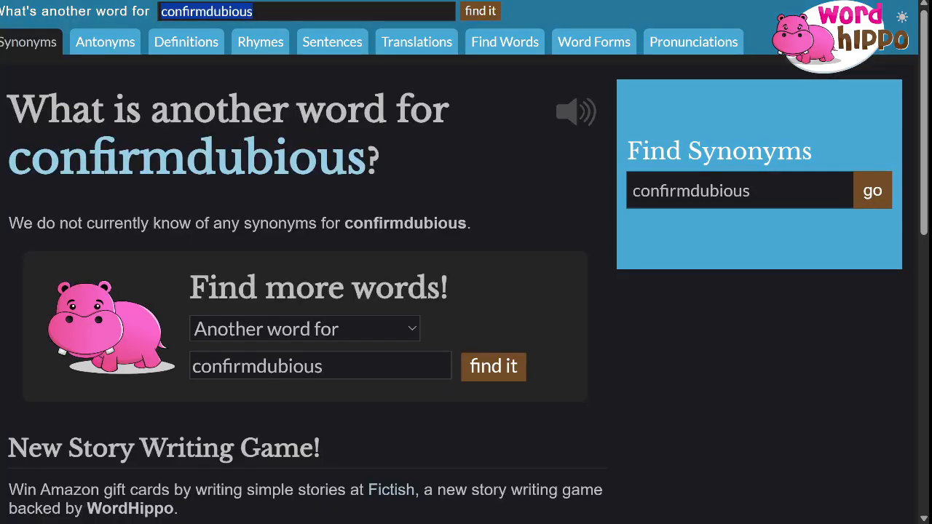
{"action": "left_click", "coordinate": [240, 11]}
{"action": "left_click_drag", "start_coordinate": [206, 11], "coordinate": [160, 11]}
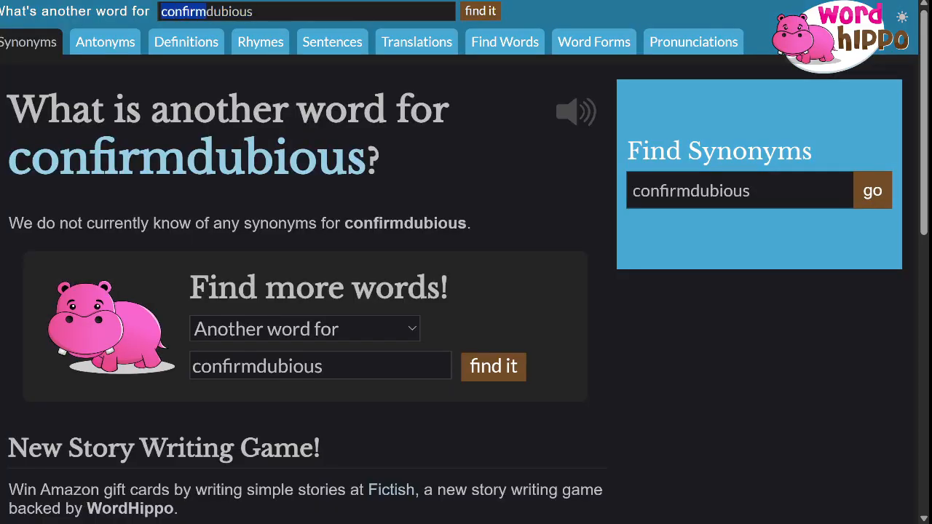
{"action": "key", "text": "BackSpace"}
{"action": "key", "text": "Return"}
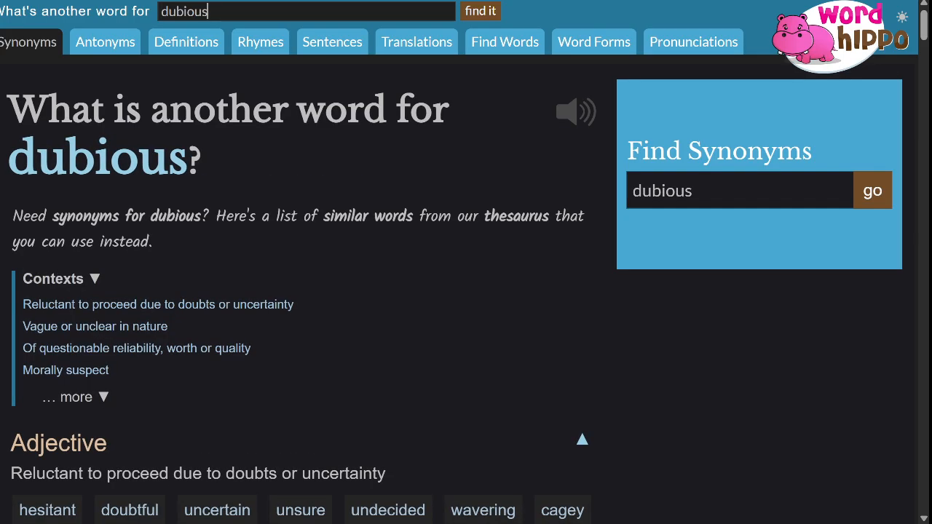
Switch back to the screenplay and complete the action line about Margaret and Emiko with "dubious."
{"action": "key", "text": "alt+Tab"}
{"action": "type", "text": "dubious."}
{"action": "key", "text": "Return"}
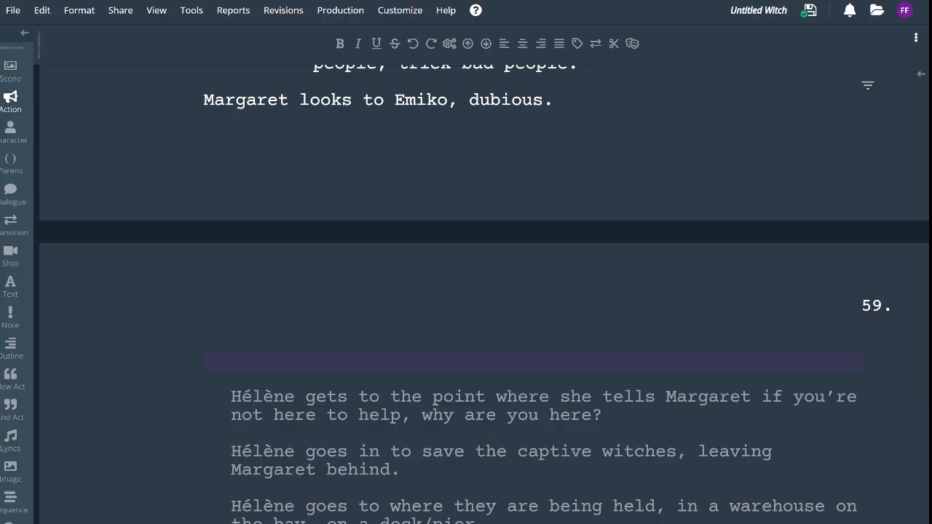
Add a character cue for Hélène after the "dubious" line, with the parenthetical "(interjects)"
{"action": "left_click", "coordinate": [565, 102]}
{"action": "scroll", "coordinate": [485, 292], "scroll_direction": "up", "scroll_amount": 3}
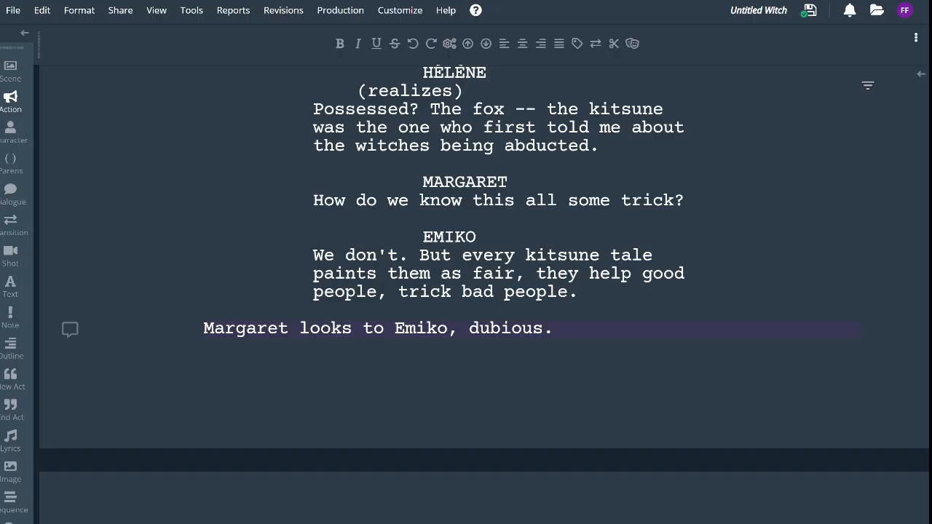
{"action": "key", "text": "Return"}
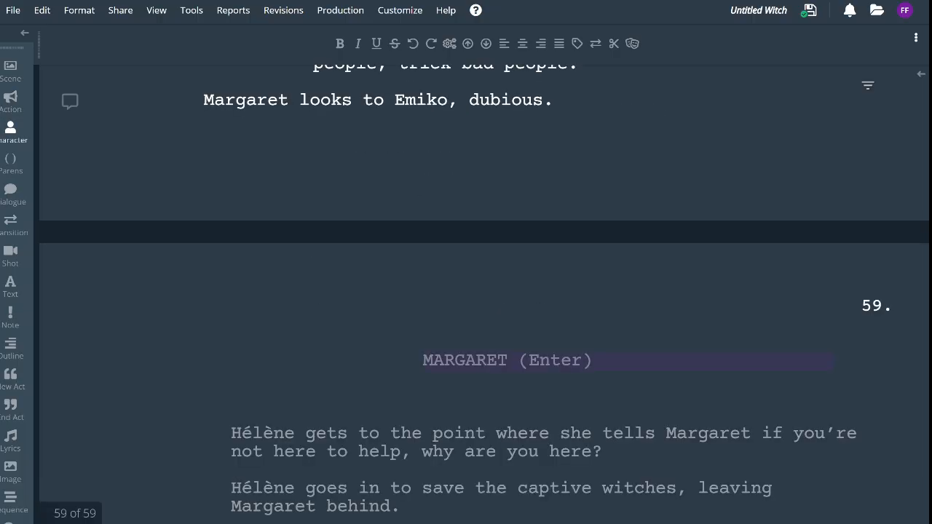
{"action": "type", "text": "H"}
{"action": "key", "text": "Return"}
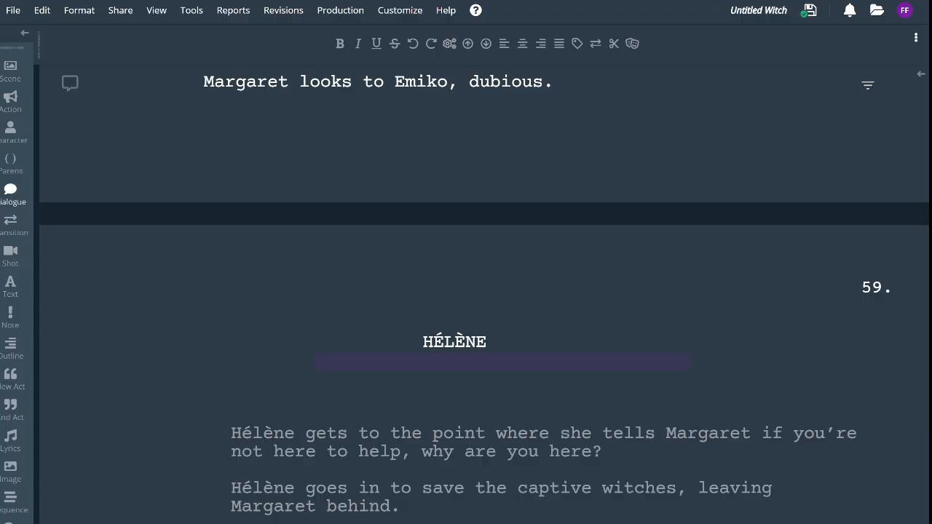
{"action": "type", "text": "(interje"}
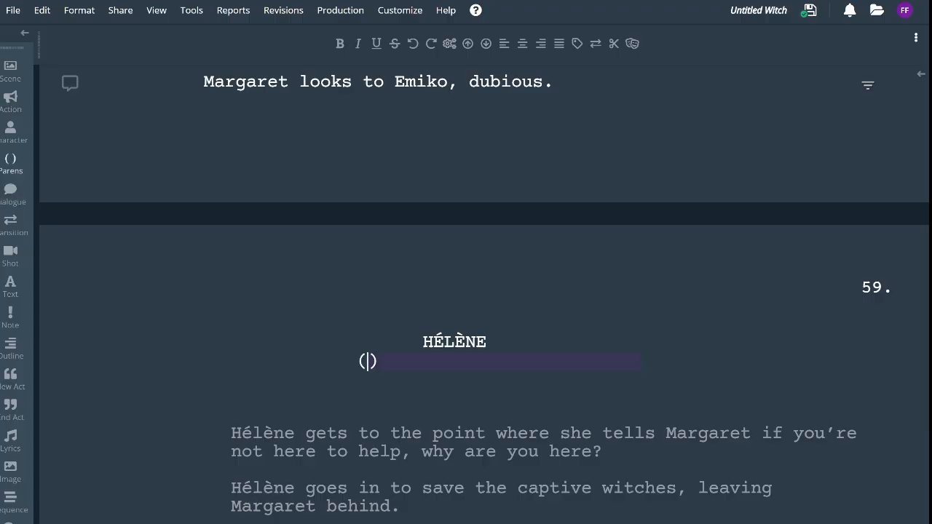
{"action": "type", "text": "cts"}
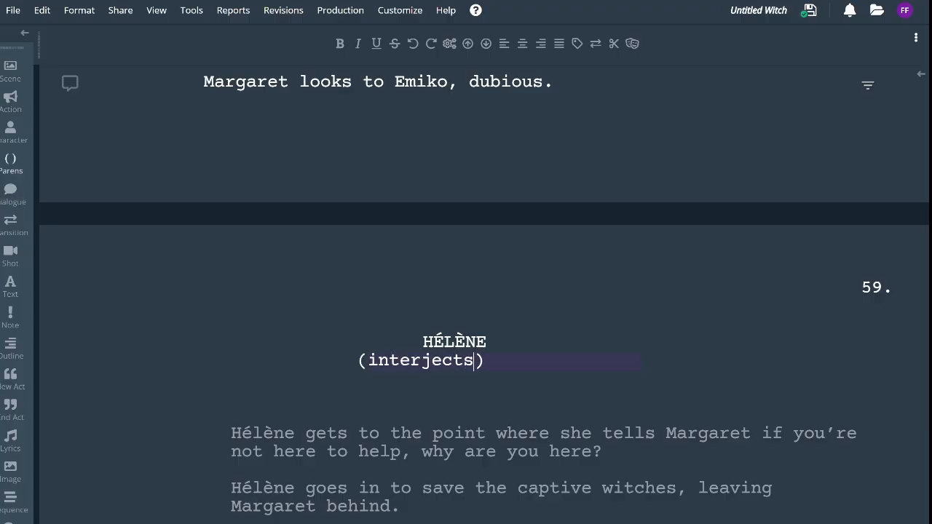
{"action": "key", "text": "Return"}
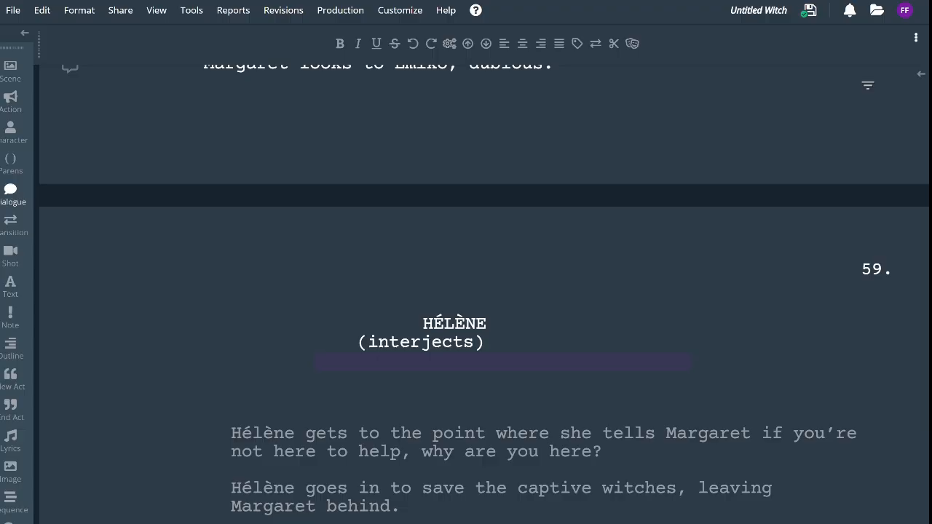
Write Hélène's dialogue: "We're going to the docks tonight to save the witches."
{"action": "type", "text": "We're"}
{"action": "type", "text": "going to the docks tonight"}
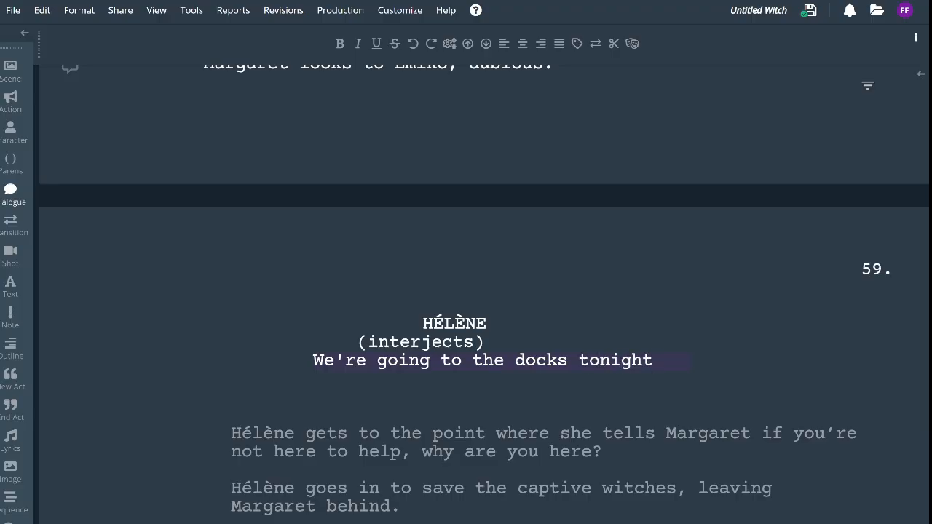
{"action": "type", "text": " to save the witches."}
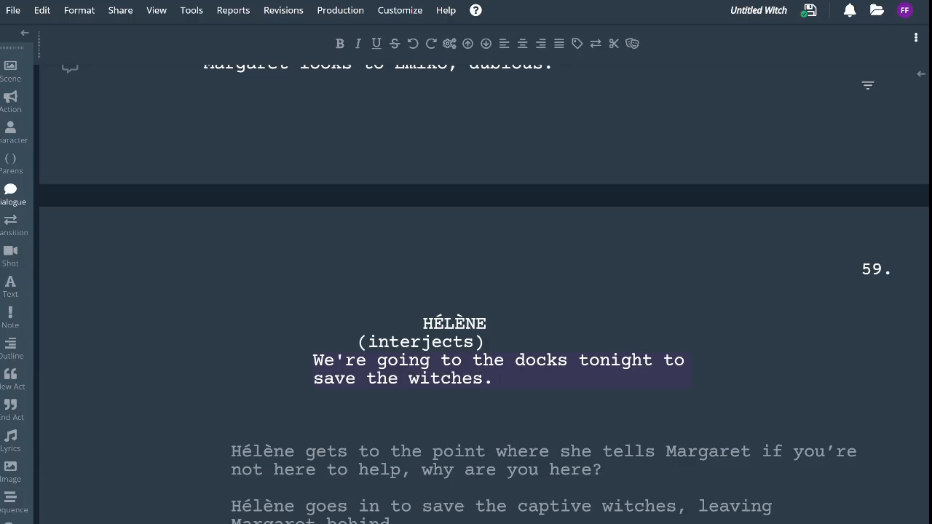
{"action": "key", "text": "Return"}
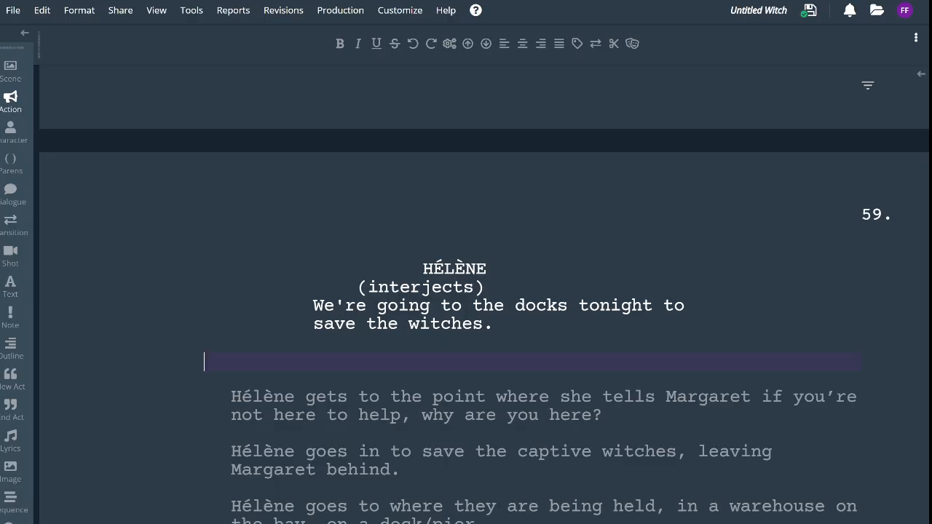
Add the action line "That puts an end to the conversation." below Hélène's dialogue, correcting the misspelled first word
{"action": "type", "text": "Thaty pu"}
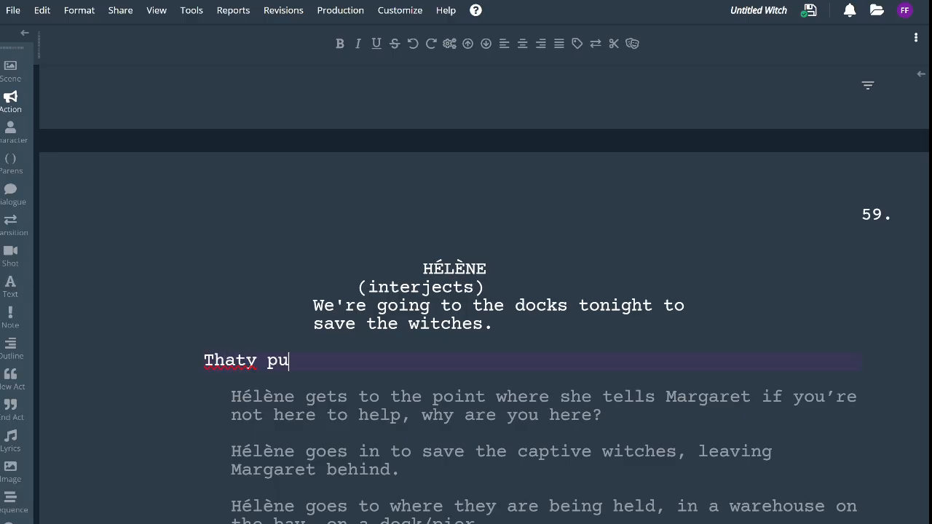
{"action": "type", "text": "ts an"}
{"action": "key", "text": "Left"}
{"action": "key", "text": "Left"}
{"action": "key", "text": "Left"}
{"action": "key", "text": "Left"}
{"action": "key", "text": "Left"}
{"action": "key", "text": "Left"}
{"action": "key", "text": "Left"}
{"action": "key", "text": "Left"}
{"action": "key", "text": "Left"}
{"action": "key", "text": "BackSpace"}
{"action": "key", "text": "Right"}
{"action": "key", "text": "Right"}
{"action": "key", "text": "Right"}
{"action": "key", "text": "Right"}
{"action": "key", "text": "Right"}
{"action": "key", "text": "Right"}
{"action": "key", "text": "Right"}
{"action": "key", "text": "Right"}
{"action": "key", "text": "Right"}
{"action": "key", "text": "Right"}
{"action": "key", "text": "Left"}
{"action": "type", "text": "end to th"}
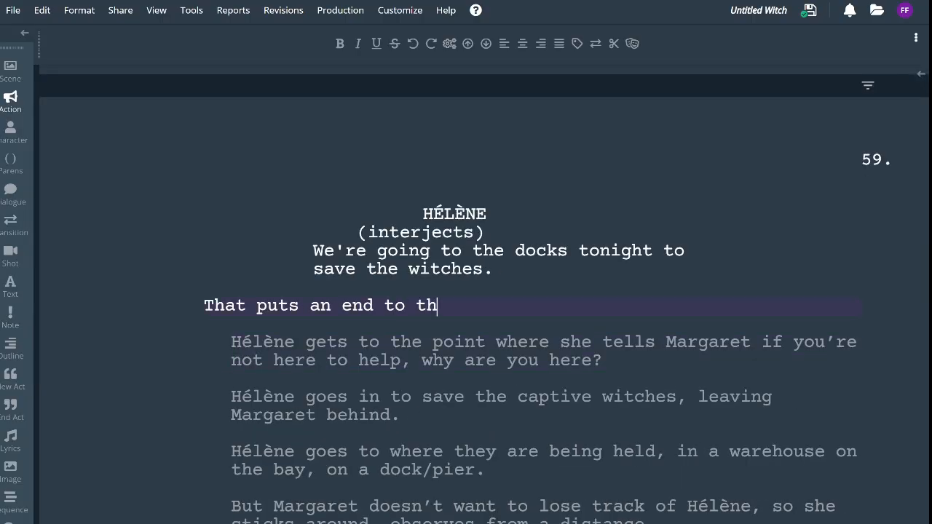
{"action": "type", "text": "e conversation."}
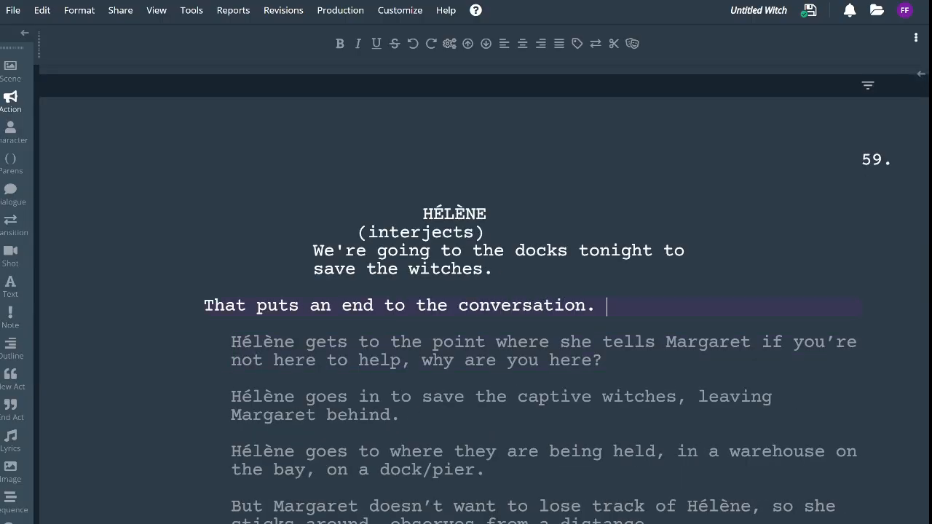
{"action": "key", "text": "Return"}
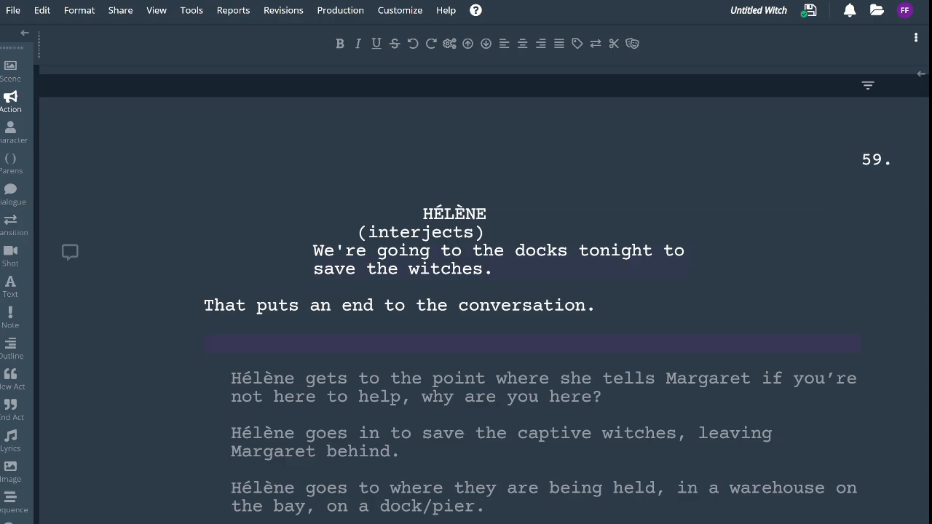
Review the outpost scene from Hélène and Margaret's argument on page 57 through to the end of the conversation
{"action": "scroll", "coordinate": [484, 297], "scroll_direction": "up", "scroll_amount": 10}
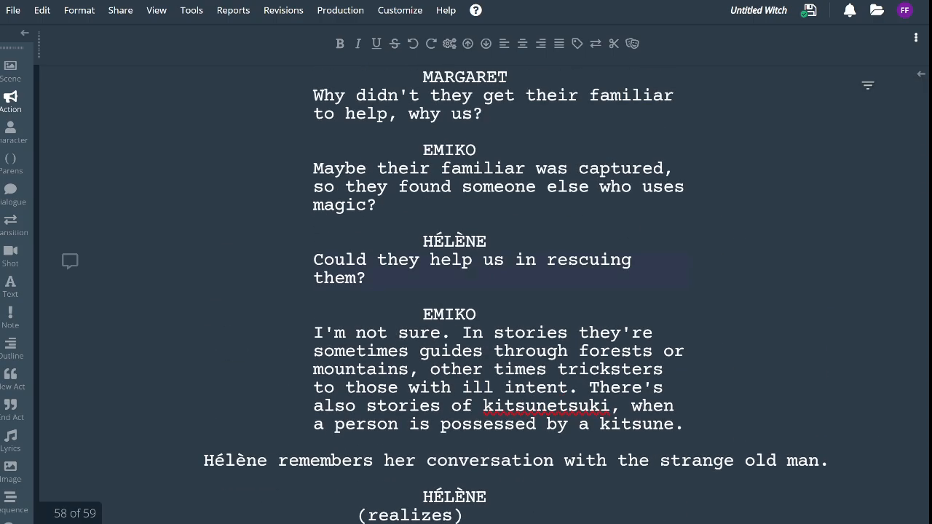
{"action": "scroll", "coordinate": [484, 297], "scroll_direction": "up", "scroll_amount": 15}
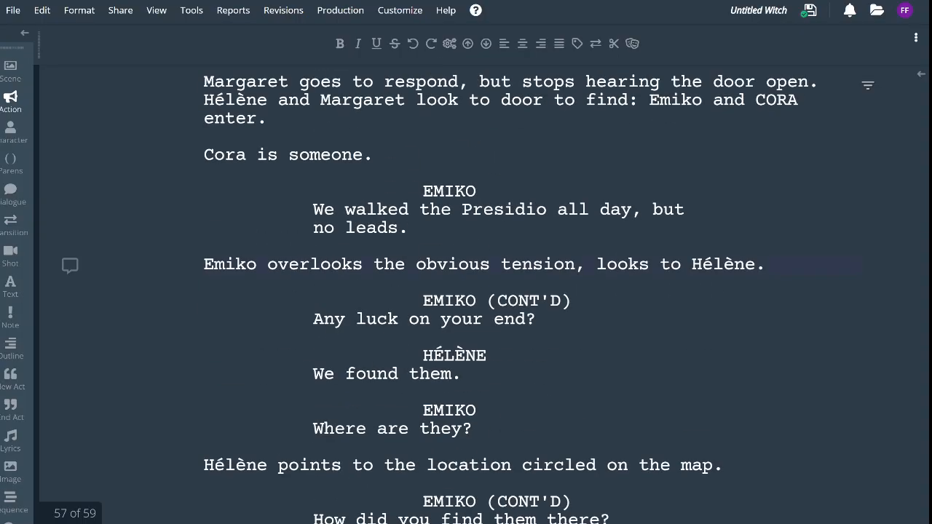
{"action": "scroll", "coordinate": [484, 297], "scroll_direction": "up", "scroll_amount": 15}
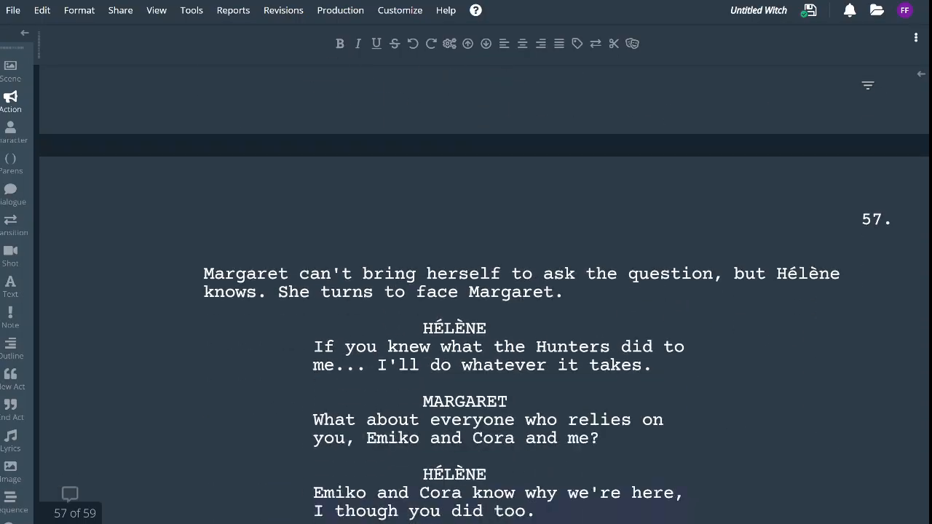
{"action": "scroll", "coordinate": [484, 297], "scroll_direction": "down", "scroll_amount": 15}
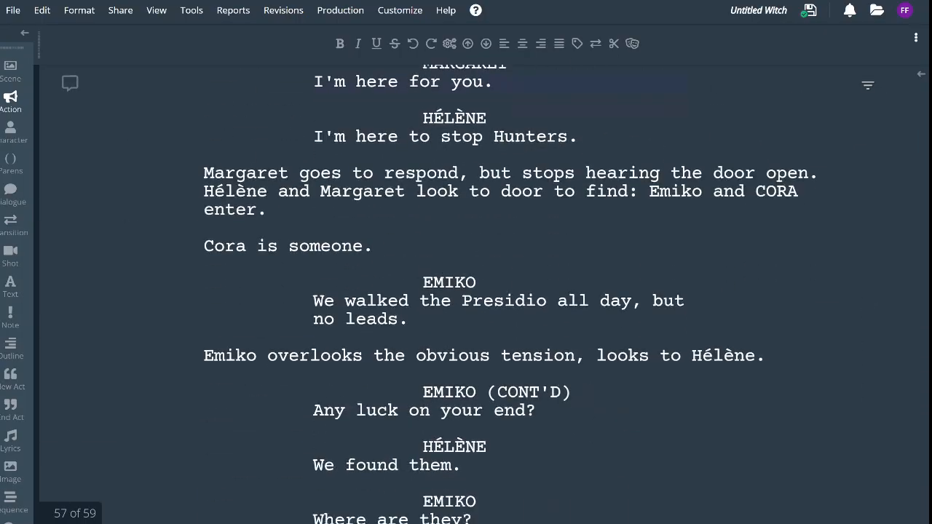
{"action": "scroll", "coordinate": [484, 297], "scroll_direction": "down", "scroll_amount": 20}
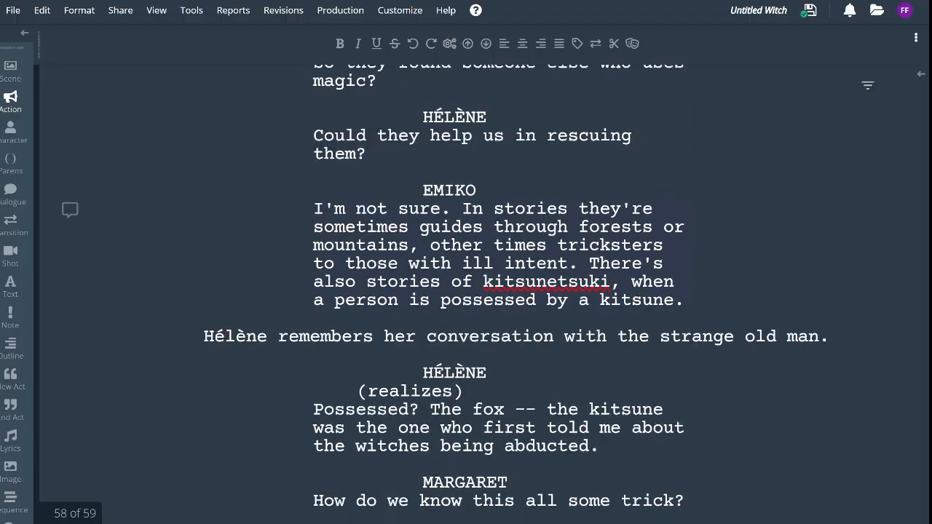
{"action": "scroll", "coordinate": [484, 297], "scroll_direction": "down", "scroll_amount": 5}
{"action": "scroll", "coordinate": [484, 297], "scroll_direction": "up", "scroll_amount": 2}
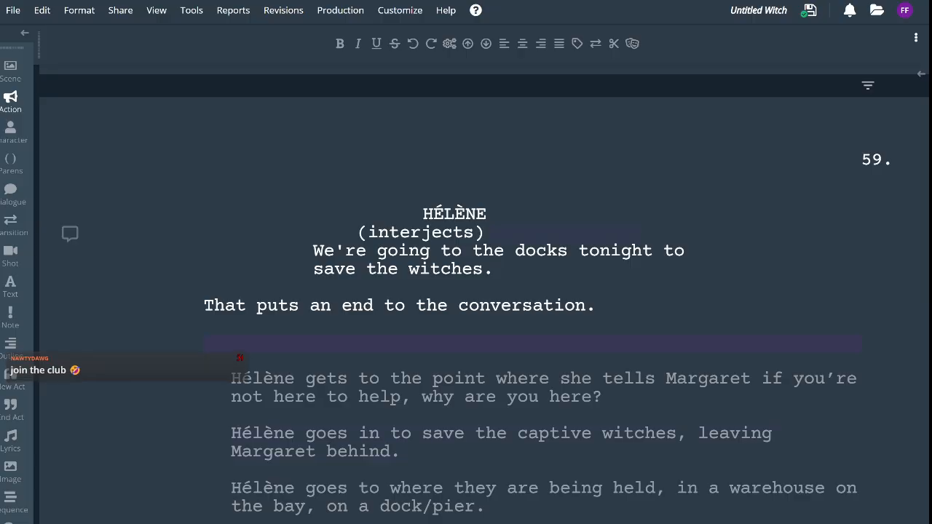
Extend the action line about the conversation ending with "Hélène nods to Margaret to follow."
{"action": "key", "text": "BackSpace"}
{"action": "type", "text": "Hélène"}
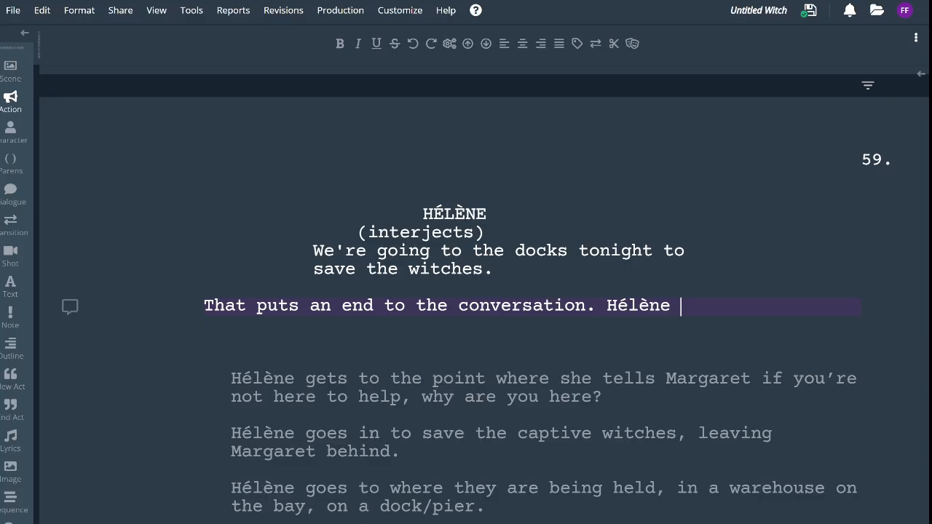
{"action": "type", "text": "nods to Margaret"}
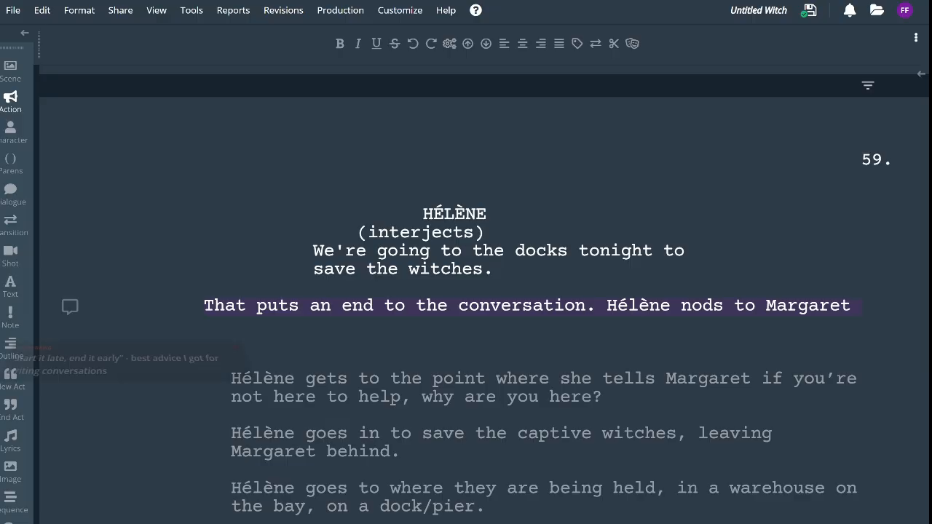
{"action": "type", "text": "to "}
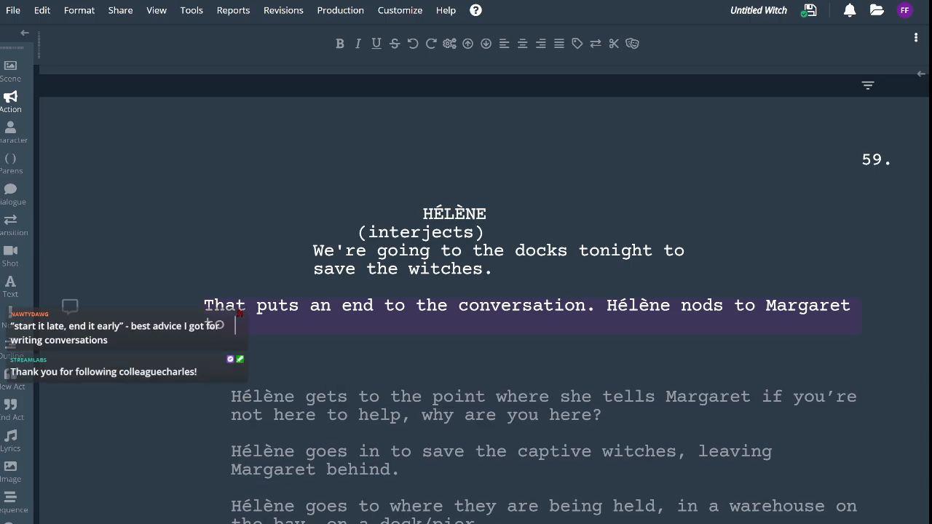
{"action": "type", "text": "follow."}
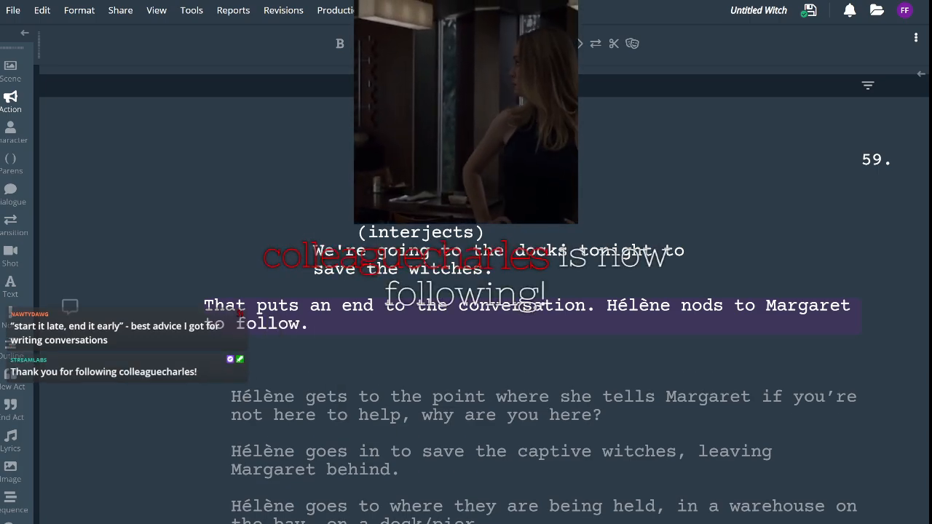
{"action": "key", "text": "Return"}
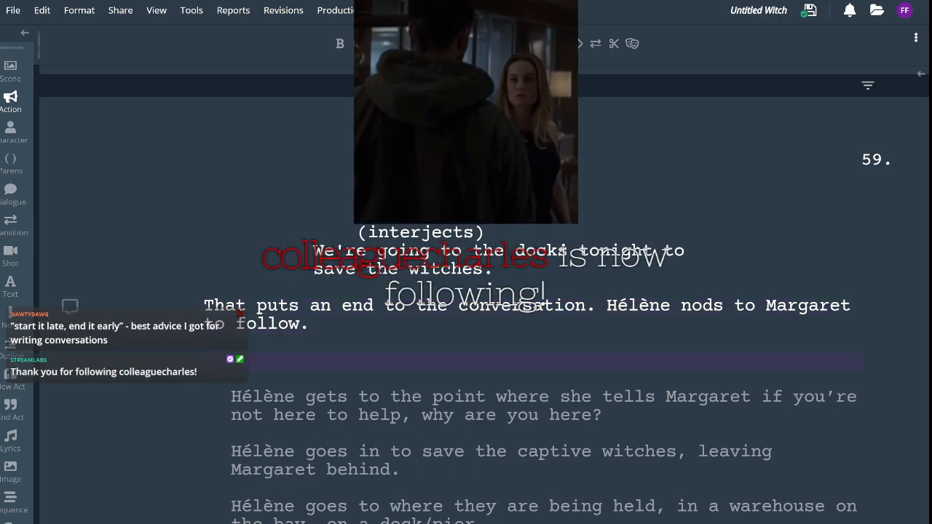
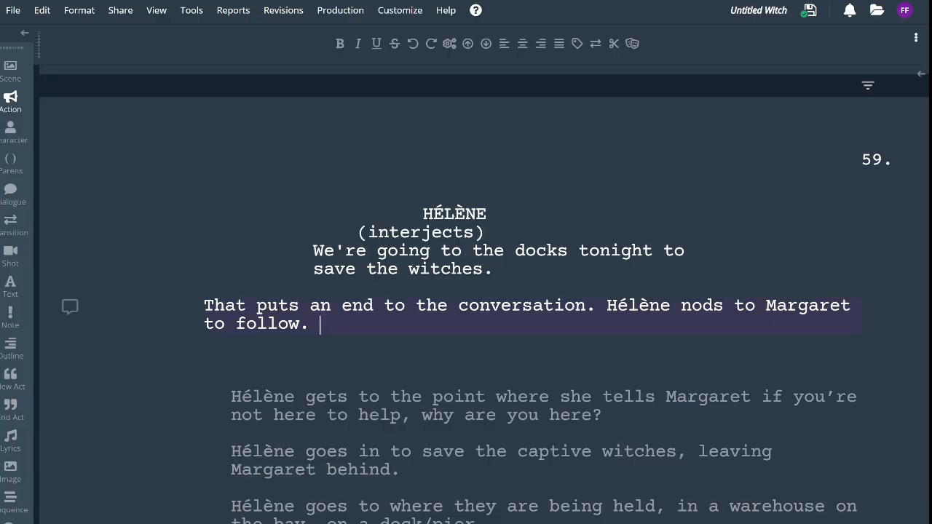
Add the scene heading "INT. HÉLÈNE'S BEDROOM, DIANIC WITCH OUTPOST - MOMENTS LATER" after the action line about Hélène nodding to Margaret
{"action": "type", "text": "Int. "}
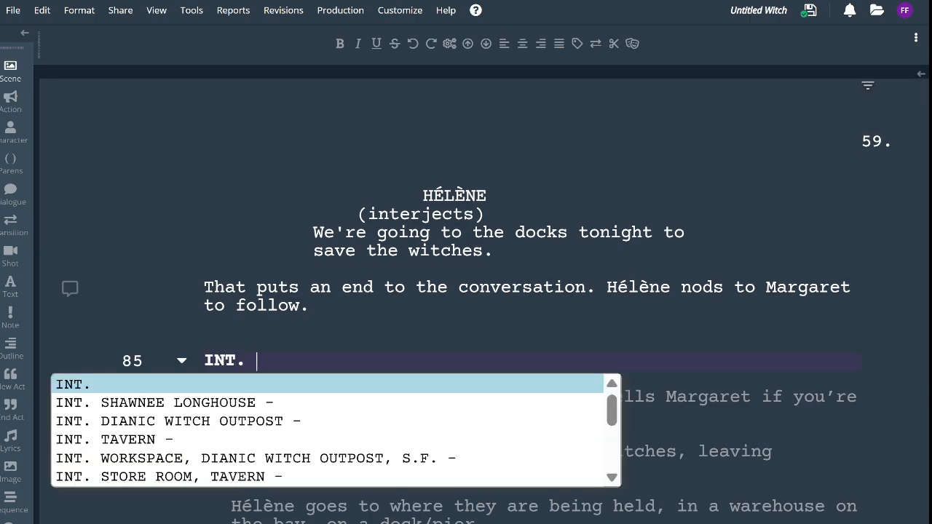
{"action": "type", "text": "H"}
{"action": "key", "text": "Return"}
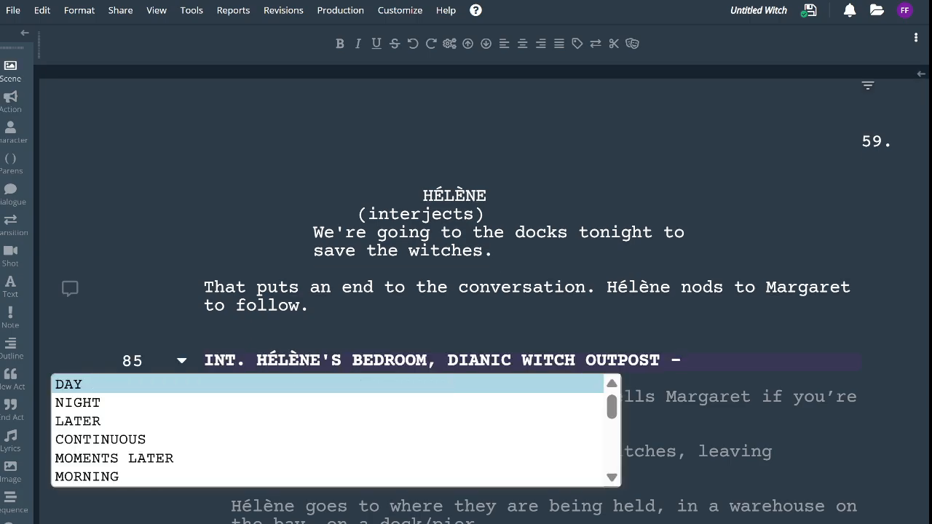
{"action": "key", "text": "Down"}
{"action": "key", "text": "Down"}
{"action": "key", "text": "Down"}
{"action": "key", "text": "Down"}
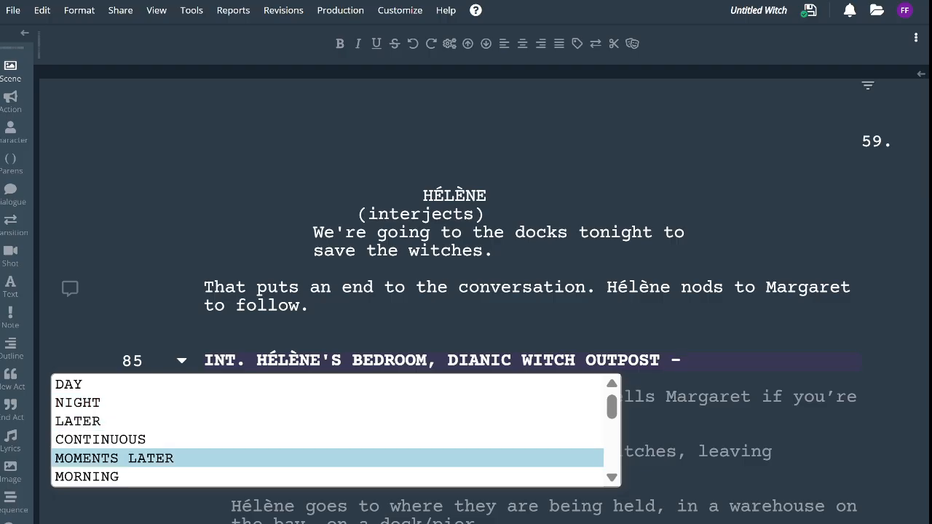
{"action": "key", "text": "Return"}
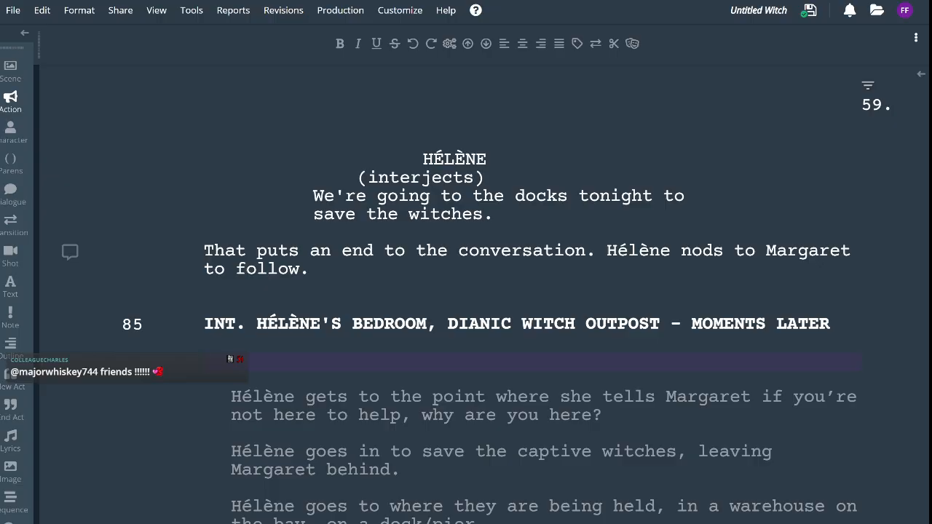
Begin the bedroom scene's action line with "Hélène closes the door behind Margaret", correcting the typos in "behind" and "Margaret"
{"action": "type", "text": "Hélène closes t"}
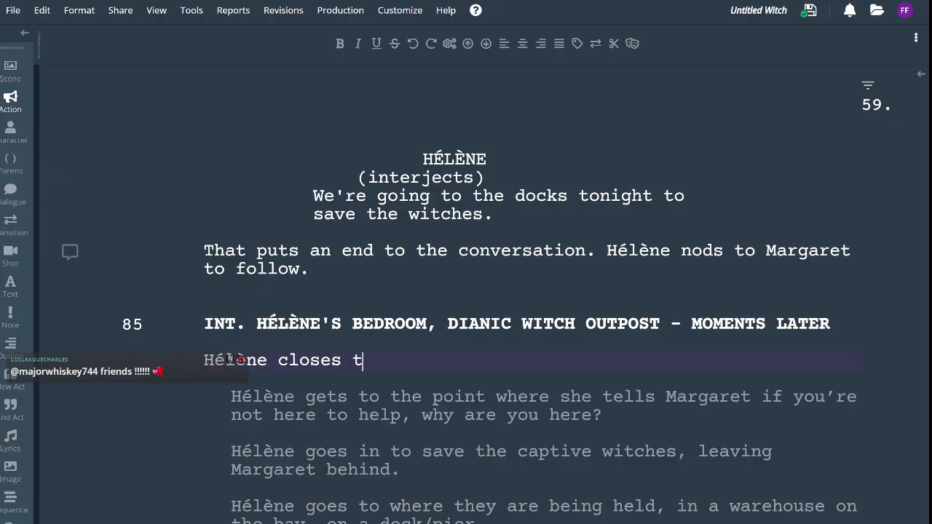
{"action": "type", "text": "he door behin d"}
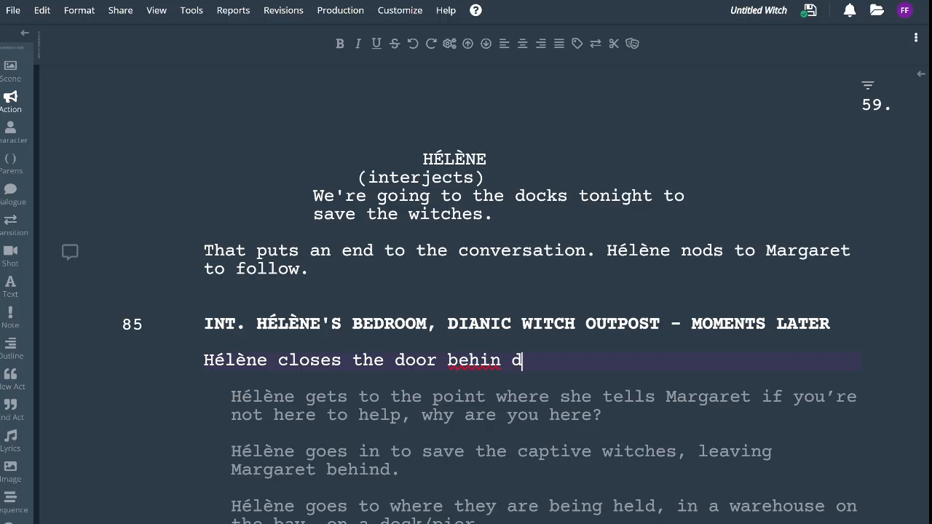
{"action": "key", "text": "BackSpace"}
{"action": "key", "text": "BackSpace"}
{"action": "type", "text": "d MArga"}
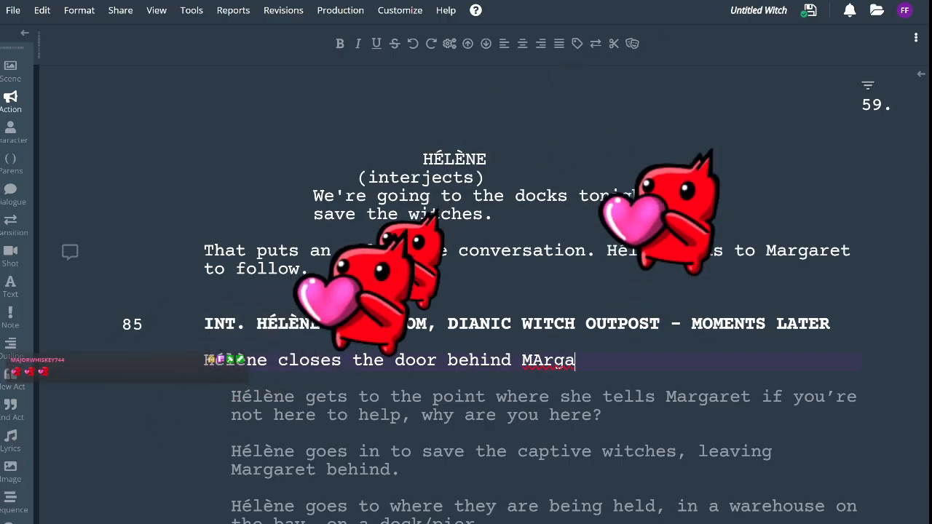
{"action": "key", "text": "BackSpace"}
{"action": "key", "text": "BackSpace"}
{"action": "key", "text": "BackSpace"}
{"action": "key", "text": "BackSpace"}
{"action": "type", "text": "argaret"}
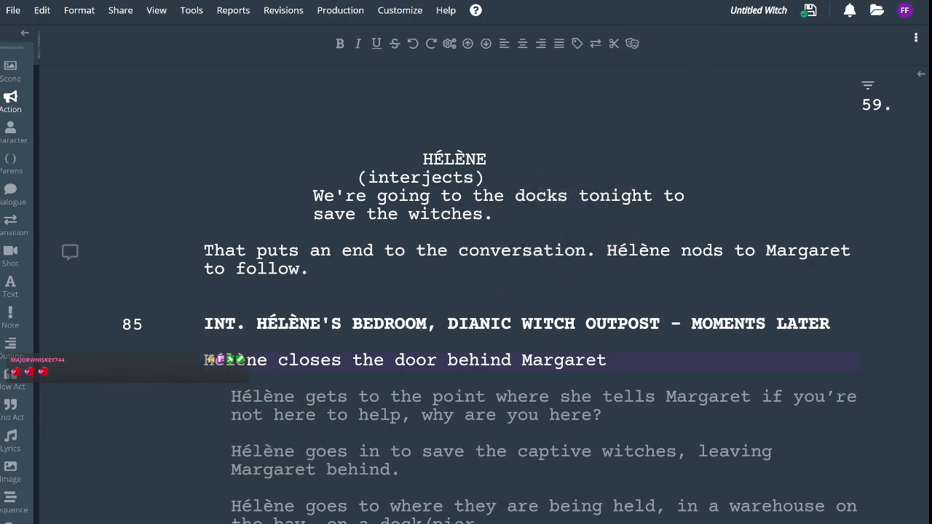
Complete the action line with ", giving them some privacy.", fixing the spelling of "privacy", and start a new line below
{"action": "type", "text": ", giving th"}
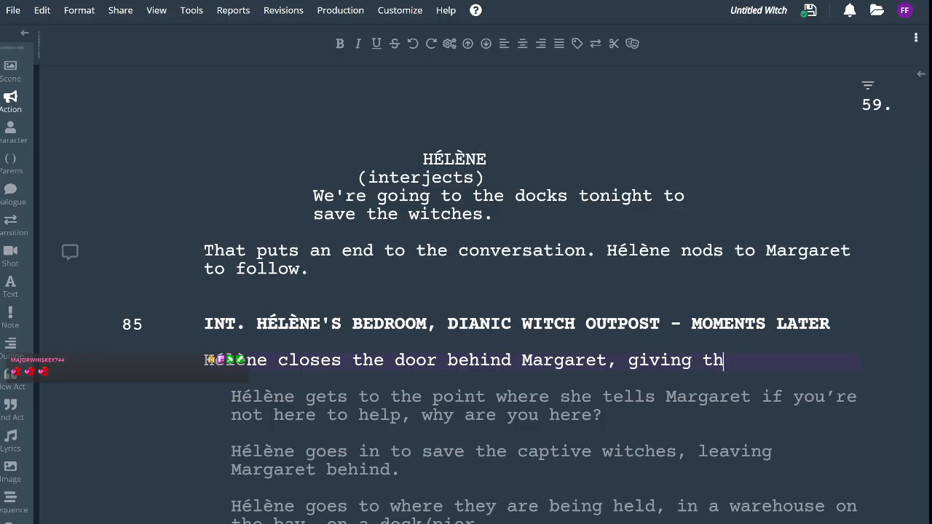
{"action": "type", "text": "em some pr"}
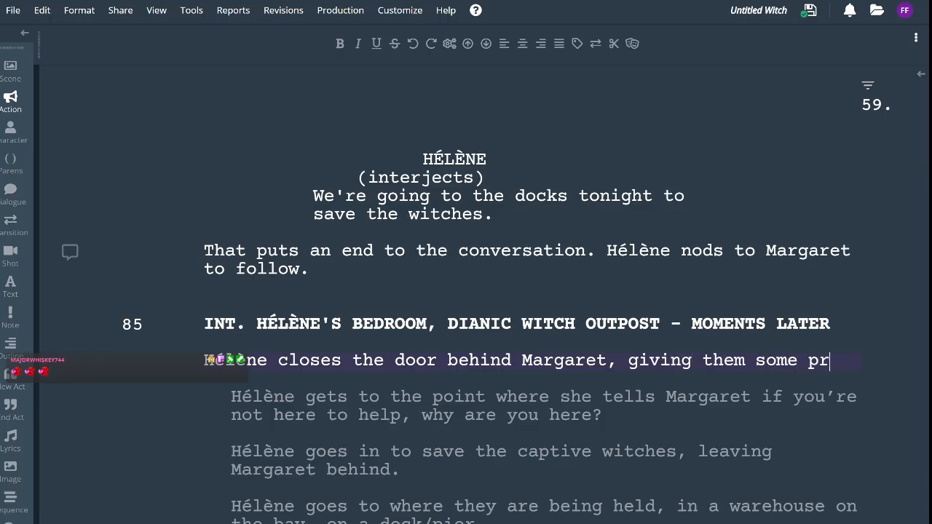
{"action": "type", "text": "ivacey."}
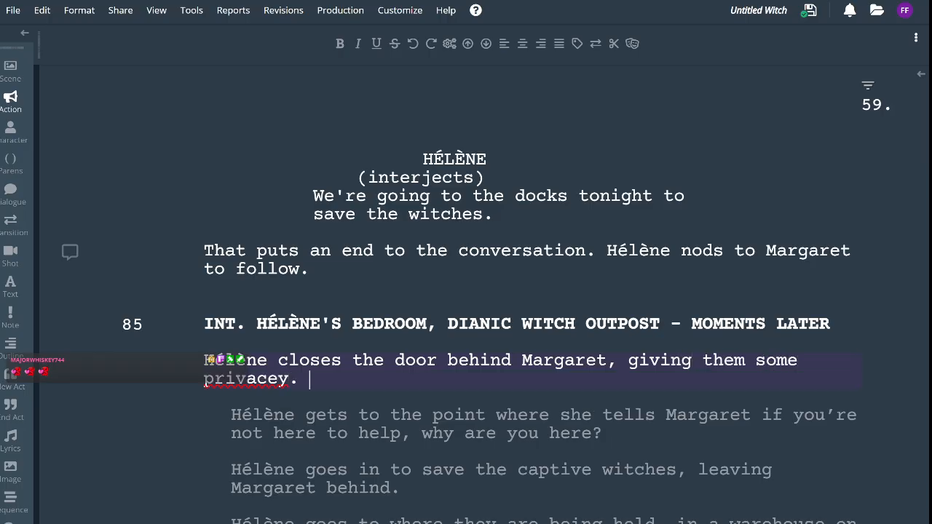
{"action": "key", "text": "Left"}
{"action": "key", "text": "Left"}
{"action": "key", "text": "Left"}
{"action": "key", "text": "Left"}
{"action": "key", "text": "Delete"}
{"action": "key", "text": "Right"}
{"action": "key", "text": "Right"}
{"action": "key", "text": "Right"}
{"action": "key", "text": "Return"}
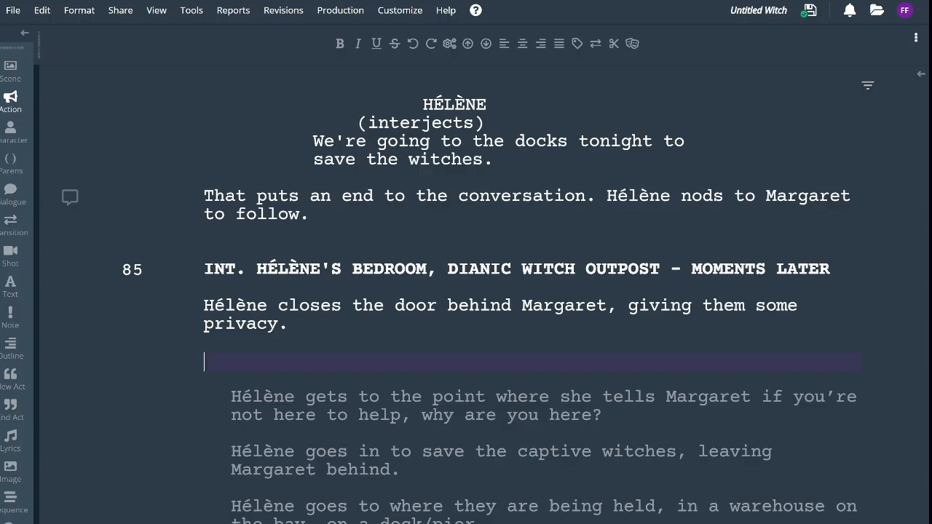
Write Hélène's dialogue in the bedroom scene: "You don't have to come with us tonight."
{"action": "key", "text": "Tab"}
{"action": "key", "text": "Return"}
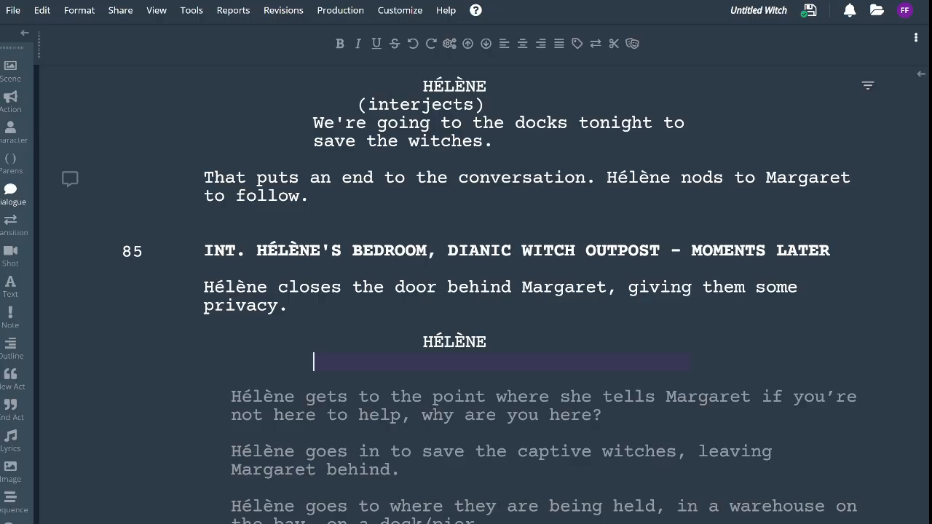
{"action": "type", "text": "You don"}
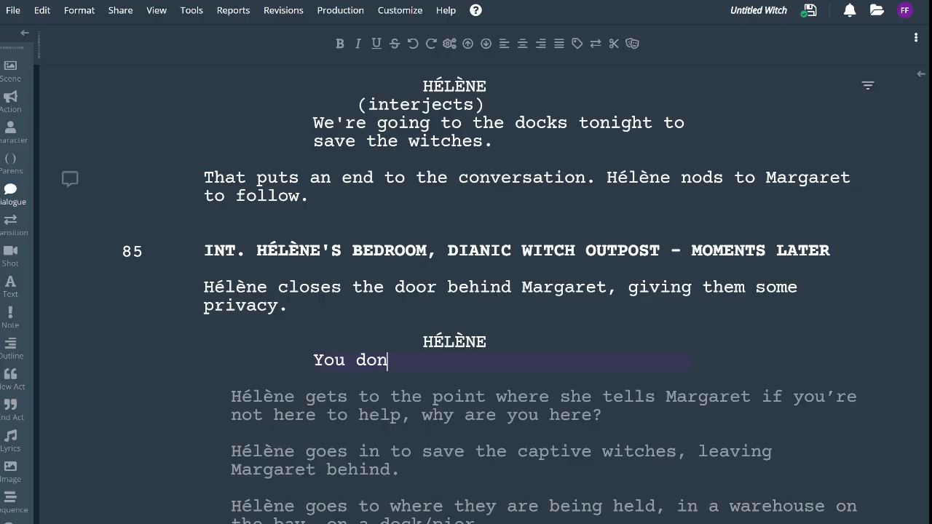
{"action": "type", "text": "'t have to "}
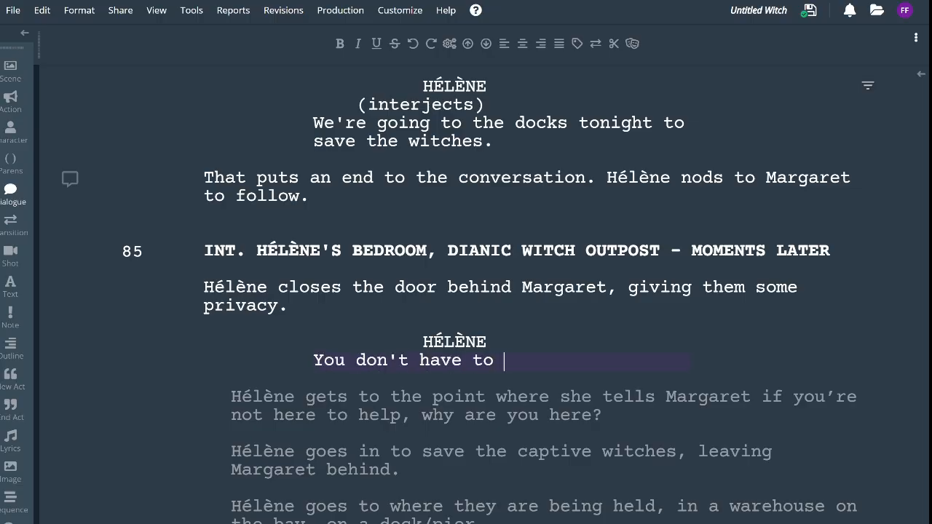
{"action": "type", "text": "come"}
{"action": "type", "text": " with "}
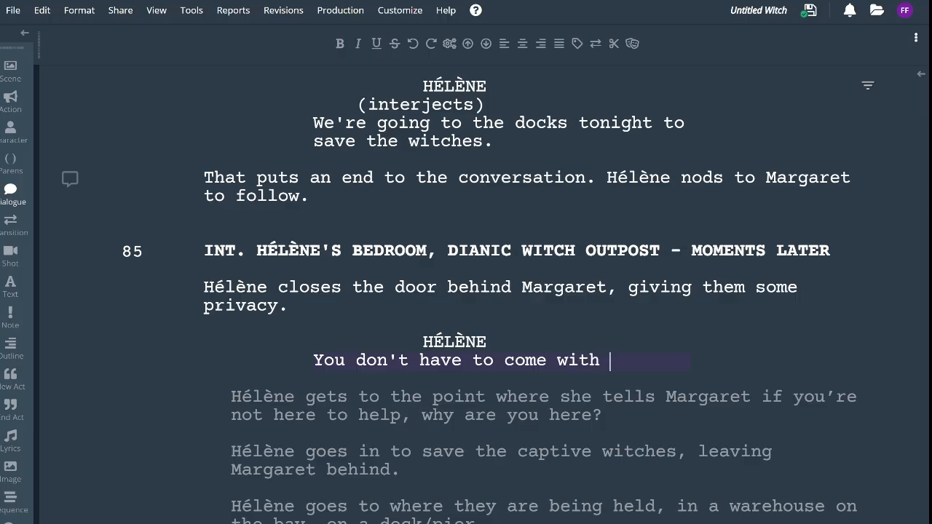
{"action": "type", "text": "us tonight."}
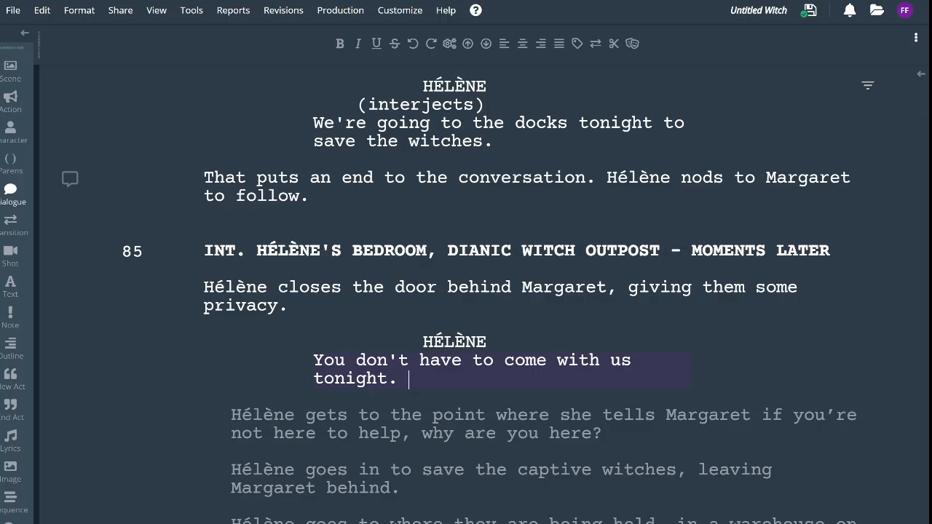
{"action": "key", "text": "Return"}
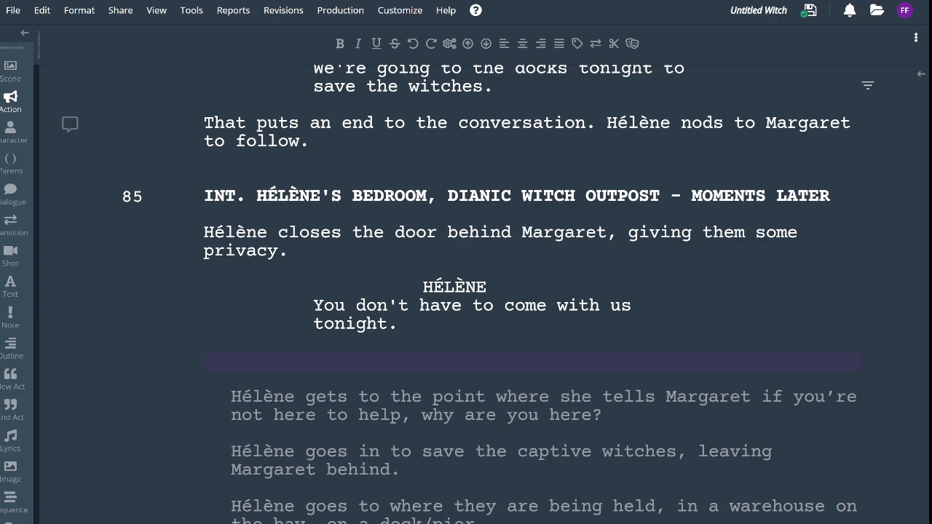
Write Margaret's reply: "I just don't know if it's a good idea."
{"action": "key", "text": "Tab"}
{"action": "type", "text": "MA"}
{"action": "key", "text": "Return"}
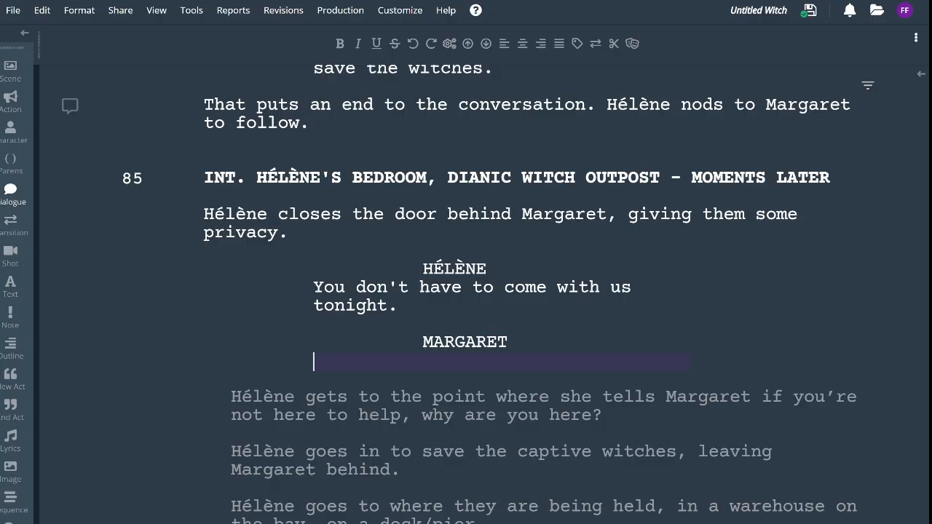
{"action": "type", "text": "I just don't know"}
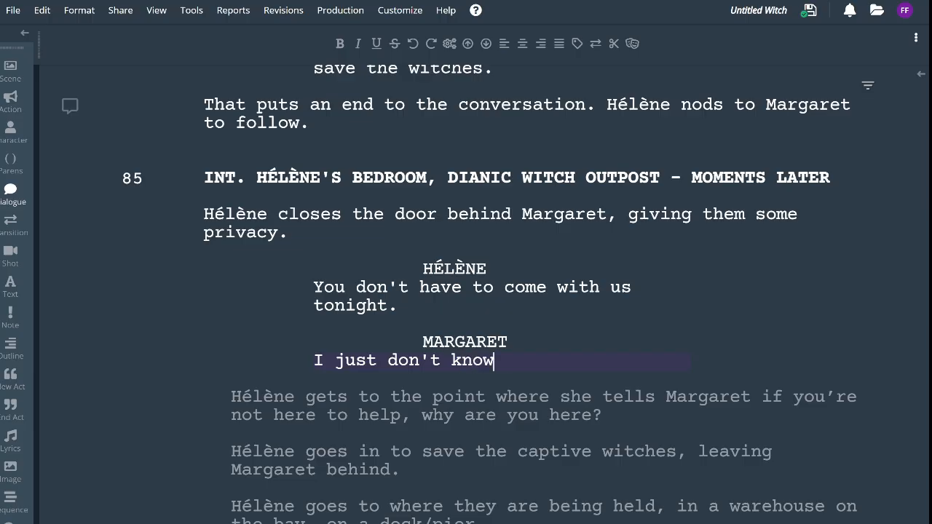
{"action": "type", "text": " if it's a good idea."}
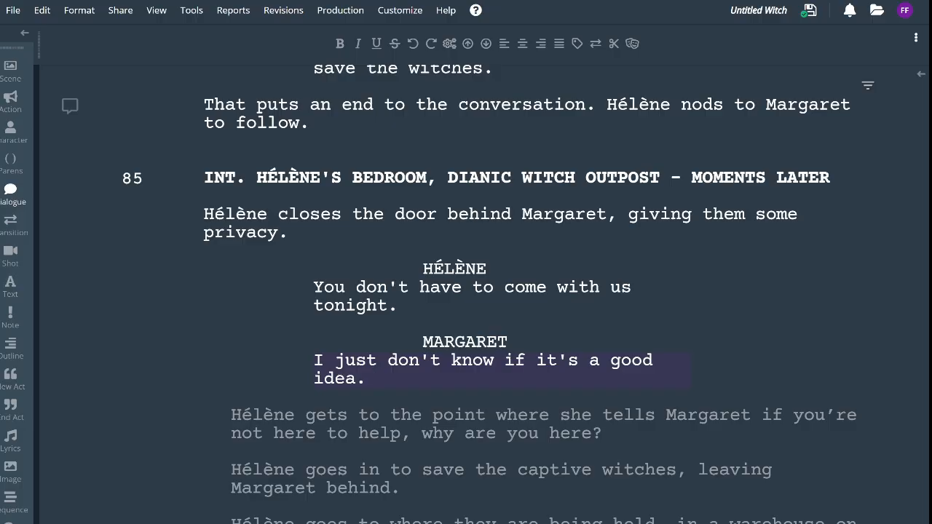
{"action": "key", "text": "BackSpace"}
{"action": "type", "text": "."}
{"action": "key", "text": "Return"}
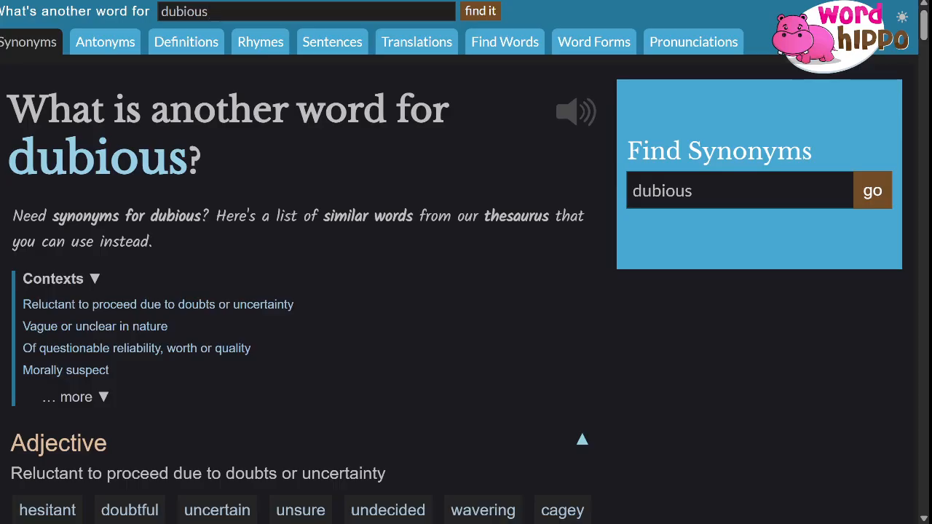
Look up synonyms for "anxious" in the WordHippo thesaurus
{"action": "double_click", "coordinate": [184, 12]}
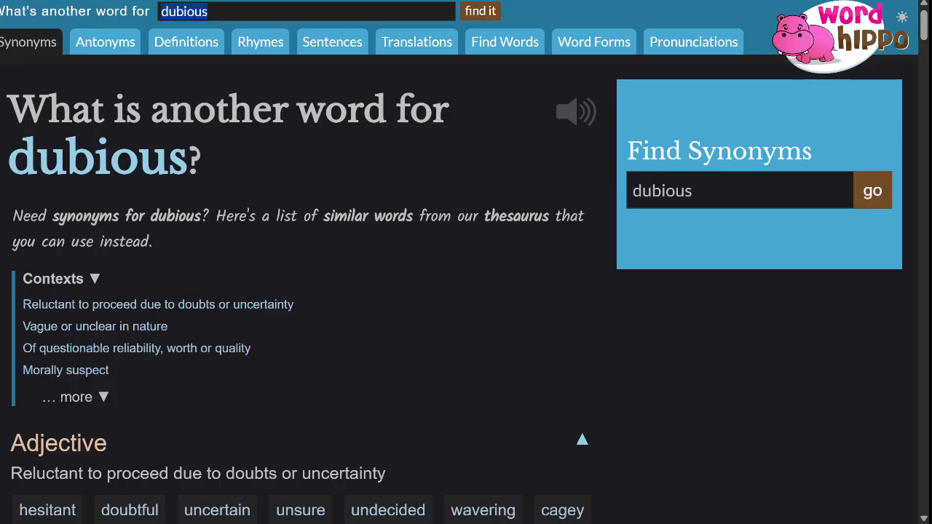
{"action": "type", "text": "anxious"}
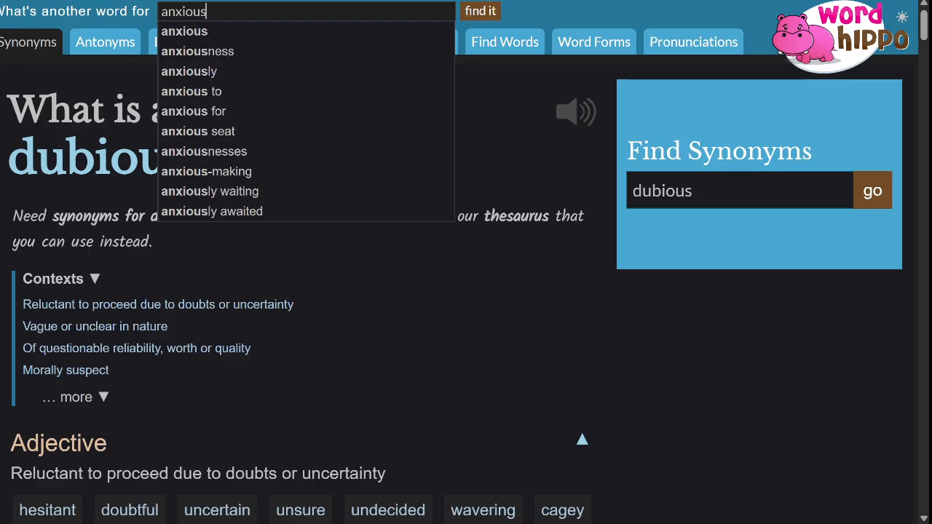
{"action": "key", "text": "Return"}
{"action": "scroll", "coordinate": [466, 291], "scroll_direction": "down", "scroll_amount": 2}
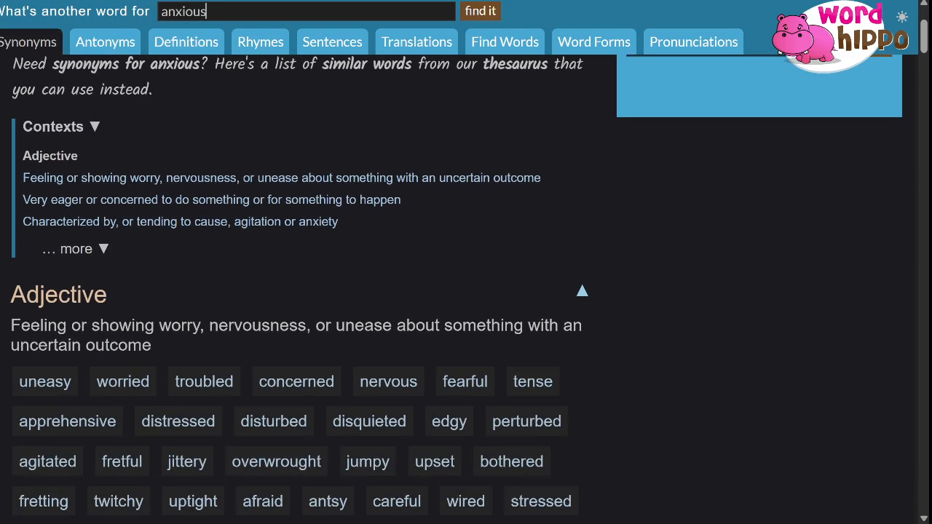
Return to the screenplay and insert "Uneasy," at the start of the action line about Hélène closing the door
{"action": "key", "text": "alt+Tab"}
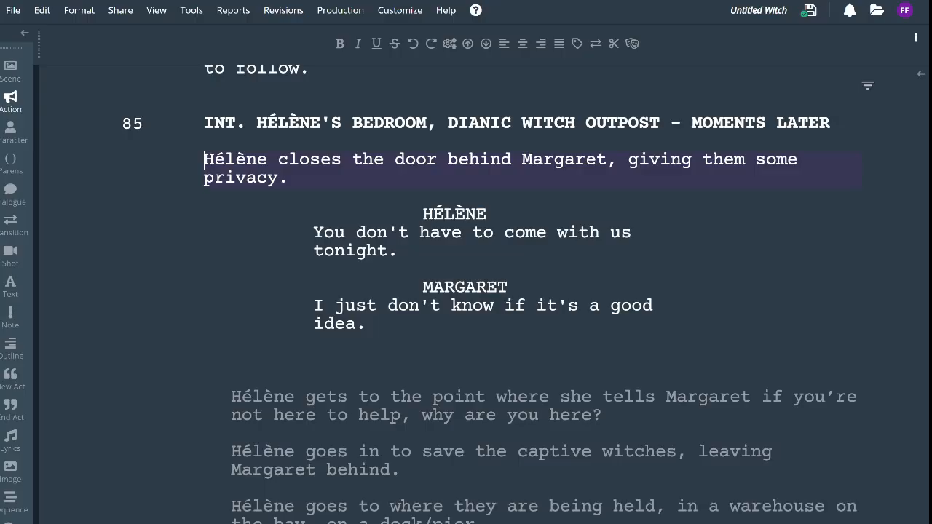
{"action": "type", "text": "Unease"}
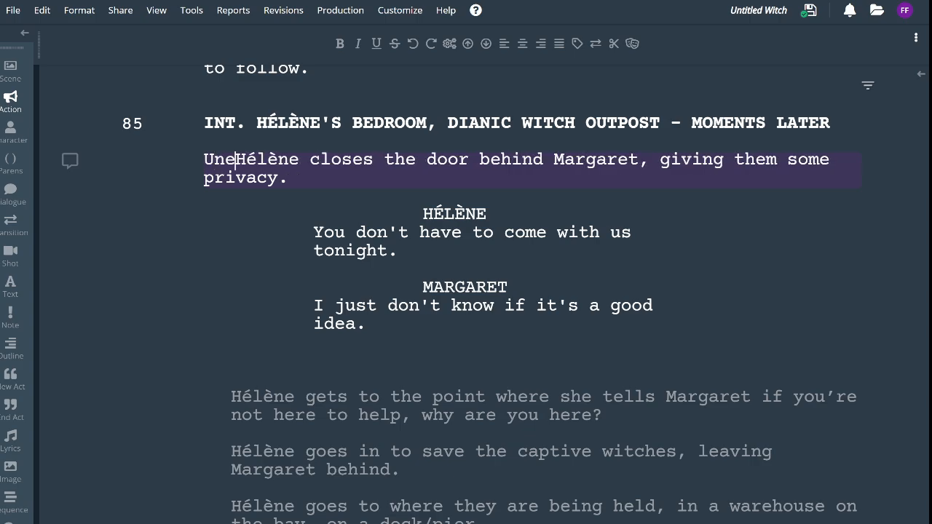
{"action": "key", "text": "BackSpace"}
{"action": "type", "text": "y,"}
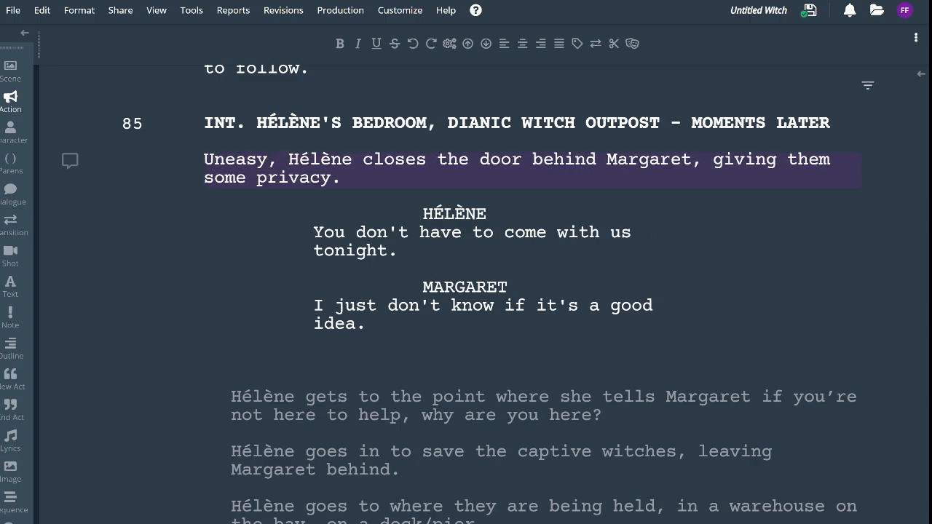
Add Hélène's dialogue below Margaret's "good idea" line: "So you'll be gone when we get back?"
{"action": "left_click", "coordinate": [367, 324]}
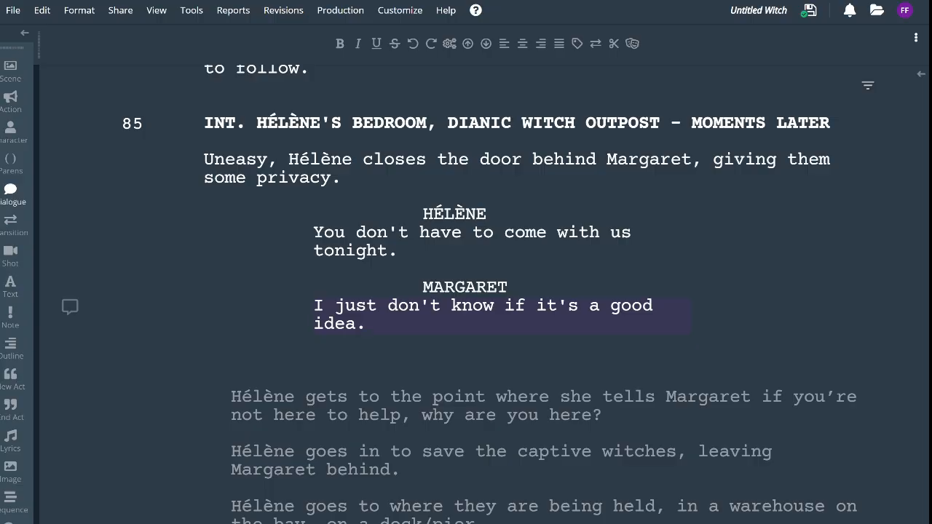
{"action": "key", "text": "Return"}
{"action": "key", "text": "Tab"}
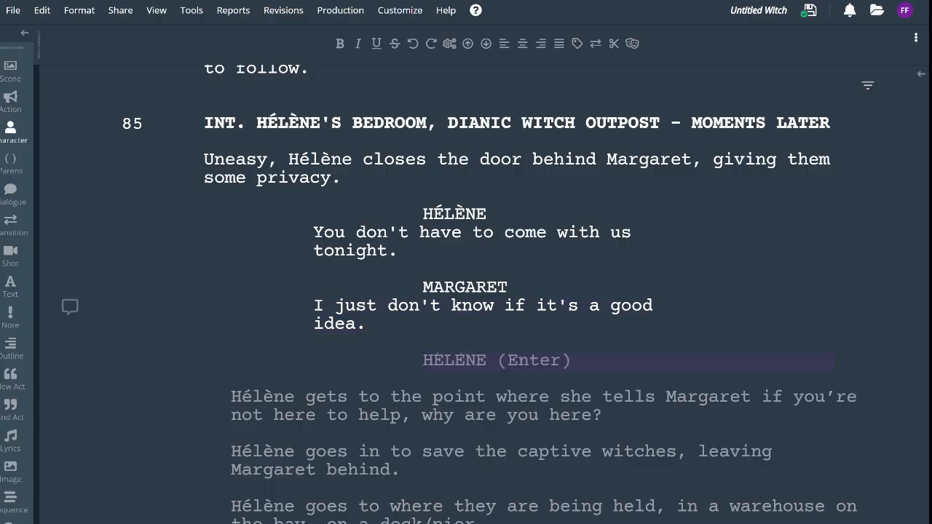
{"action": "key", "text": "Return"}
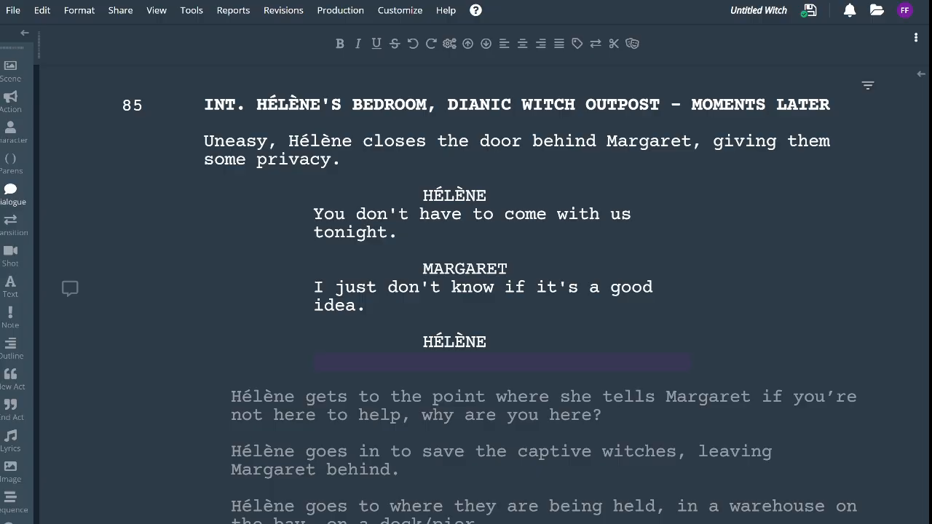
{"action": "type", "text": "So you'll be gone w"}
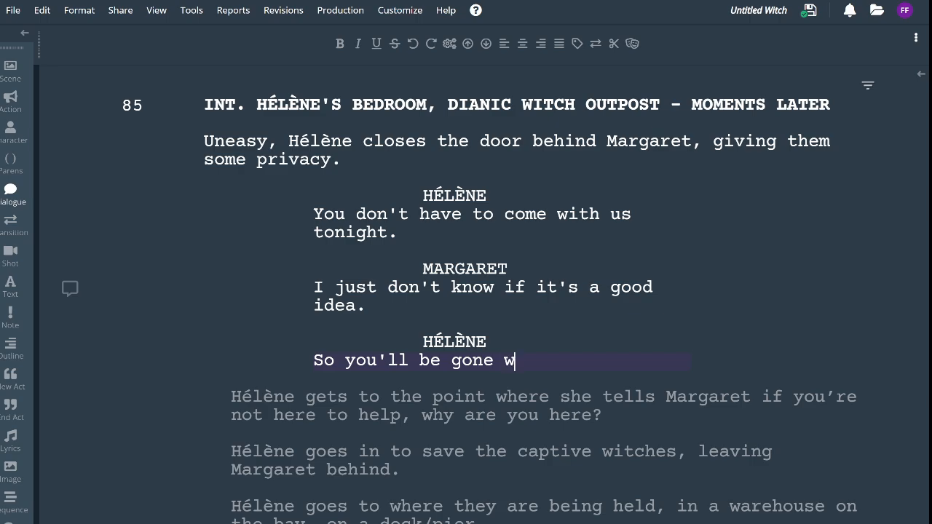
{"action": "type", "text": "hen we get"}
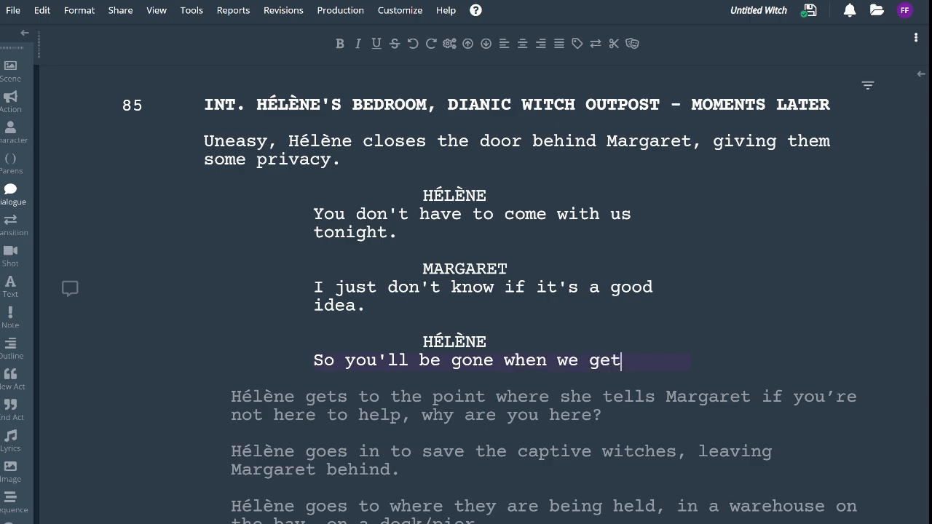
{"action": "type", "text": " back?"}
Add Margaret's reply to Hélène's question: "What?"
{"action": "key", "text": "Return"}
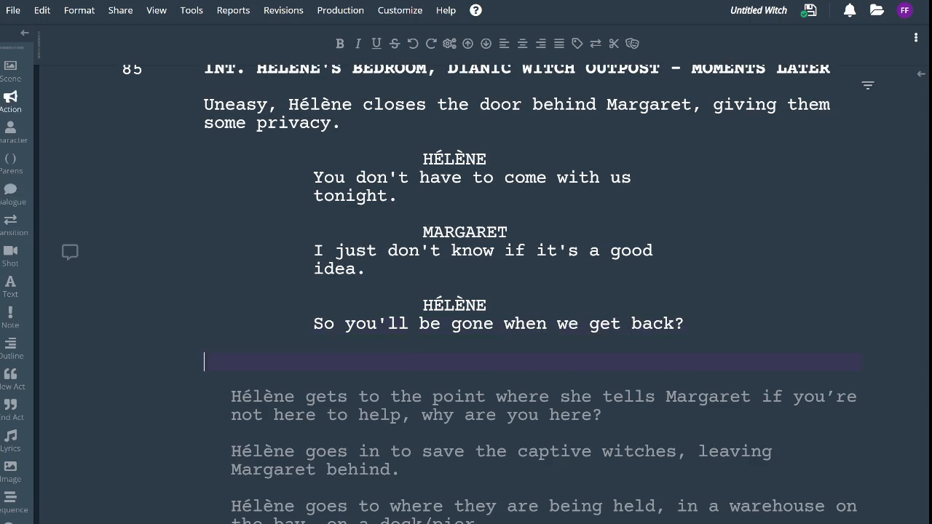
{"action": "key", "text": "Return"}
{"action": "type", "text": "What?"}
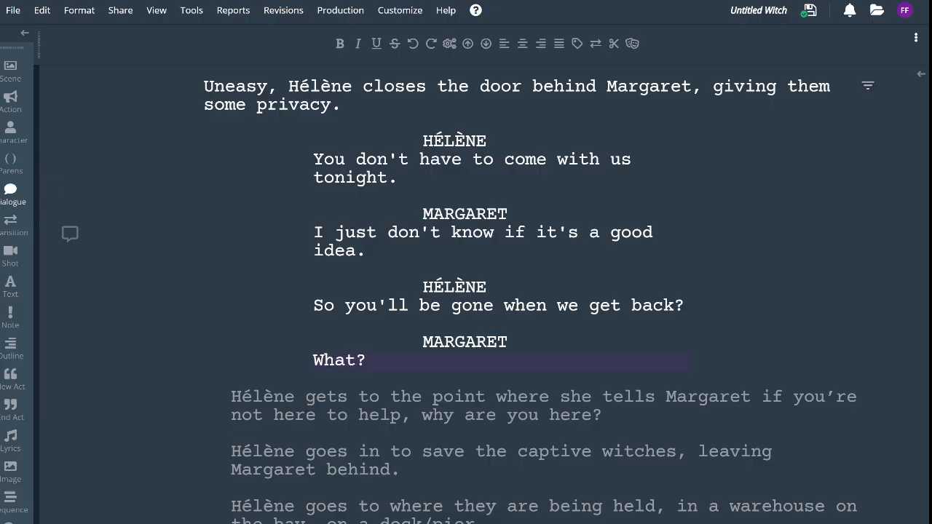
Add Hélène's reply below Margaret's "What?" line: "If you're not here to help...?"
{"action": "key", "text": "Return"}
{"action": "key", "text": "Return"}
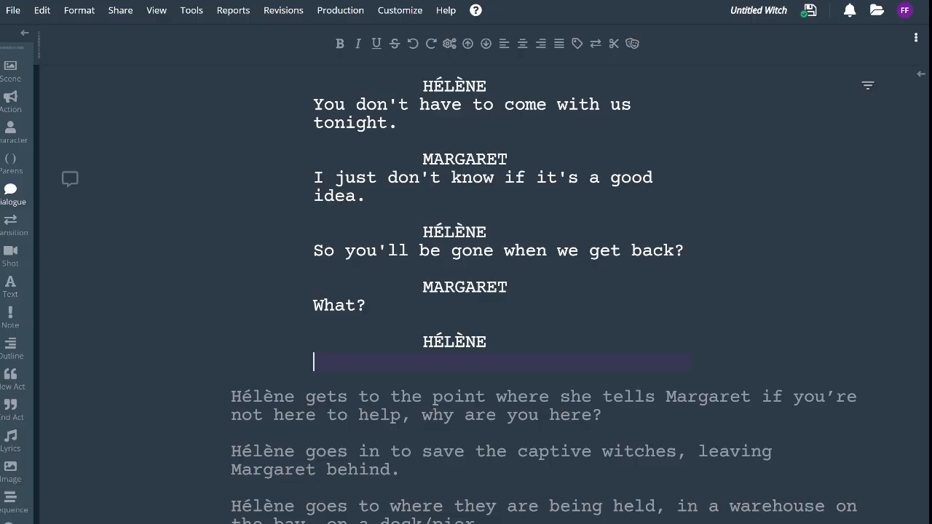
{"action": "type", "text": "If you're not here to help"}
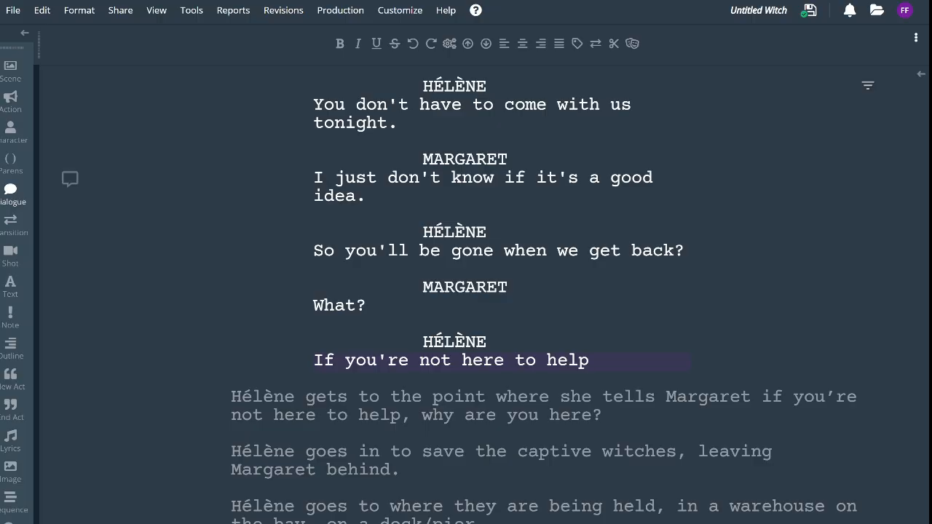
{"action": "type", "text": "...?"}
Add Margaret's response with the parenthetical "(pleading)" and the dialogue "Don't... please."
{"action": "key", "text": "Return"}
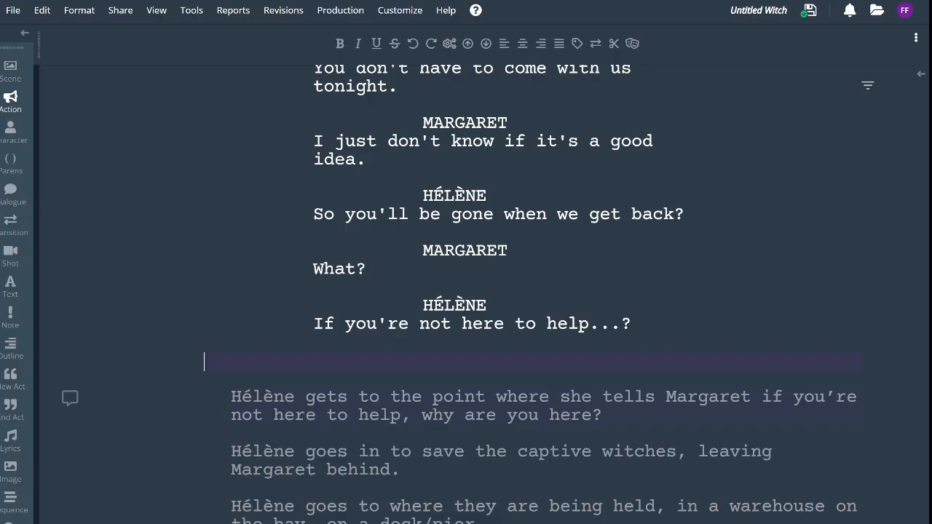
{"action": "key", "text": "Tab"}
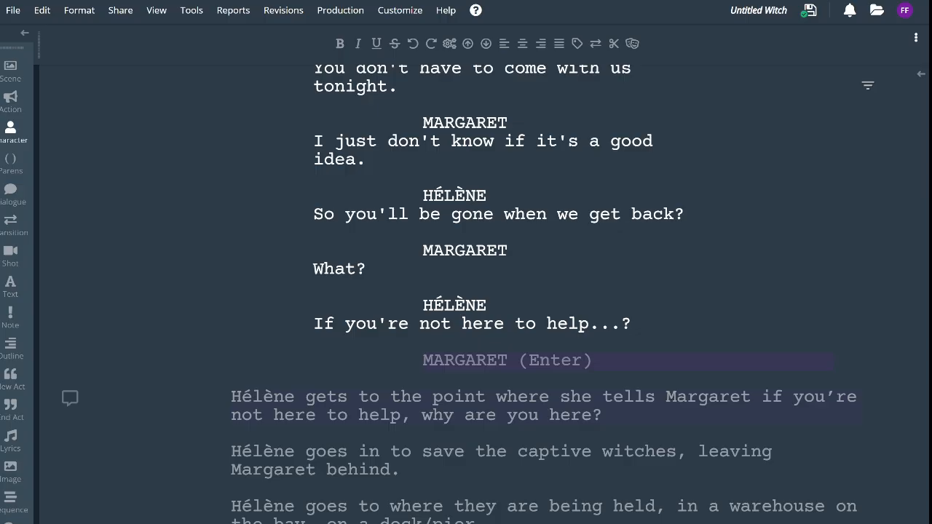
{"action": "key", "text": "Return"}
{"action": "type", "text": "(pleading."}
{"action": "key", "text": "BackSpace"}
{"action": "key", "text": "Return"}
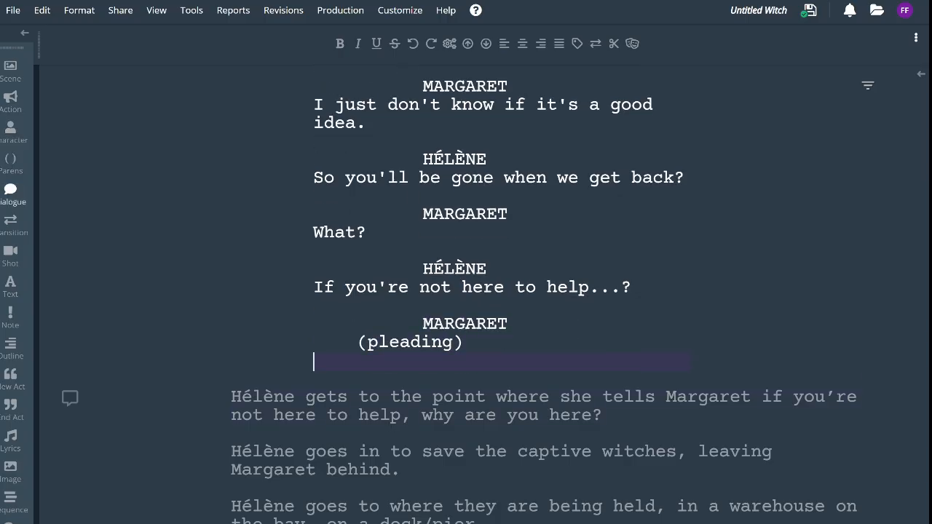
{"action": "type", "text": "Dont"}
{"action": "key", "text": "BackSpace"}
{"action": "type", "text": "'t... please."}
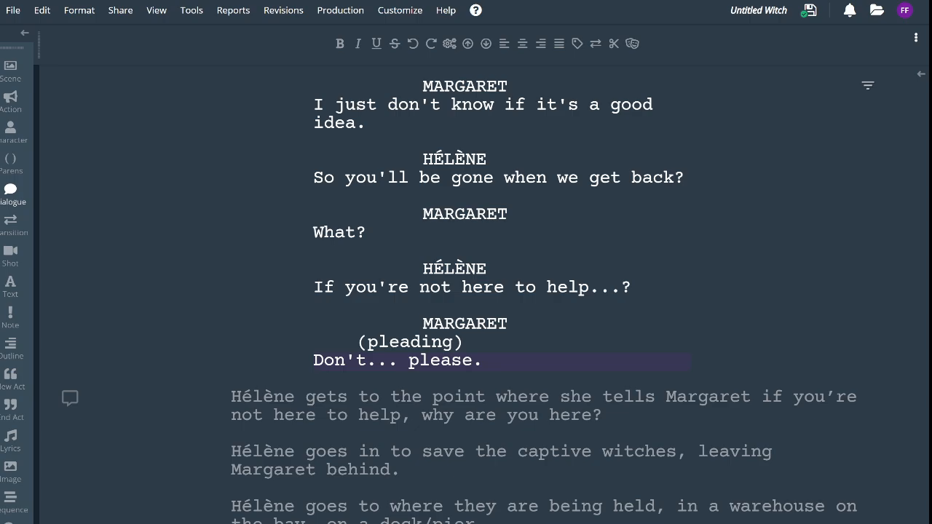
{"action": "key", "text": "Return"}
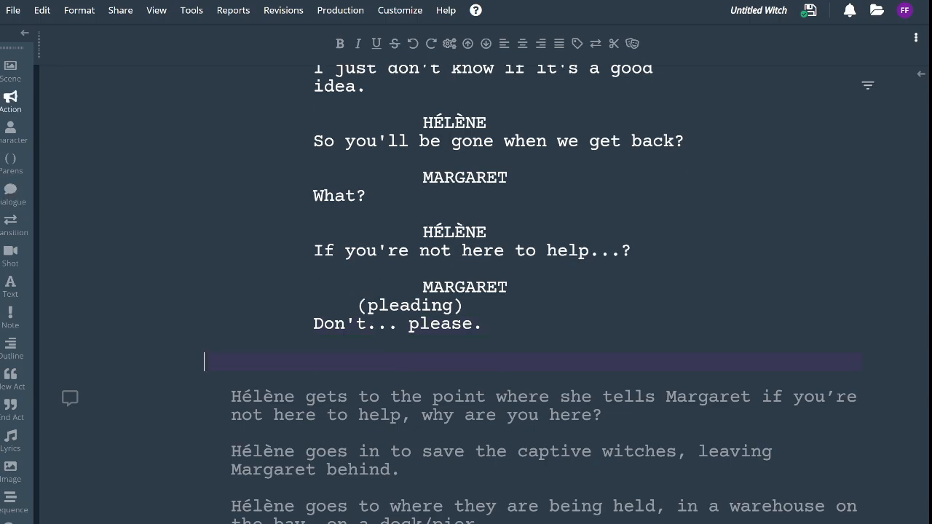
Remove the "(pleading)" parenthetical and its empty line from Margaret's "Don't... please." dialogue
{"action": "double_click", "coordinate": [431, 307]}
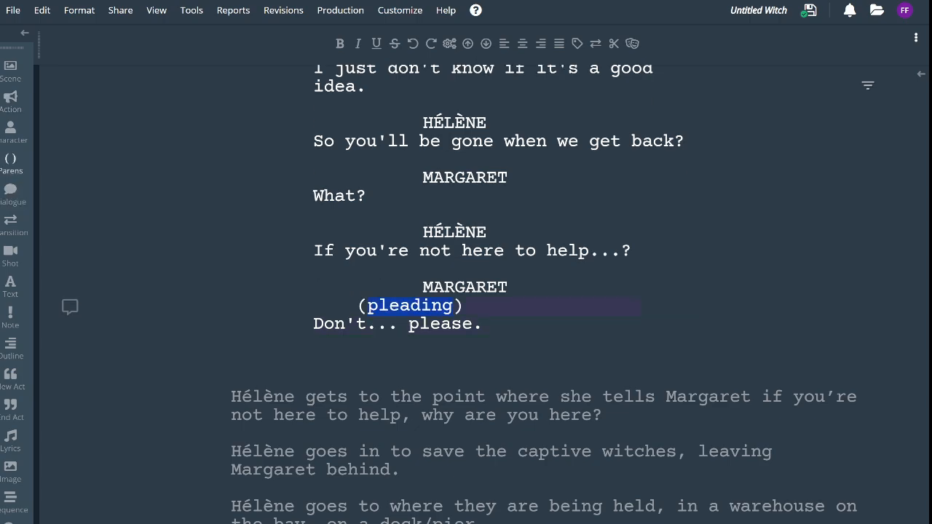
{"action": "key", "text": "BackSpace"}
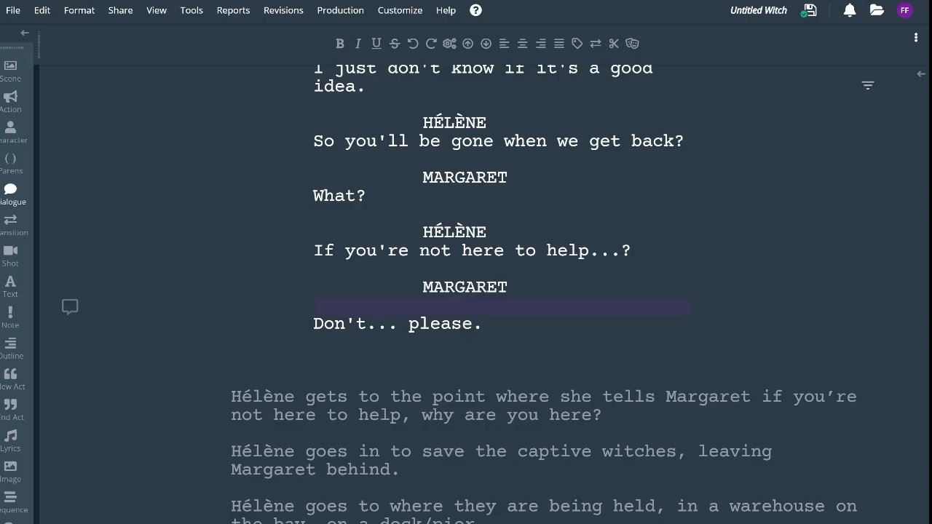
{"action": "key", "text": "BackSpace"}
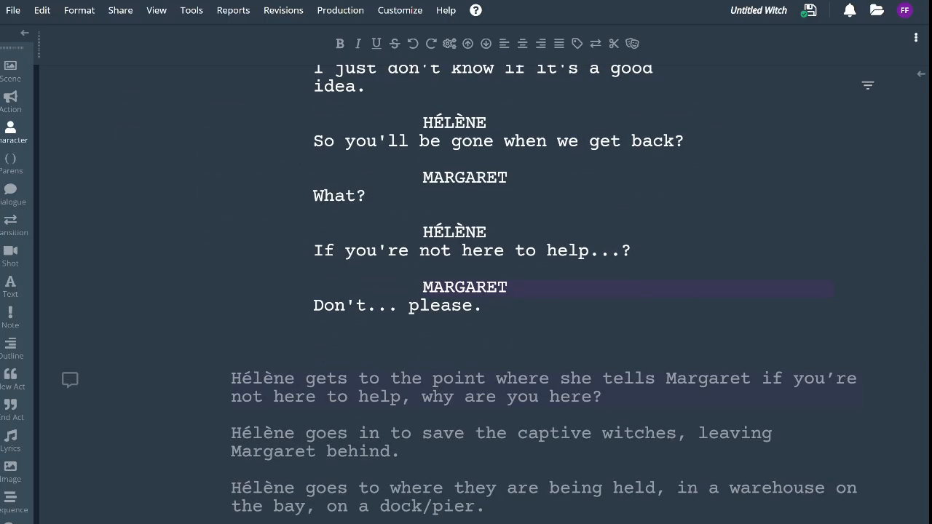
Add an action line after Margaret's "Don't... please.": "Hélène considers her words."
{"action": "left_click", "coordinate": [497, 305]}
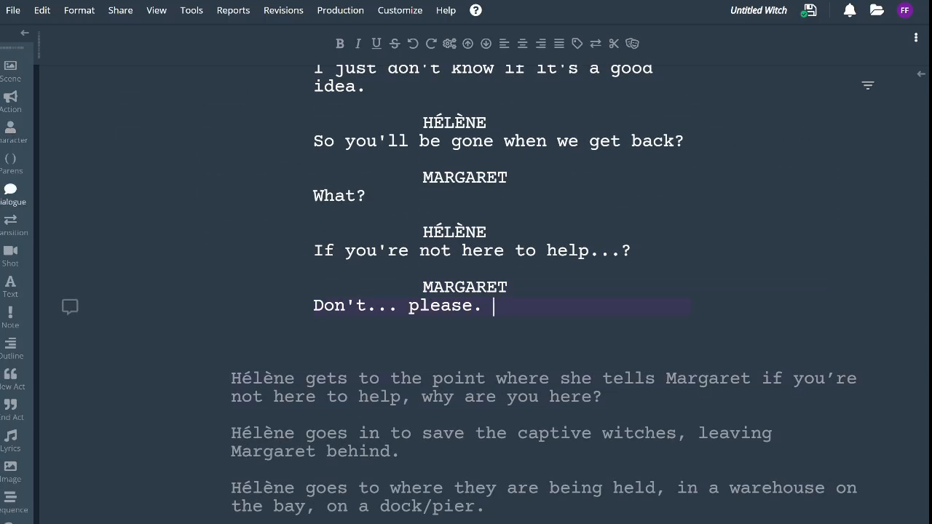
{"action": "key", "text": "Return"}
{"action": "type", "text": "Hélène"}
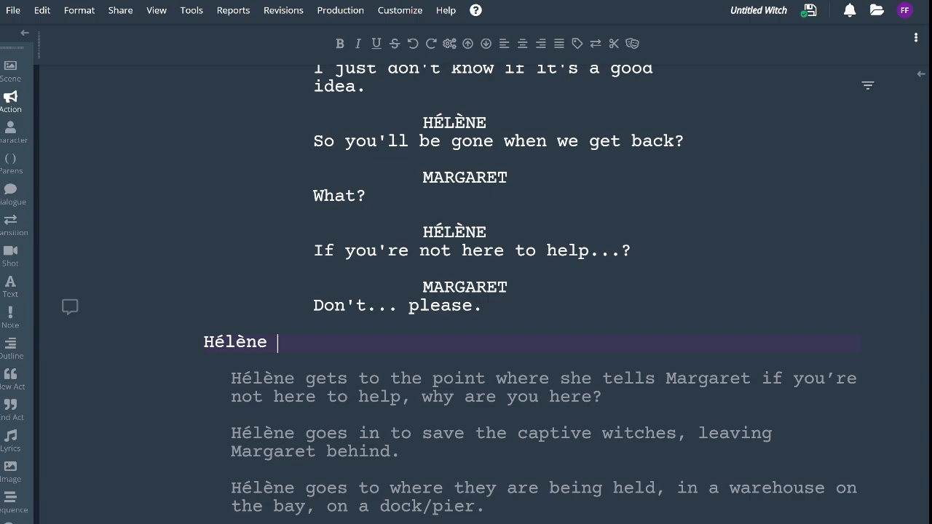
{"action": "type", "text": "considers her words."}
Check the earlier Hélène and Margaret exchange and add Hélène's dialogue: "I'm here to stop the Hunters, if you're not, then you shouldn't be here."
{"action": "key", "text": "Return"}
{"action": "key", "text": "Return"}
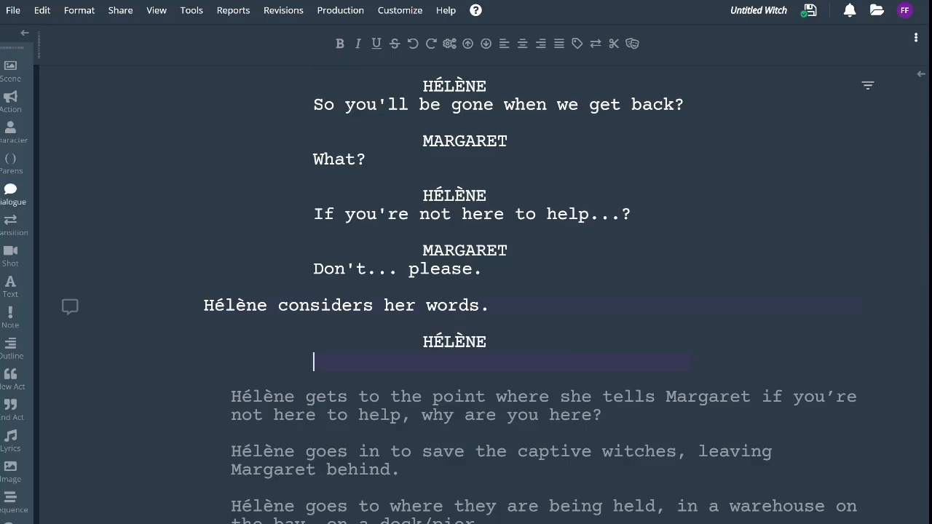
{"action": "scroll", "coordinate": [509, 291], "scroll_direction": "up", "scroll_amount": 15}
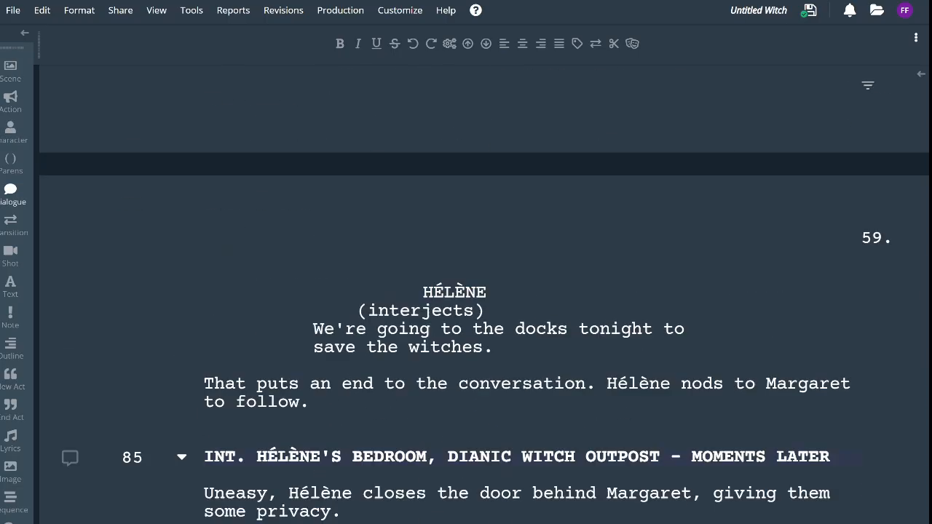
{"action": "scroll", "coordinate": [480, 291], "scroll_direction": "up", "scroll_amount": 10}
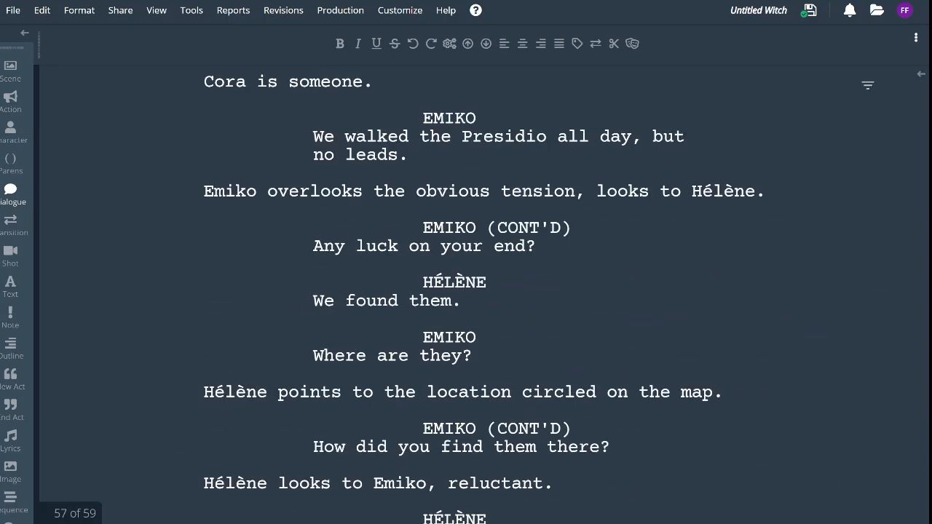
{"action": "scroll", "coordinate": [451, 291], "scroll_direction": "up", "scroll_amount": 6}
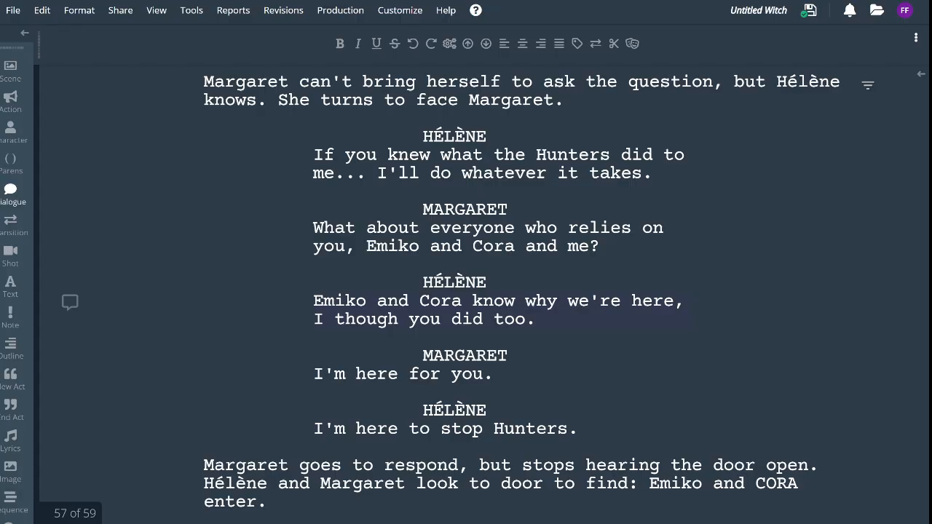
{"action": "scroll", "coordinate": [466, 291], "scroll_direction": "down", "scroll_amount": 20}
{"action": "scroll", "coordinate": [466, 291], "scroll_direction": "down", "scroll_amount": 6}
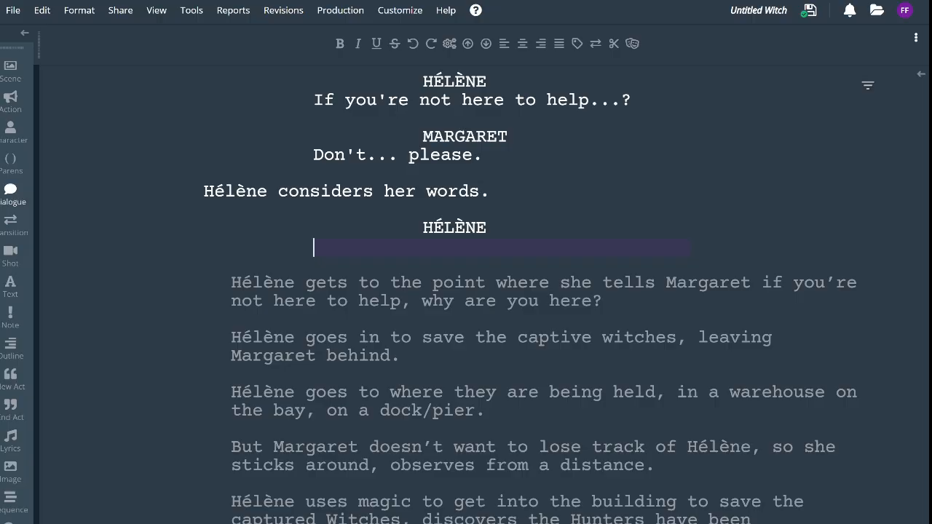
{"action": "type", "text": "I'm"}
{"action": "type", "text": "here to st"}
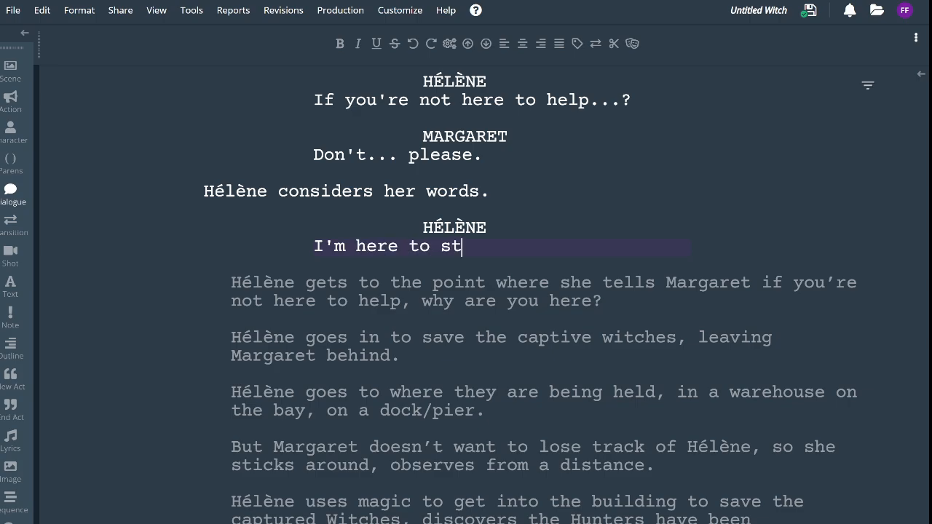
{"action": "type", "text": "op the Hunters"}
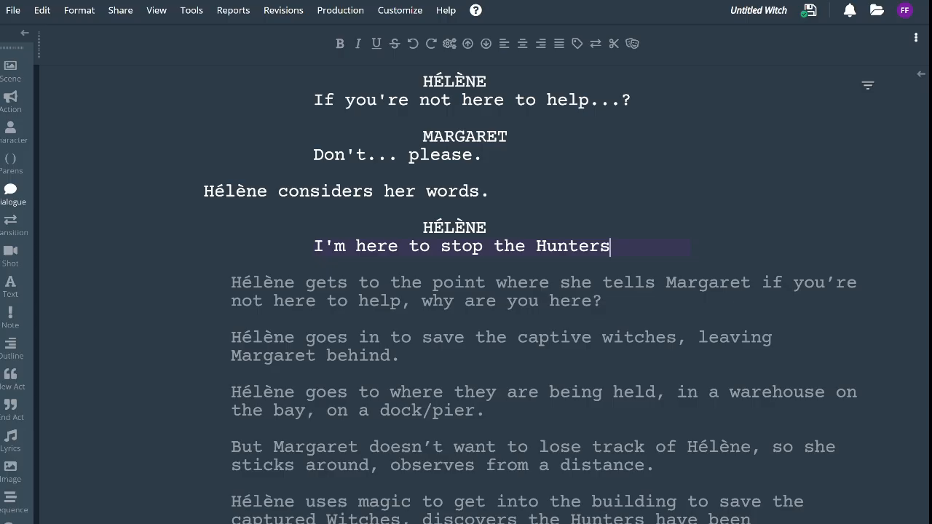
{"action": "type", "text": ", if you're not"}
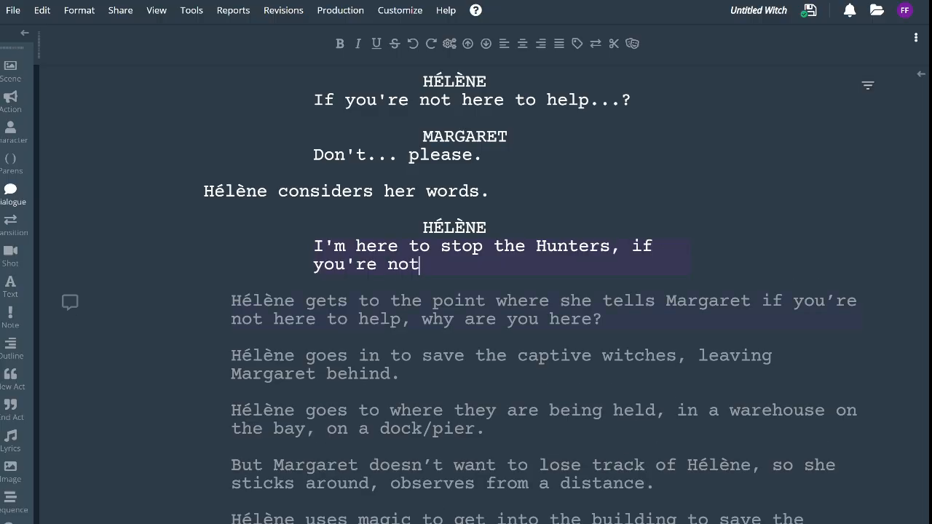
{"action": "type", "text": ", then you shoul"}
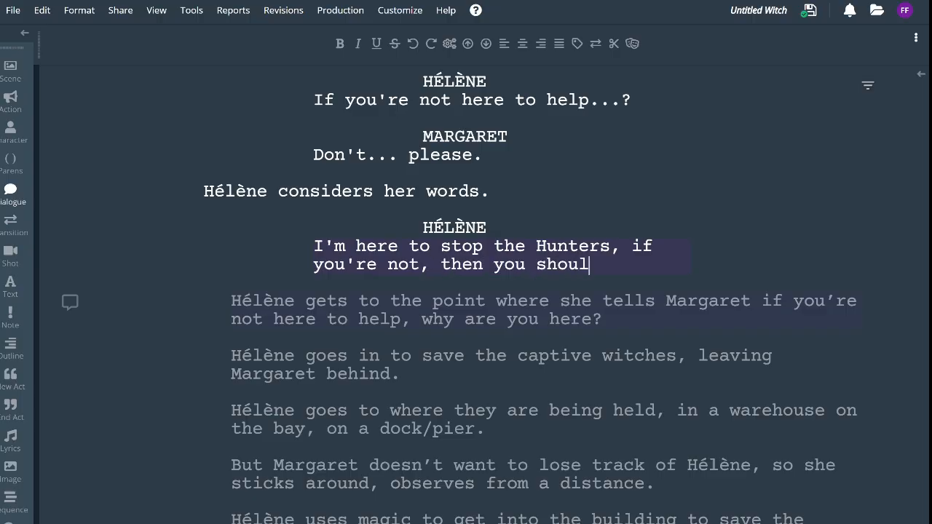
{"action": "type", "text": "dn't be here."}
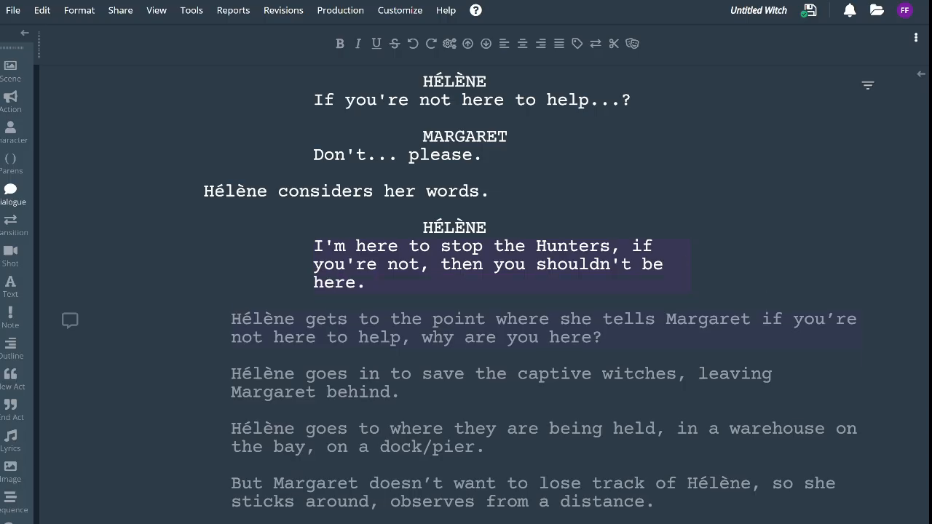
Add the action line "Leaving Margaret heartbroken, Hélène exits." below Hélène's dialogue about stopping the Hunters
{"action": "key", "text": "Return"}
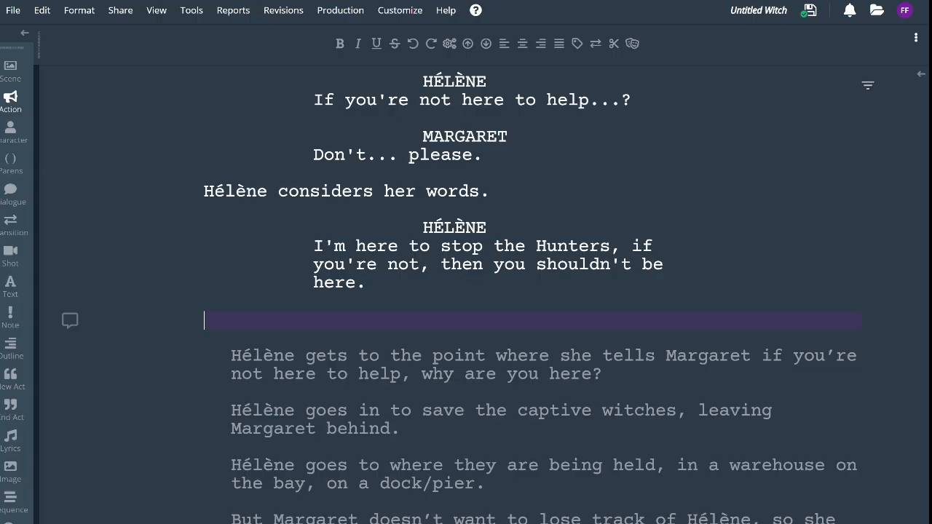
{"action": "type", "text": "Leaving"}
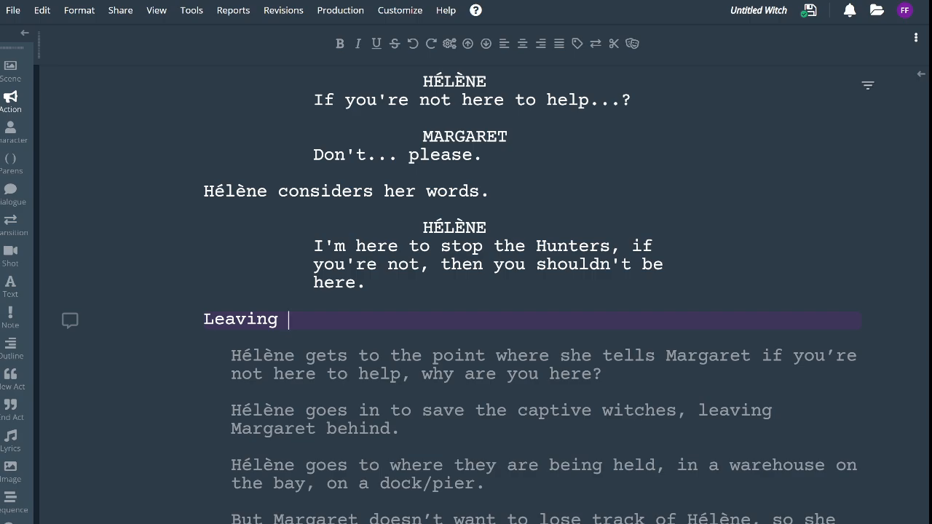
{"action": "type", "text": "Margaret heartbroken, Hélène "}
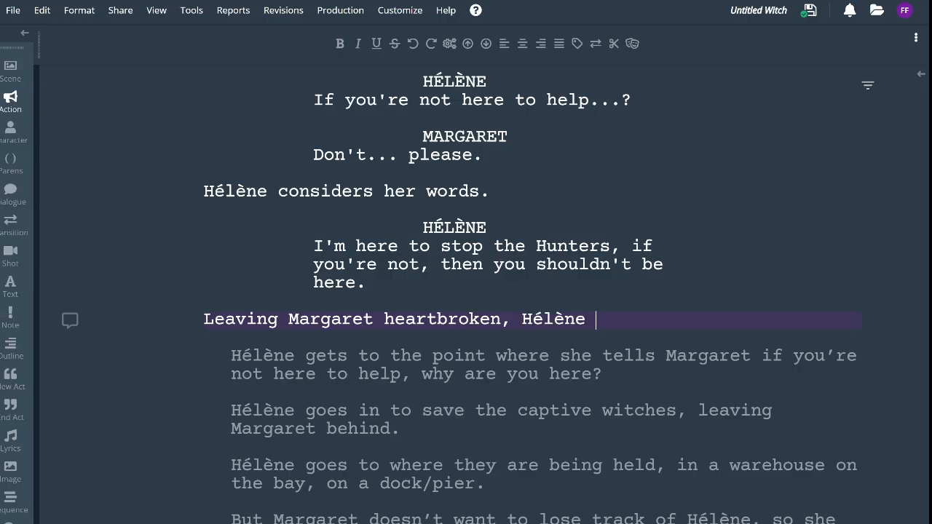
{"action": "type", "text": "exits."}
{"action": "key", "text": "Return"}
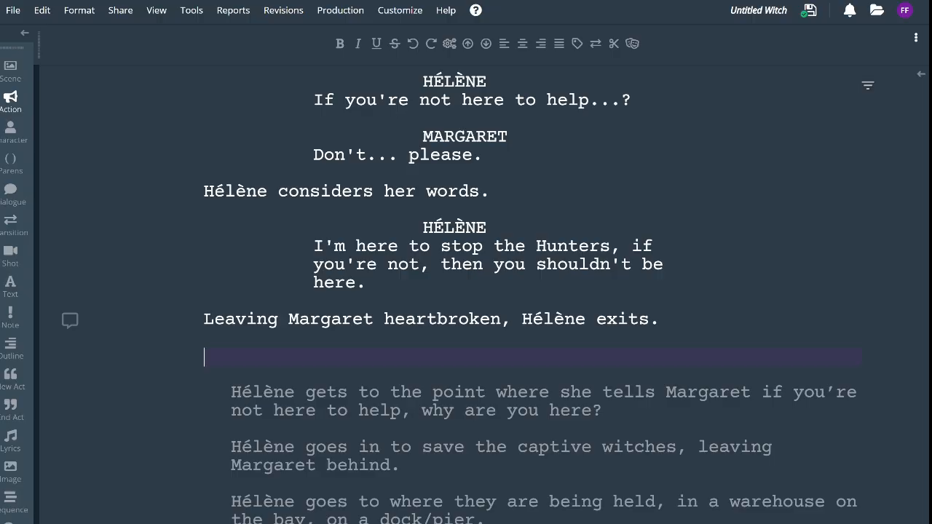
Insert Margaret's interrupted dialogue "Hélène --" between Hélène's "shouldn't be here" line and the exit action
{"action": "left_click", "coordinate": [376, 282]}
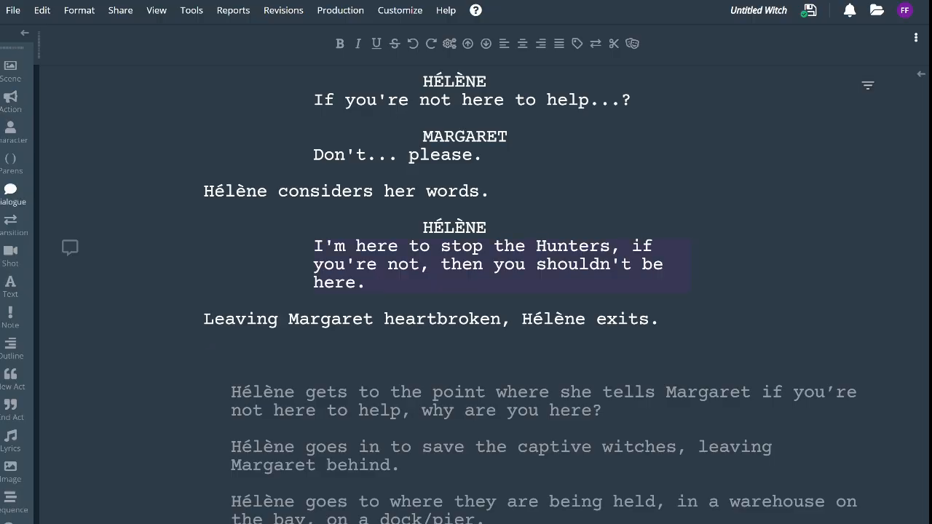
{"action": "key", "text": "Return"}
{"action": "key", "text": "Tab"}
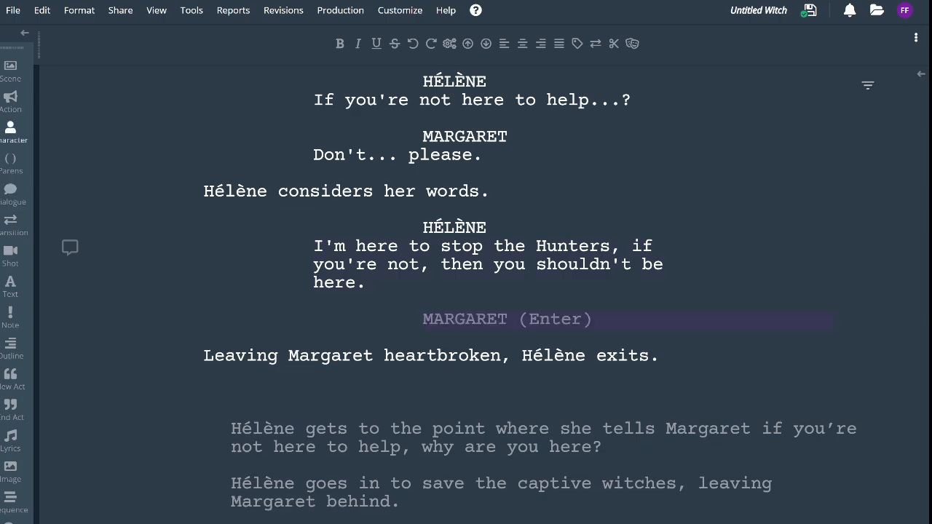
{"action": "key", "text": "Return"}
{"action": "key", "text": "Return"}
{"action": "type", "text": "Hélène"}
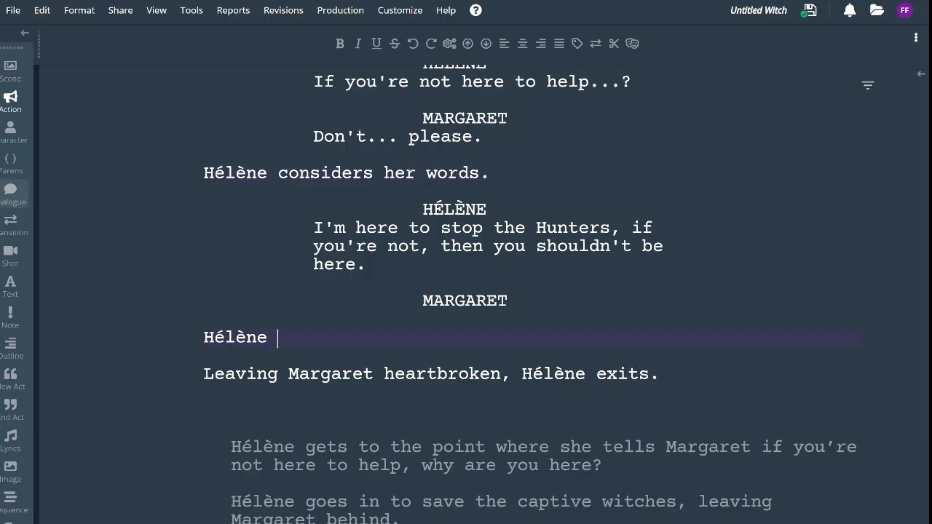
{"action": "left_click", "coordinate": [10, 192]}
{"action": "key", "text": "BackSpace"}
{"action": "type", "text": "--"}
Add Hélène's dialogue after Margaret's interrupted line: "I have to get things ready for tonight."
{"action": "key", "text": "Return"}
{"action": "key", "text": "Tab"}
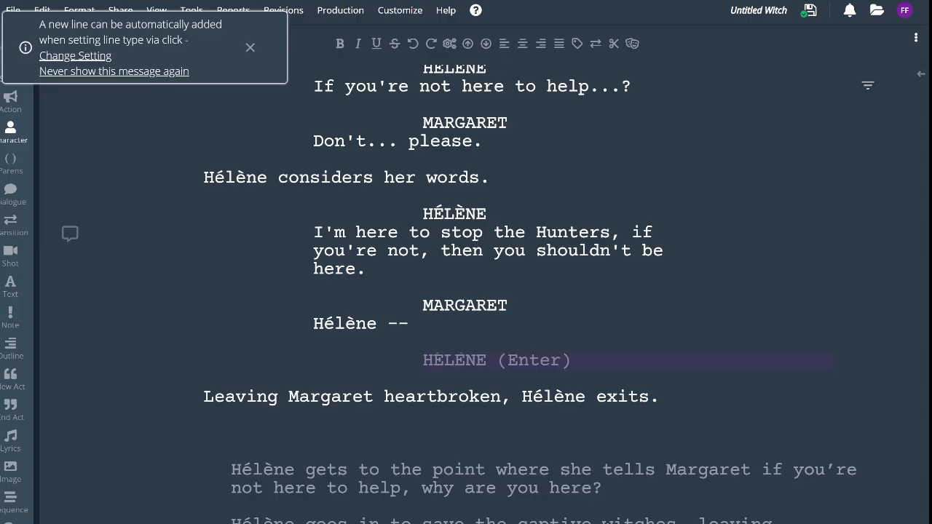
{"action": "key", "text": "Return"}
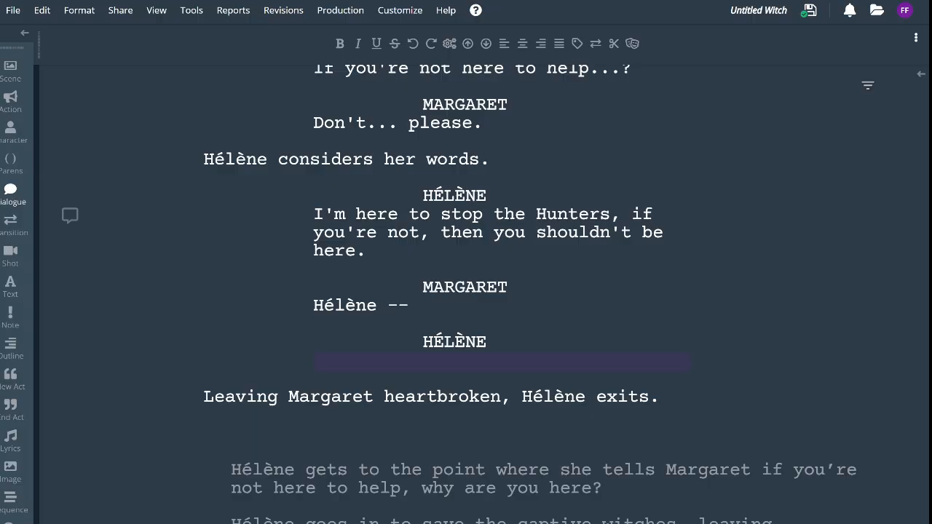
{"action": "type", "text": "I have to get "}
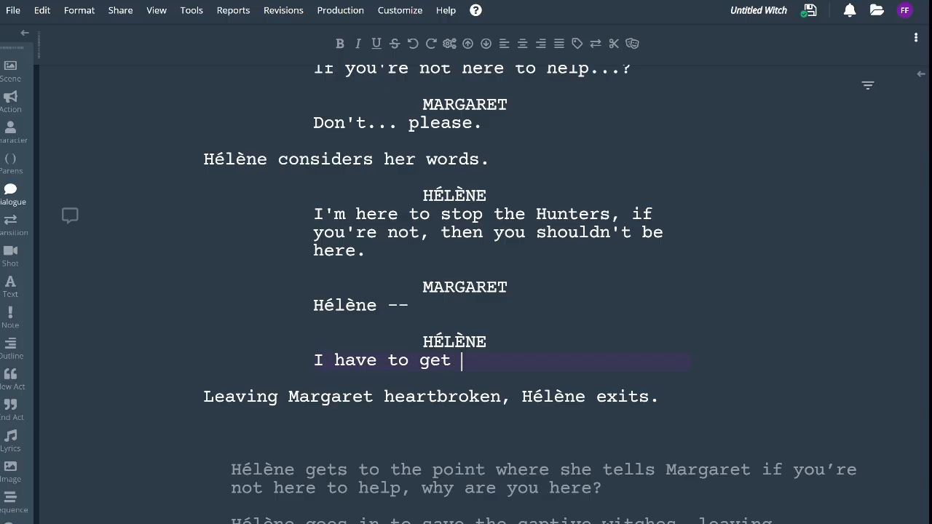
{"action": "type", "text": "things ready for ni"}
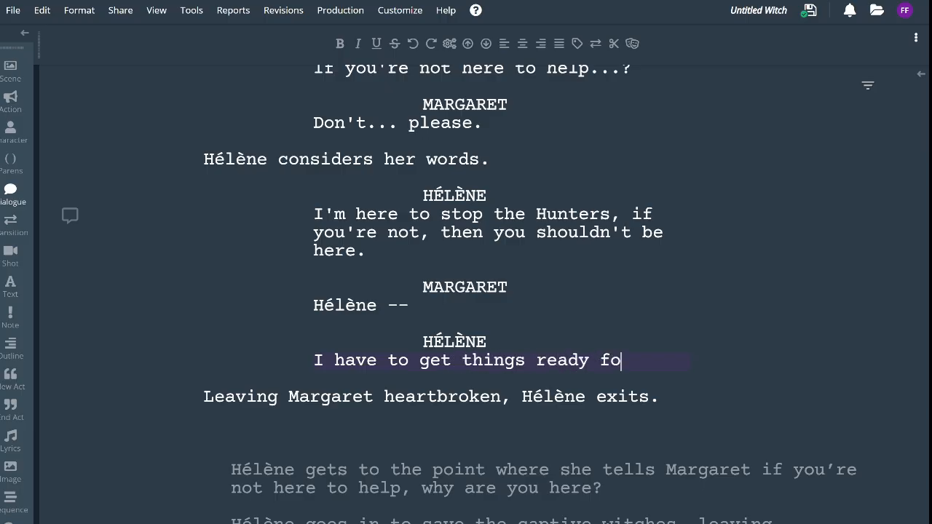
{"action": "key", "text": "BackSpace"}
{"action": "key", "text": "BackSpace"}
{"action": "type", "text": "tonig"}
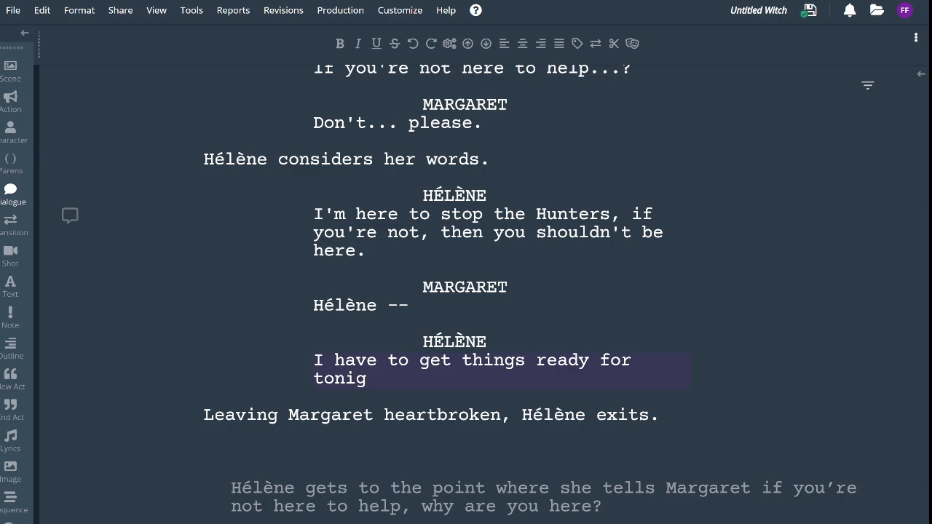
{"action": "type", "text": "ht."}
{"action": "scroll", "coordinate": [466, 292], "scroll_direction": "down", "scroll_amount": 5}
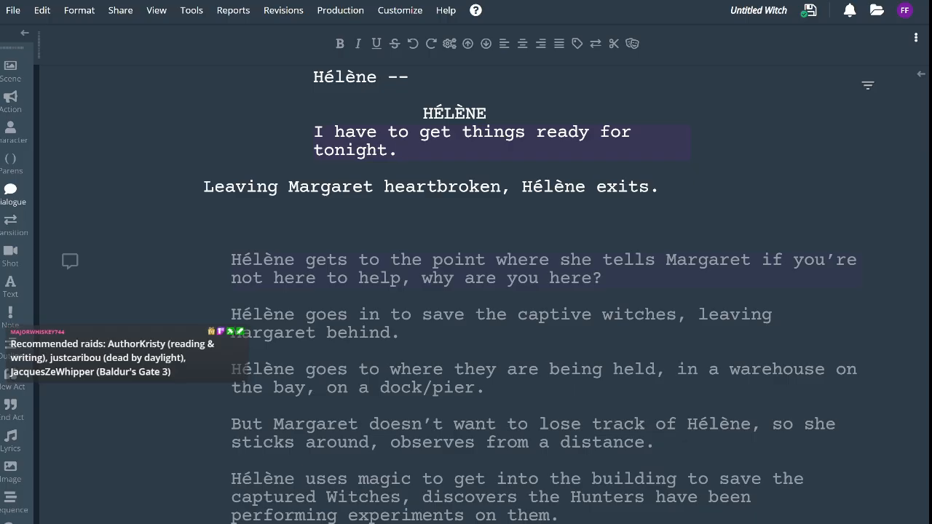
Delete the outline note about Hélène telling Margaret "if you're not here to help, why are you here?" and return to the blank action line
{"action": "left_click", "coordinate": [204, 225]}
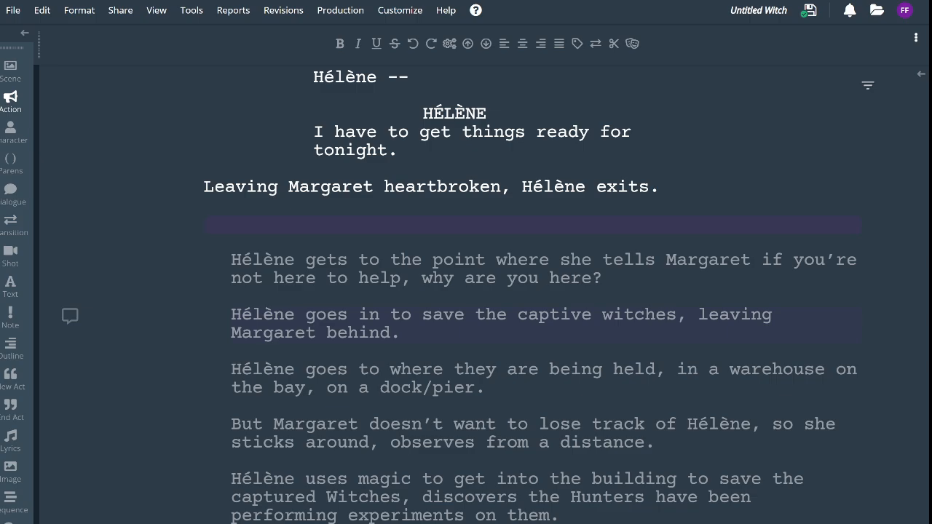
{"action": "left_click", "coordinate": [231, 260]}
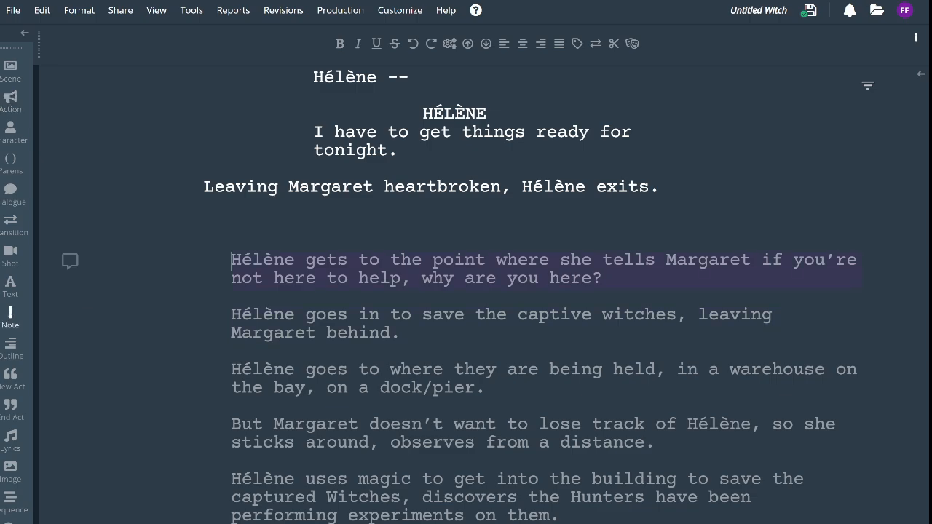
{"action": "left_click_drag", "start_coordinate": [232, 260], "coordinate": [603, 279]}
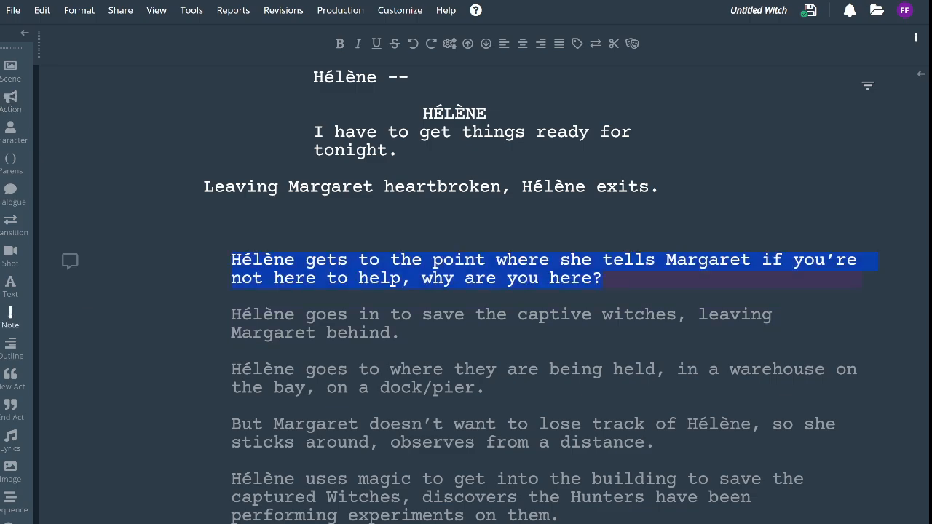
{"action": "key", "text": "BackSpace"}
{"action": "key", "text": "Delete"}
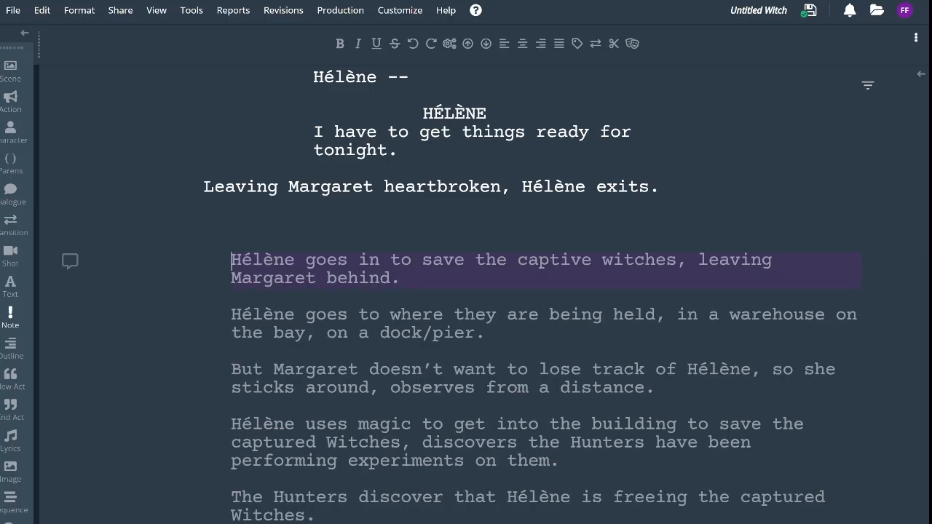
{"action": "key", "text": "Up"}
Review the end of the Hélène and Margaret bedroom exchange against the remaining outline notes about rescuing the captive witches
{"action": "scroll", "coordinate": [466, 291], "scroll_direction": "up", "scroll_amount": 5}
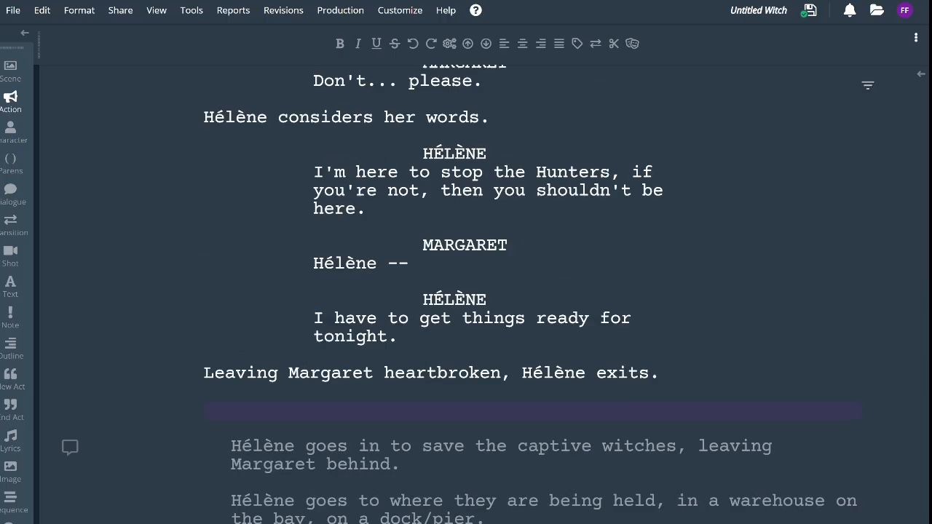
{"action": "scroll", "coordinate": [465, 291], "scroll_direction": "down", "scroll_amount": 3}
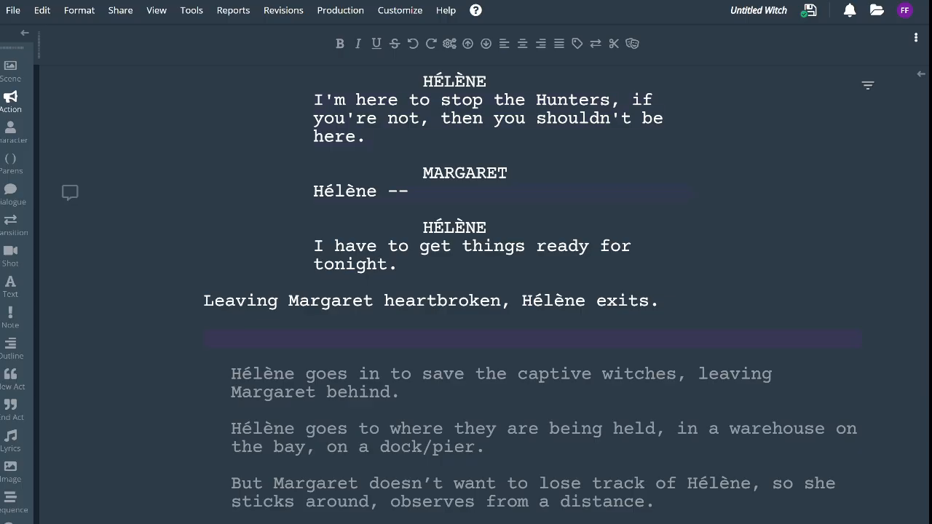
{"action": "scroll", "coordinate": [466, 291], "scroll_direction": "down", "scroll_amount": 3}
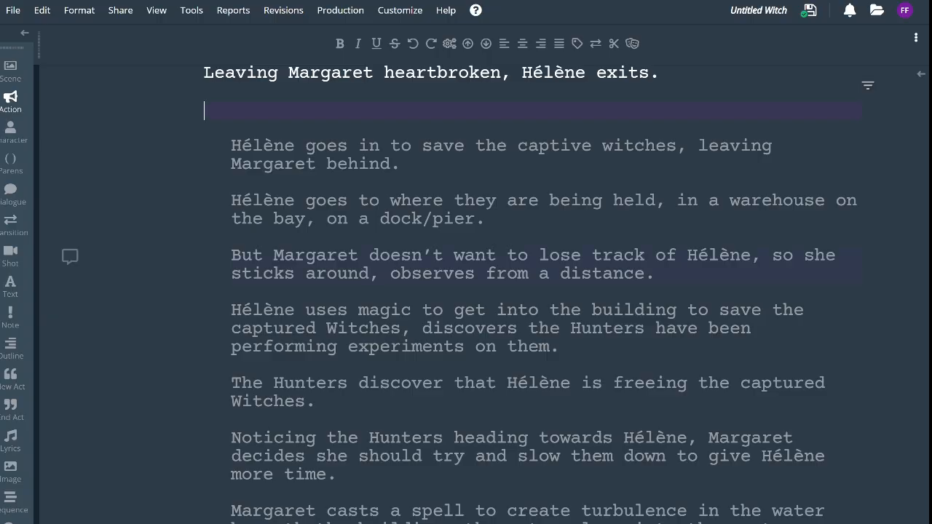
{"action": "scroll", "coordinate": [465, 292], "scroll_direction": "down", "scroll_amount": 5}
{"action": "scroll", "coordinate": [466, 291], "scroll_direction": "up", "scroll_amount": 7}
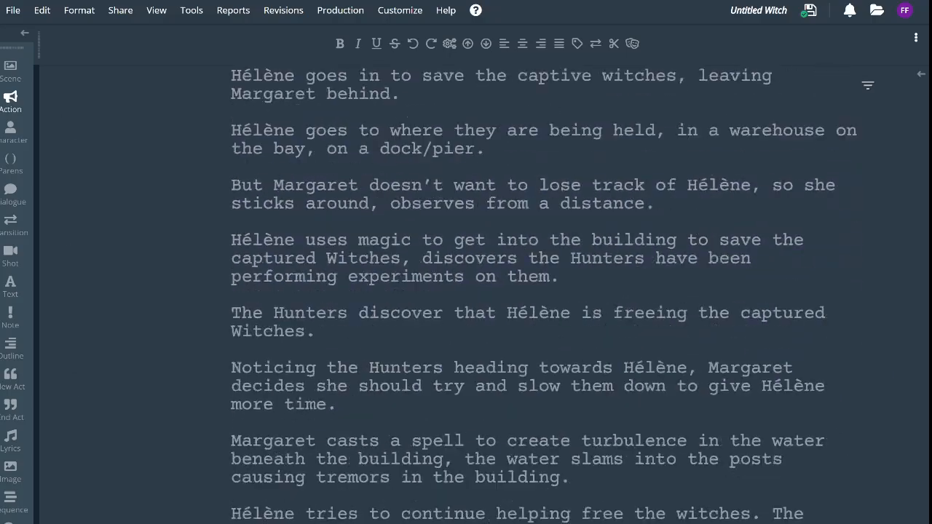
{"action": "scroll", "coordinate": [466, 291], "scroll_direction": "up", "scroll_amount": 3}
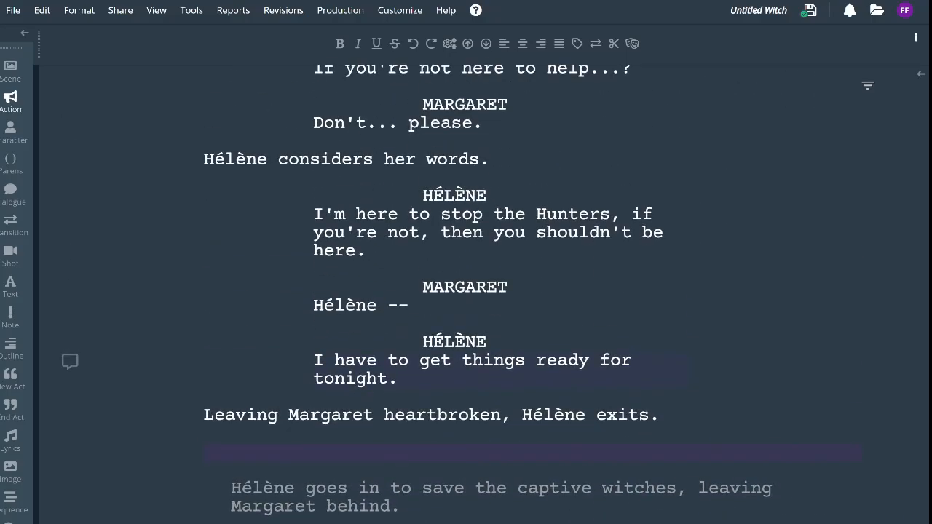
{"action": "scroll", "coordinate": [466, 291], "scroll_direction": "down", "scroll_amount": 3}
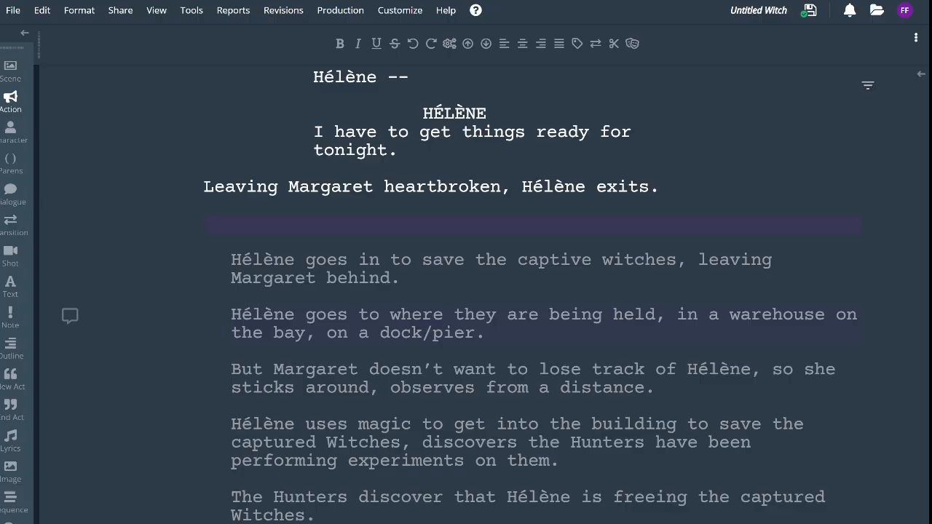
Check the word count of the script from "Margaret goes to respond" in scene 84 through Hélène's exit line
{"action": "scroll", "coordinate": [674, 309], "scroll_direction": "up", "scroll_amount": 2}
{"action": "left_click", "coordinate": [673, 306]}
{"action": "scroll", "coordinate": [674, 262], "scroll_direction": "up", "scroll_amount": 1}
{"action": "scroll", "coordinate": [673, 291], "scroll_direction": "up", "scroll_amount": 15}
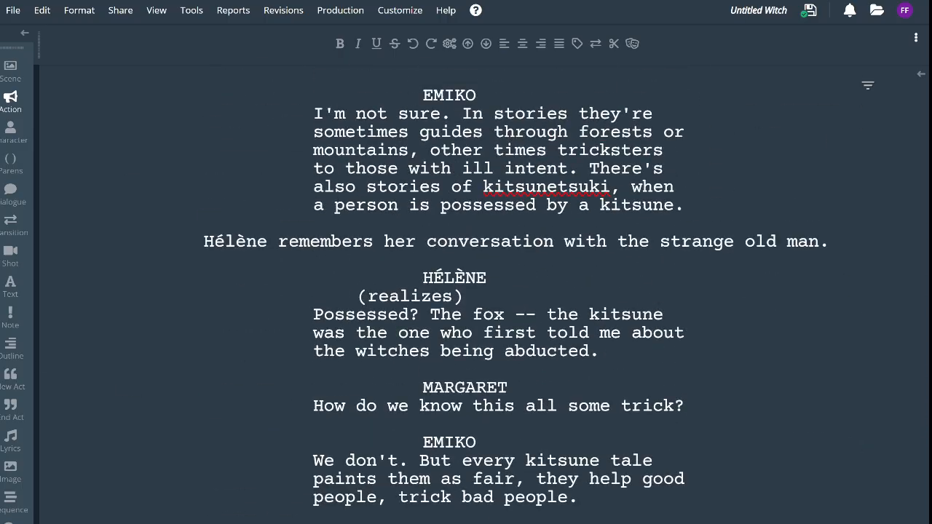
{"action": "scroll", "coordinate": [466, 291], "scroll_direction": "up", "scroll_amount": 15}
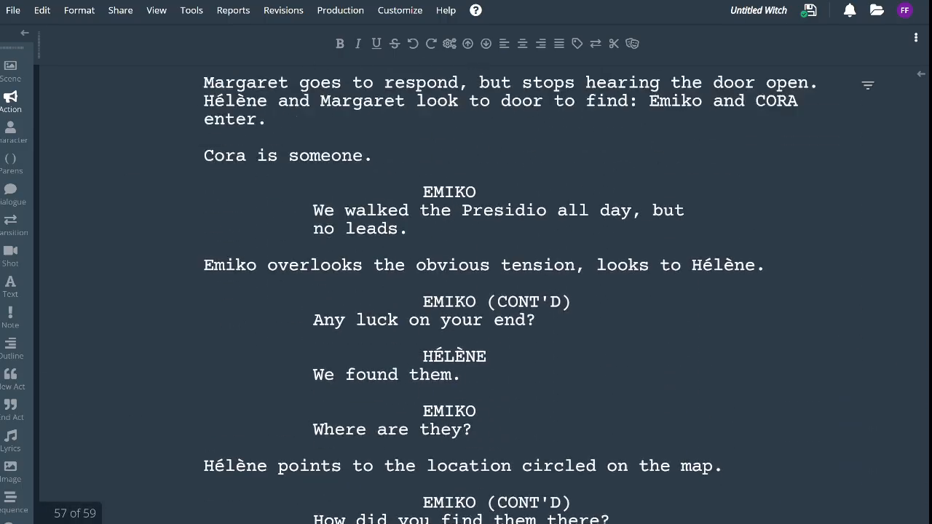
{"action": "scroll", "coordinate": [466, 291], "scroll_direction": "up", "scroll_amount": 15}
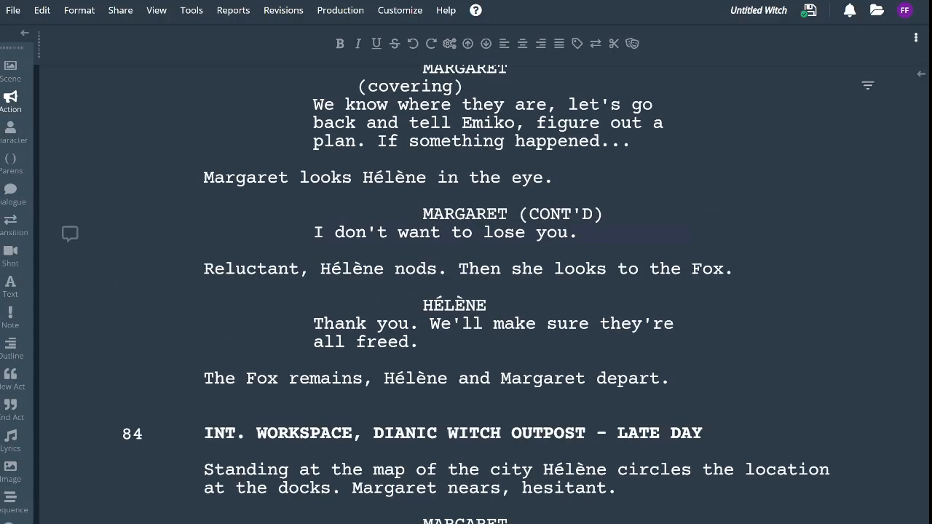
{"action": "scroll", "coordinate": [466, 291], "scroll_direction": "down", "scroll_amount": 5}
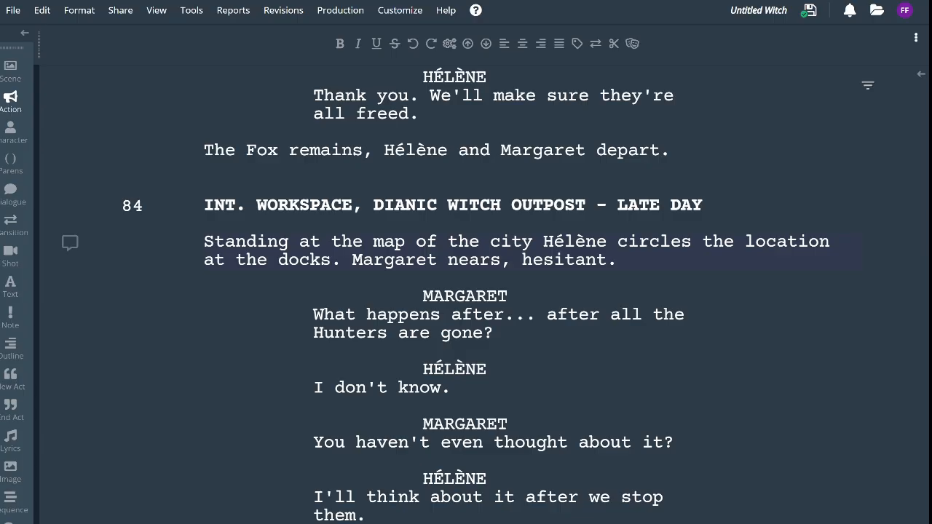
{"action": "scroll", "coordinate": [466, 291], "scroll_direction": "down", "scroll_amount": 10}
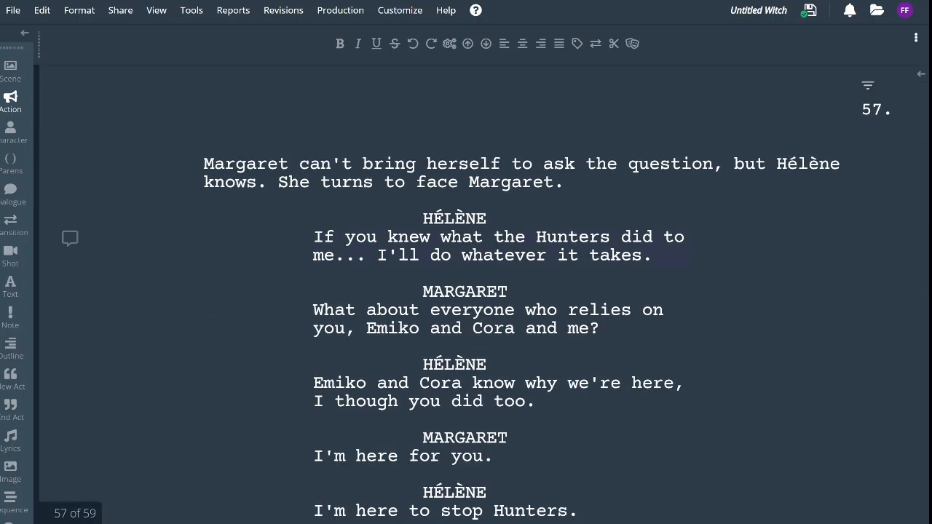
{"action": "scroll", "coordinate": [466, 292], "scroll_direction": "down", "scroll_amount": 7}
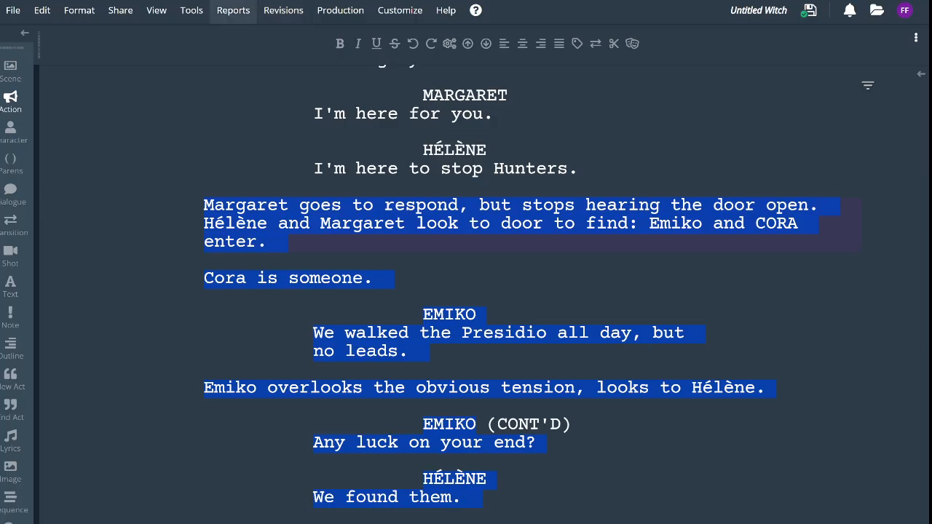
{"action": "left_click", "coordinate": [192, 10]}
{"action": "left_click", "coordinate": [219, 423]}
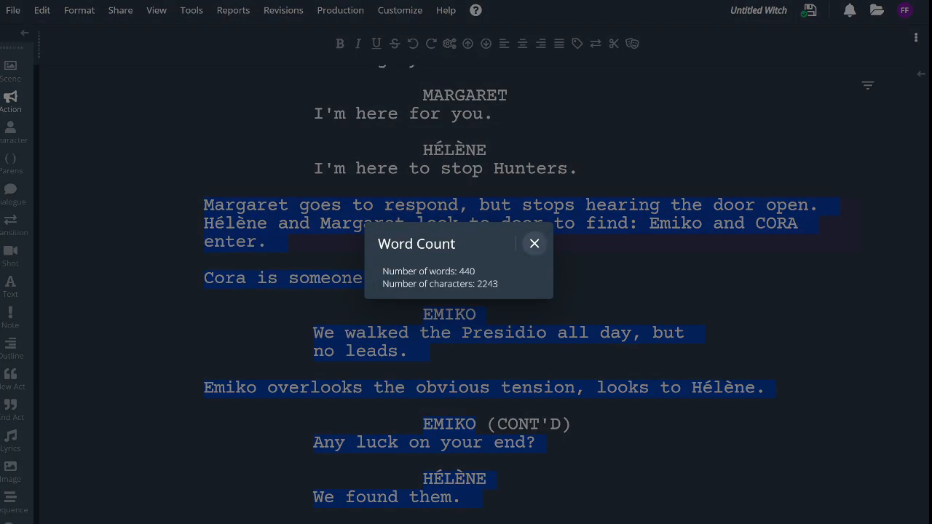
{"action": "left_click", "coordinate": [534, 243]}
Look back over scenes 84 and 85, then clear the selection and place the cursor after "Leaving Margaret heartbroken, Hélène exits."
{"action": "scroll", "coordinate": [466, 291], "scroll_direction": "down", "scroll_amount": 10}
{"action": "scroll", "coordinate": [466, 291], "scroll_direction": "down", "scroll_amount": 12}
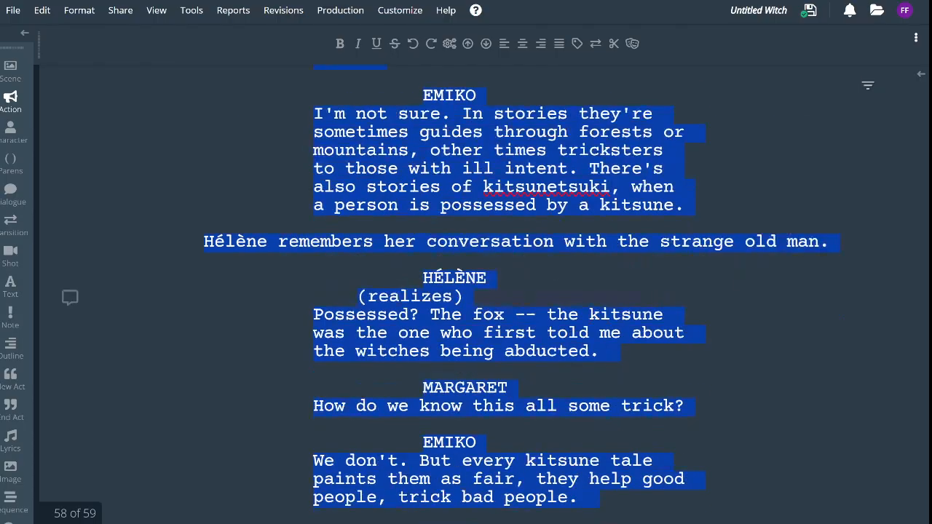
{"action": "scroll", "coordinate": [466, 291], "scroll_direction": "up", "scroll_amount": 15}
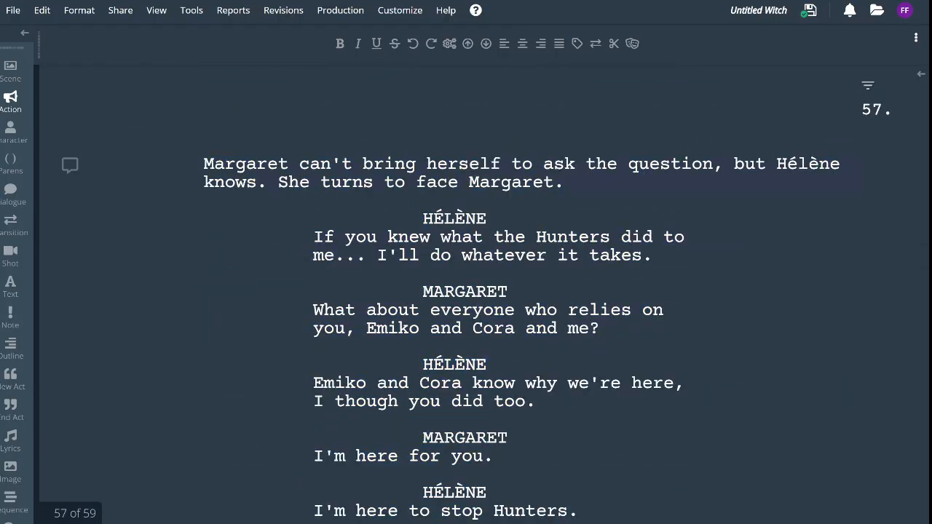
{"action": "scroll", "coordinate": [466, 291], "scroll_direction": "up", "scroll_amount": 10}
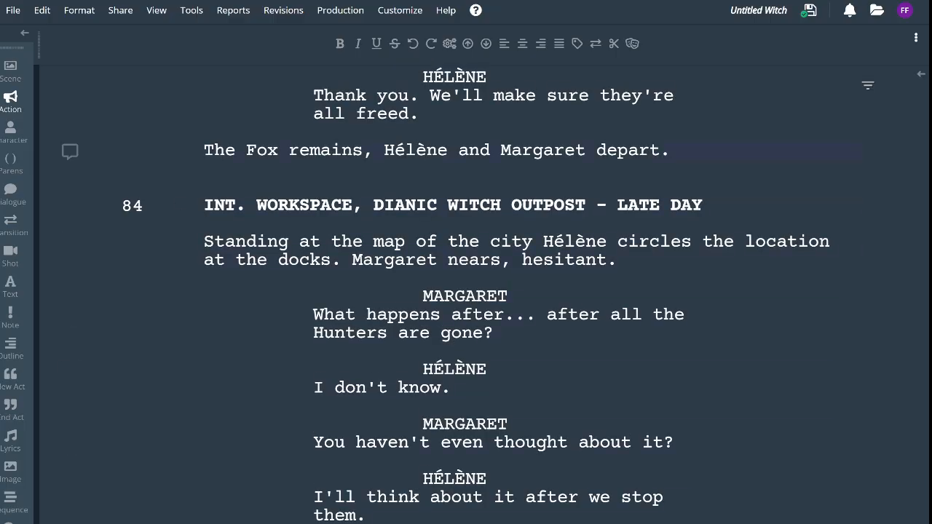
{"action": "scroll", "coordinate": [481, 251], "scroll_direction": "down", "scroll_amount": 20}
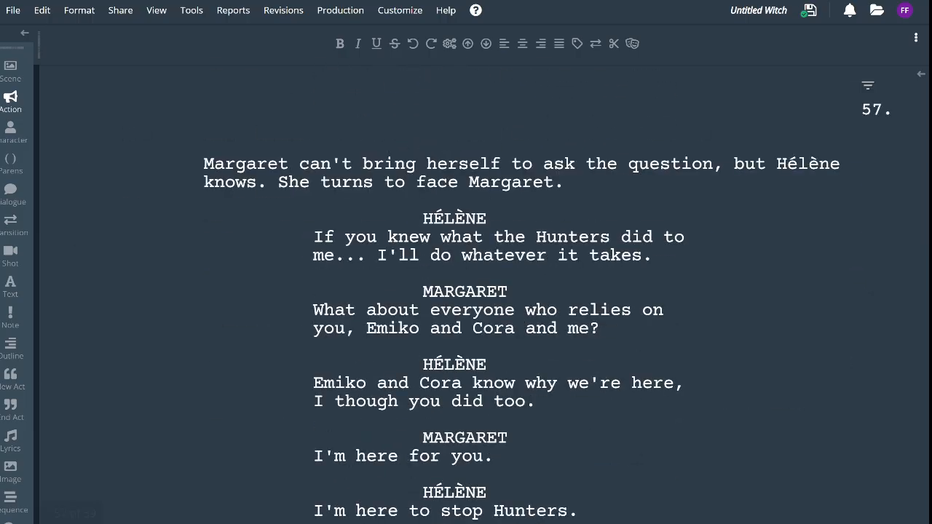
{"action": "scroll", "coordinate": [480, 291], "scroll_direction": "down", "scroll_amount": 20}
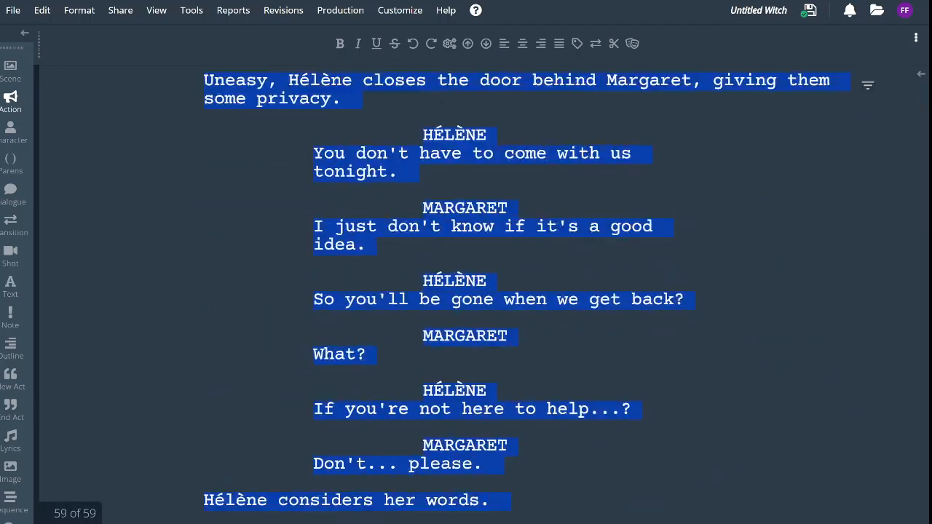
{"action": "scroll", "coordinate": [480, 291], "scroll_direction": "up", "scroll_amount": 8}
{"action": "left_click", "coordinate": [554, 298]}
{"action": "left_click", "coordinate": [671, 301]}
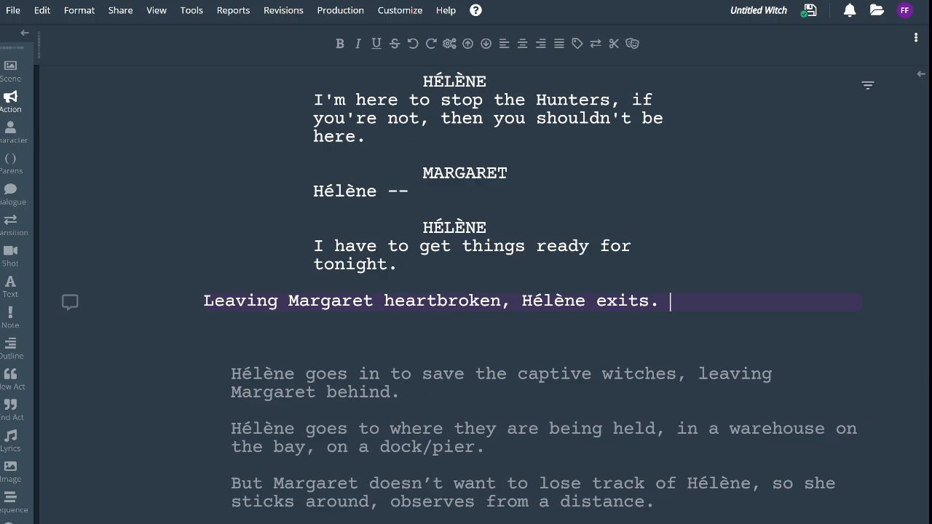